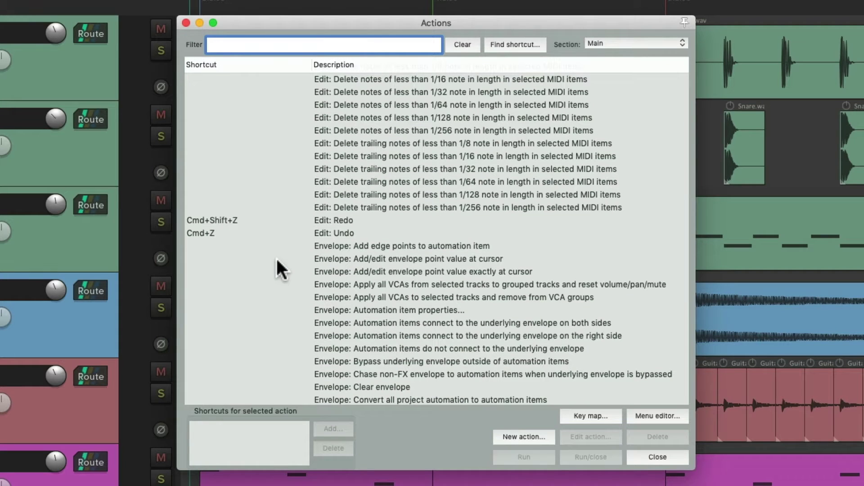
# Step: Enter Cmd+Opt+Shift+C as a shortcut for "Envelope: Add/edit envelope point value exactly at cursor", and cancel the assignment
pyautogui.click(325, 266)
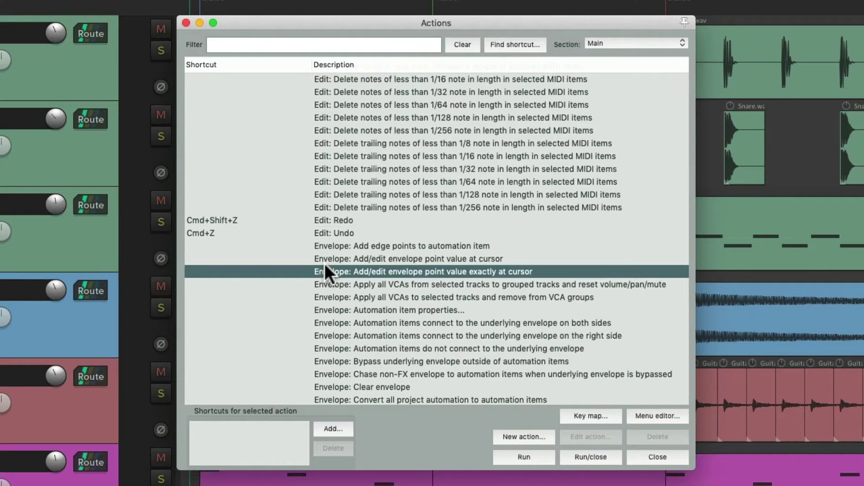
pyautogui.click(336, 431)
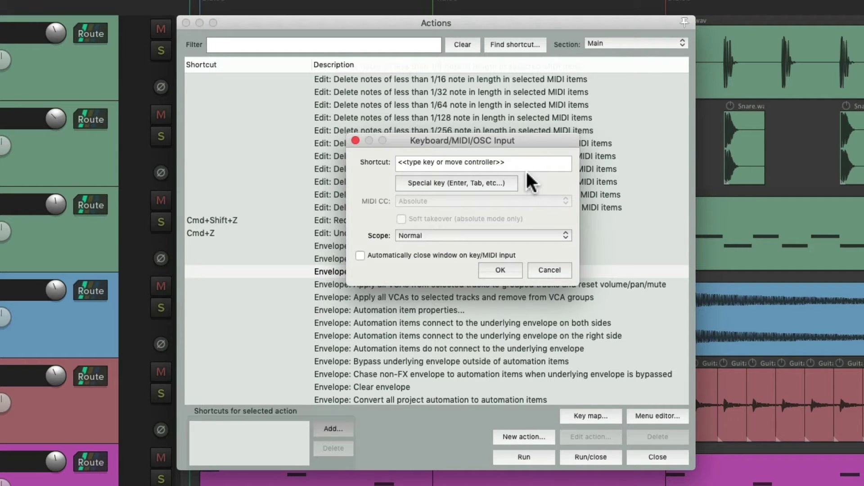
pyautogui.press('alt+shift+super+c')
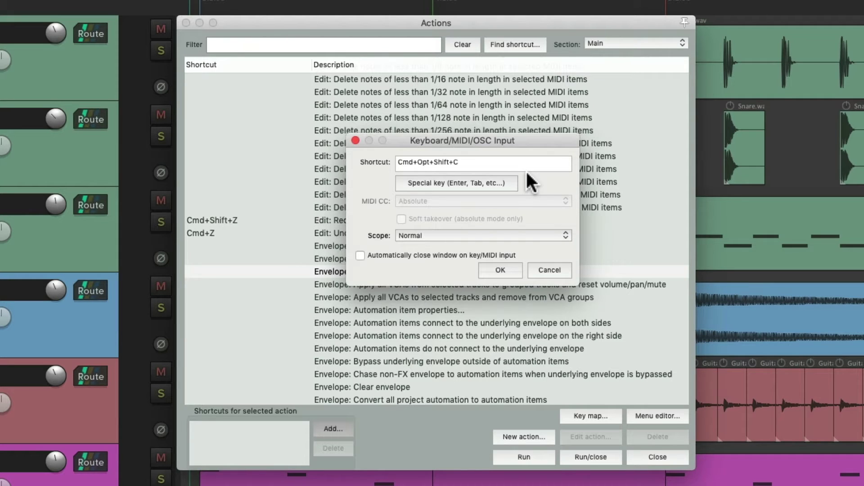
pyautogui.click(549, 269)
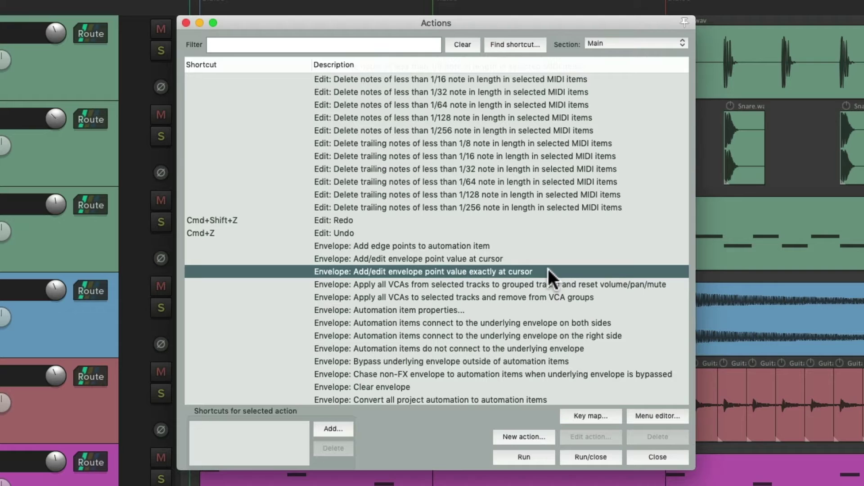
# Step: Check the shortcut of the Edit: Undo action, and find which action is assigned to Cmd+C
pyautogui.click(312, 233)
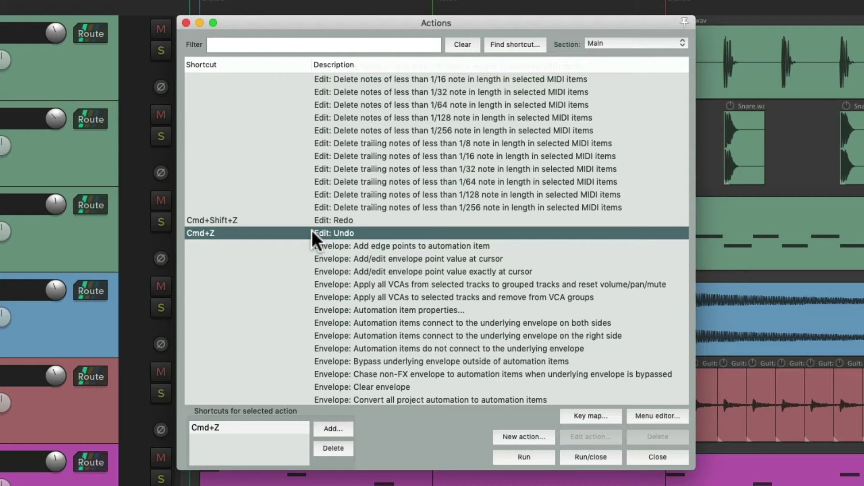
pyautogui.click(506, 45)
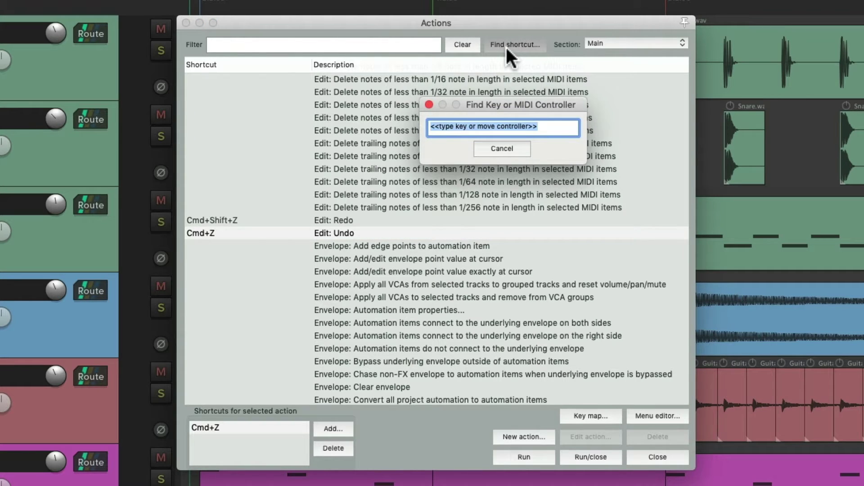
pyautogui.press('super+c')
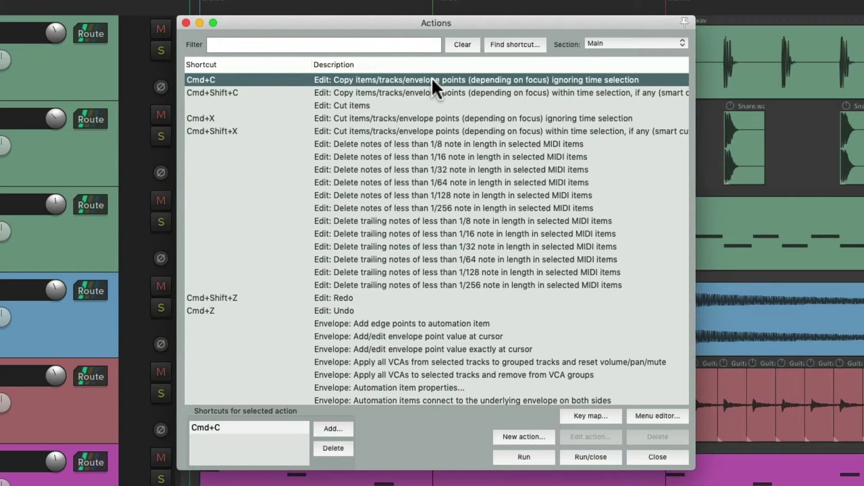
pyautogui.press('Escape')
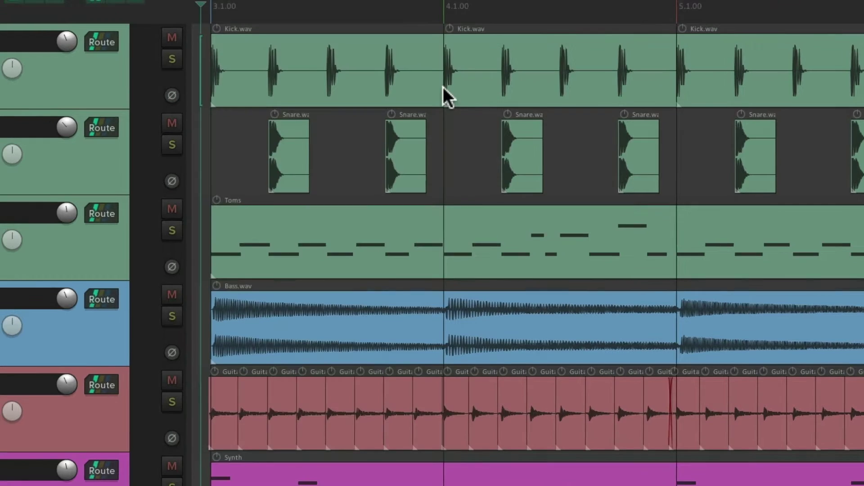
# Step: Open the key bindings and mouse modifiers reference and read through its mouse modifier sections
pyautogui.click(356, 8)
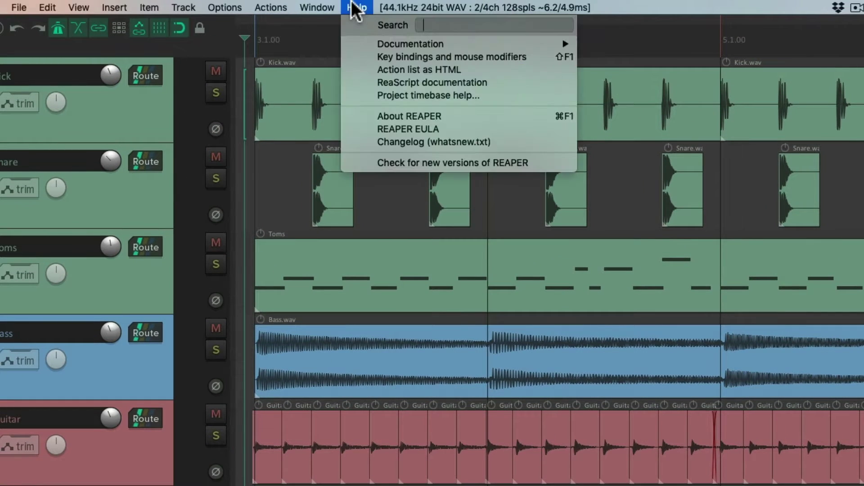
pyautogui.click(355, 58)
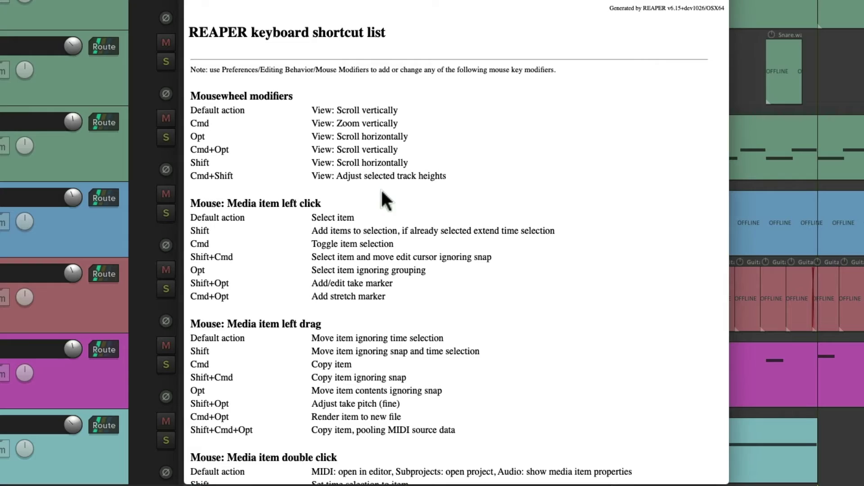
pyautogui.scroll(-2, 510, 227)
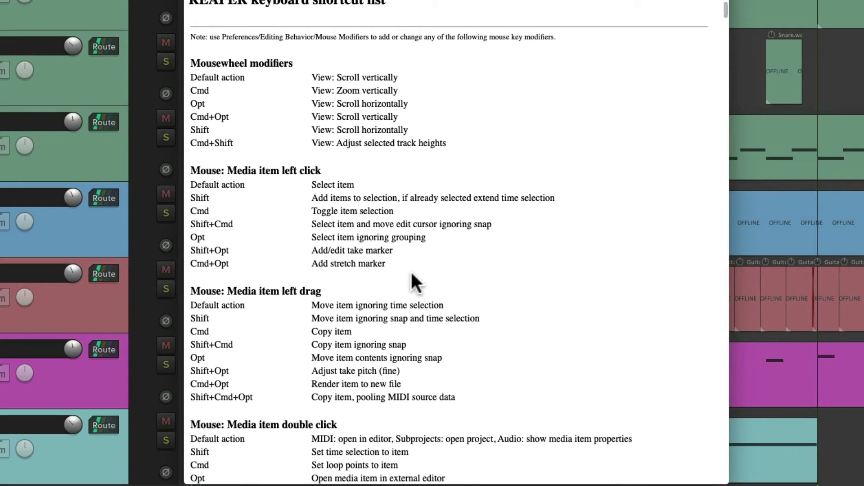
pyautogui.scroll(-10, 412, 274)
pyautogui.scroll(-20, 411, 274)
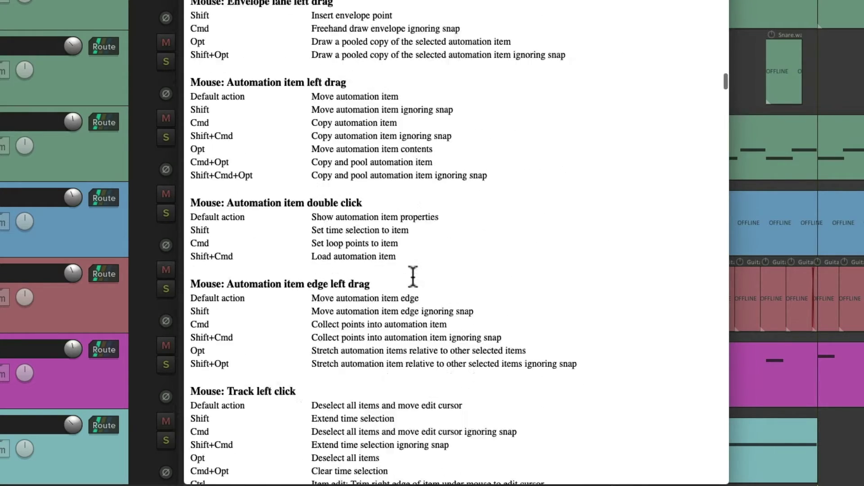
pyautogui.scroll(-15, 413, 276)
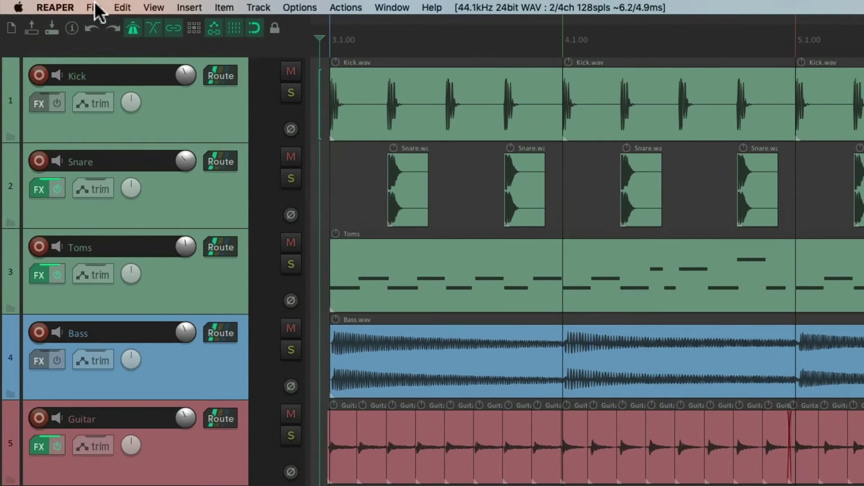
# Step: Look up the keyboard shortcuts listed for the project file and editing commands, including New project
pyautogui.click(93, 7)
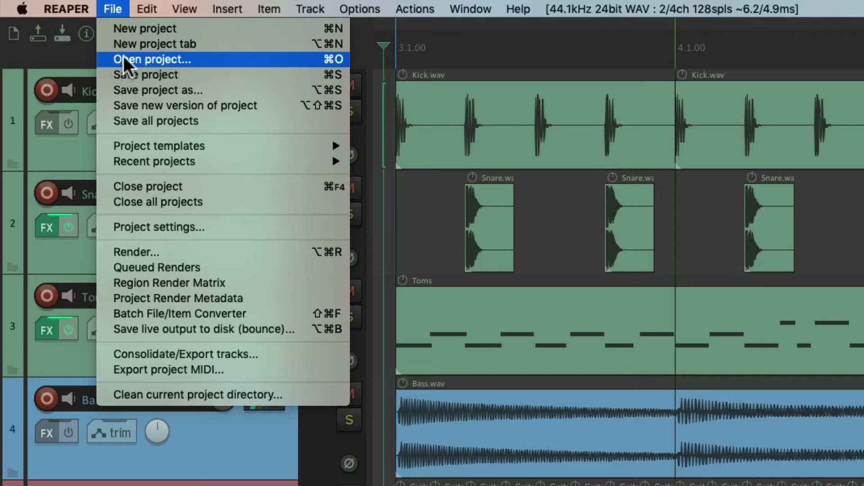
pyautogui.moveTo(140, 11)
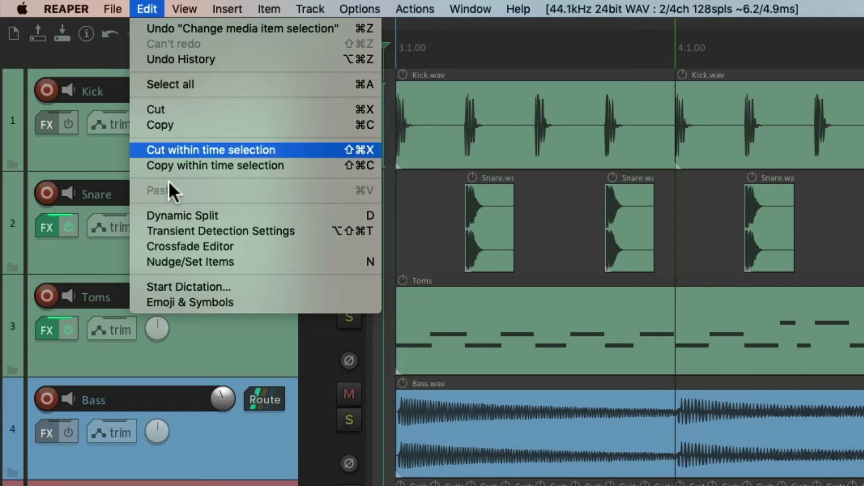
pyautogui.click(151, 3)
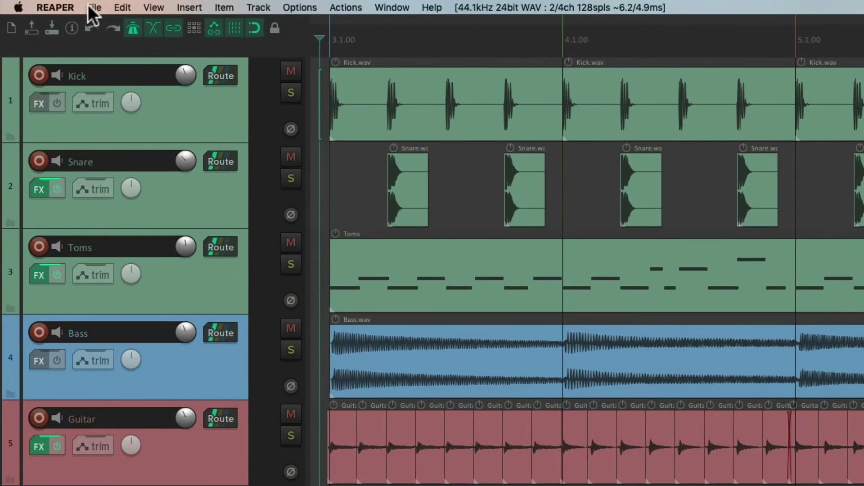
pyautogui.click(92, 6)
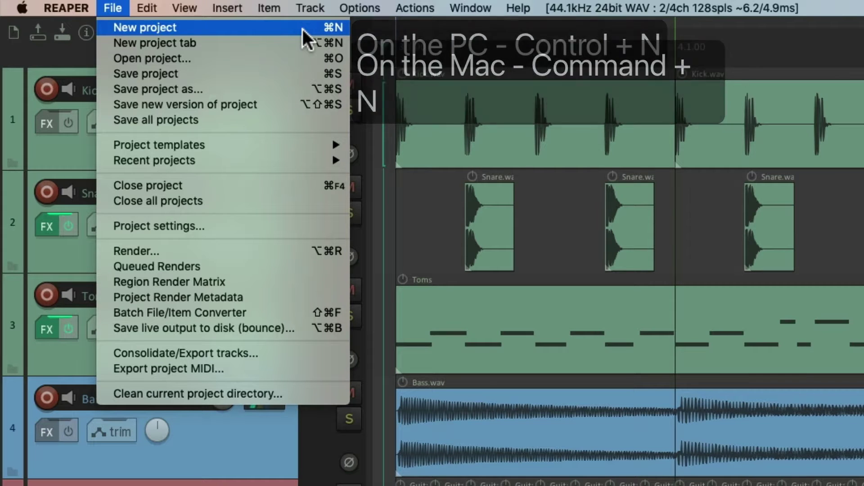
pyautogui.click(441, 46)
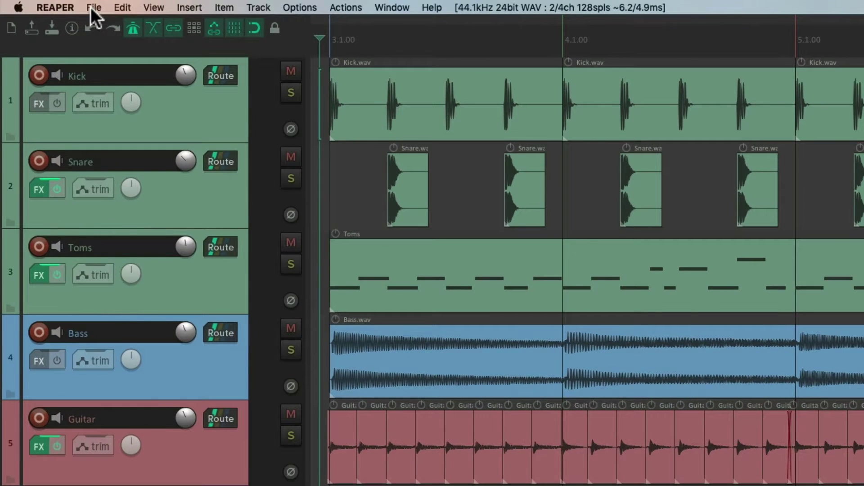
# Step: Create a new project tab and switch back and forth between it and the Keyboard Shortcuts.RPP tab
pyautogui.click(92, 9)
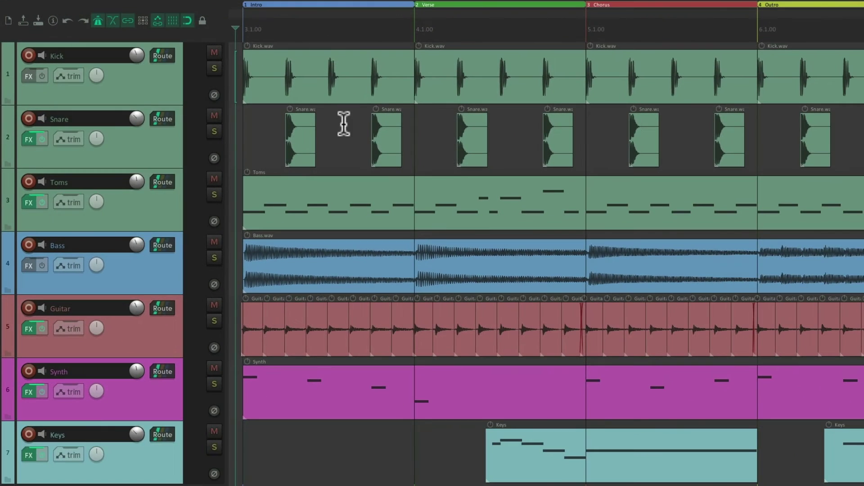
pyautogui.hotkey('ctrl', 'alt', 'n')
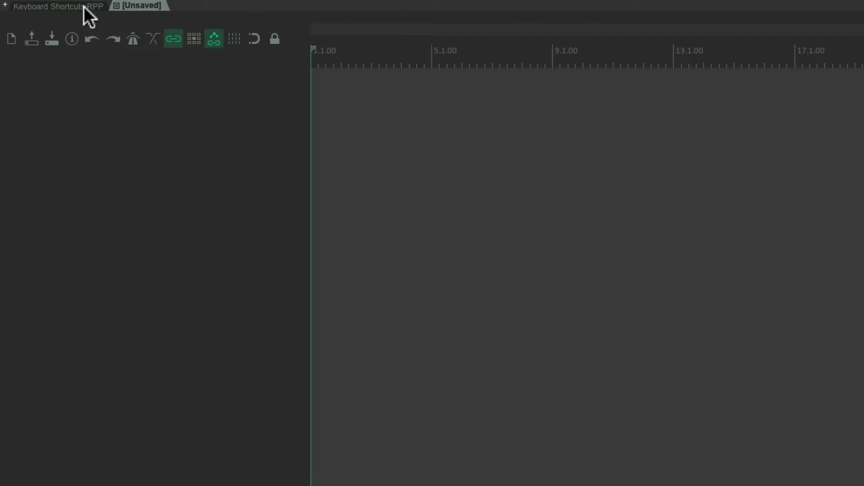
pyautogui.click(84, 7)
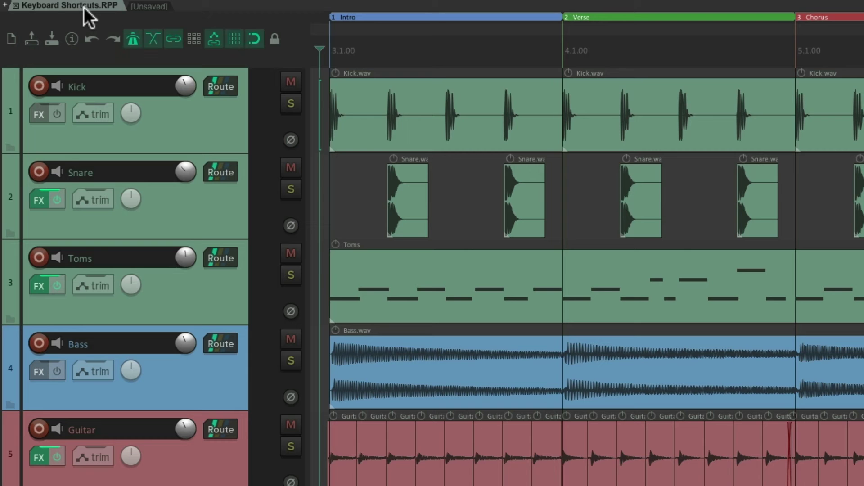
pyautogui.click(137, 6)
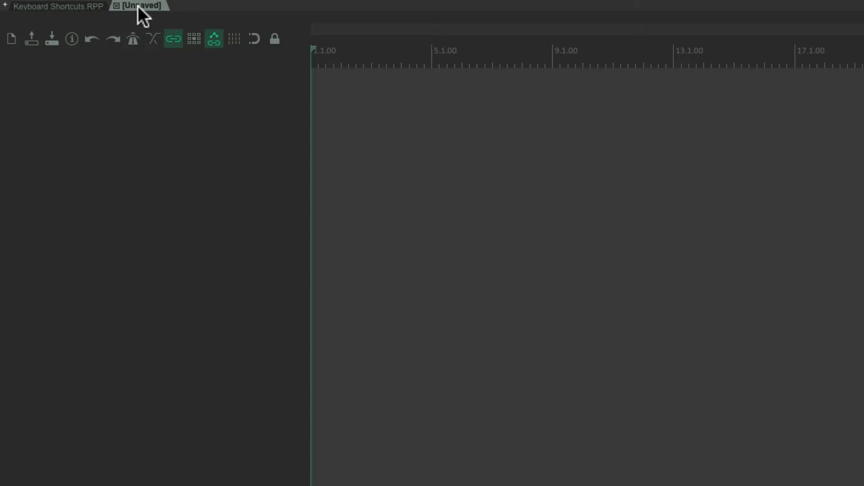
pyautogui.click(85, 7)
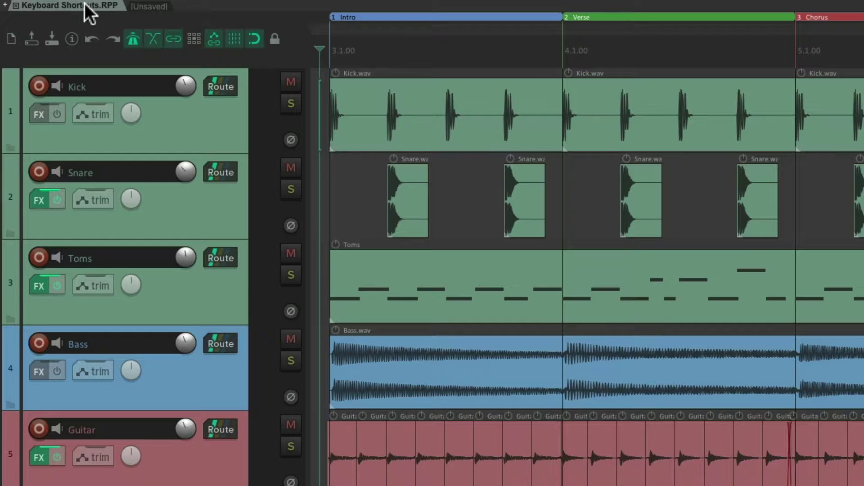
pyautogui.click(139, 6)
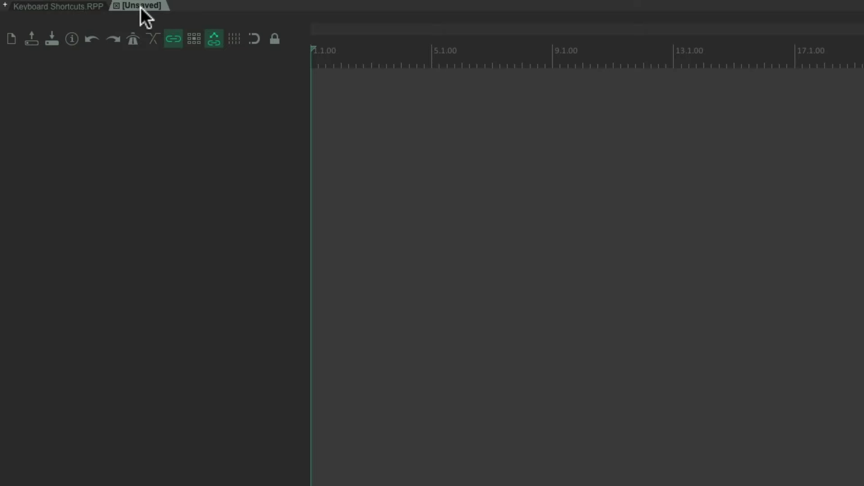
# Step: Add eight more empty project tabs after the first unsaved one
pyautogui.hotkey('ctrl', 't')
pyautogui.hotkey('ctrl', 't')
pyautogui.hotkey('ctrl', 't')
pyautogui.hotkey('ctrl', 't')
pyautogui.hotkey('ctrl', 't')
pyautogui.hotkey('ctrl', 't')
pyautogui.hotkey('ctrl', 't')
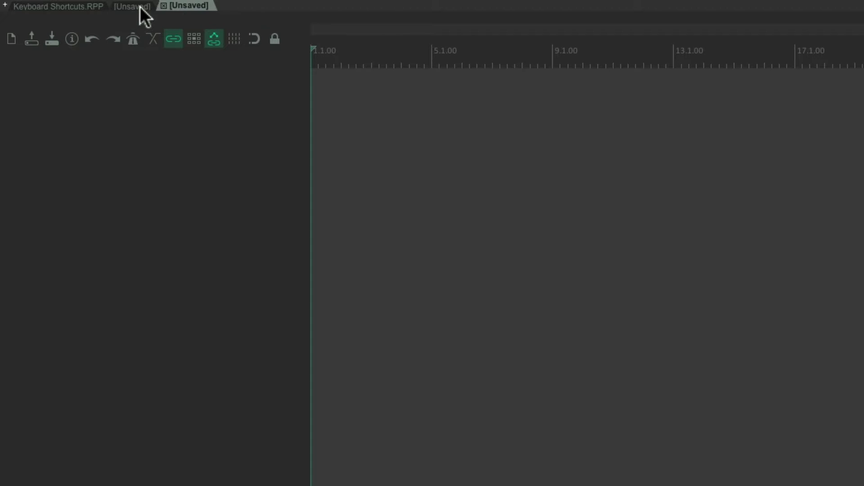
pyautogui.hotkey('ctrl', 't')
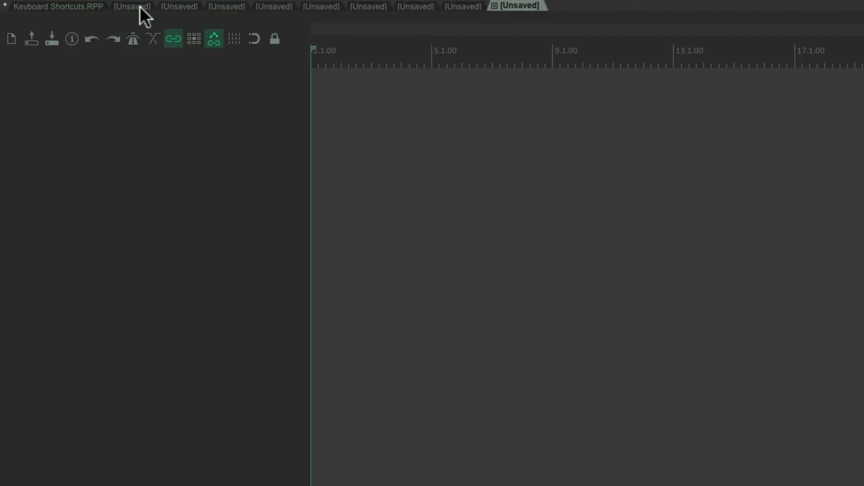
pyautogui.moveTo(526, 9); pyautogui.dragTo(423, 7)
pyautogui.moveTo(498, 5); pyautogui.dragTo(513, 7)
# Step: Look up the Open project shortcut and try to open Keyboard Shortcuts.RPP from the Keyboard Shortcuts folder
pyautogui.click(101, 6)
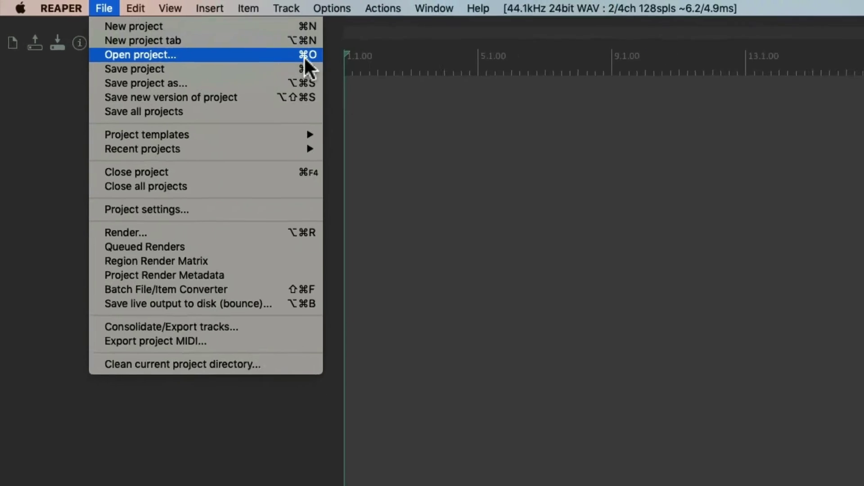
pyautogui.click(673, 213)
pyautogui.press('super+o')
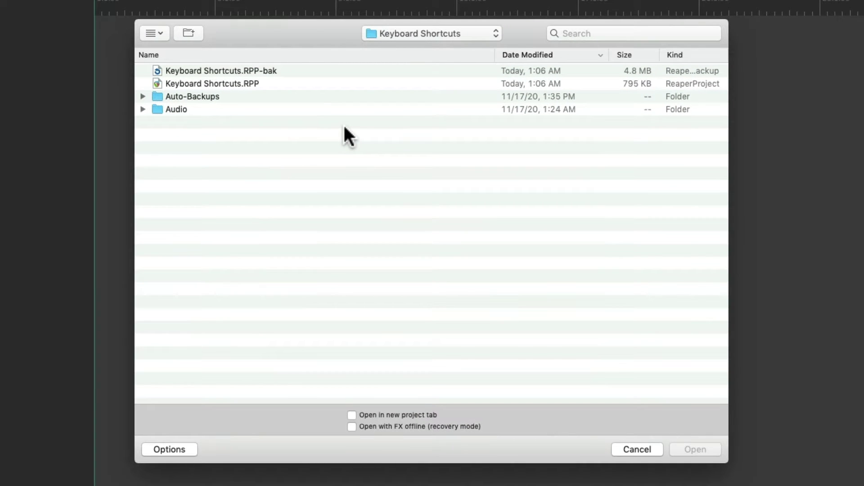
pyautogui.click(293, 85)
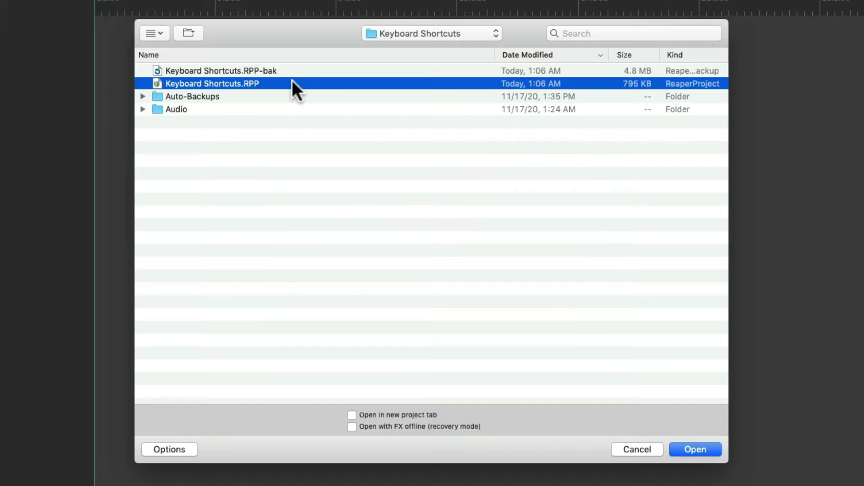
pyautogui.doubleClick(293, 85)
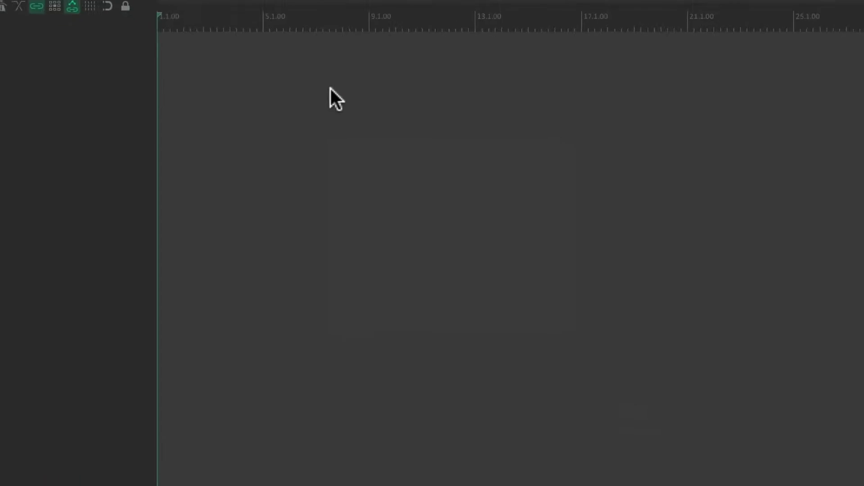
# Step: Examine the shortcuts for the project save commands and the options offered when saving a project under a new name
pyautogui.click(111, 9)
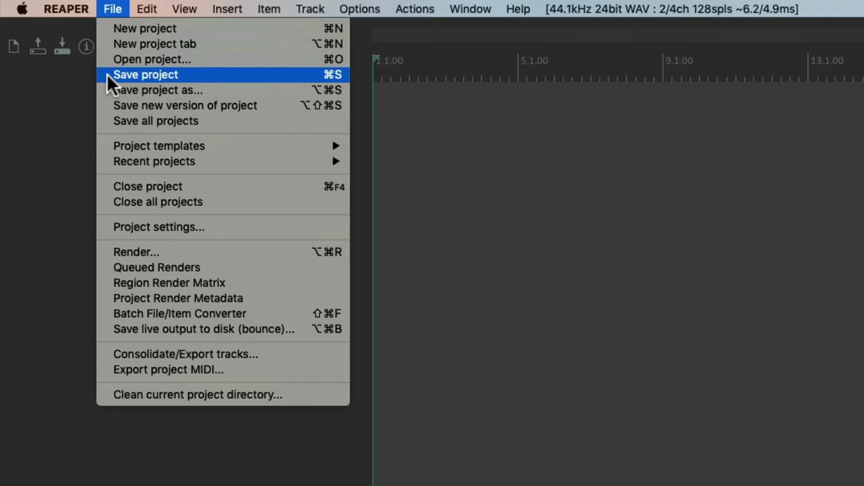
pyautogui.click(293, 90)
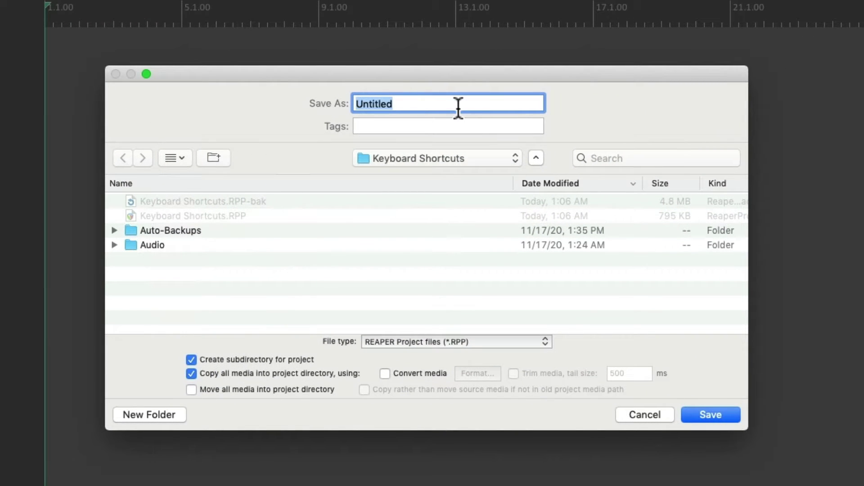
pyautogui.press('Escape')
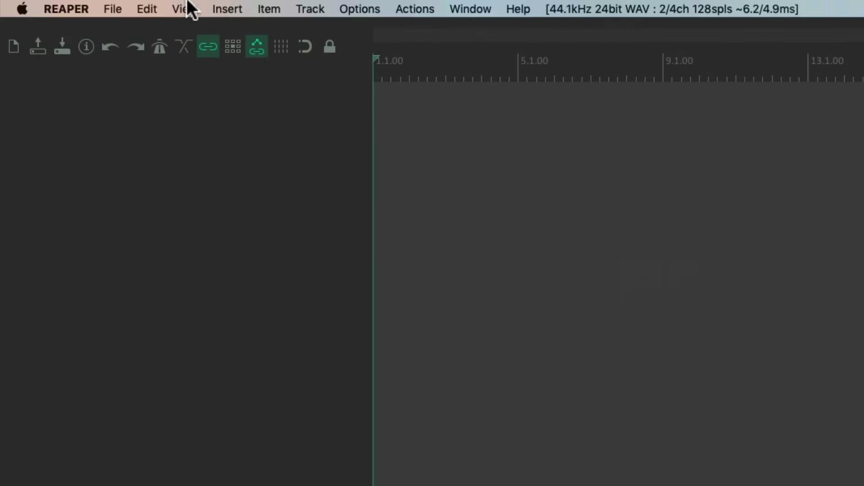
pyautogui.click(113, 9)
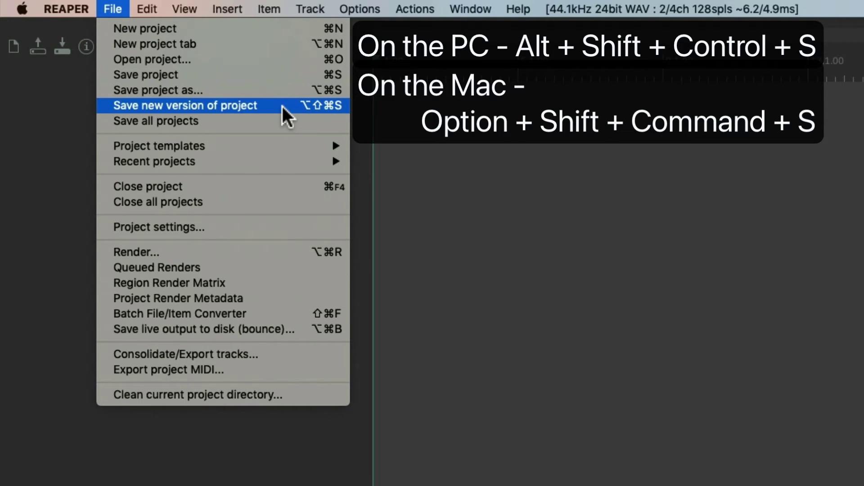
pyautogui.click(554, 201)
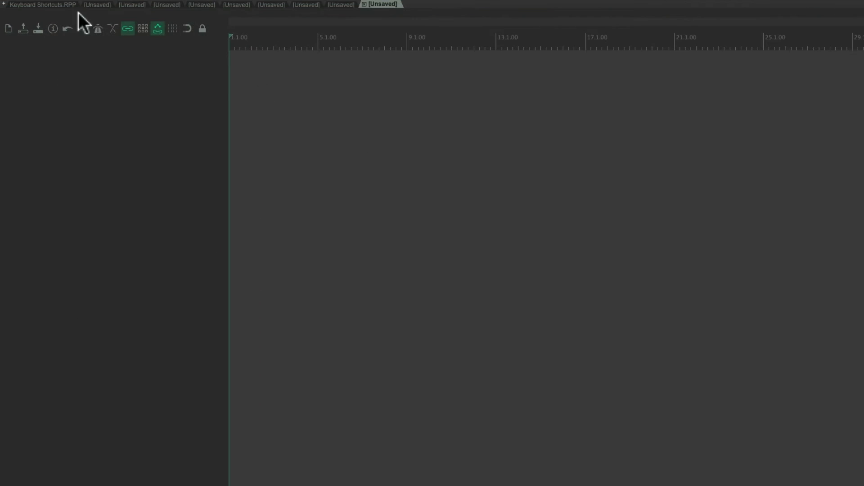
# Step: Save the Keyboard Shortcuts.RPP project as a new version and compare the original with the versioned file in Finder
pyautogui.click(58, 4)
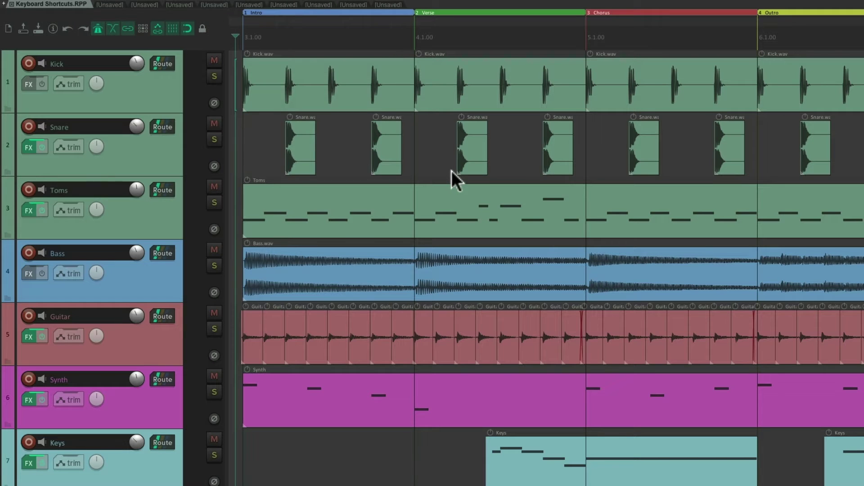
pyautogui.hotkey('ctrl', 'alt', 'shift', 's')
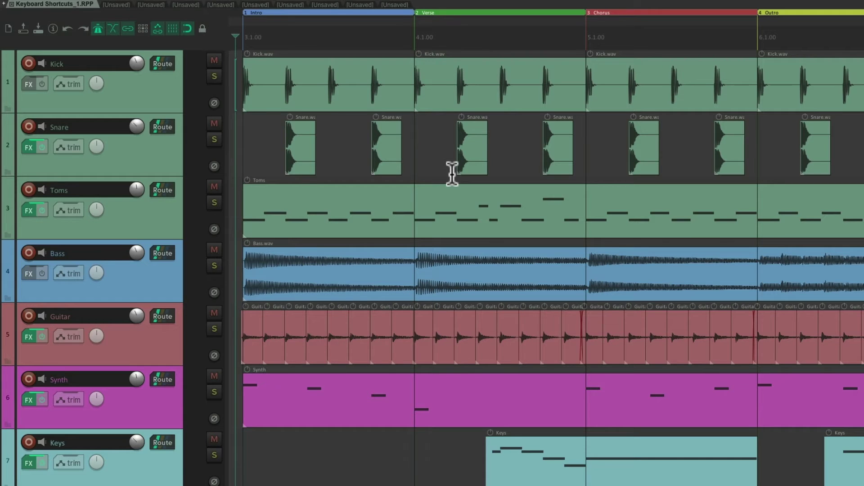
pyautogui.press('super+Tab')
pyautogui.click(354, 182)
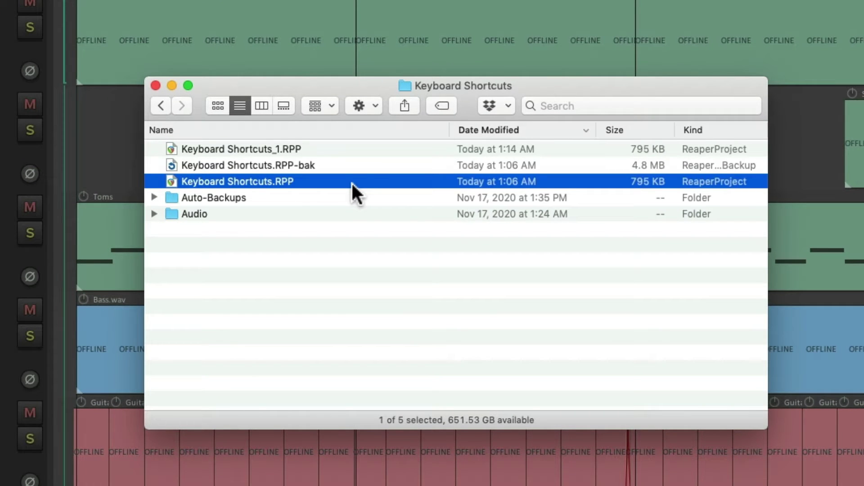
pyautogui.click(362, 150)
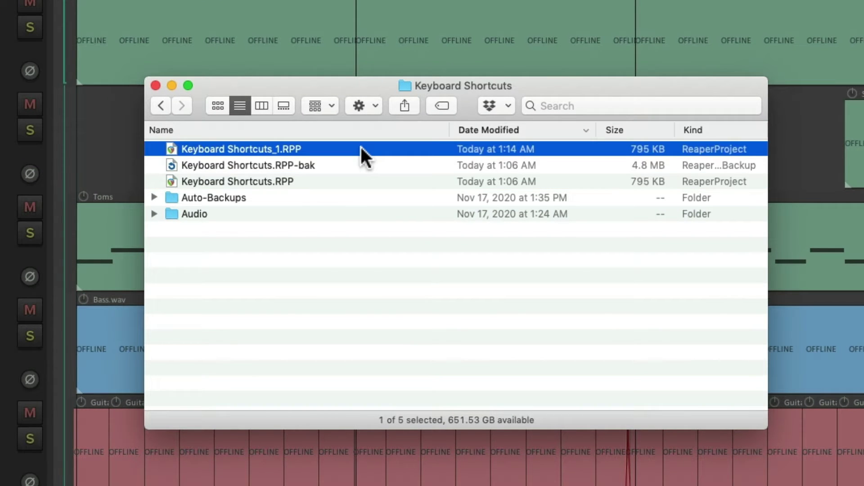
# Step: Save another new version of the project and check for Keyboard Shortcuts_2.RPP in the Finder folder
pyautogui.doubleClick(280, 153)
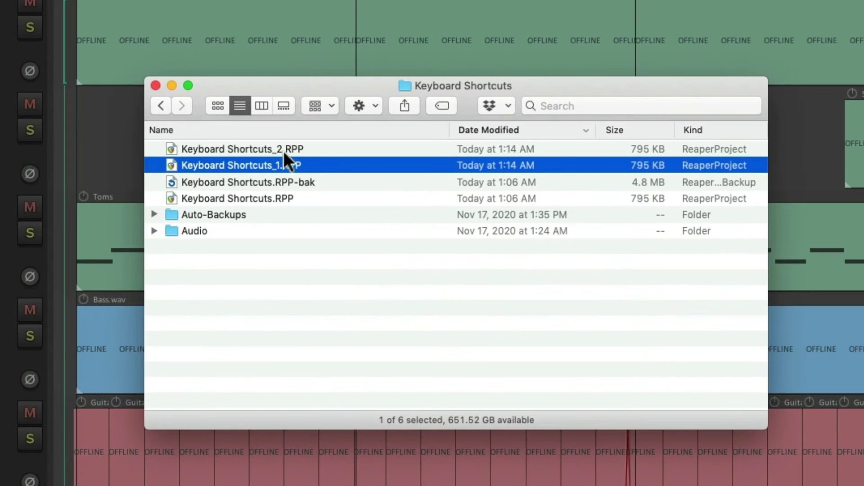
pyautogui.click(283, 150)
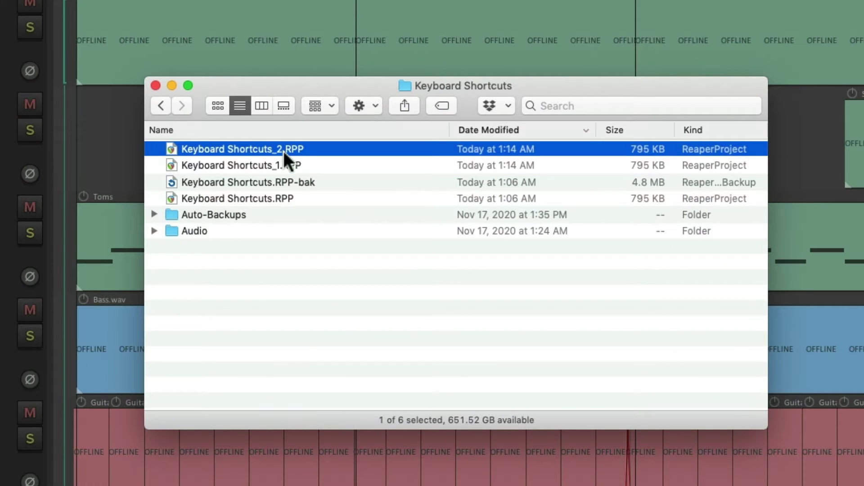
pyautogui.doubleClick(282, 151)
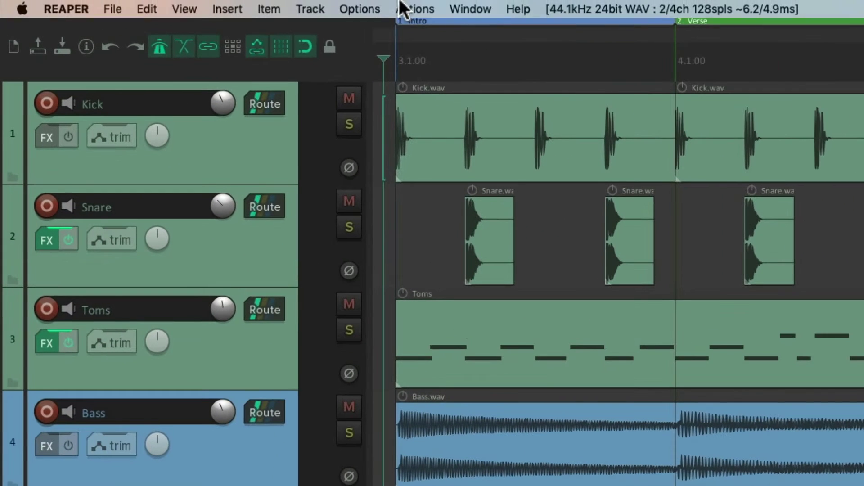
# Step: Look up the Close project shortcut and close all nine unsaved project tabs, keeping only the Keyboard Shortcuts project open
pyautogui.click(116, 9)
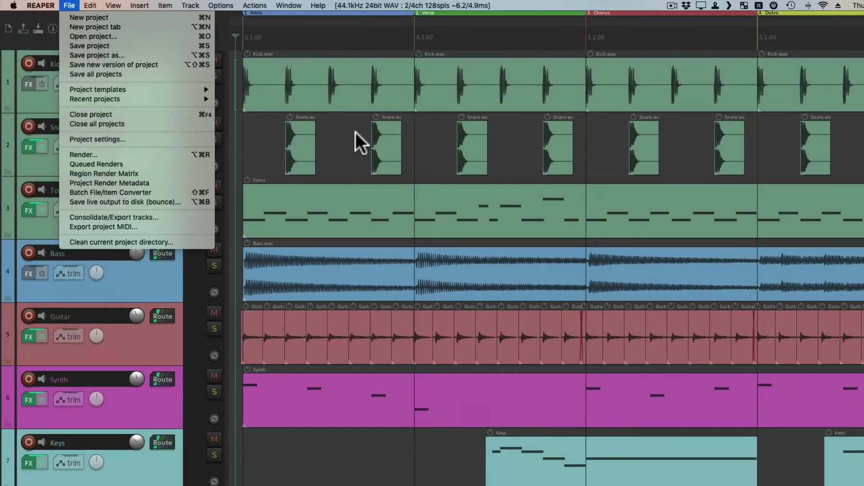
pyautogui.click(582, 216)
pyautogui.click(447, 5)
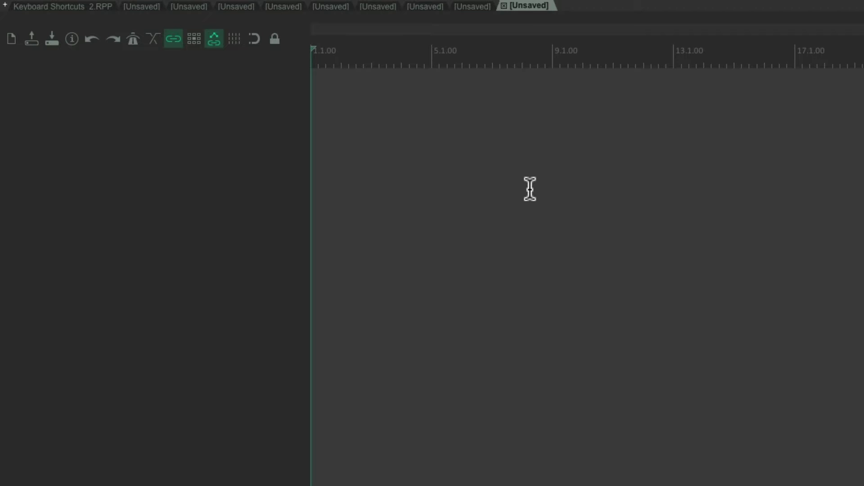
pyautogui.hotkey('ctrl', 'F4')
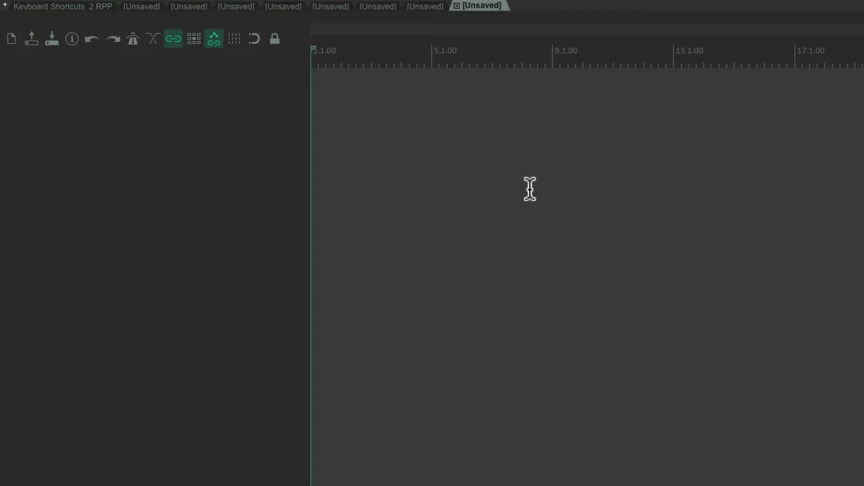
pyautogui.hotkey('ctrl', 'F4')
pyautogui.hotkey('ctrl', 'F4')
pyautogui.hotkey('ctrl', 'F4')
pyautogui.hotkey('ctrl', 'F4')
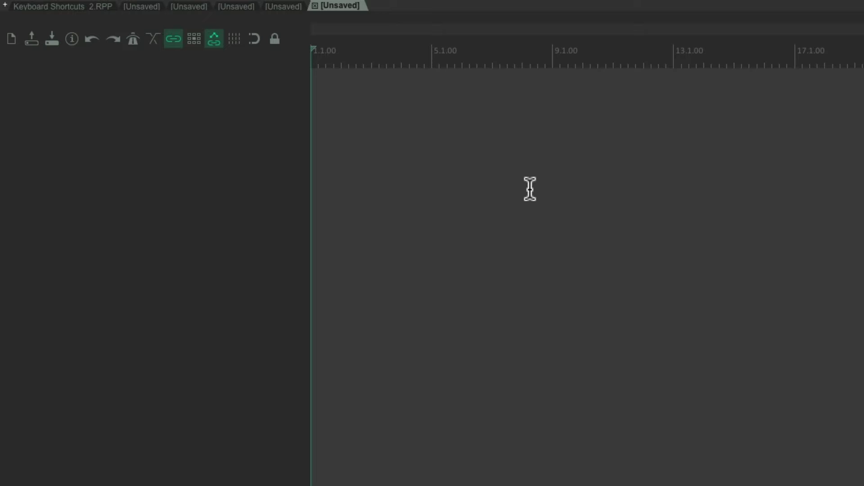
pyautogui.hotkey('ctrl', 'F4')
pyautogui.hotkey('ctrl', 'F4')
pyautogui.hotkey('ctrl', 'F4')
pyautogui.hotkey('ctrl', 'F4')
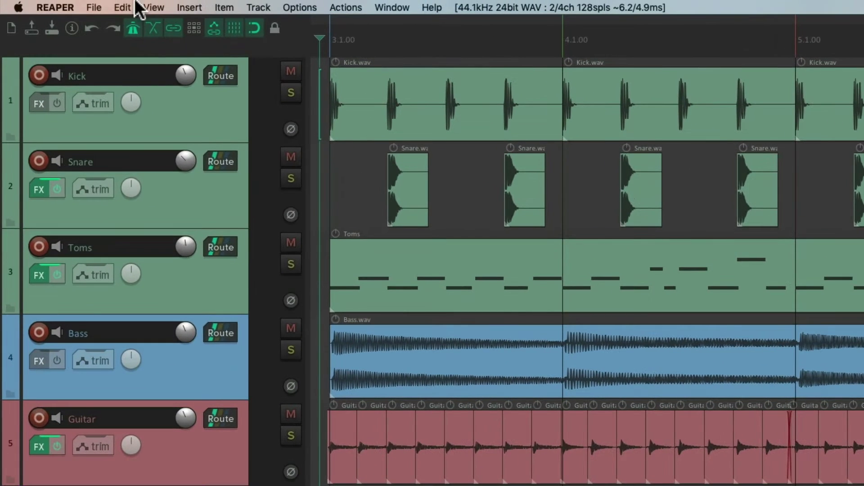
# Step: Look up the Render shortcut and examine the source choices available for rendering the project to a file
pyautogui.click(95, 7)
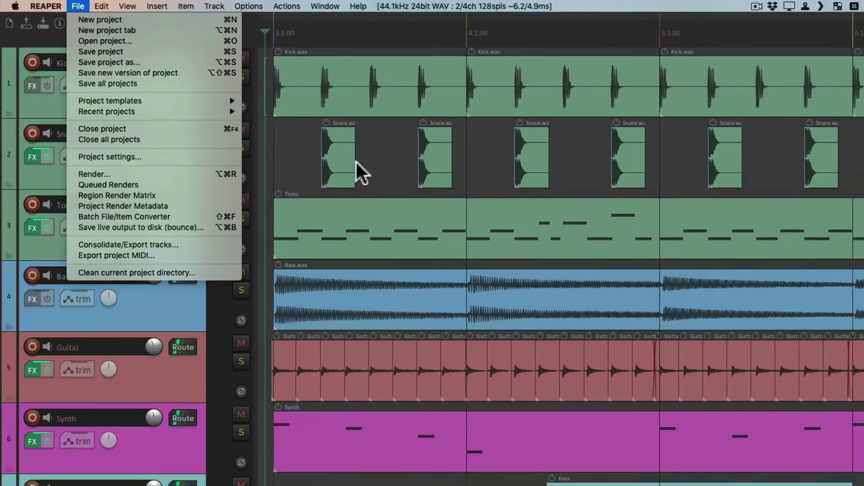
pyautogui.click(560, 237)
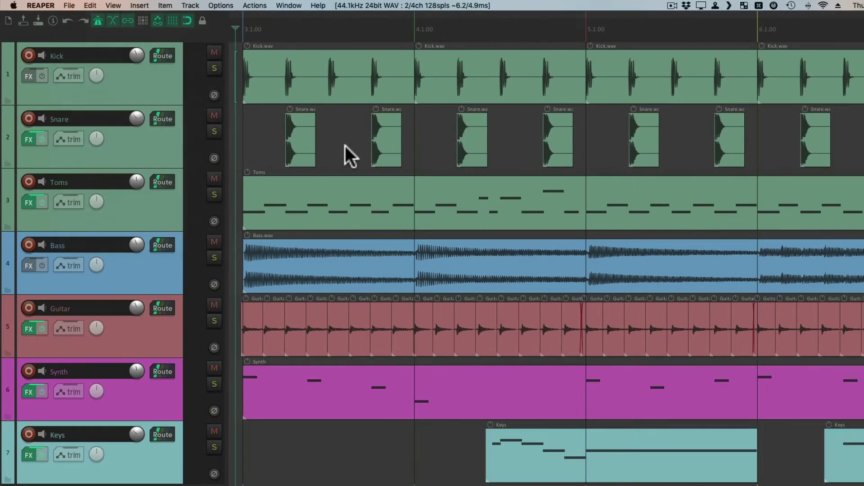
pyautogui.press('alt+super+r')
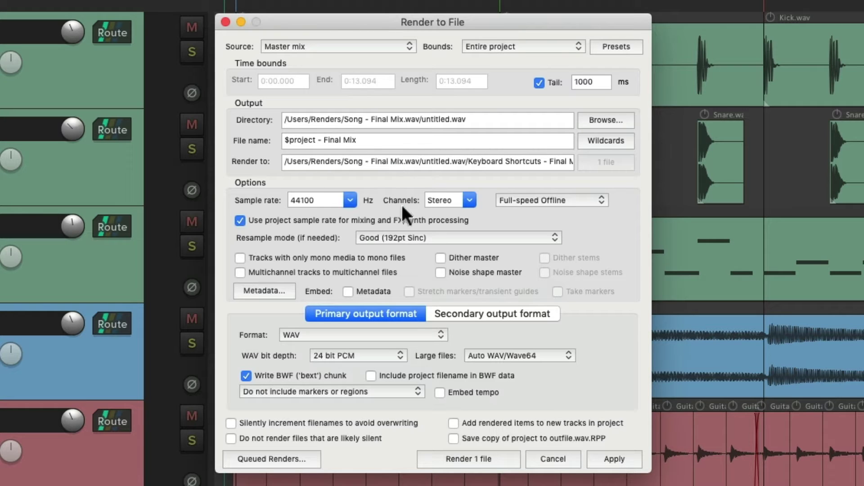
pyautogui.click(377, 45)
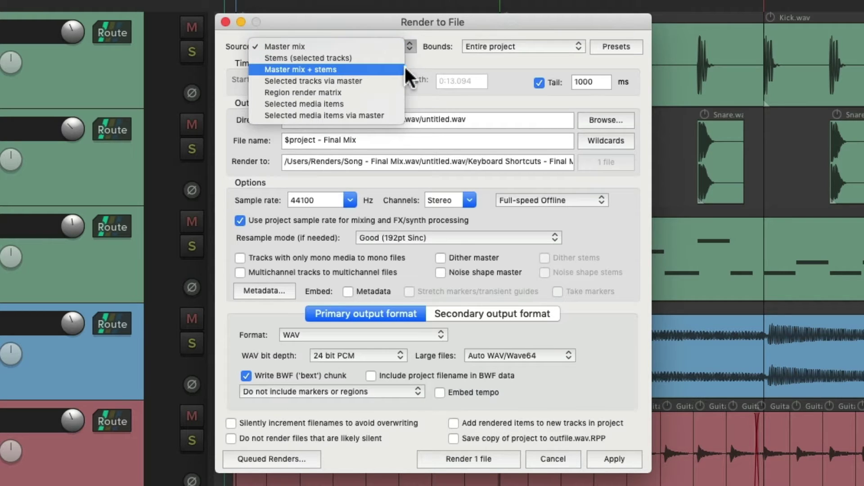
pyautogui.click(445, 58)
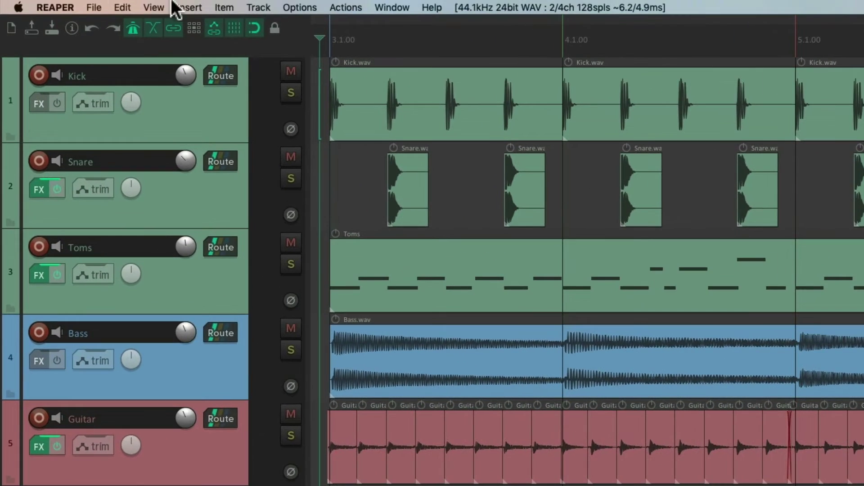
# Step: Look up the Batch File/Item Converter shortcut, examine the converter's options and close it
pyautogui.click(84, 5)
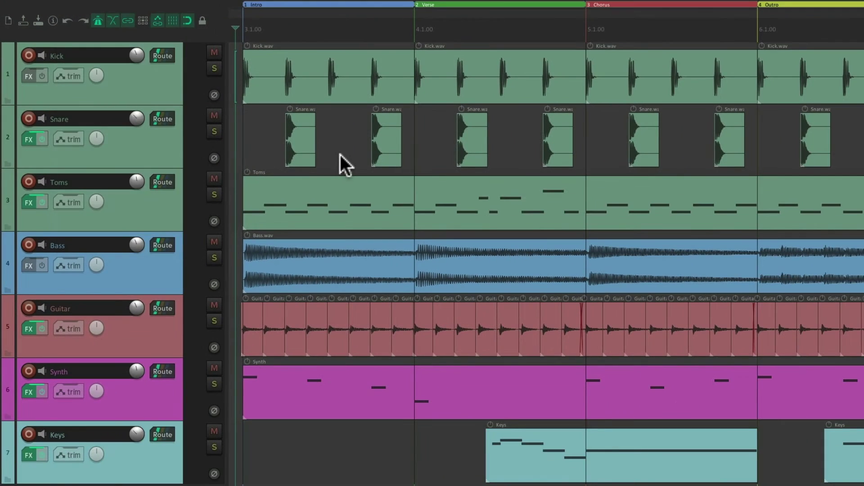
pyautogui.press('super+shift+f')
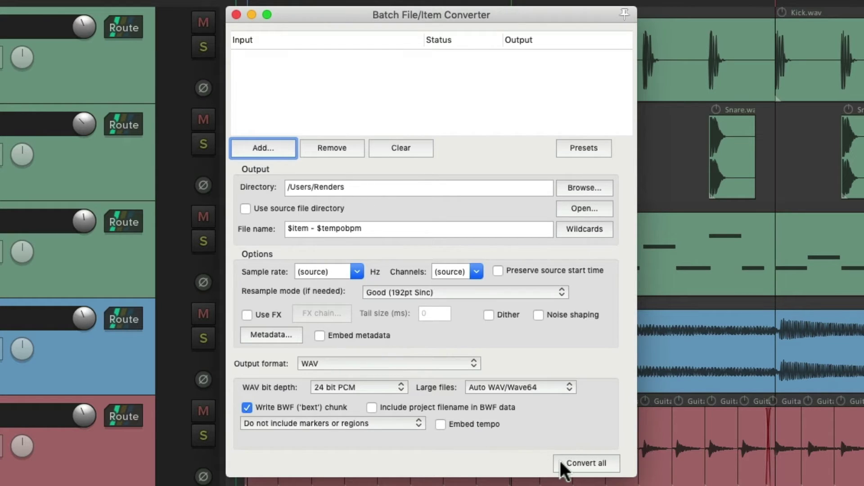
pyautogui.press('Escape')
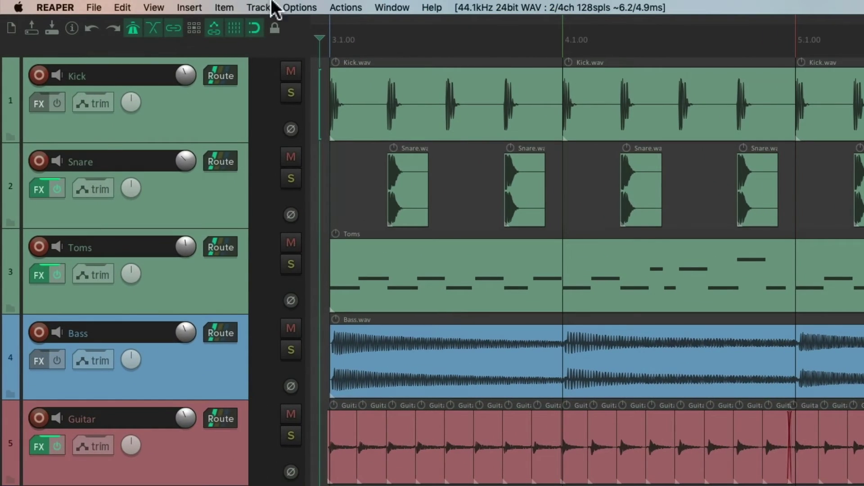
# Step: Look up the shortcut for saving live output to disk and examine the bounce options
pyautogui.click(92, 7)
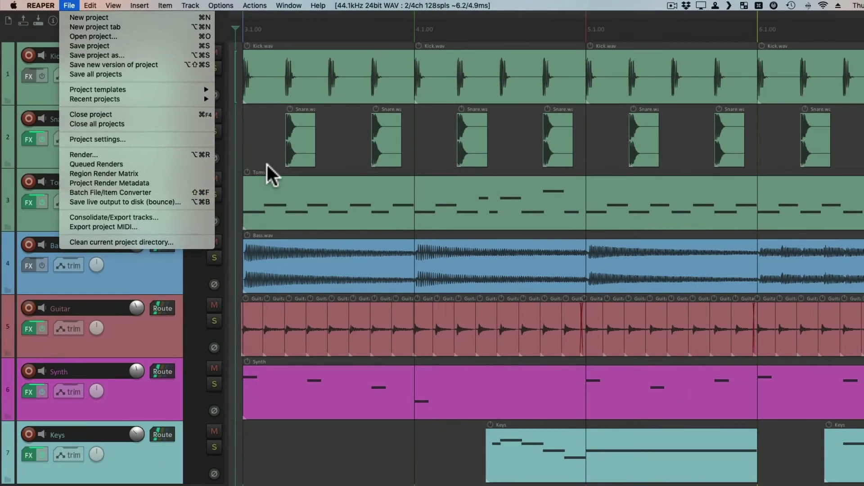
pyautogui.click(435, 269)
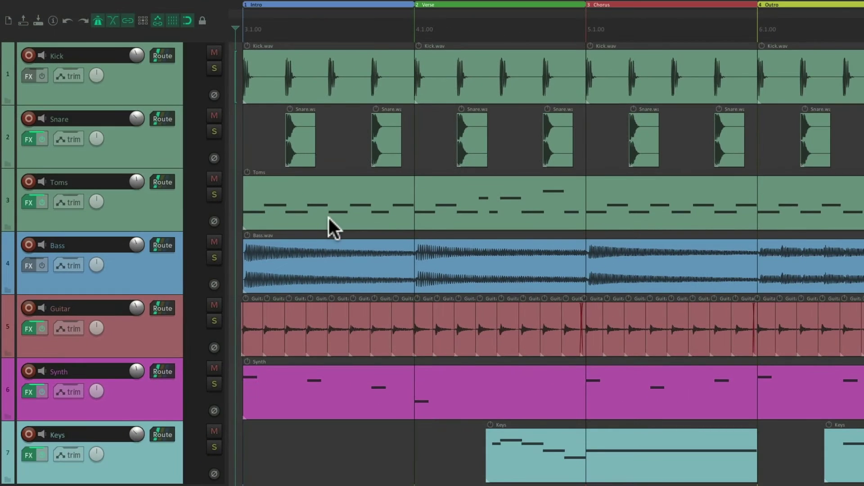
pyautogui.press('alt+super+b')
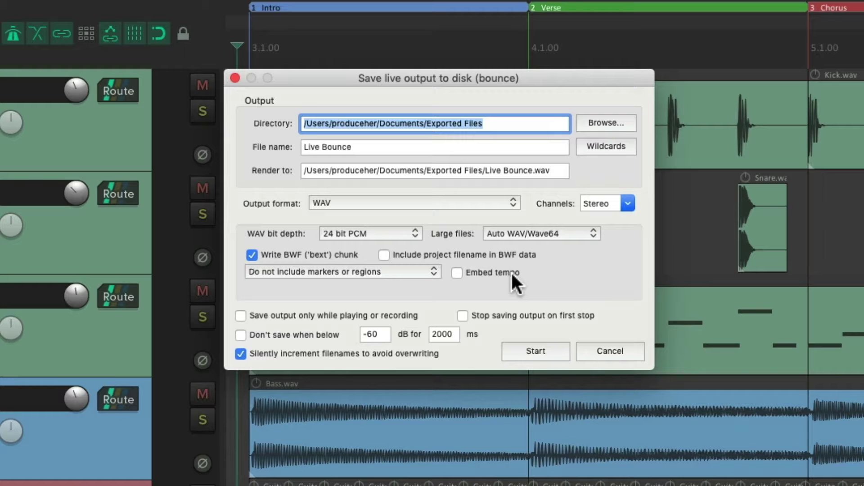
pyautogui.click(555, 351)
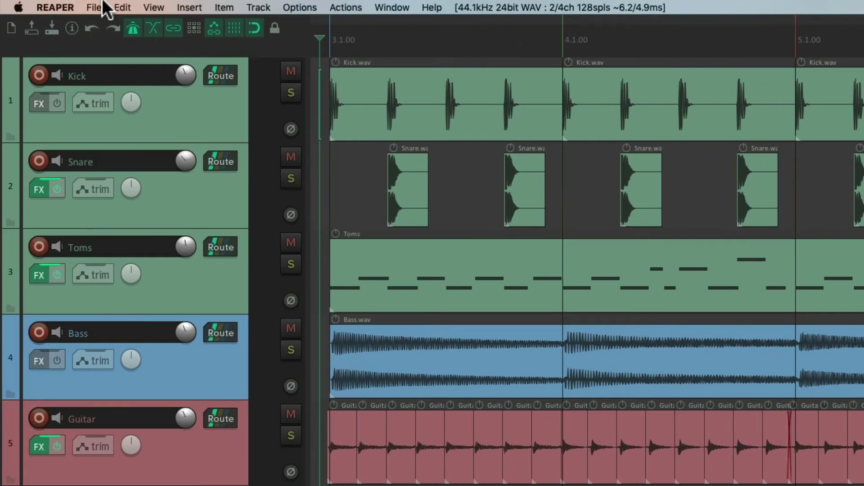
# Step: Look up the shortcut for quitting REAPER
pyautogui.click(93, 6)
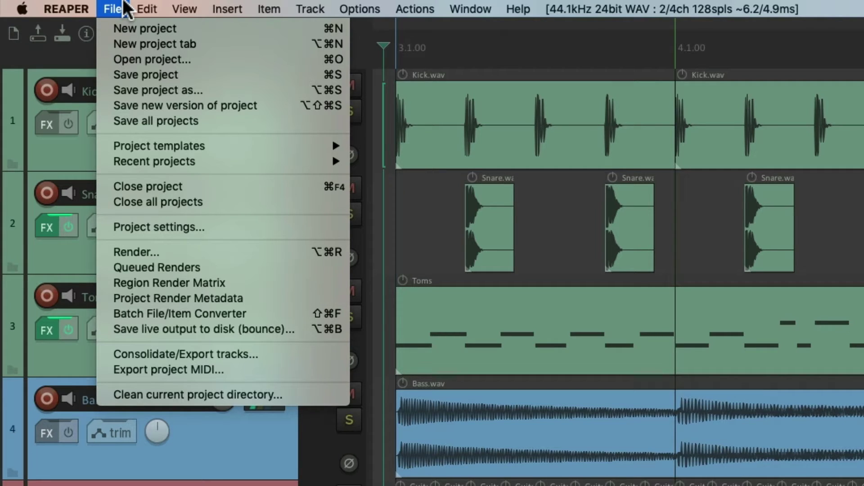
pyautogui.moveTo(67, 9)
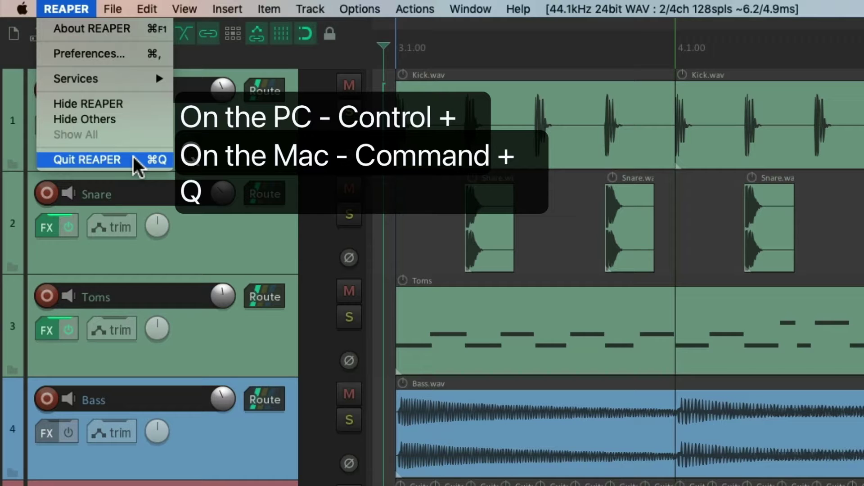
# Step: Open the Project Settings in three different ways, including its shortcut, closing them without changes each time
pyautogui.moveTo(110, 9)
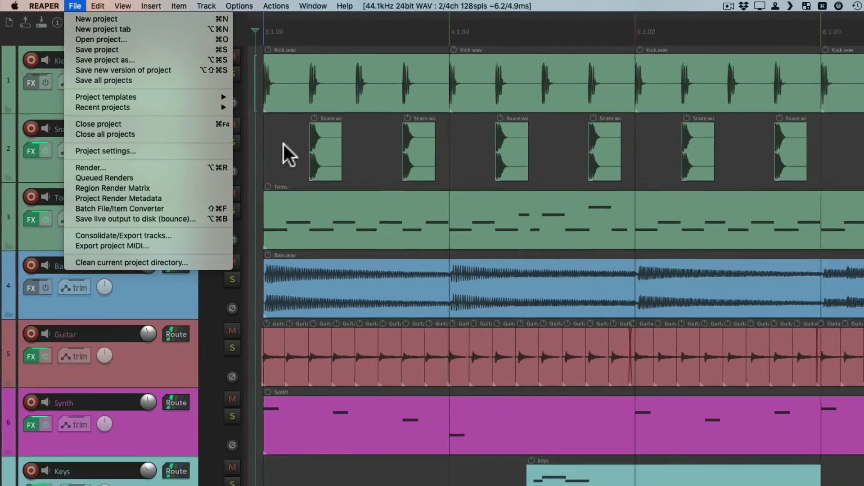
pyautogui.click(240, 226)
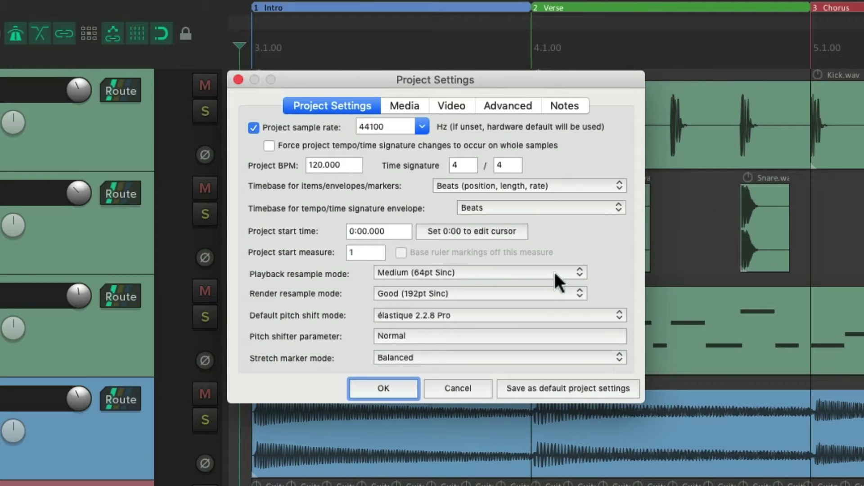
pyautogui.press('Escape')
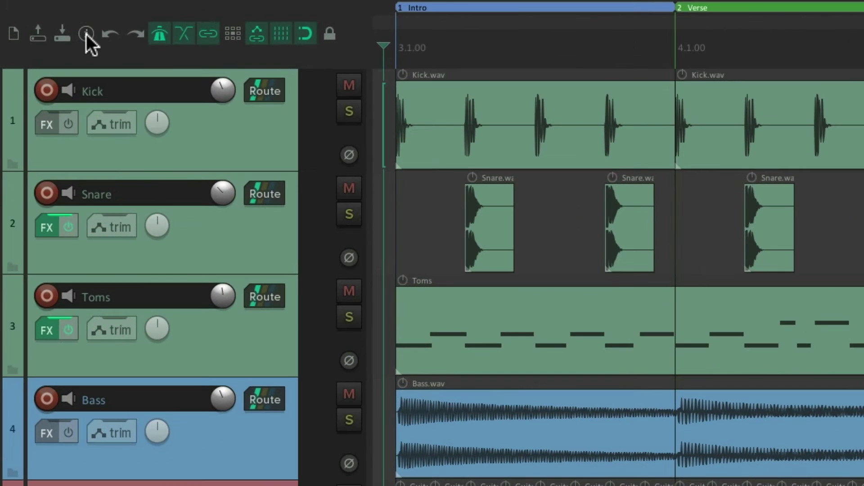
pyautogui.click(85, 35)
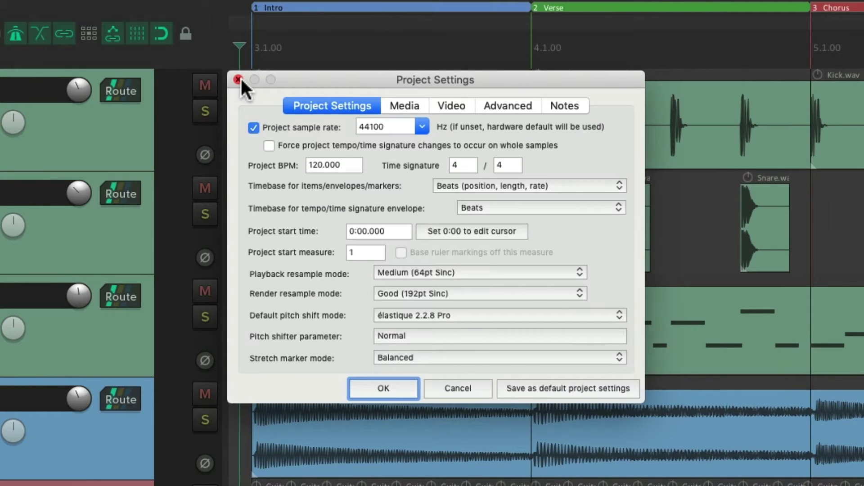
pyautogui.click(238, 80)
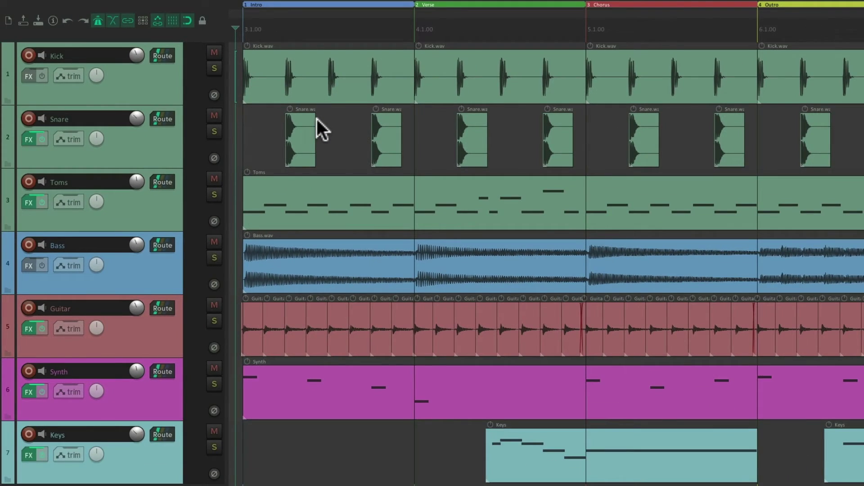
pyautogui.hotkey('alt', 'Return')
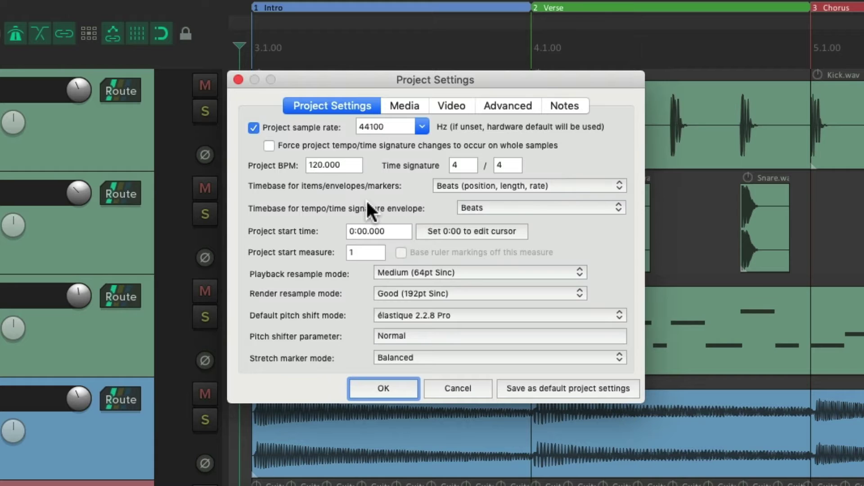
pyautogui.press('Escape')
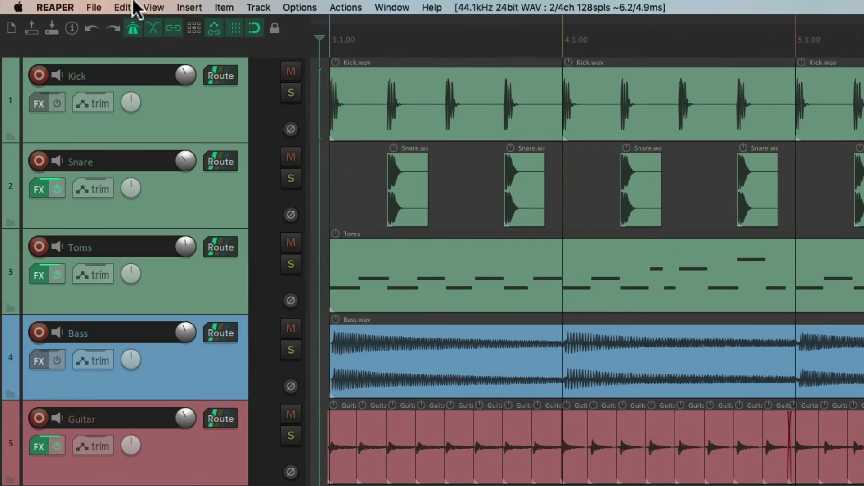
pyautogui.click(93, 7)
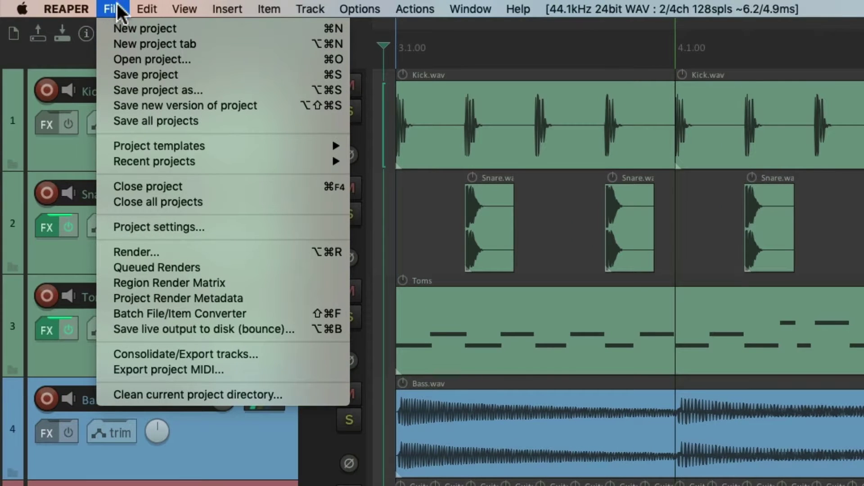
pyautogui.moveTo(153, 10)
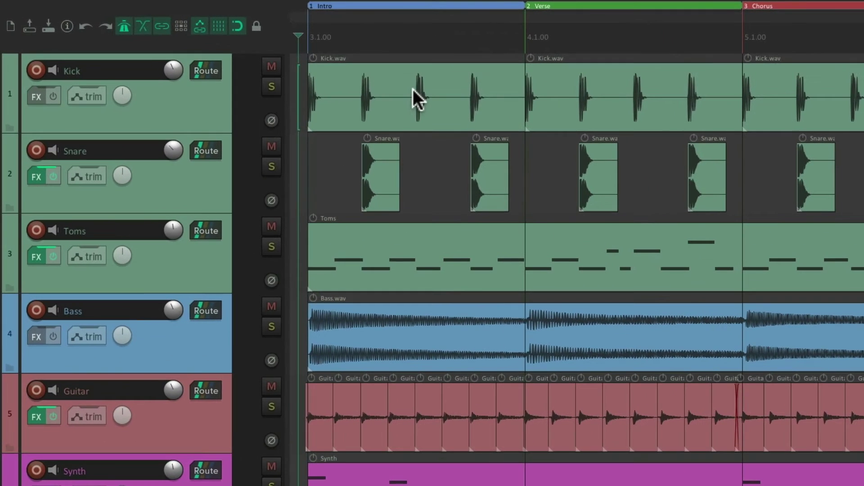
# Step: Delete the first Kick item, look up the Undo shortcut and undo the deletion
pyautogui.click(325, 70)
pyautogui.press('Delete')
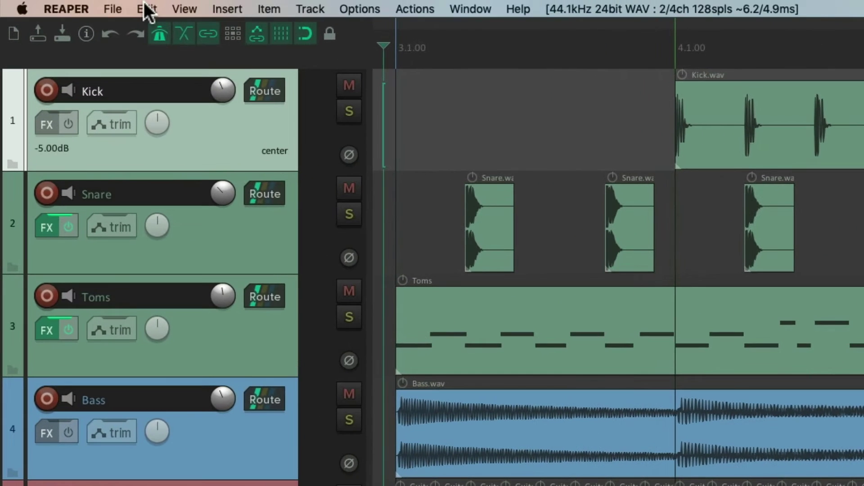
pyautogui.click(145, 9)
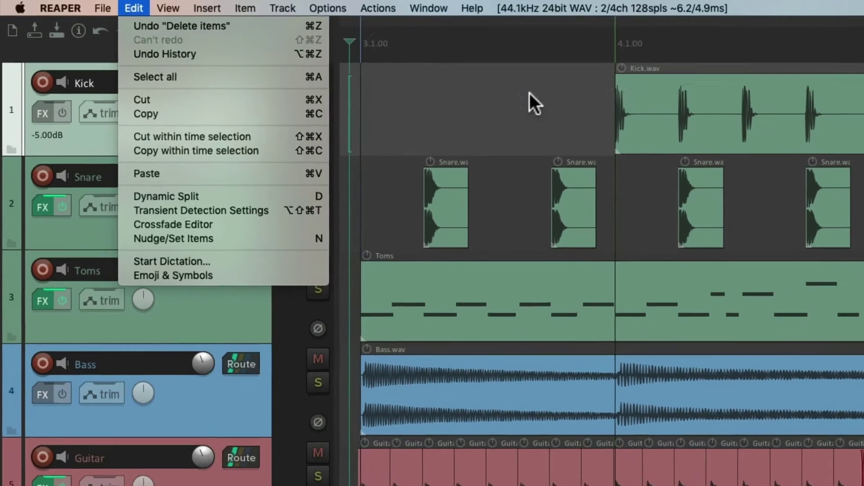
pyautogui.click(608, 141)
pyautogui.press('super+z')
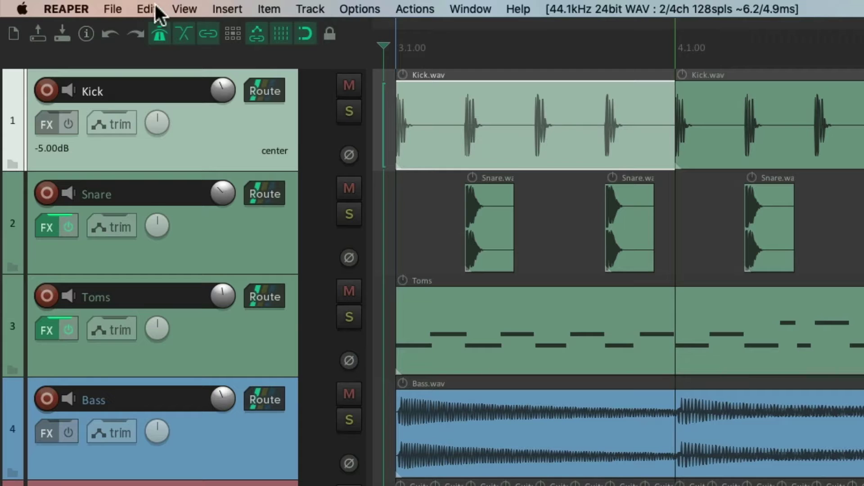
# Step: Look up the Redo shortcut and alternate between redoing and undoing the first Kick item's deletion
pyautogui.click(156, 8)
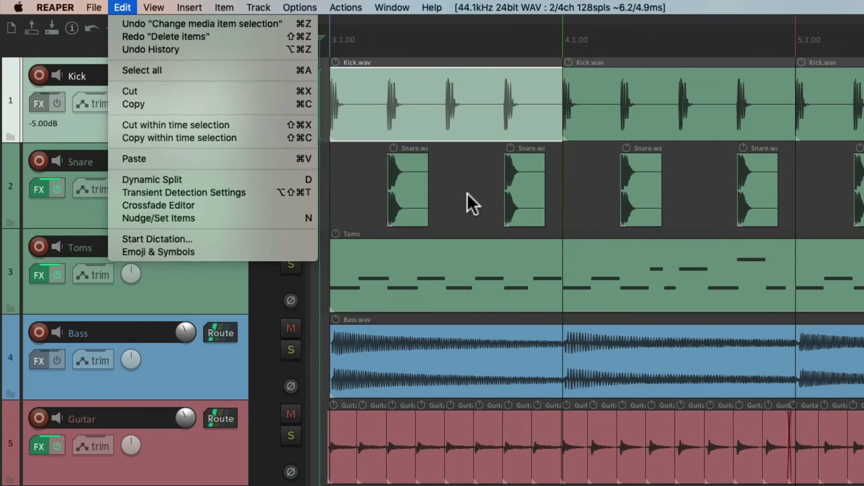
pyautogui.click(561, 233)
pyautogui.press('Delete')
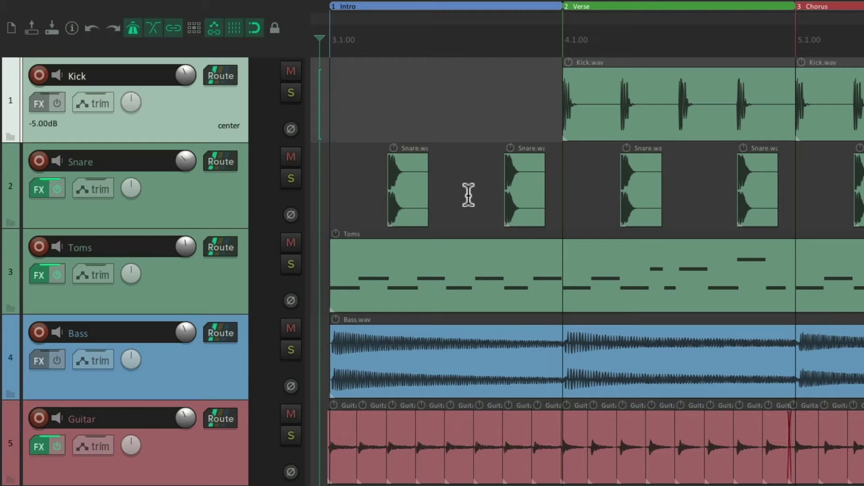
pyautogui.press('super+z')
pyautogui.press('Delete')
pyautogui.press('super+z')
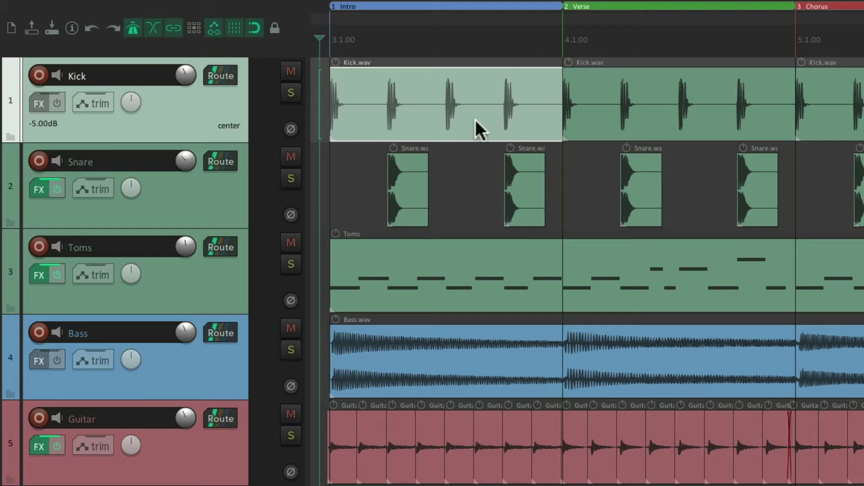
# Step: Delete the Kick items in the Intro and Verse regions
pyautogui.press('Delete')
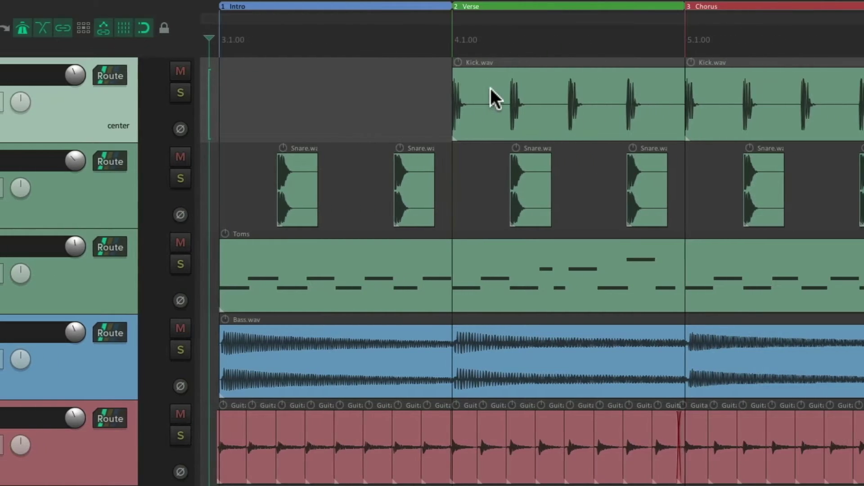
pyautogui.click(603, 88)
pyautogui.press('Delete')
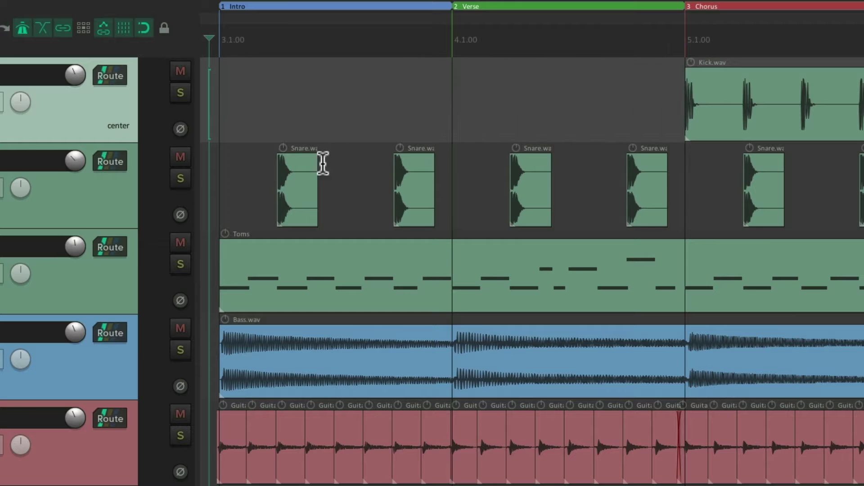
# Step: Delete the four Snare items in the Intro and Verse regions
pyautogui.click(301, 180)
pyautogui.press('Delete')
pyautogui.click(414, 176)
pyautogui.press('Delete')
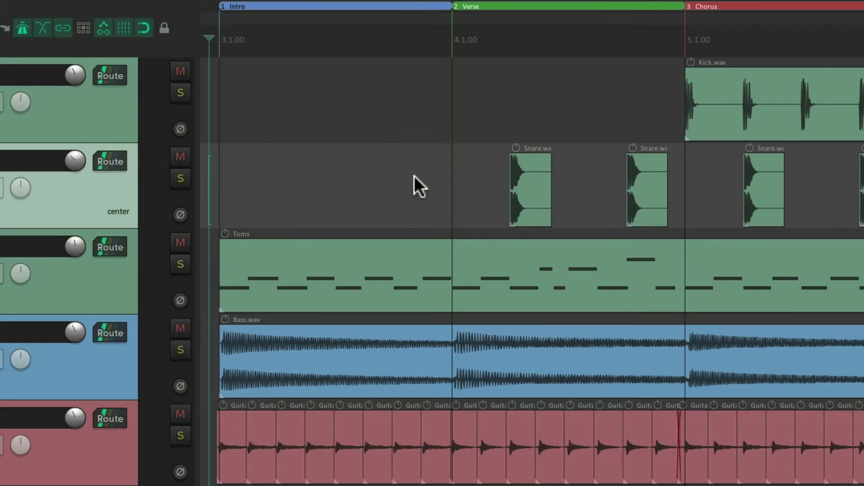
pyautogui.click(527, 175)
pyautogui.press('Delete')
pyautogui.click(641, 173)
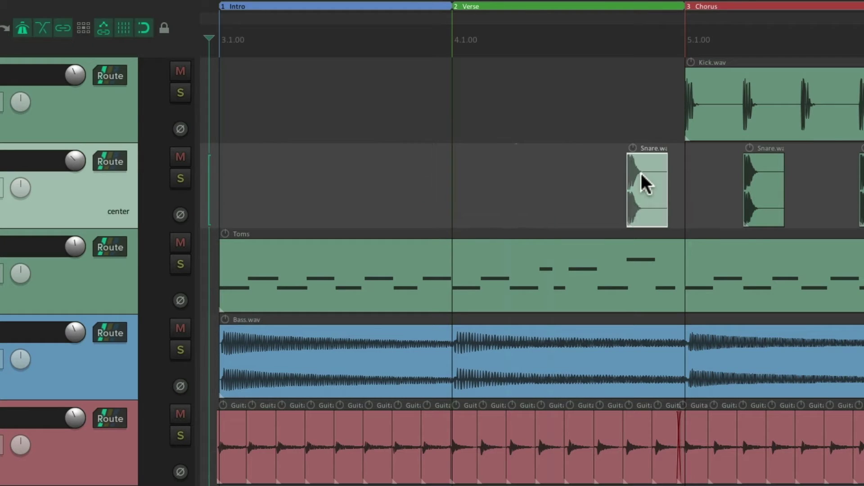
pyautogui.press('Delete')
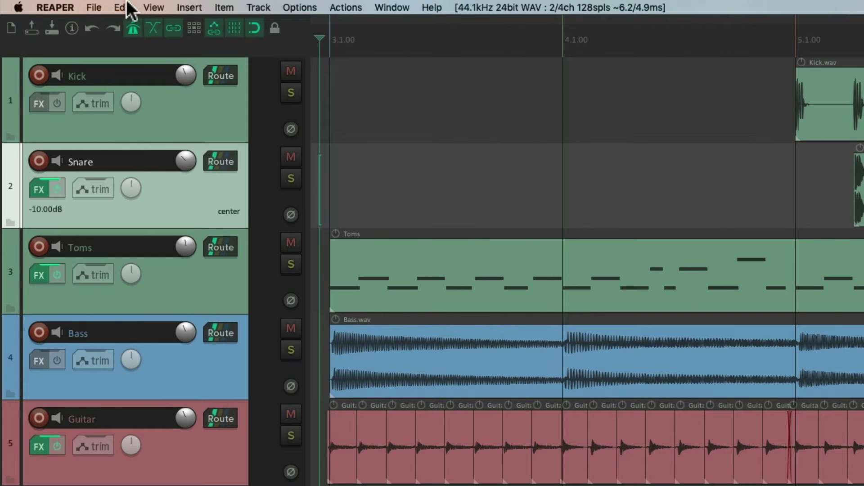
# Step: Look up the Undo History shortcut, open the Undo History and revert the project to its initial state
pyautogui.click(121, 7)
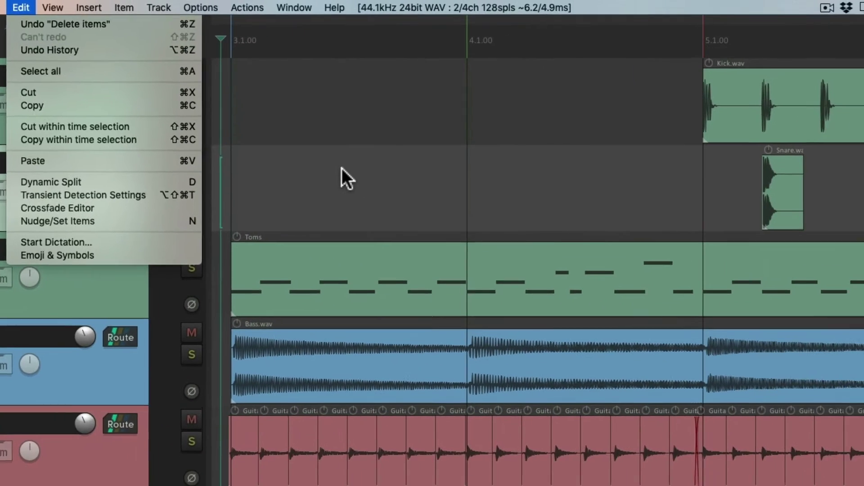
pyautogui.click(527, 199)
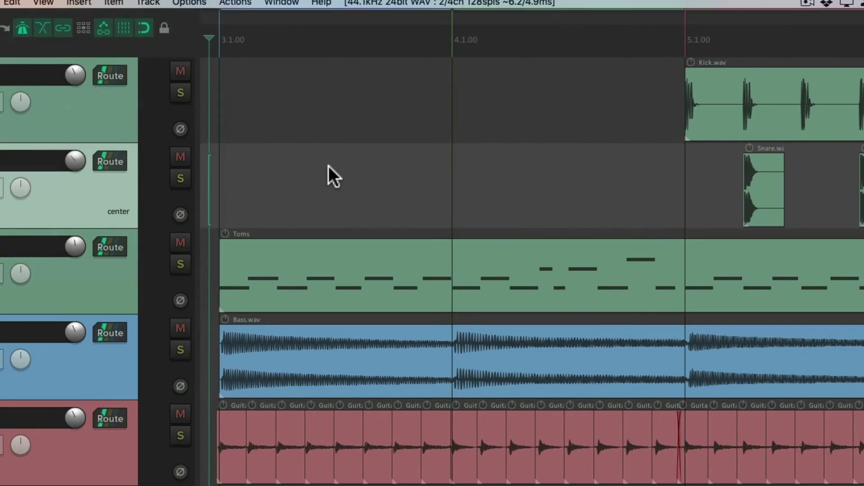
pyautogui.press('super+alt+z')
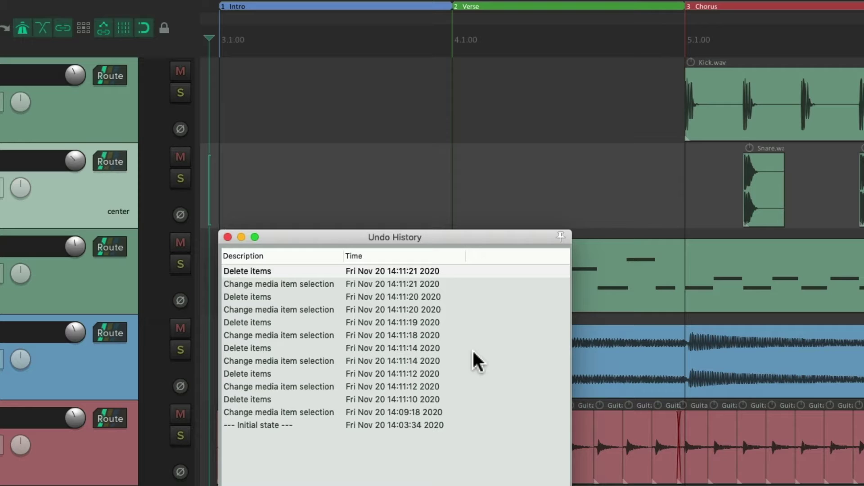
pyautogui.click(456, 426)
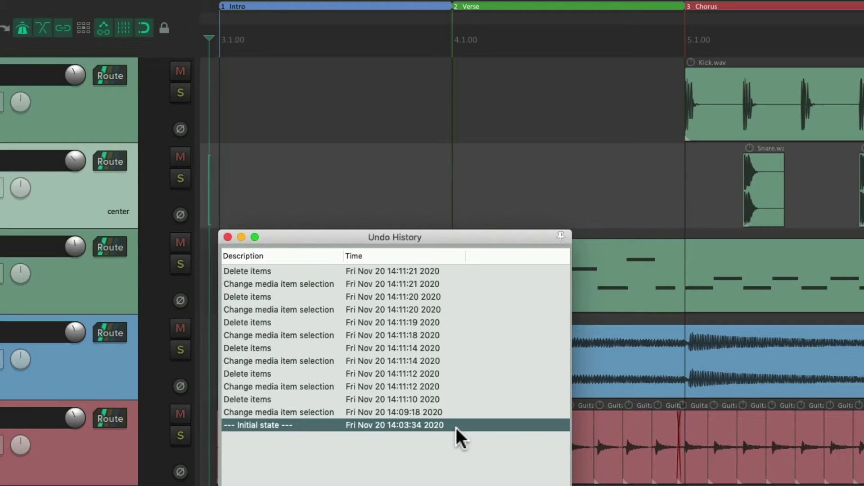
pyautogui.doubleClick(456, 428)
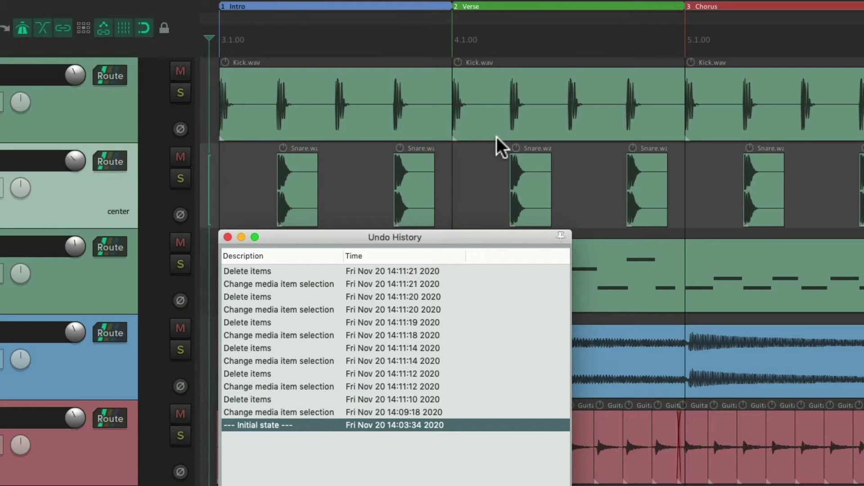
# Step: Jump to the latest and several earlier states in the Undo History, ending at the Verse Kick item's selection, and close the history
pyautogui.click(449, 271)
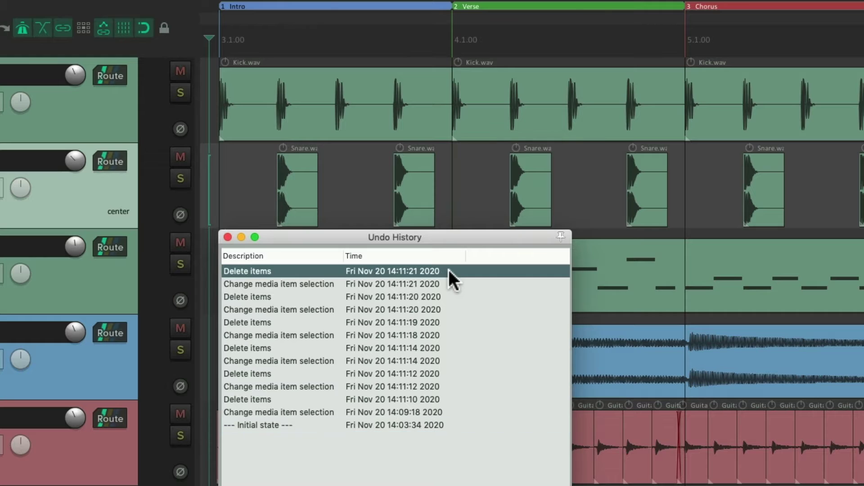
pyautogui.doubleClick(449, 271)
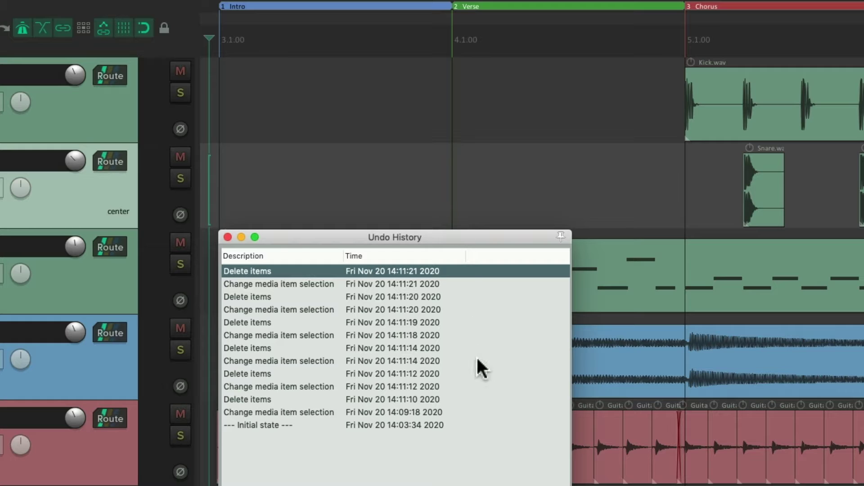
pyautogui.click(460, 348)
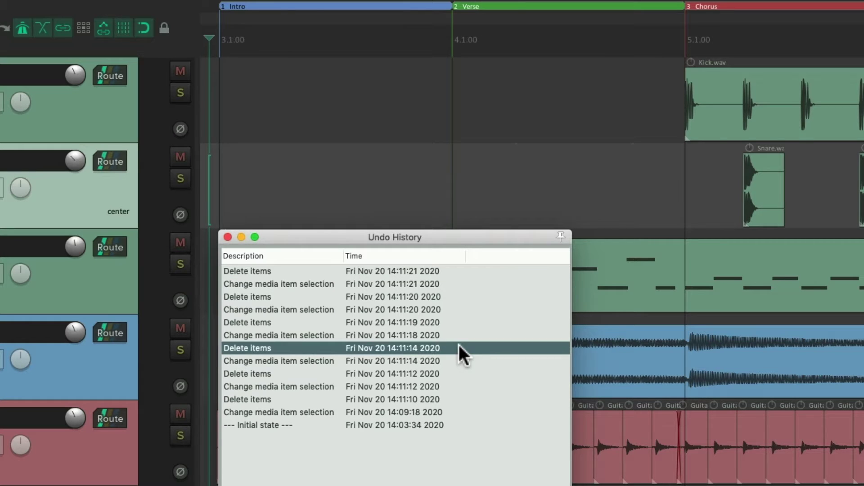
pyautogui.click(457, 400)
pyautogui.click(457, 309)
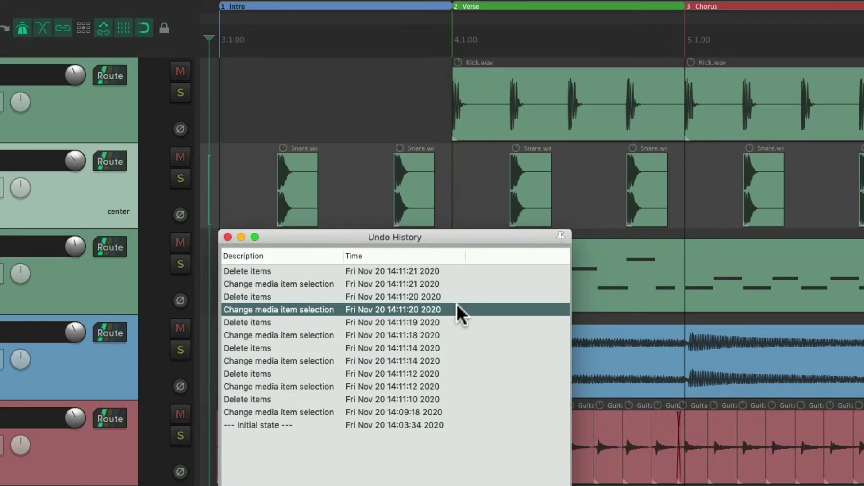
pyautogui.click(457, 284)
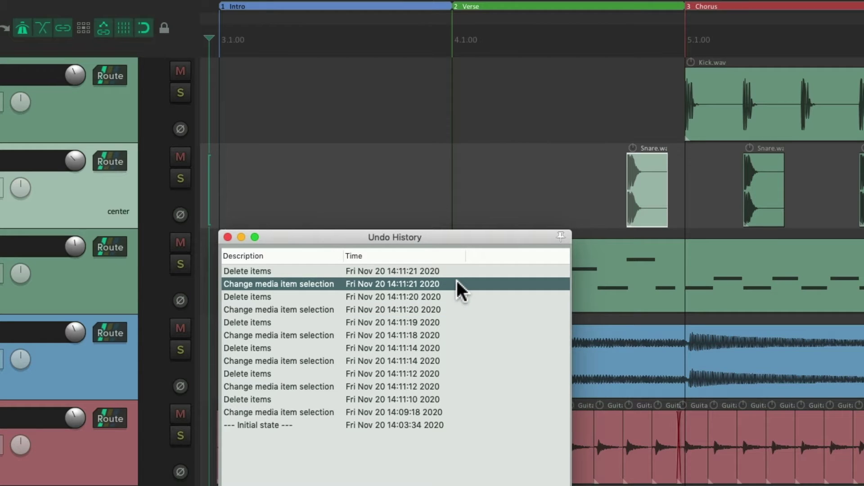
pyautogui.click(472, 361)
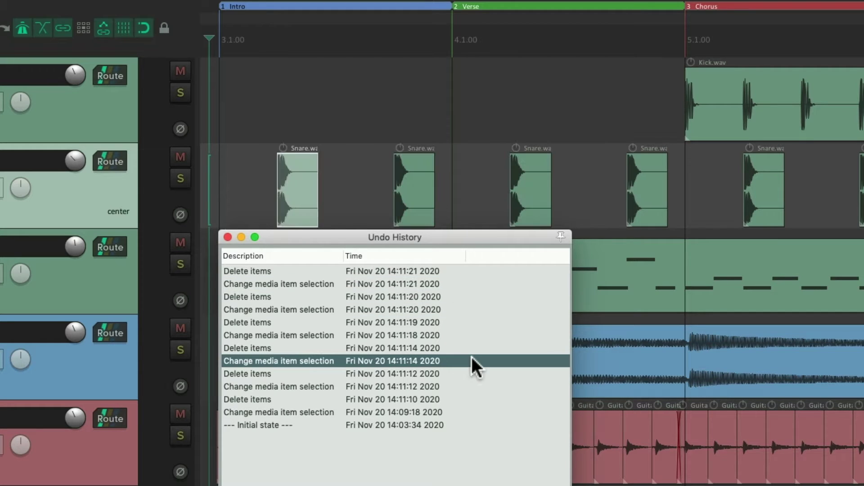
pyautogui.click(471, 385)
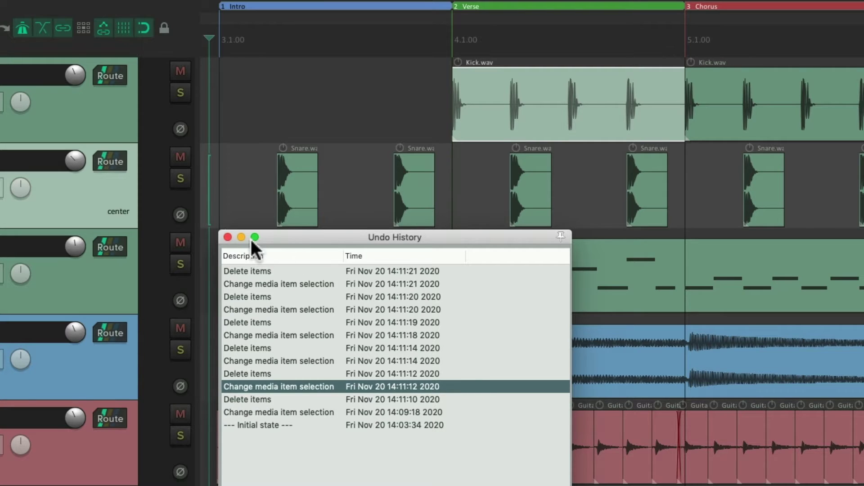
pyautogui.click(227, 237)
# Step: Look up the Select all shortcut, use it to select all tracks from the Kick track and clear the selection
pyautogui.click(121, 7)
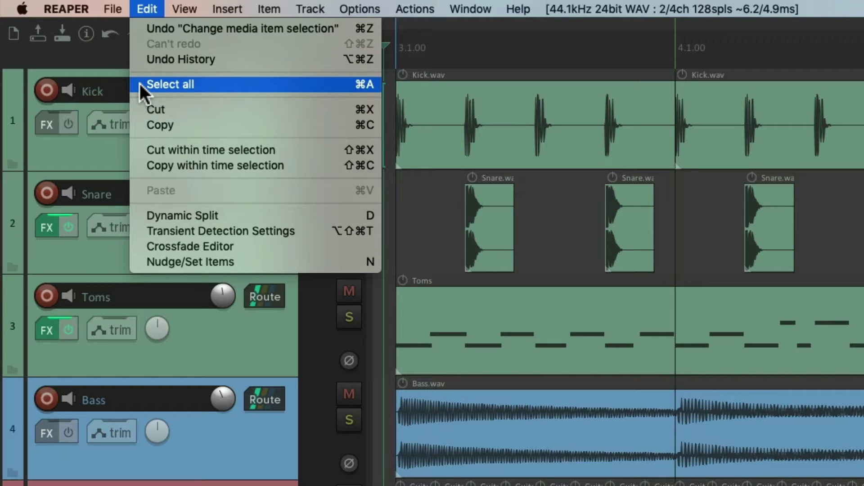
pyautogui.click(347, 89)
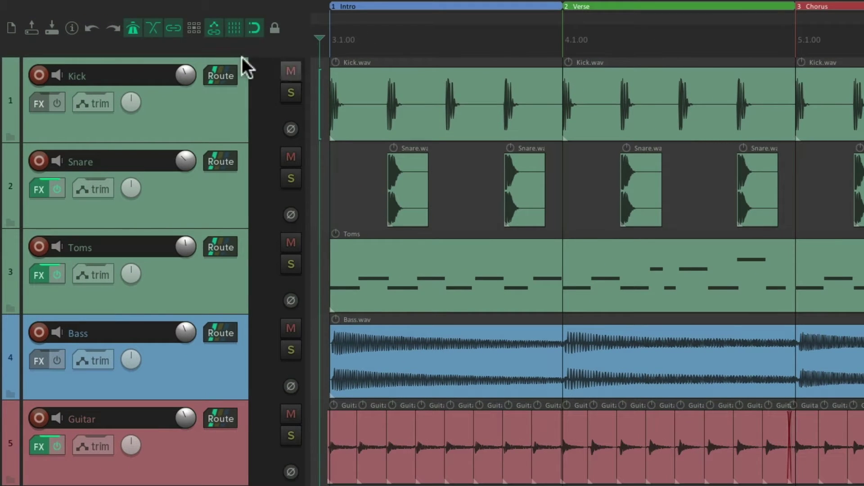
pyautogui.click(201, 104)
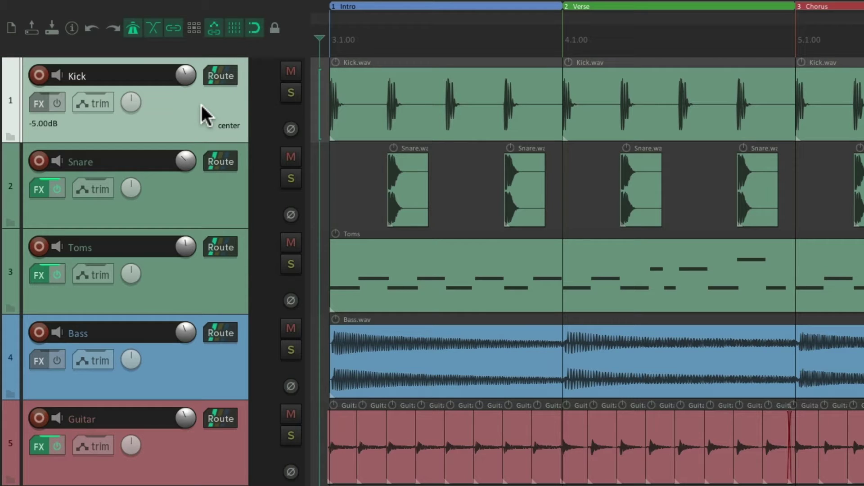
pyautogui.hotkey('ctrl', 'a')
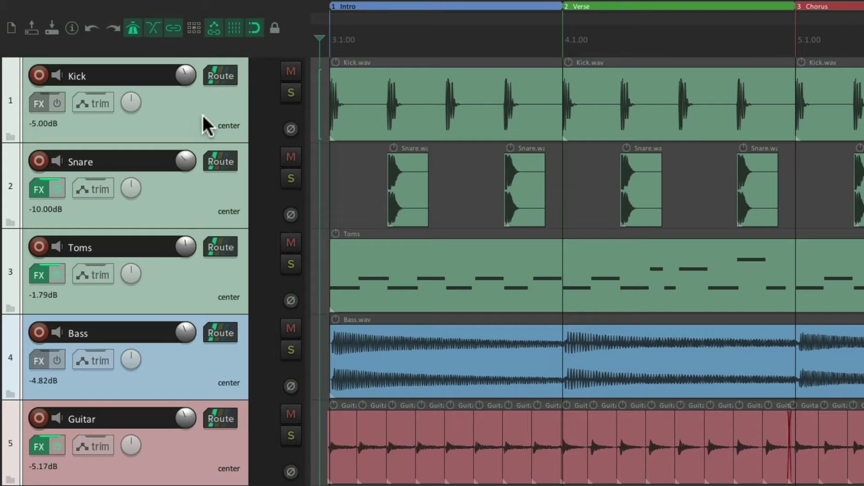
pyautogui.press('Escape')
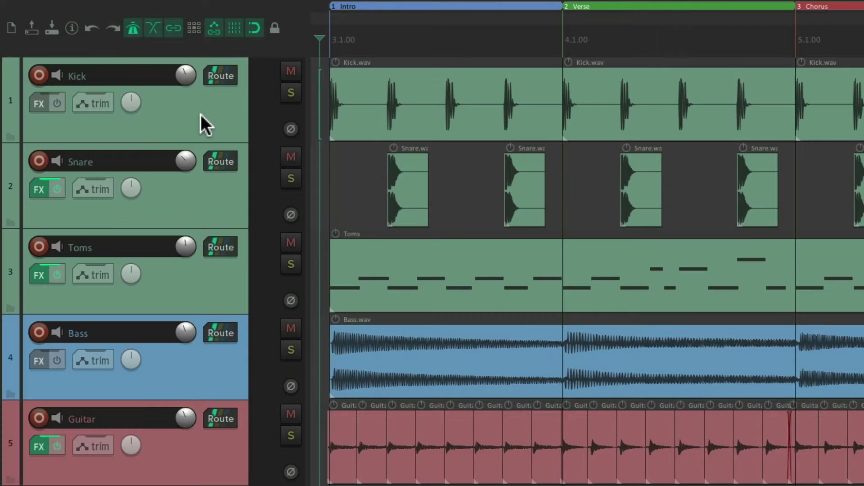
# Step: Select the first Kick item, extend the selection to all media items and clear it
pyautogui.click(429, 85)
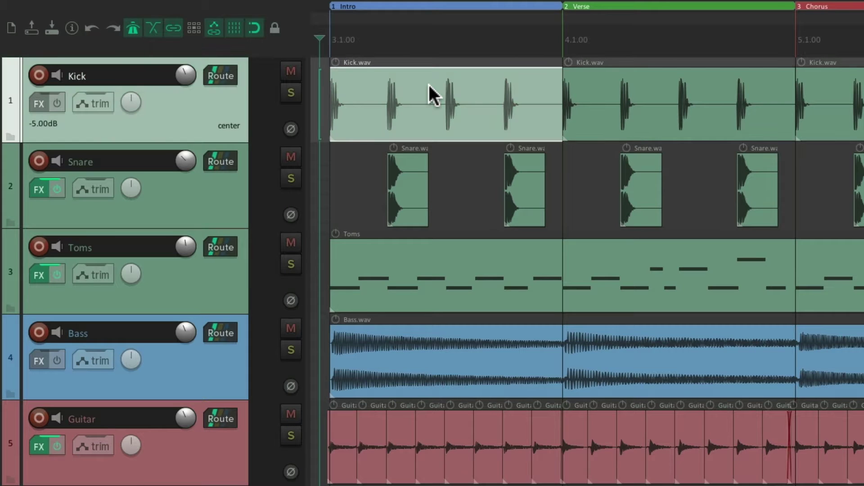
pyautogui.hotkey('ctrl', 'a')
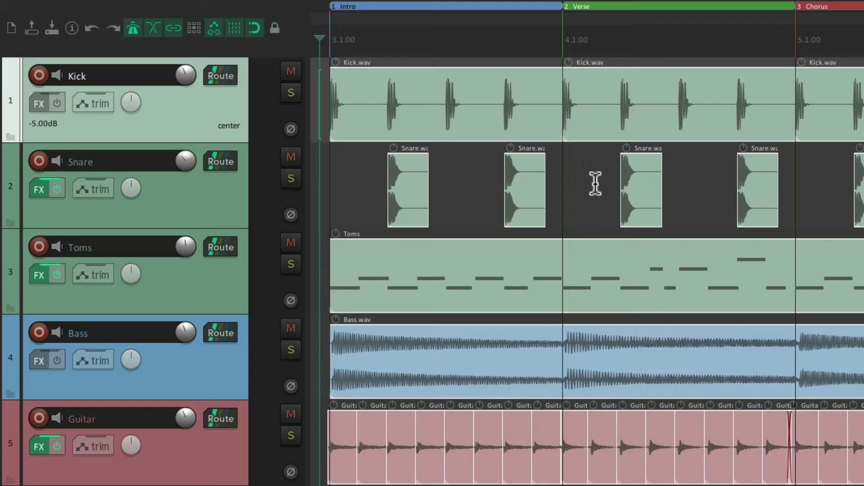
pyautogui.press('Escape')
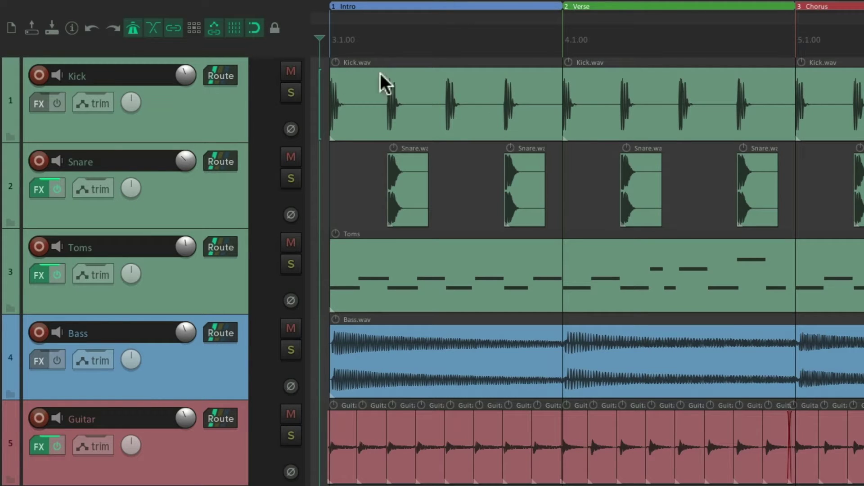
# Step: Show the Kick track's volume envelope and draw a freehand wavy curve on it across the Intro and Verse regions
pyautogui.click(209, 109)
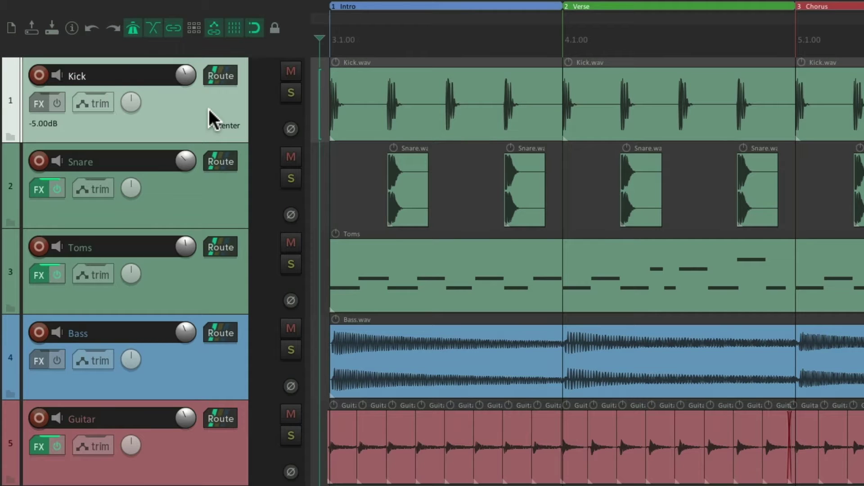
pyautogui.press('v')
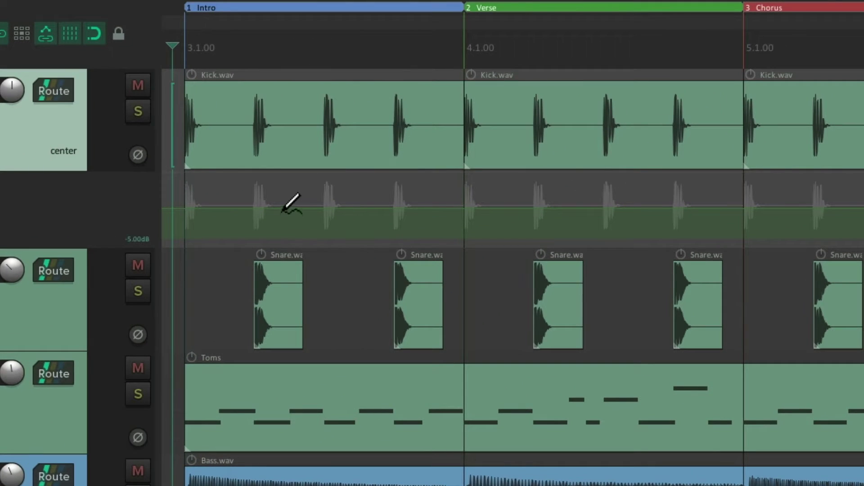
pyautogui.moveTo(283, 212)
pyautogui.mouseDown()
pyautogui.moveTo(382, 197)
pyautogui.moveTo(456, 200)
pyautogui.moveTo(647, 230)
pyautogui.moveTo(687, 218)
pyautogui.moveTo(687, 208)
pyautogui.mouseUp()
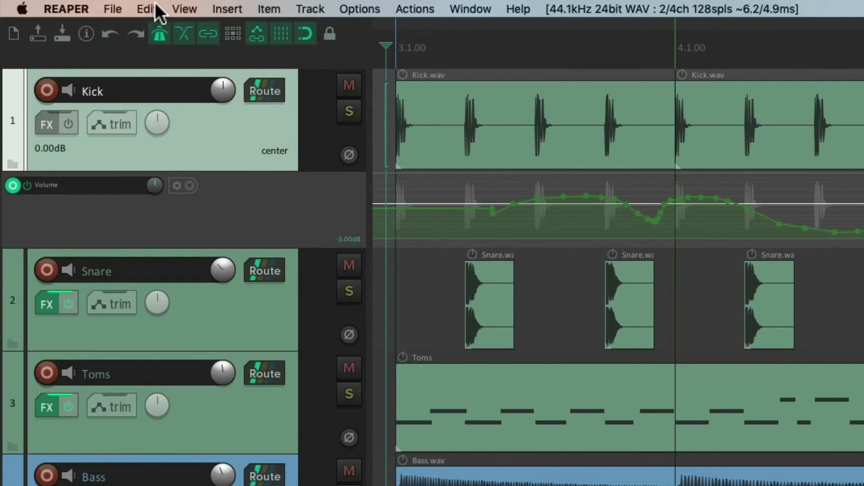
# Step: Look up the Cut shortcut, use it to cut the Kick track, and undo the cut
pyautogui.click(146, 9)
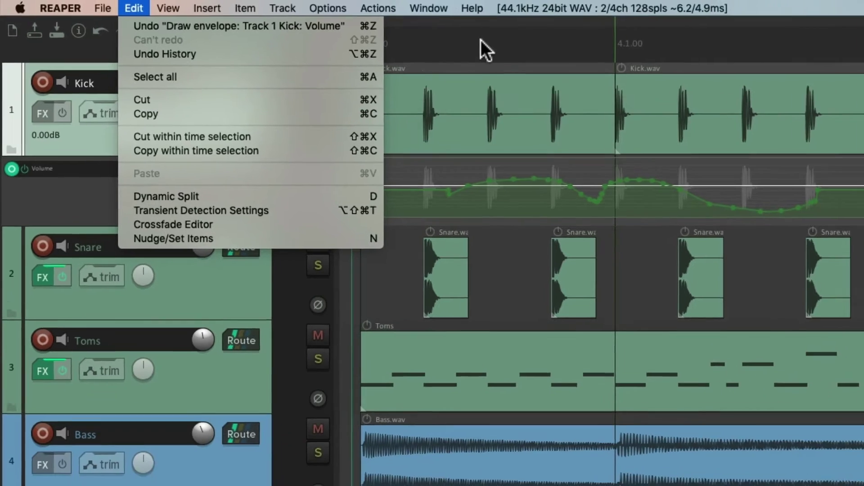
pyautogui.click(528, 43)
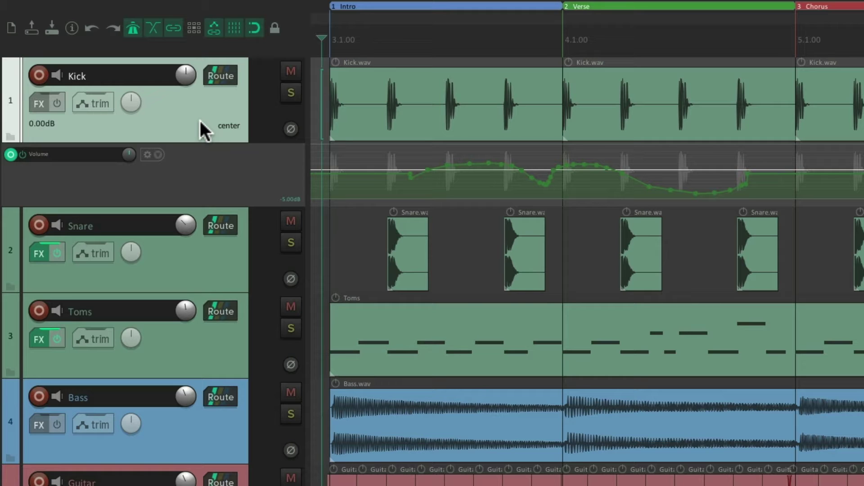
pyautogui.hotkey('ctrl', 'x')
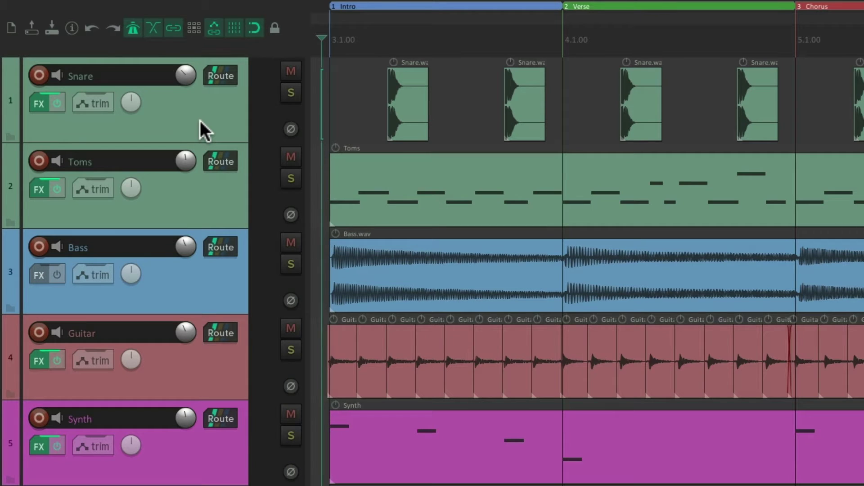
pyautogui.hotkey('ctrl', 'z')
# Step: Select the Kick and Snare tracks together, cut both of them and undo the cut
pyautogui.click(204, 121)
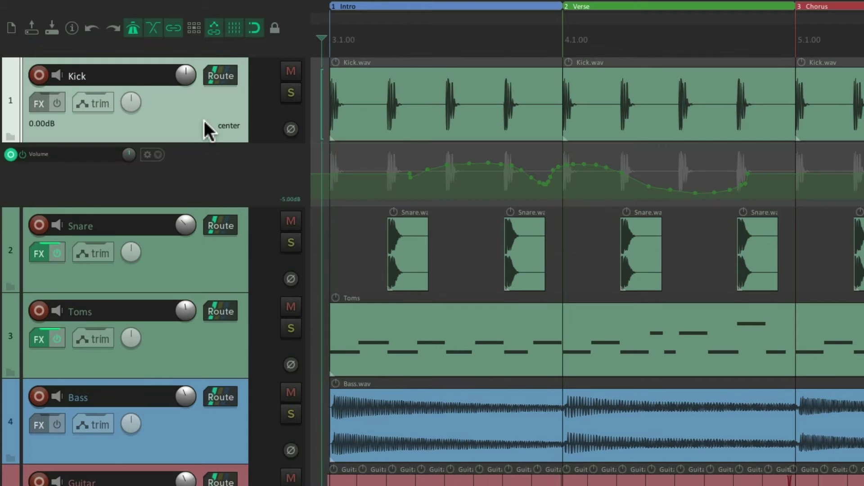
pyautogui.keyDown('ctrl'); pyautogui.click(212, 260); pyautogui.keyUp('ctrl')
pyautogui.hotkey('ctrl', 'x')
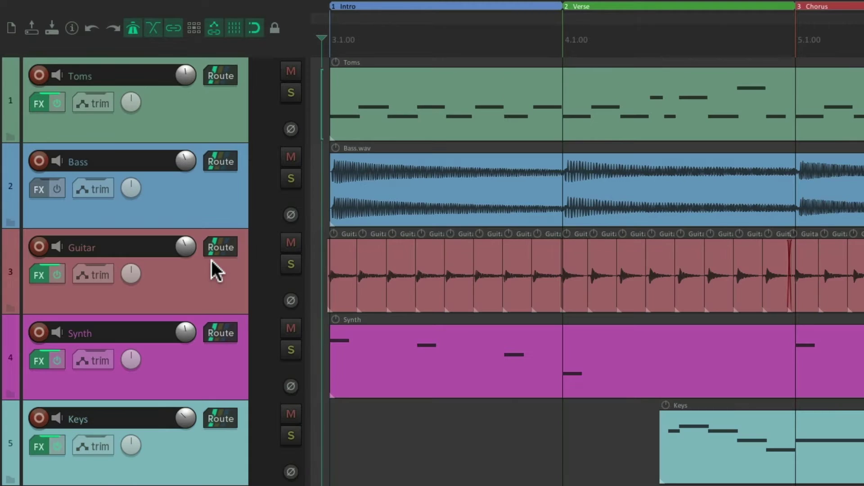
pyautogui.hotkey('ctrl', 'z')
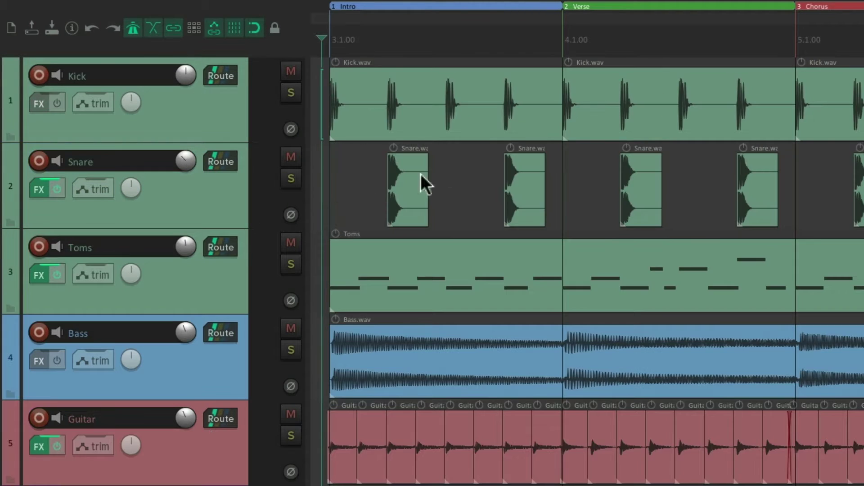
# Step: Cut the Kick item in the Intro and the first Snare item in the Verse, and undo both cuts
pyautogui.click(461, 87)
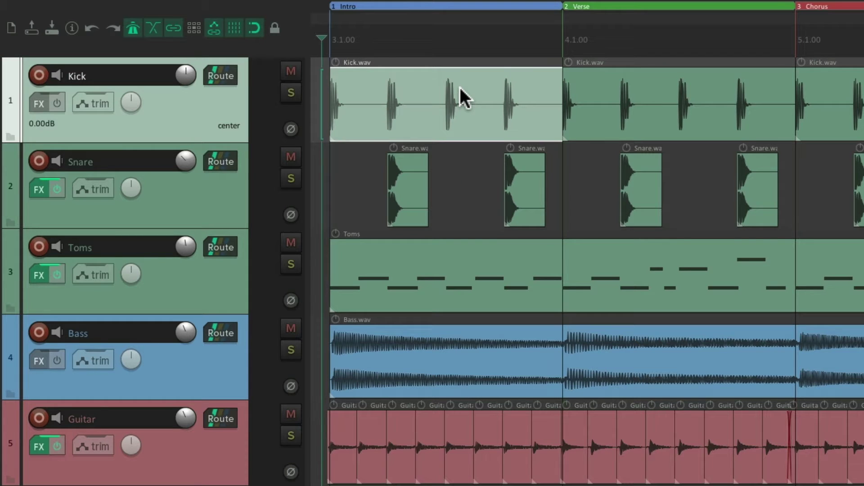
pyautogui.press('Delete')
pyautogui.click(636, 170)
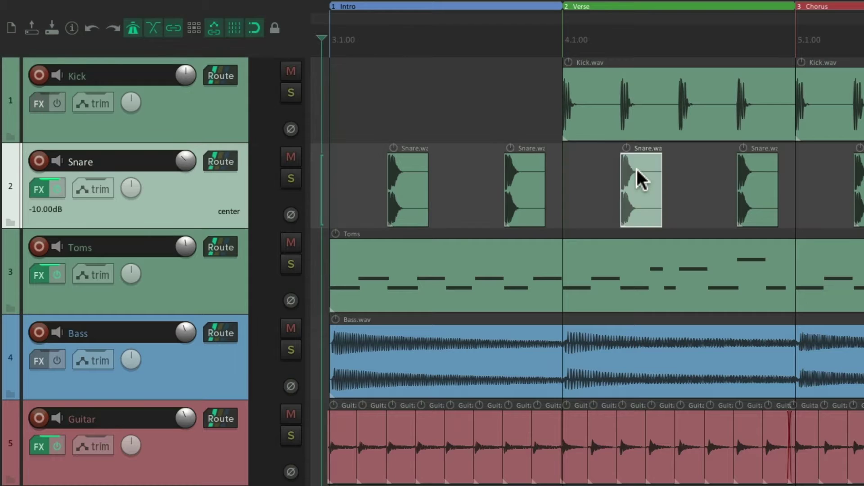
pyautogui.press('Delete')
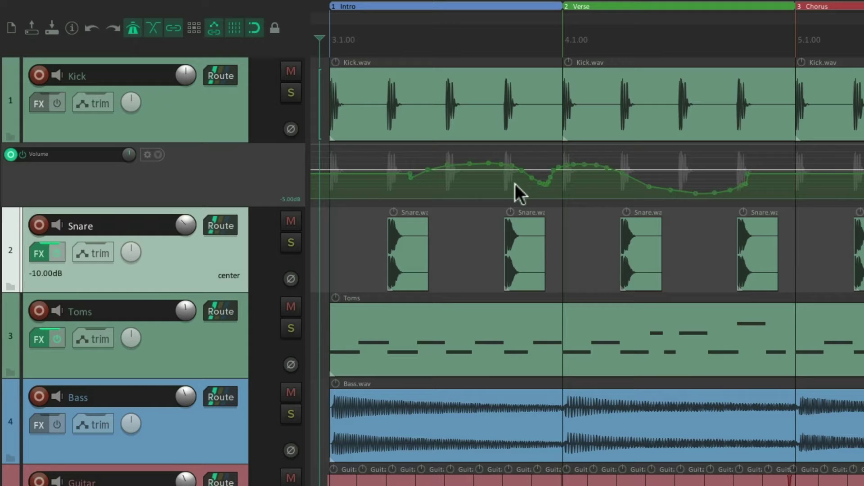
# Step: Cut all the drawn points from the Kick track's volume envelope
pyautogui.hotkey('ctrl', 'z')
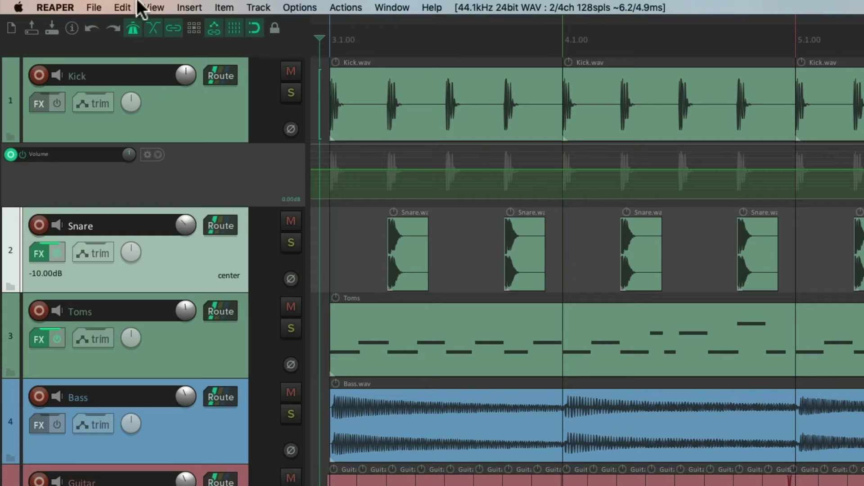
# Step: Look up the Copy and Paste shortcuts, duplicate the Kick track with its envelope by copy and paste, and remove the duplicate
pyautogui.click(130, 7)
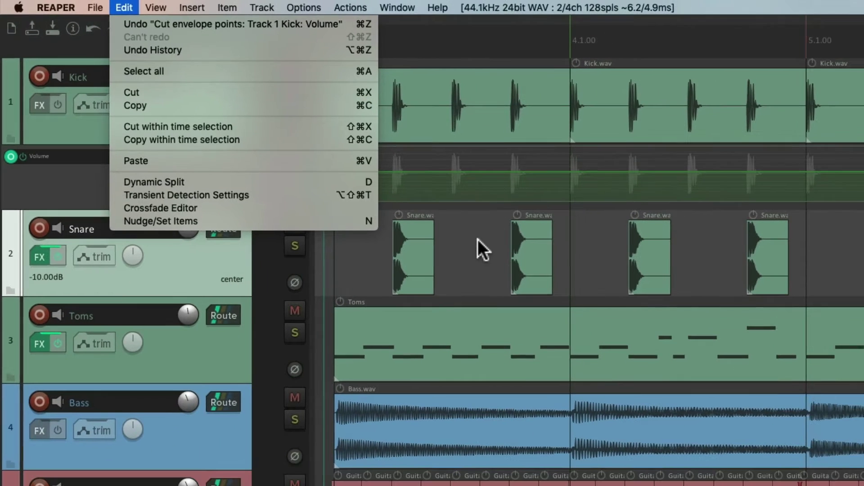
pyautogui.click(565, 282)
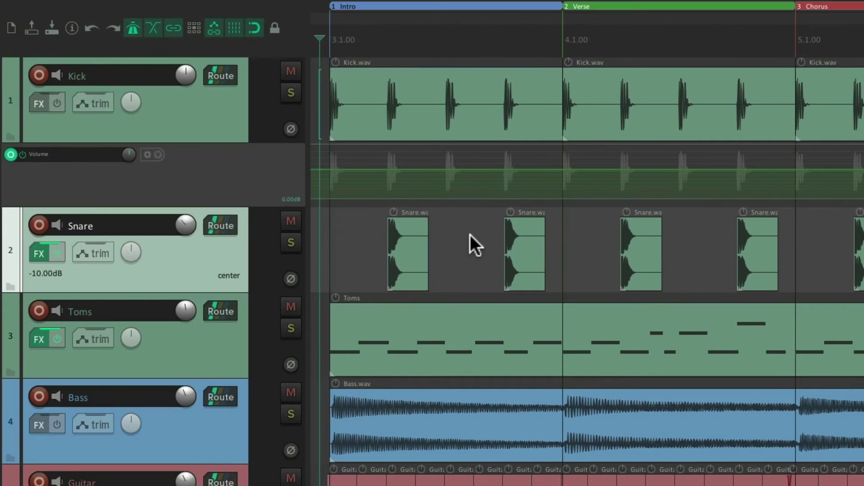
pyautogui.click(222, 121)
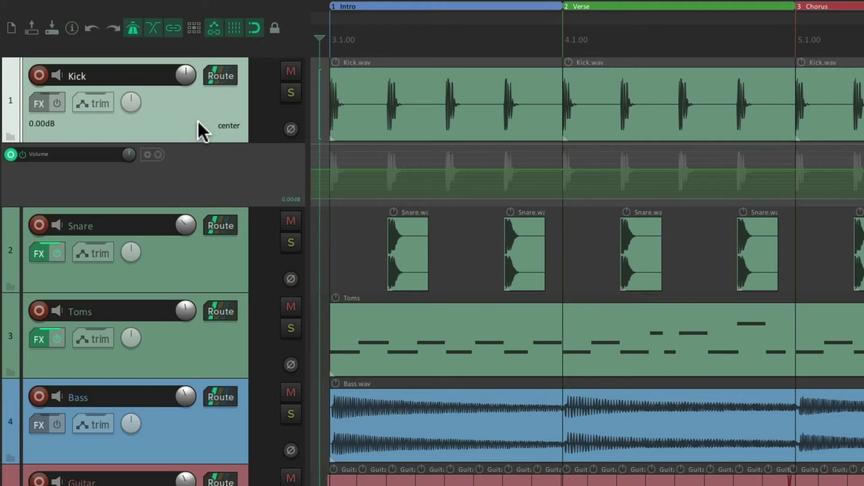
pyautogui.hotkey('ctrl', 'alt', 'd')
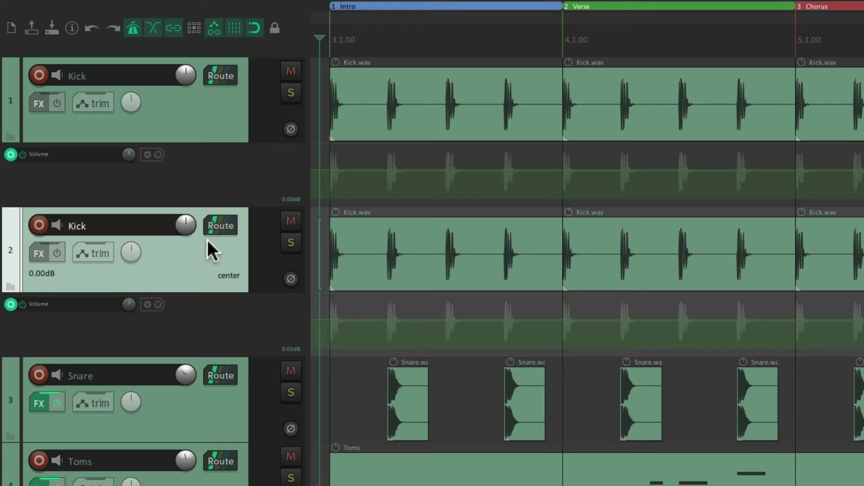
pyautogui.press('Delete')
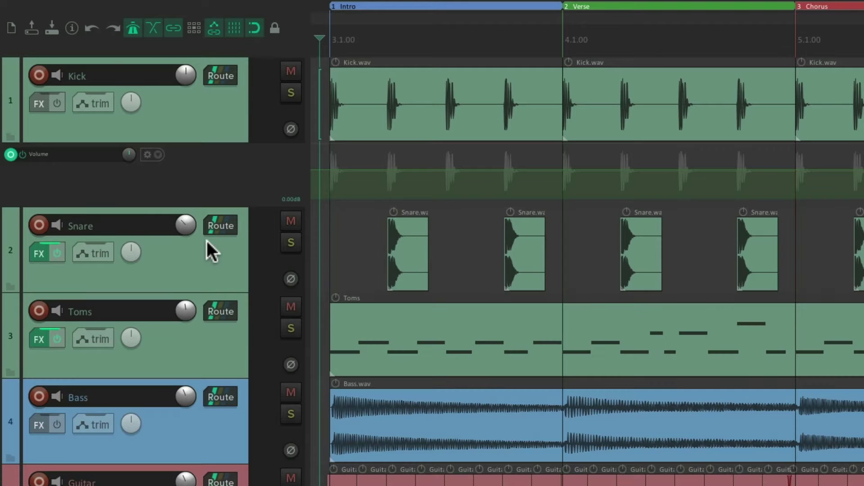
# Step: Copy the first Snare item, paste it in the gap before the second Snare item, and undo the paste
pyautogui.click(401, 233)
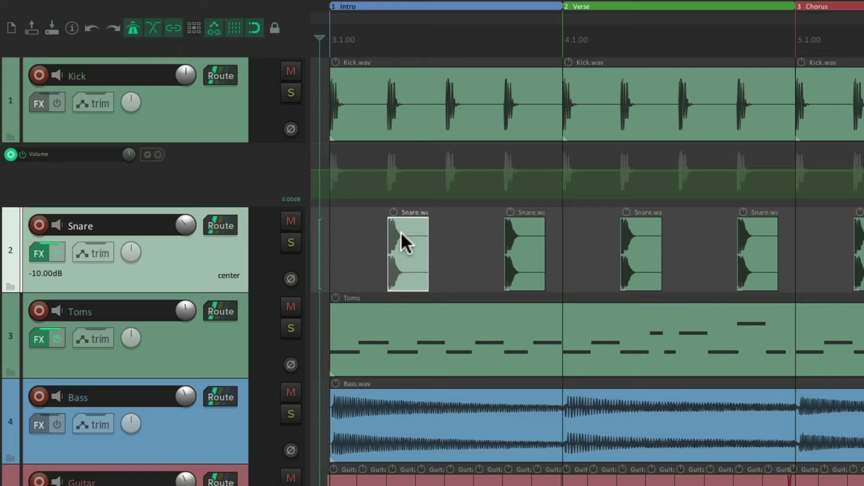
pyautogui.click(453, 233)
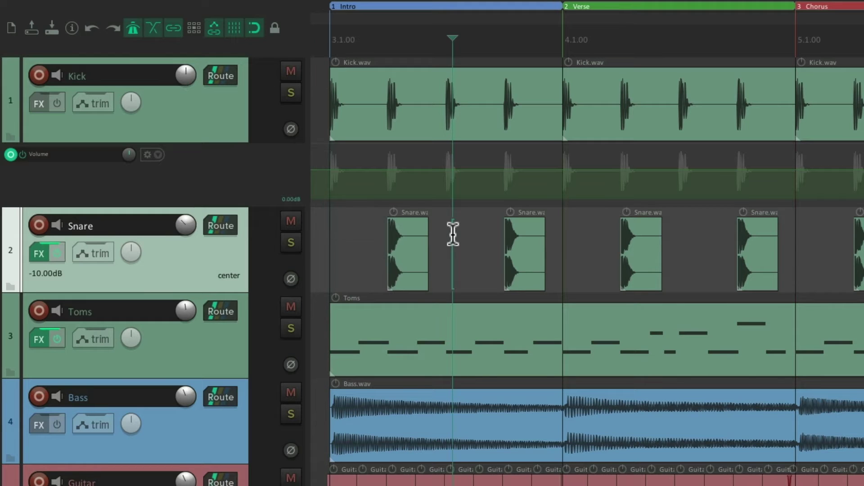
pyautogui.hotkey('ctrl', 'v')
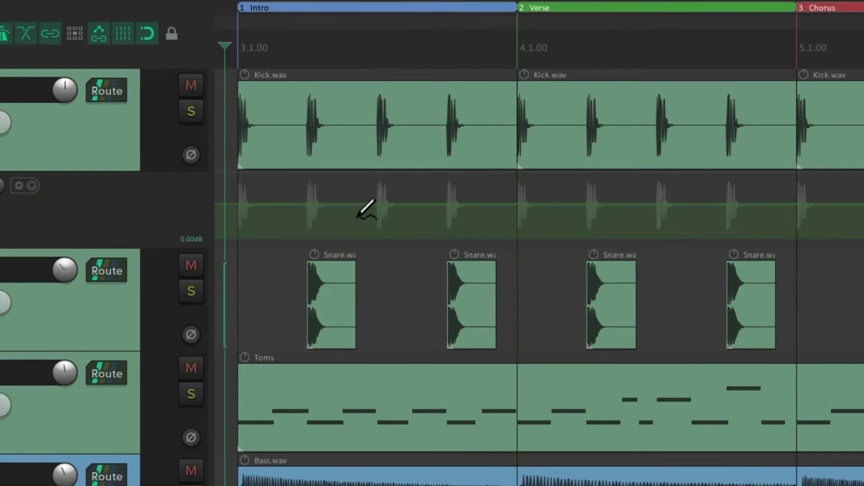
# Step: Draw a freehand curve on the Kick volume envelope from mid Intro into the Verse, and try copying its point near the Intro's end into the Verse
pyautogui.moveTo(357, 216)
pyautogui.mouseDown()
pyautogui.moveTo(536, 199)
pyautogui.moveTo(569, 218)
pyautogui.mouseUp()
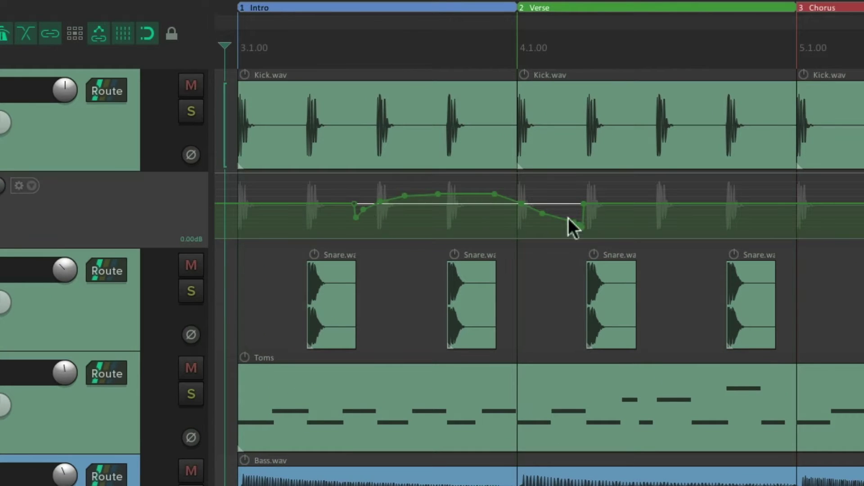
pyautogui.click(493, 194)
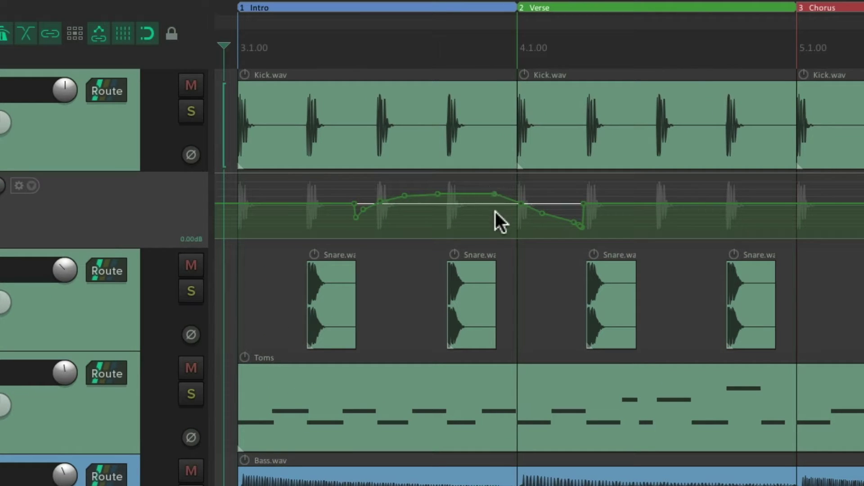
pyautogui.click(654, 218)
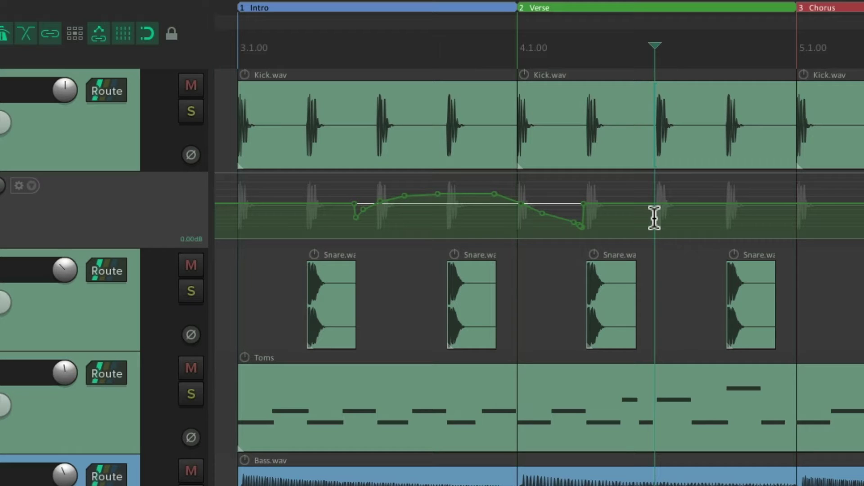
pyautogui.hotkey('ctrl', 'v')
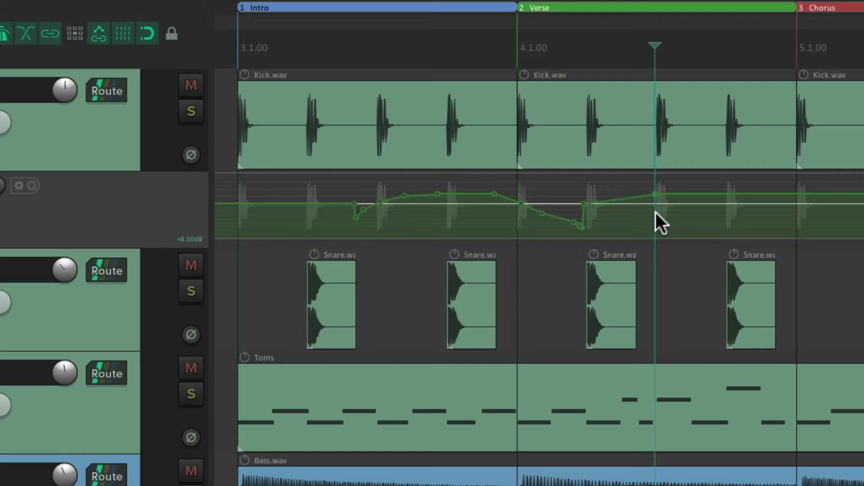
pyautogui.press('Delete')
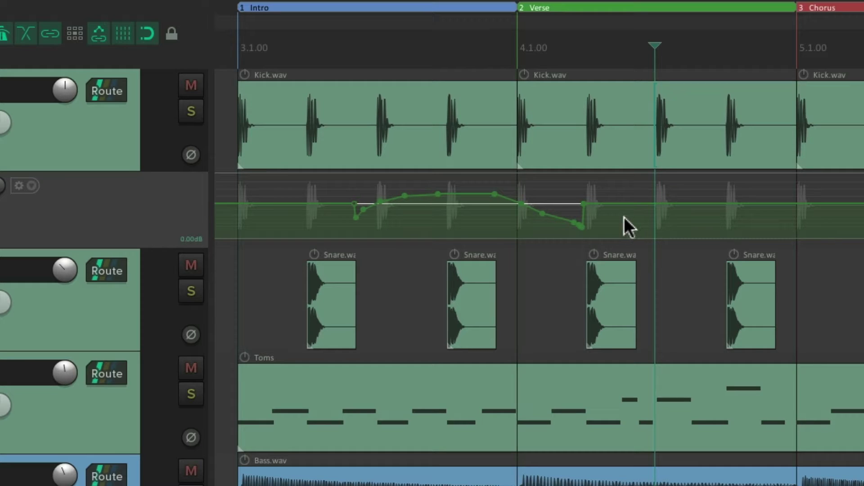
# Step: Cut the Kick volume envelope point near the Intro's end and paste it where the Verse's first Snare item ends
pyautogui.click(494, 195)
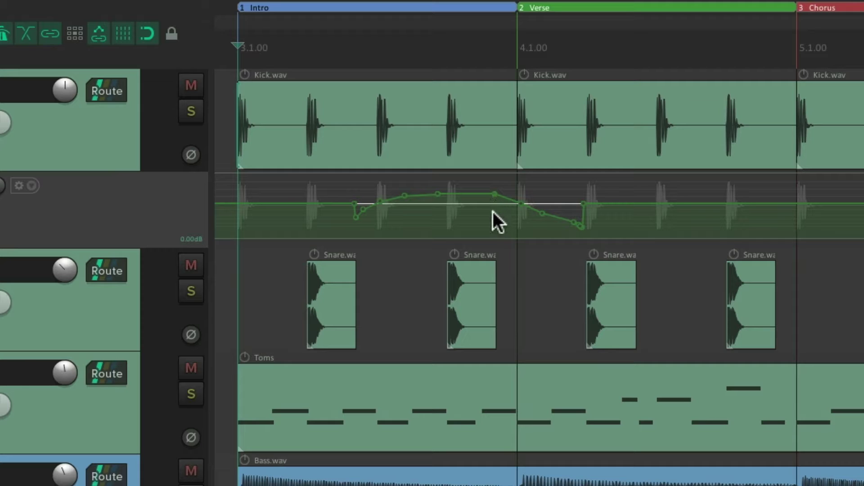
pyautogui.press('Delete')
pyautogui.click(637, 221)
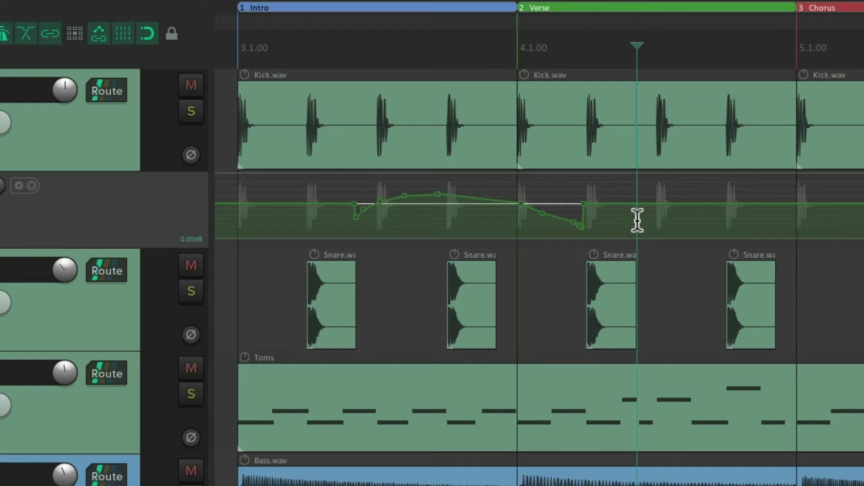
pyautogui.hotkey('ctrl', 'v')
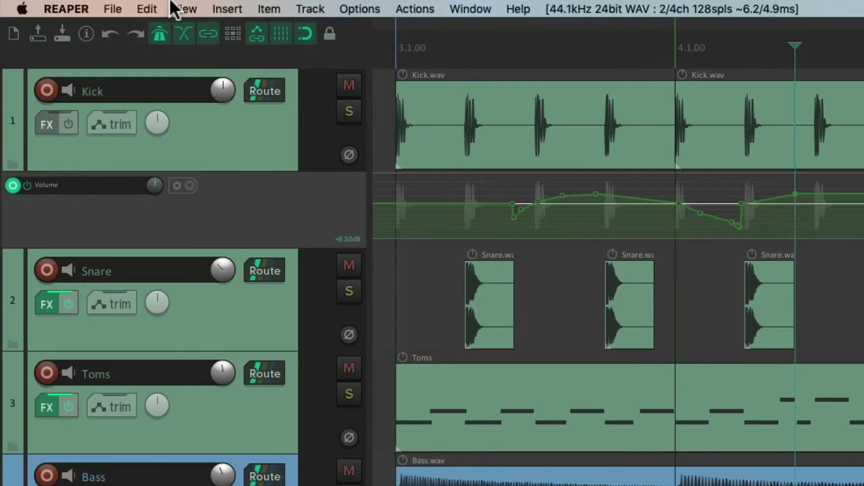
# Step: Cut the Intro and Verse Kick items within a time selection from late Intro to mid Verse, and undo the cut
pyautogui.click(149, 8)
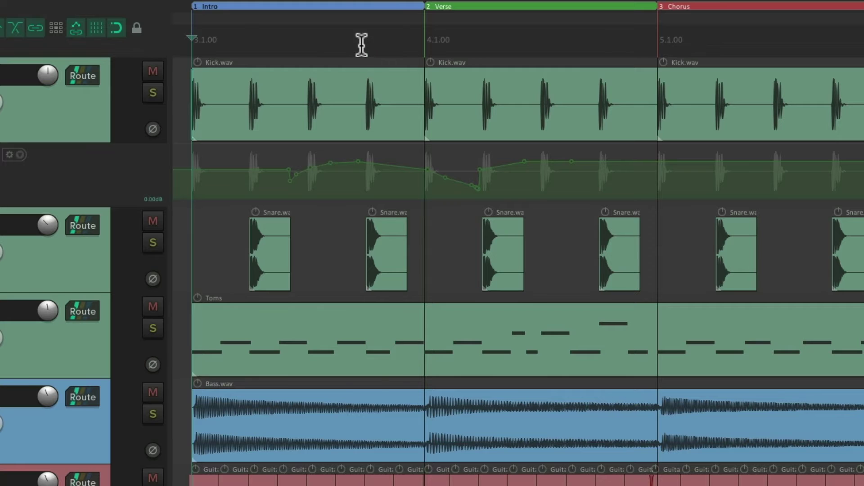
pyautogui.moveTo(360, 42); pyautogui.dragTo(563, 42)
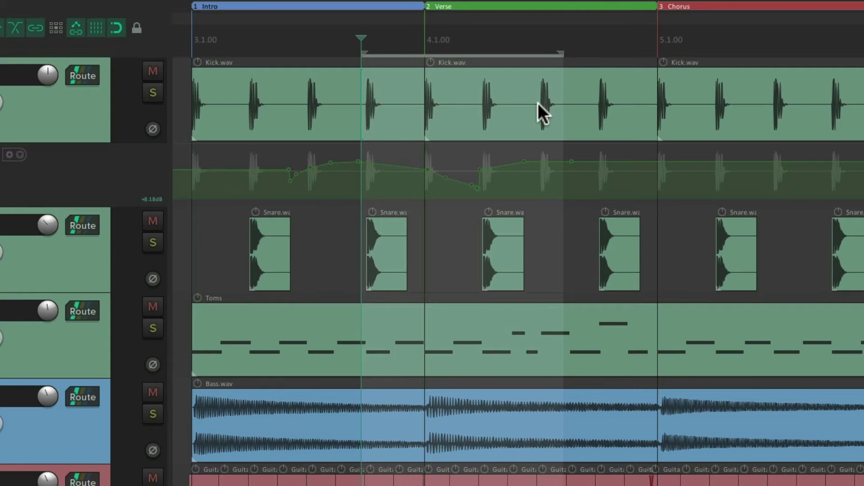
pyautogui.click(501, 79)
pyautogui.keyDown('ctrl'); pyautogui.click(404, 77); pyautogui.keyUp('ctrl')
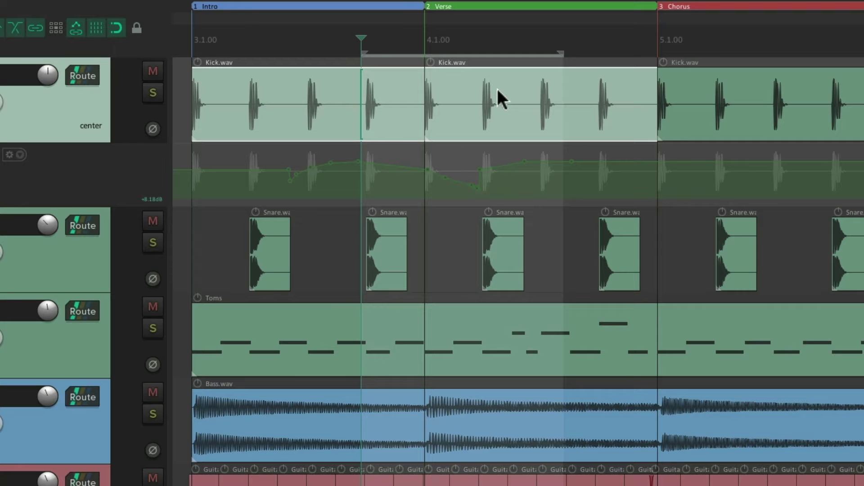
pyautogui.press('Delete')
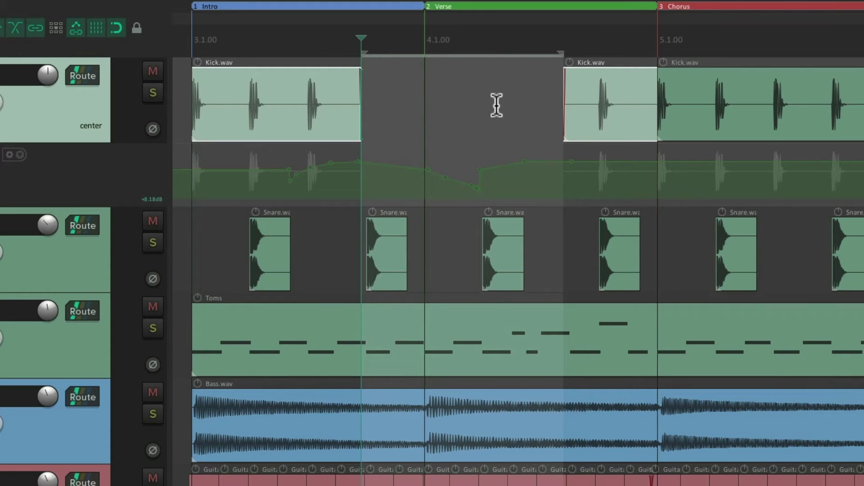
pyautogui.hotkey('ctrl', 'z')
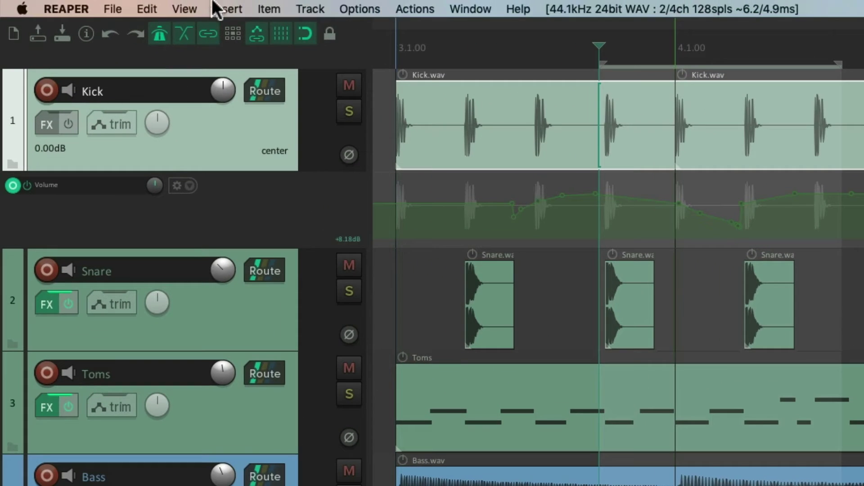
# Step: Copy the Intro and Verse Kick items within a late-Intro to mid-Verse time selection and paste them between measures 7 and 8
pyautogui.click(153, 8)
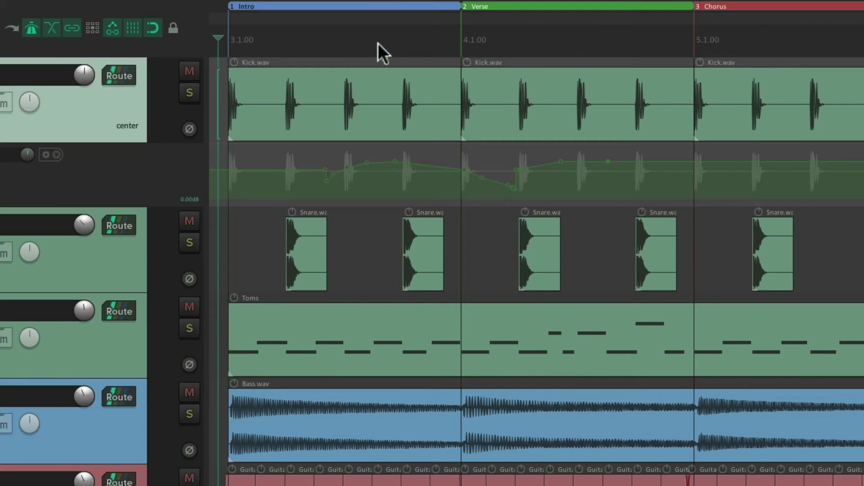
pyautogui.moveTo(378, 43); pyautogui.dragTo(547, 42)
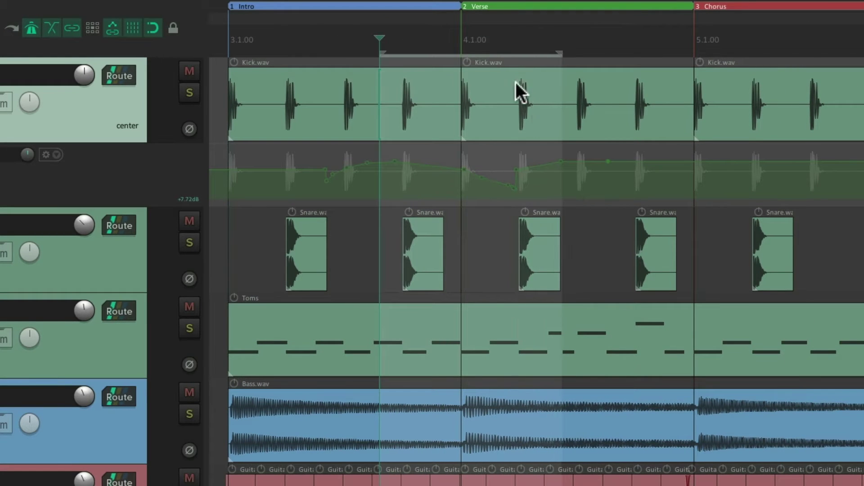
pyautogui.click(503, 78)
pyautogui.keyDown('ctrl'); pyautogui.click(440, 80); pyautogui.keyUp('ctrl')
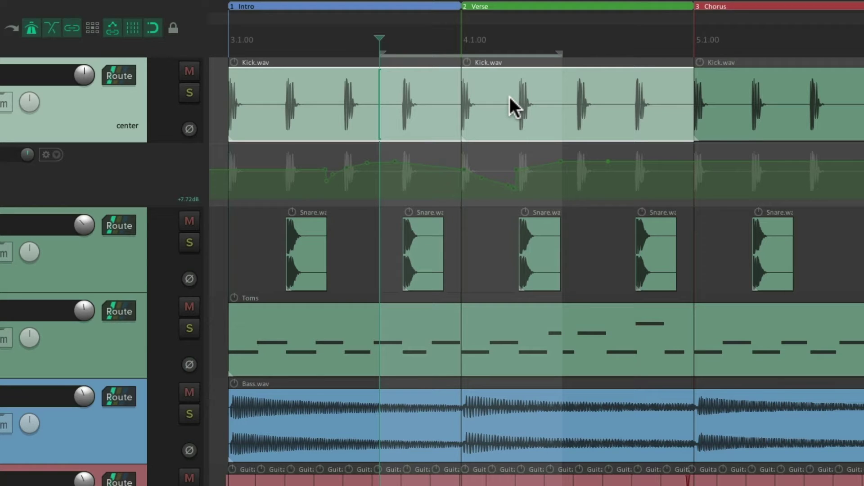
pyautogui.hscroll(5, 609, 145)
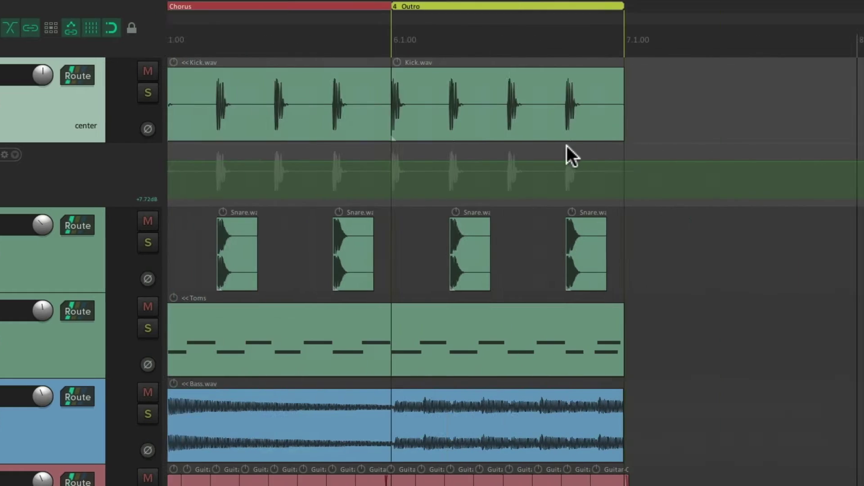
pyautogui.click(377, 93)
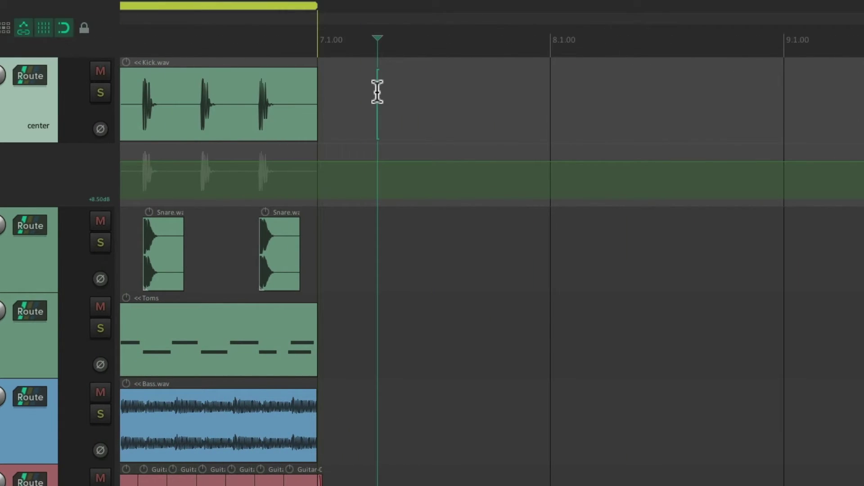
pyautogui.hotkey('ctrl', 'v')
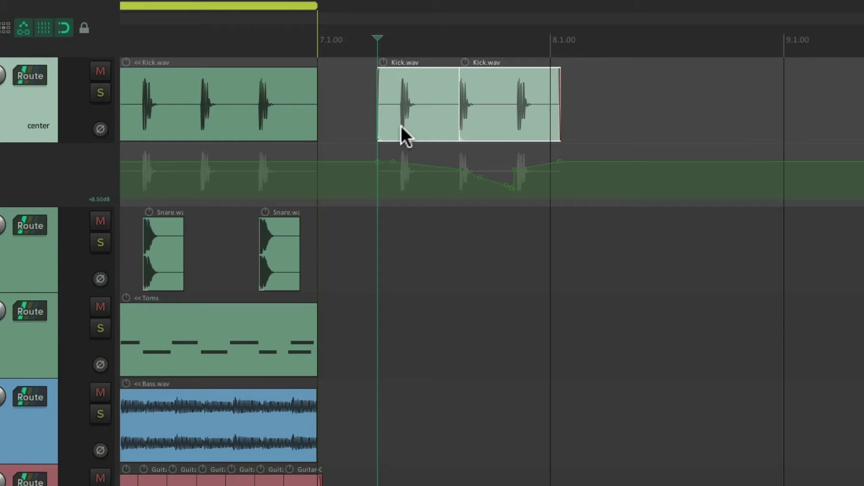
pyautogui.hscroll(-5, 401, 130)
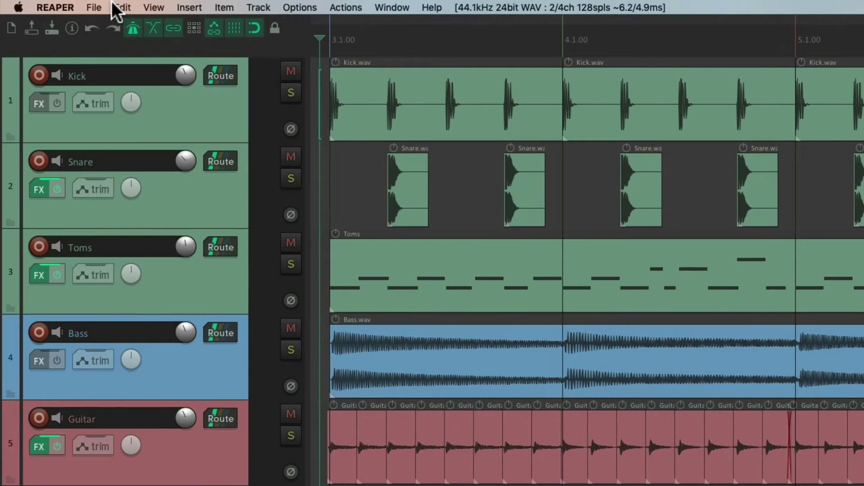
# Step: Look up the Dynamic Split shortcut, open the Dynamic Split dialog and view its transient sensitivity settings
pyautogui.click(121, 7)
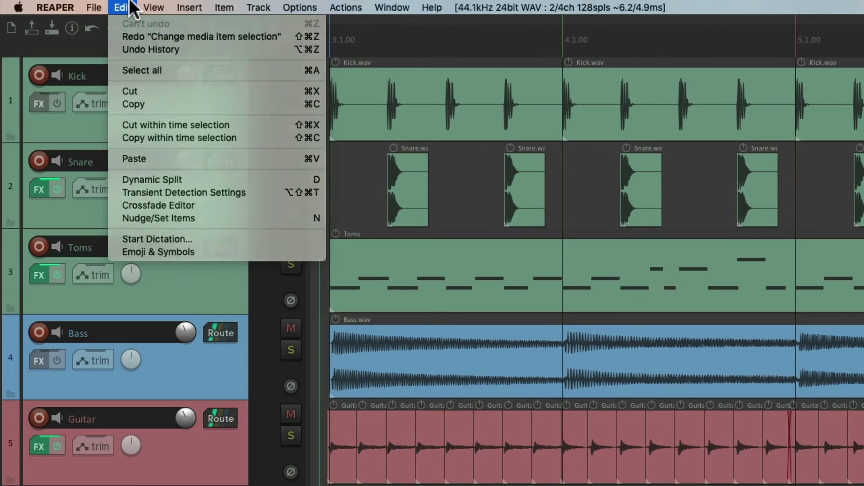
pyautogui.click(150, 8)
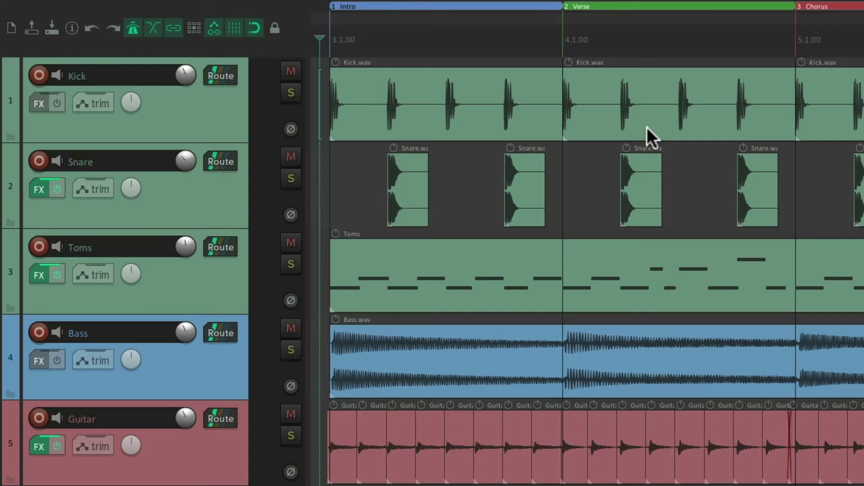
pyautogui.press('d')
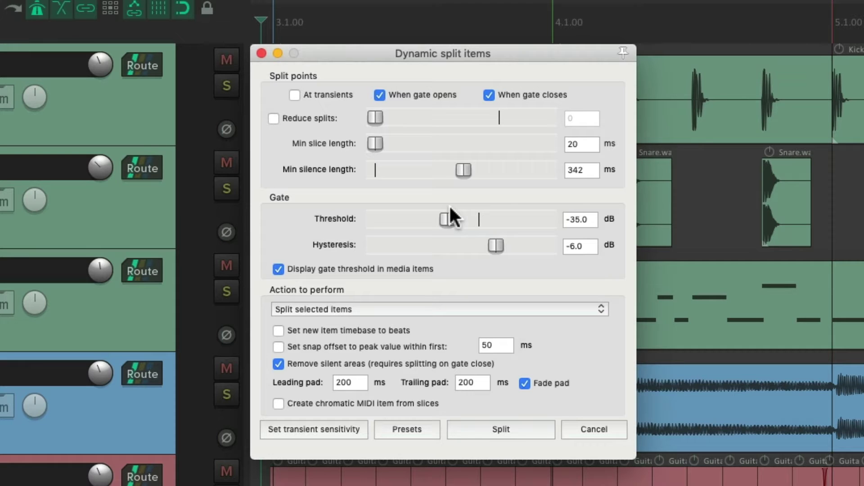
pyautogui.click(344, 429)
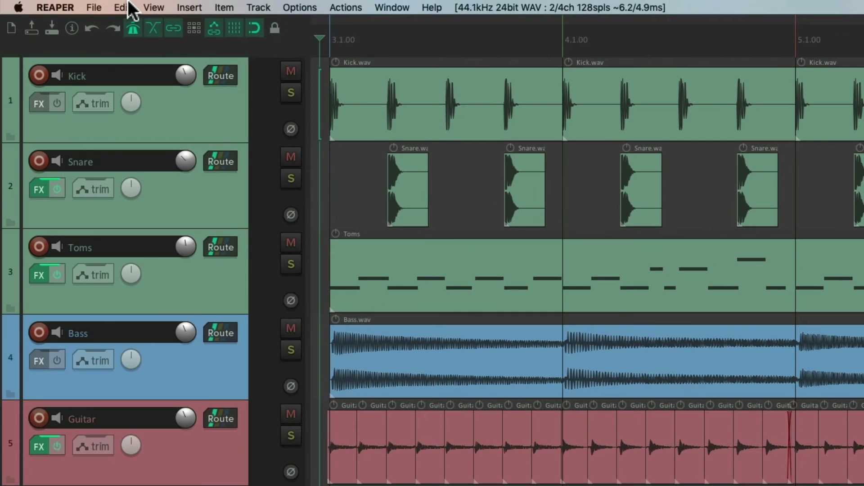
# Step: View the Transient Detection Settings directly, check where Dynamic Split links to them, and close the Dynamic Split dialog
pyautogui.click(123, 8)
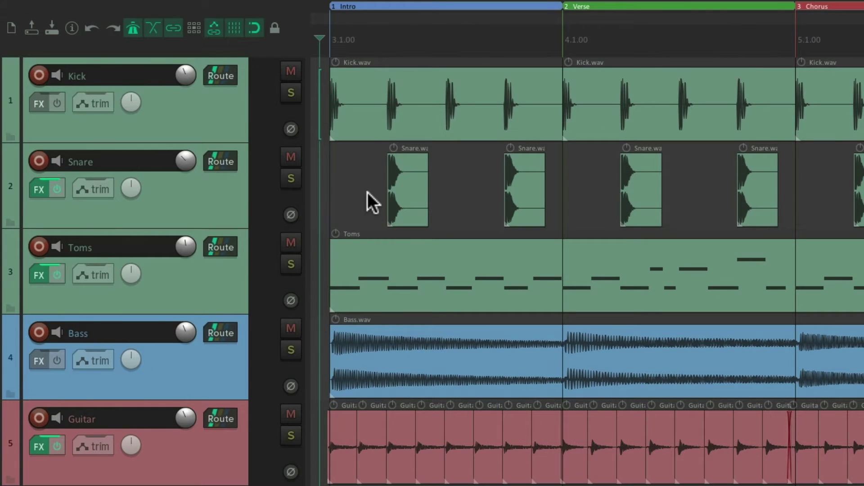
pyautogui.press('alt+shift+super+t')
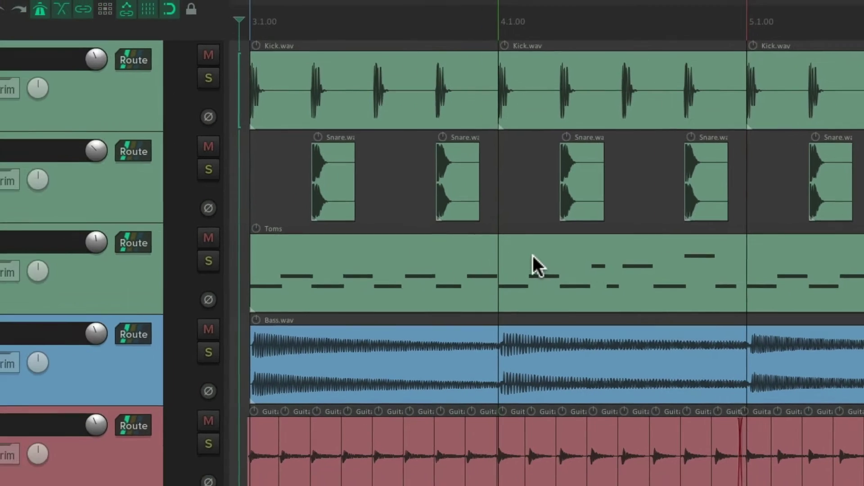
pyautogui.press('d')
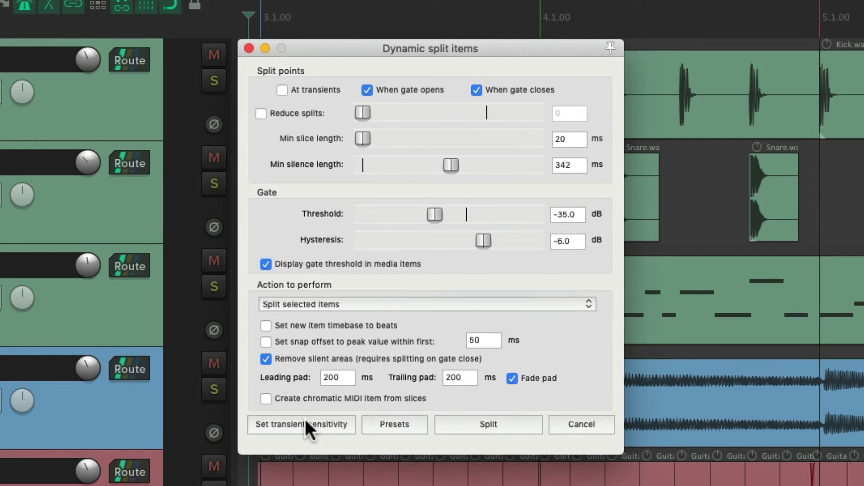
pyautogui.press('Escape')
pyautogui.moveTo(207, 5)
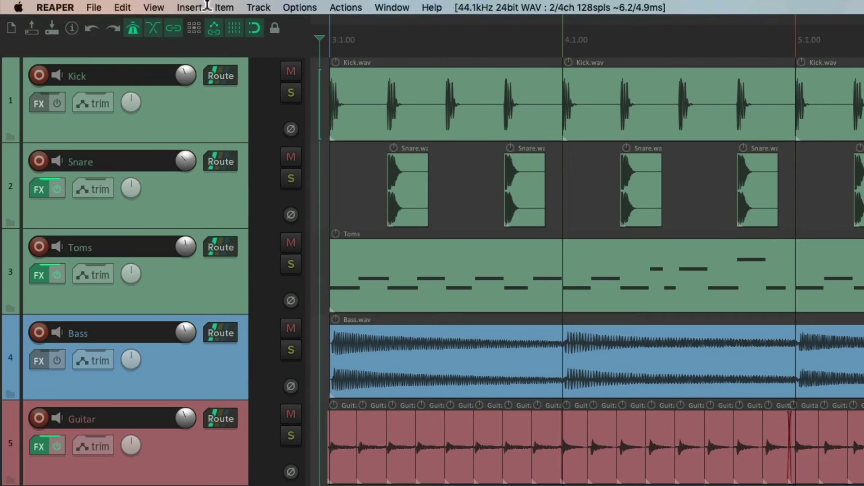
# Step: Open the Nudge/Set Items dialog and review its mode, target and unit options without changing them
pyautogui.click(122, 7)
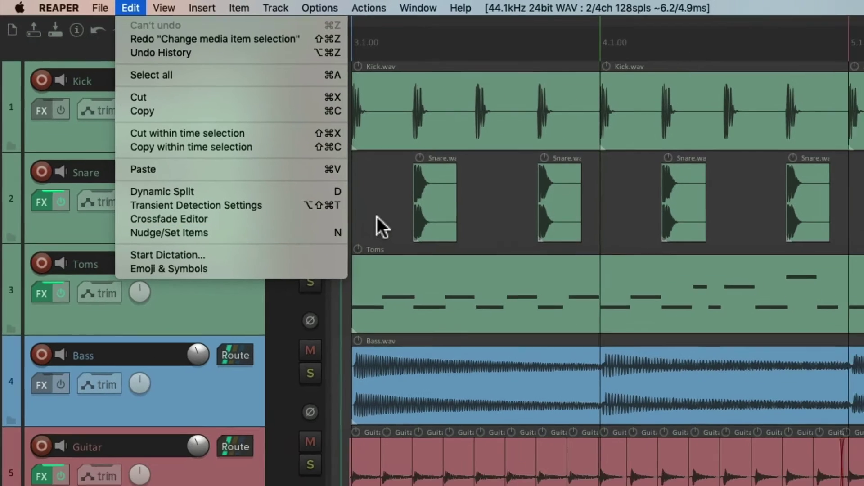
pyautogui.click(492, 303)
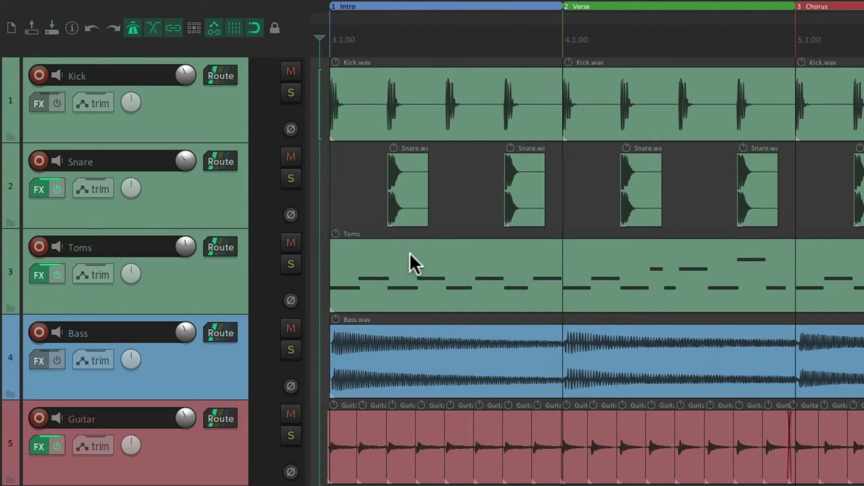
pyautogui.press('n')
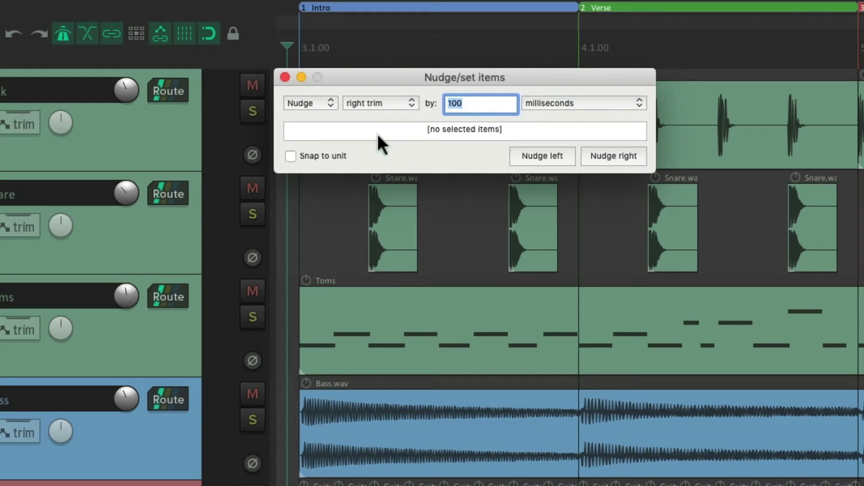
pyautogui.click(316, 103)
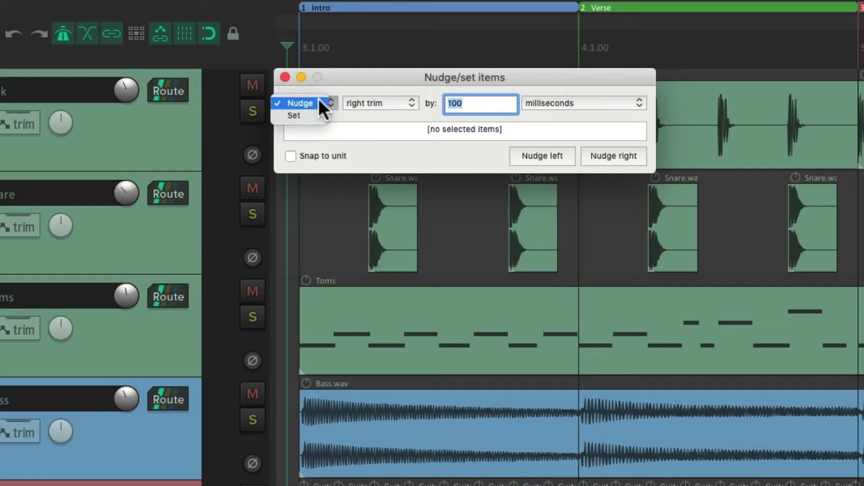
pyautogui.click(317, 105)
pyautogui.click(406, 103)
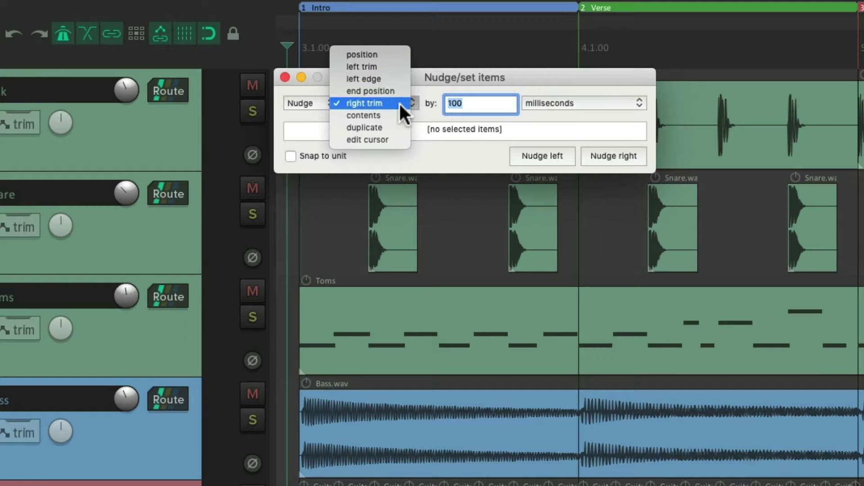
pyautogui.click(456, 111)
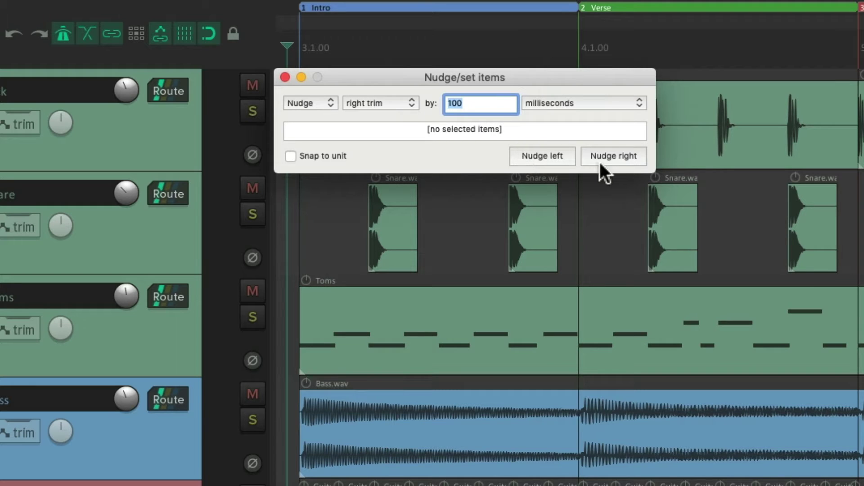
pyautogui.click(603, 103)
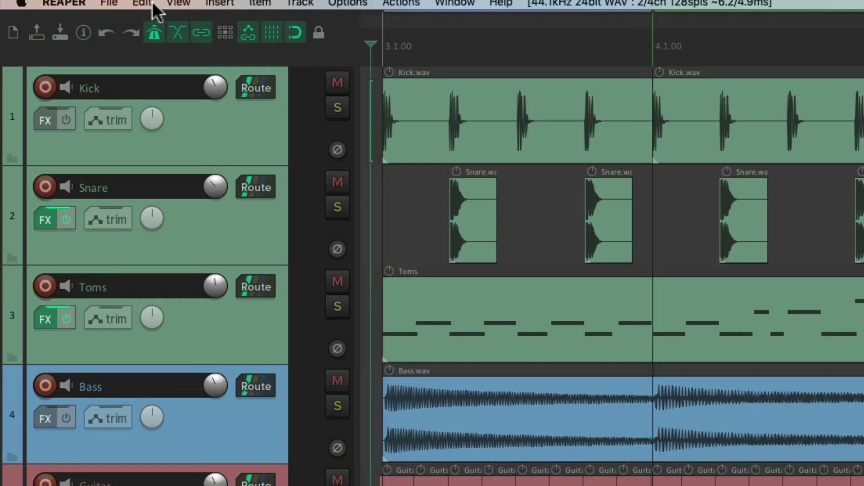
pyautogui.click(146, 9)
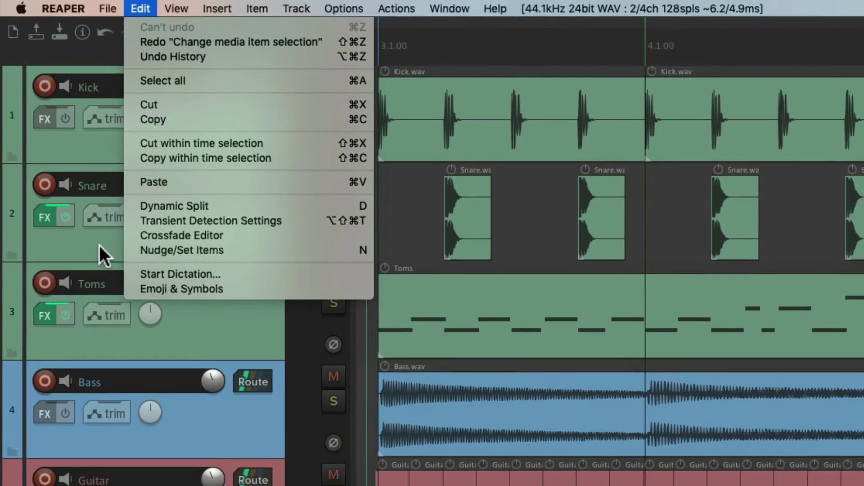
pyautogui.click(103, 256)
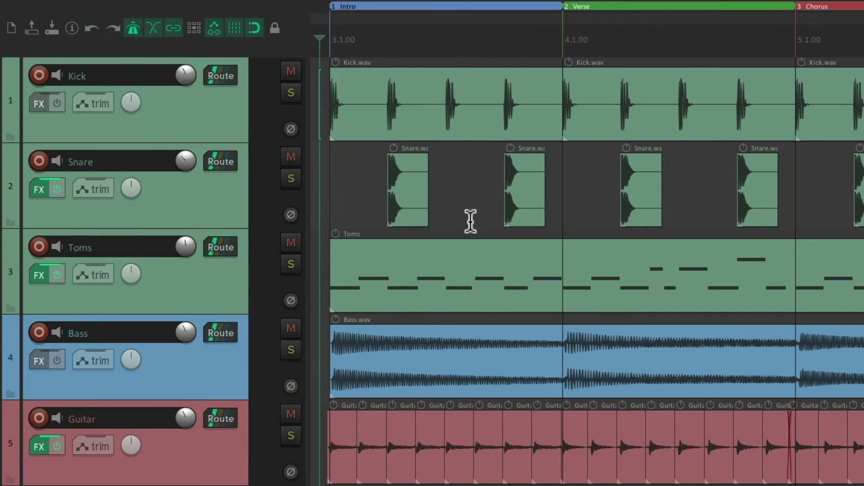
pyautogui.press('n')
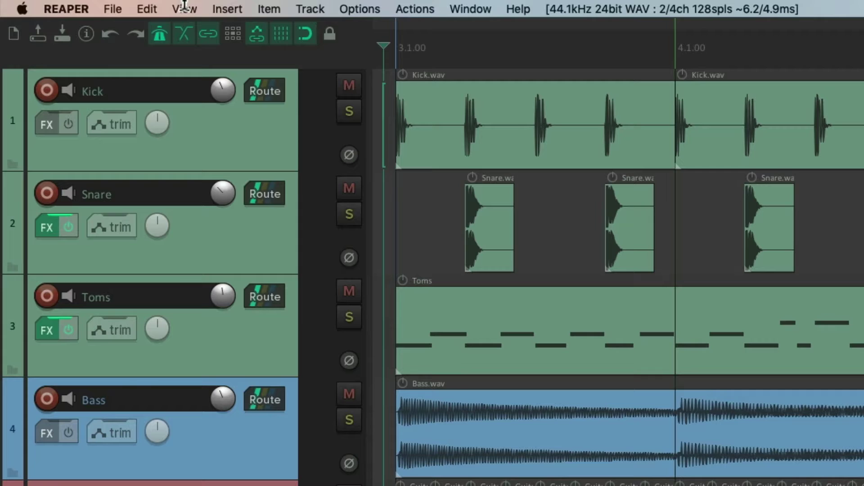
# Step: Open the action list and find the action assigned to the Option+Shift+C shortcut
pyautogui.click(120, 7)
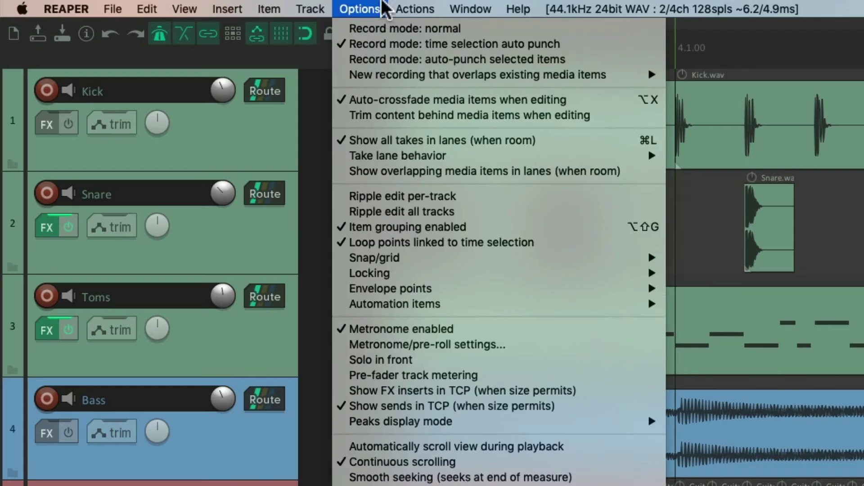
pyautogui.moveTo(416, 10)
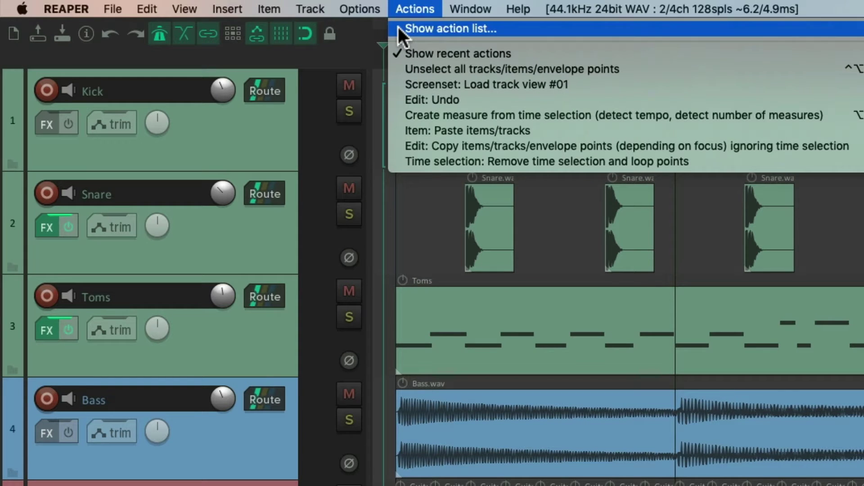
pyautogui.click(405, 29)
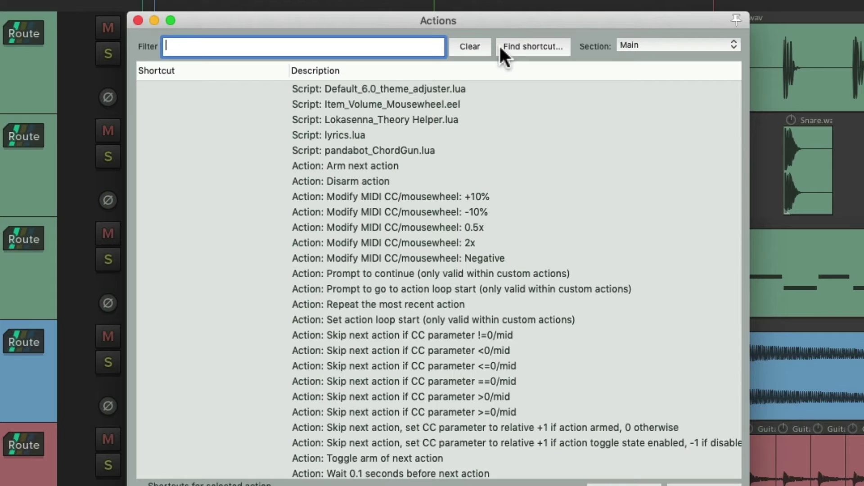
pyautogui.click(501, 48)
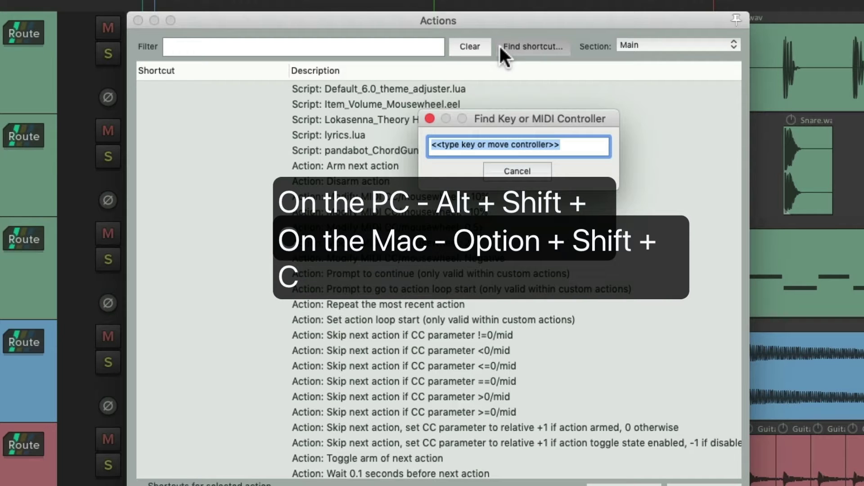
pyautogui.hotkey('alt', 'shift', 'c')
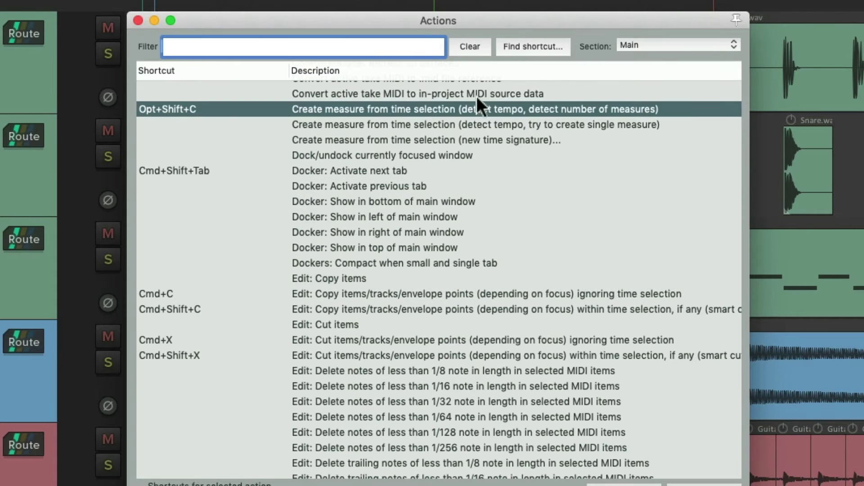
# Step: Review the three Create measure from time selection actions and check the shortcut assignment dialog for the single-measure version
pyautogui.click(472, 106)
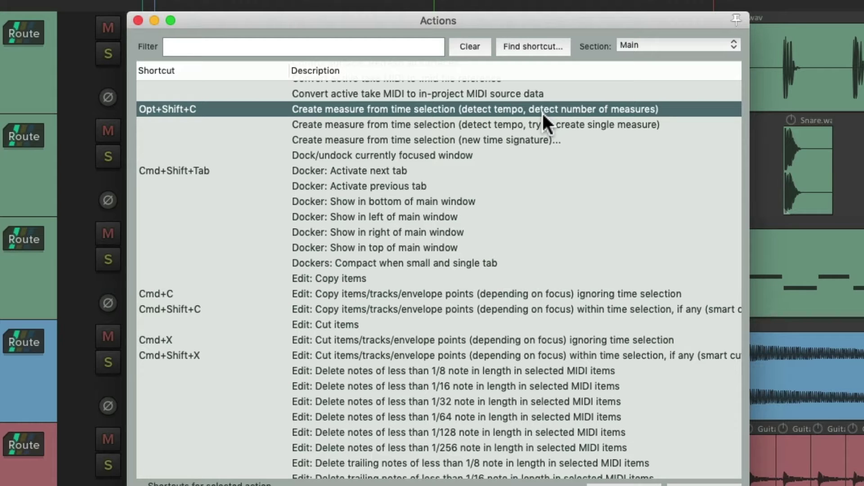
pyautogui.click(490, 124)
pyautogui.click(489, 139)
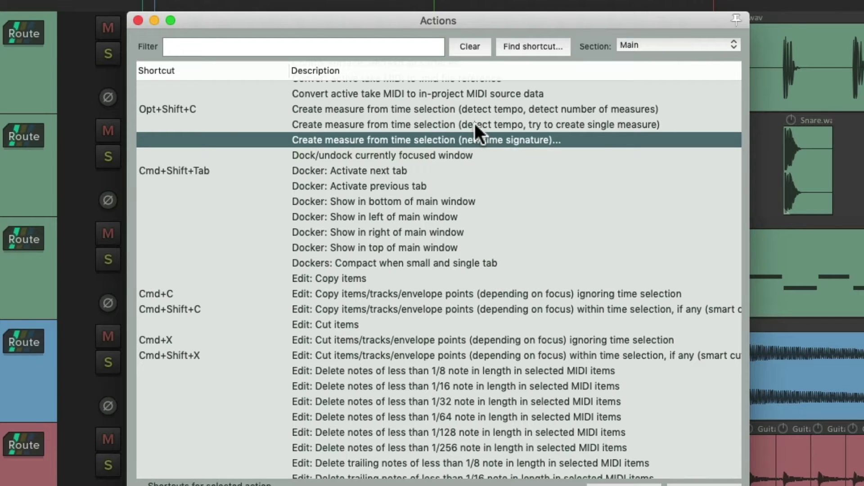
pyautogui.click(474, 123)
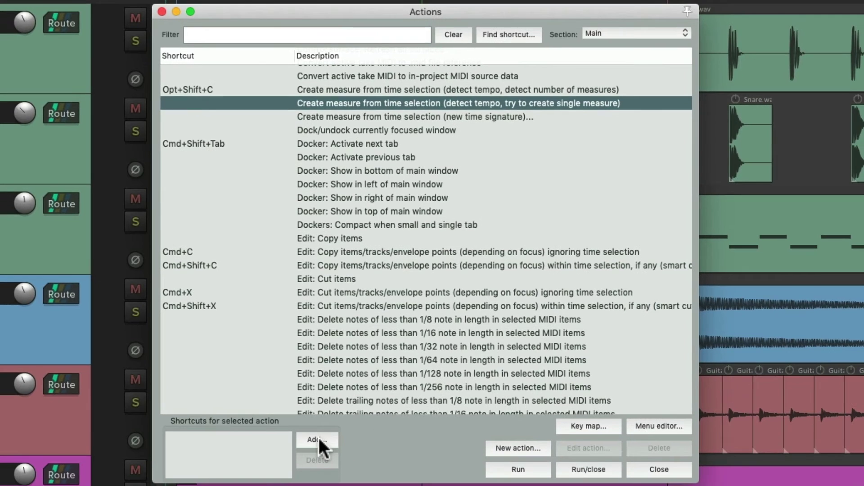
pyautogui.click(315, 439)
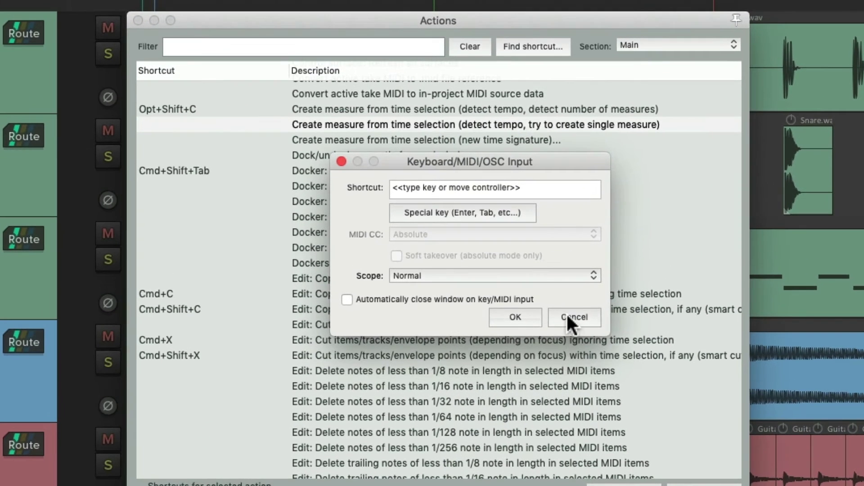
pyautogui.click(545, 272)
pyautogui.click(556, 109)
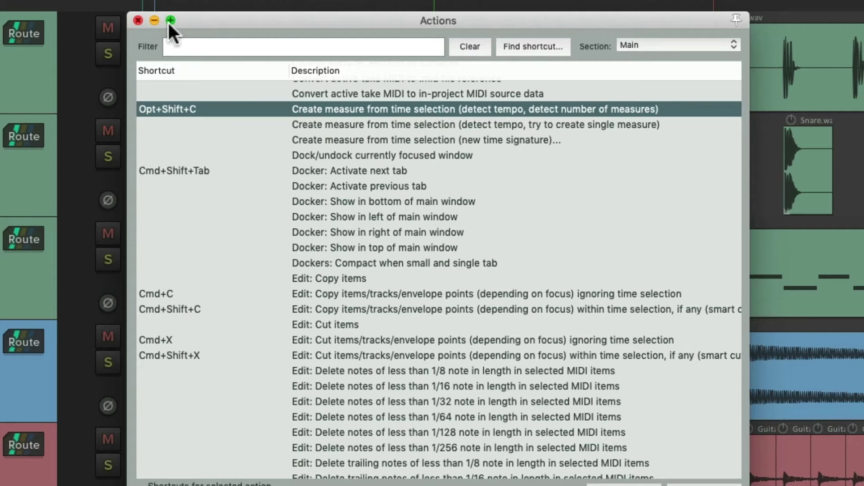
# Step: Close the action list and create a measure from a time selection drawn from mid-measure 8 to mid-measure 9 in the empty timeline
pyautogui.click(137, 20)
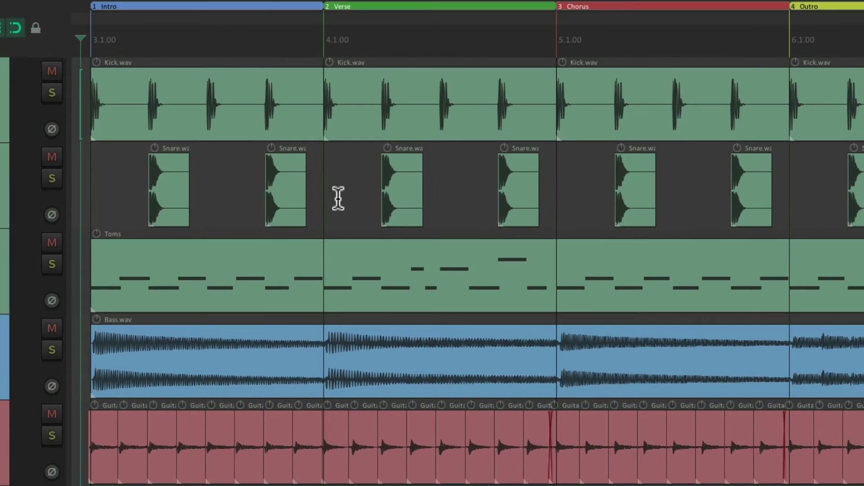
pyautogui.hscroll(10, 338, 198)
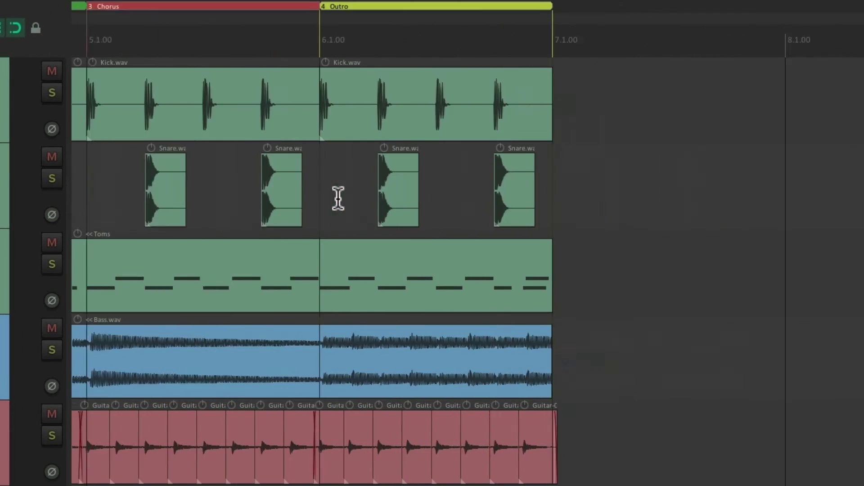
pyautogui.hscroll(1, 413, 216)
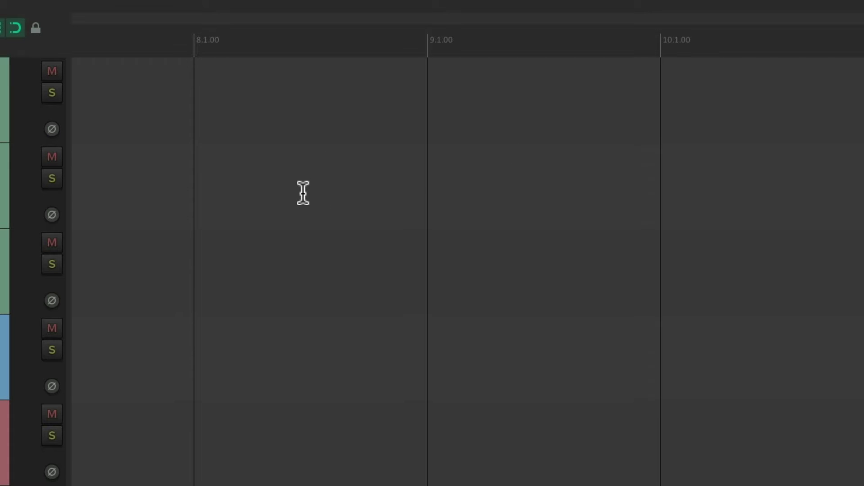
pyautogui.moveTo(288, 171); pyautogui.dragTo(552, 175)
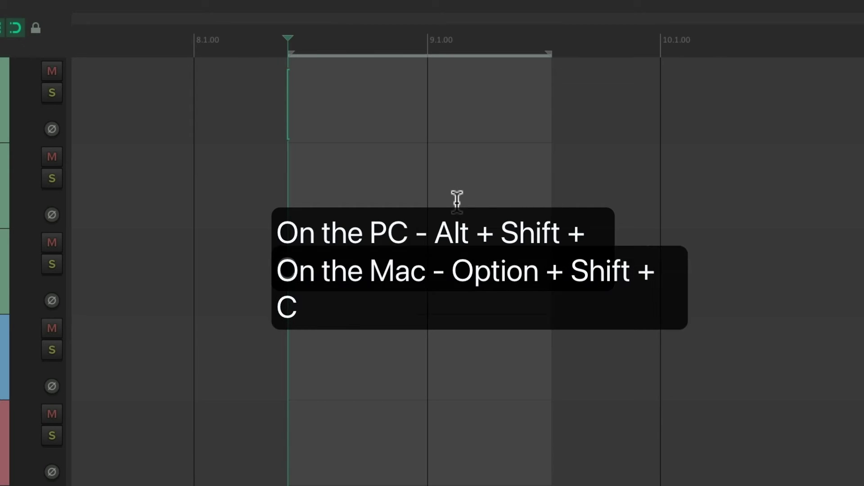
pyautogui.hotkey('alt', 'shift', 'c')
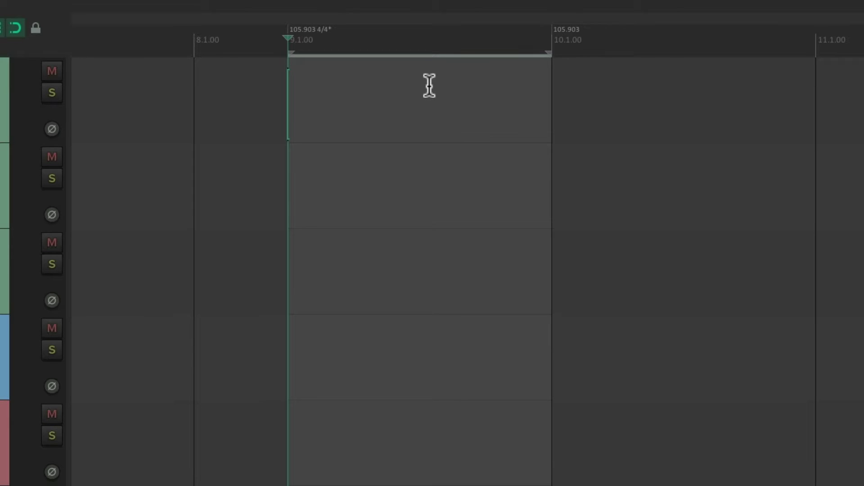
# Step: Undo the measure created from the time selection, redo it to compare the grid, and undo it again
pyautogui.press('Left')
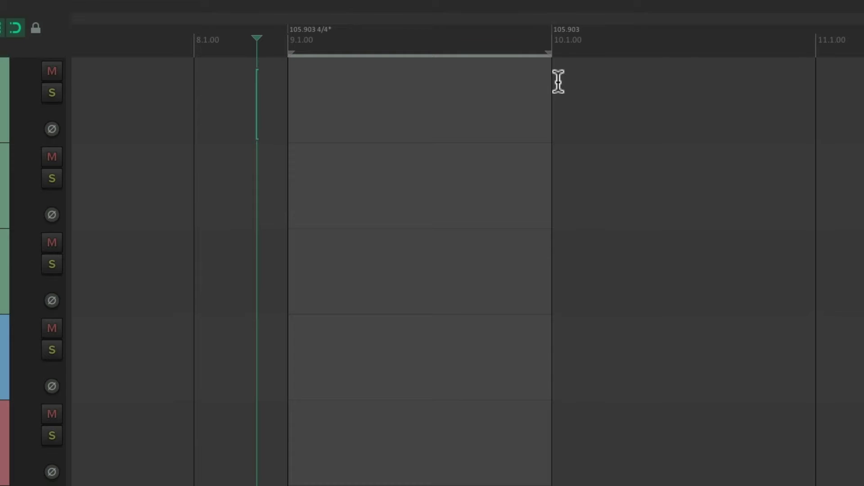
pyautogui.hotkey('ctrl', 'z')
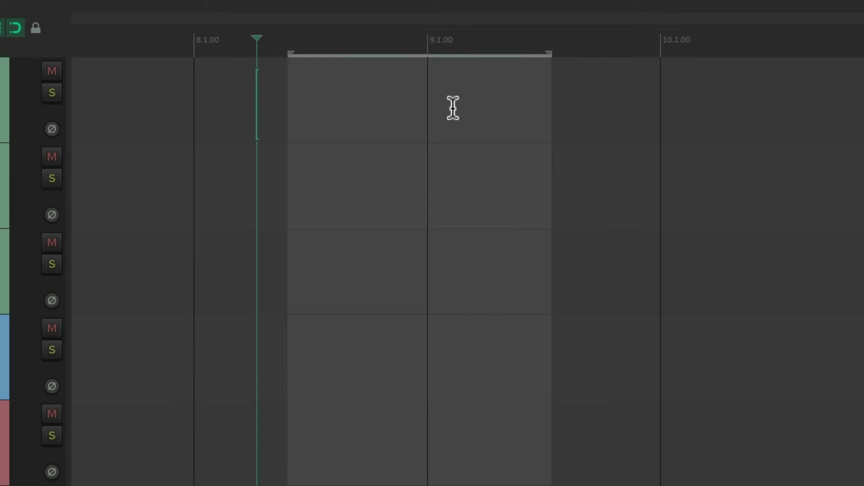
pyautogui.hotkey('ctrl', 'shift', 'z')
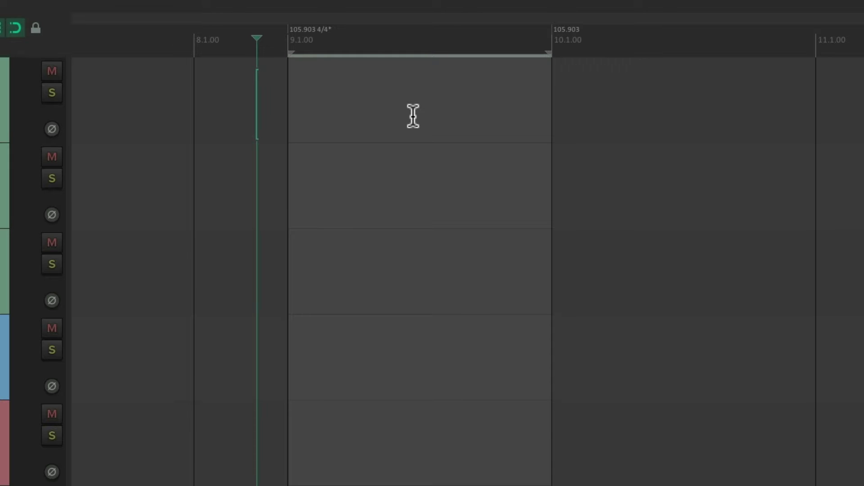
pyautogui.hotkey('ctrl', 'z')
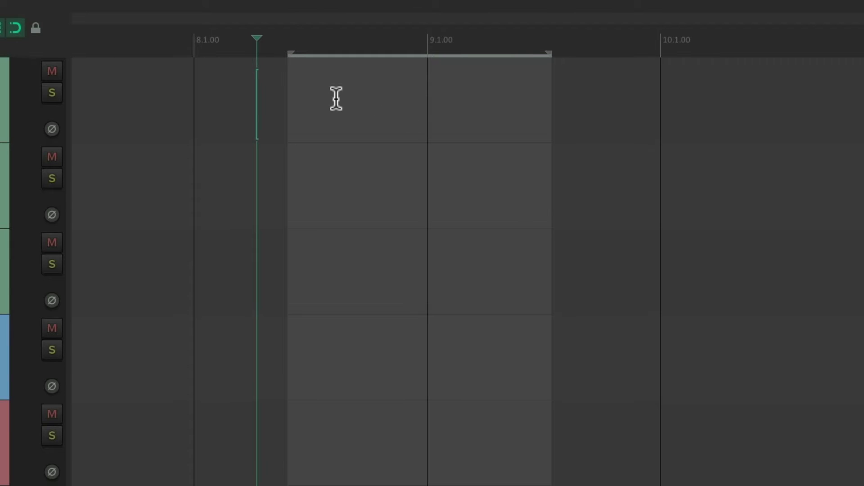
# Step: Create measures from a time selection of about 1.8 measures starting past the middle of measure 8, and undo the change
pyautogui.moveTo(333, 96); pyautogui.dragTo(751, 85)
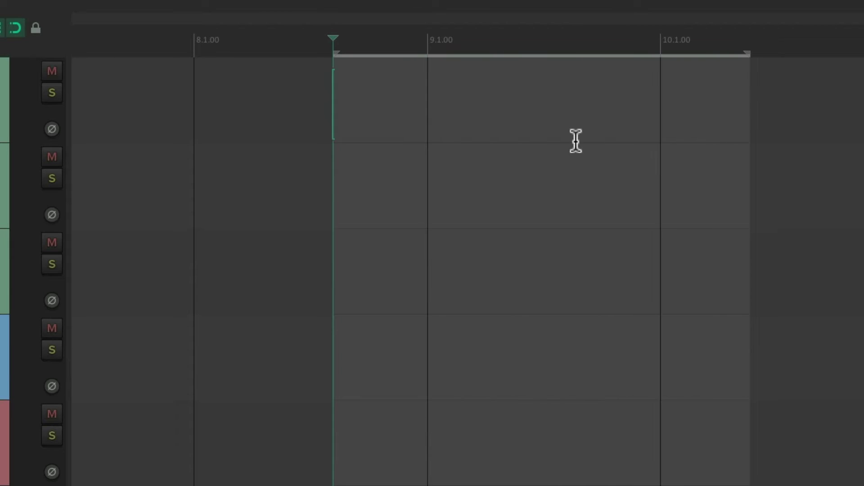
pyautogui.hscroll(3, 576, 141)
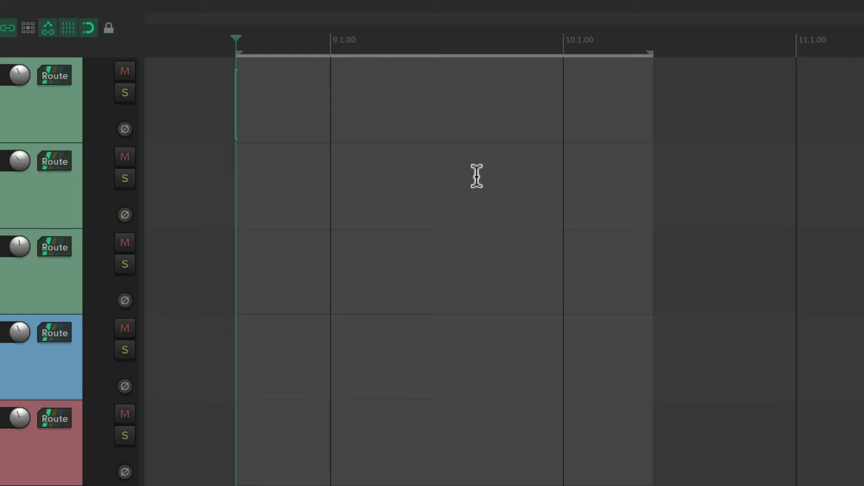
pyautogui.hotkey('alt', 'shift', 'c')
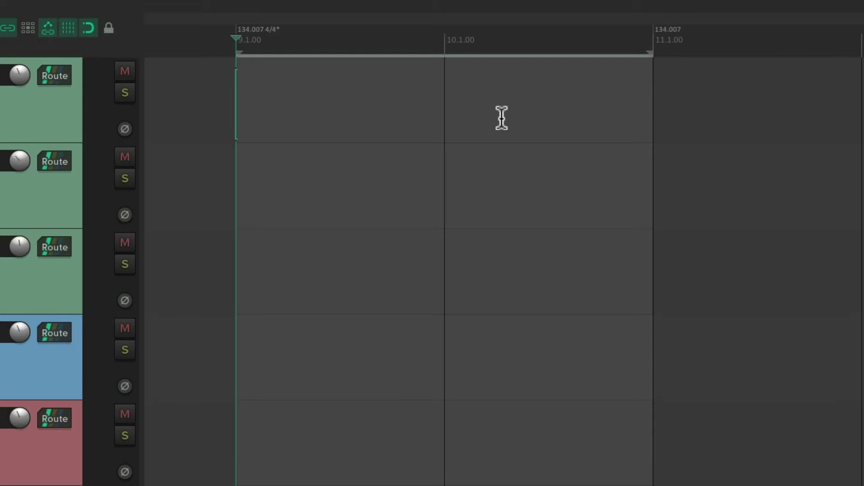
pyautogui.hotkey('ctrl', 'z')
# Step: Copy the Outro's Kick.wav item and paste it on the Kick track between measures 8 and 9
pyautogui.hscroll(-8, 478, 134)
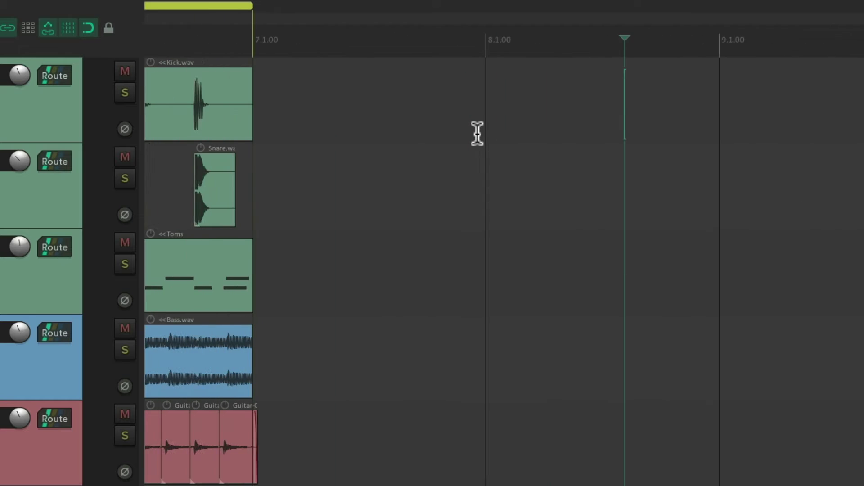
pyautogui.hscroll(-6, 478, 133)
pyautogui.click(412, 76)
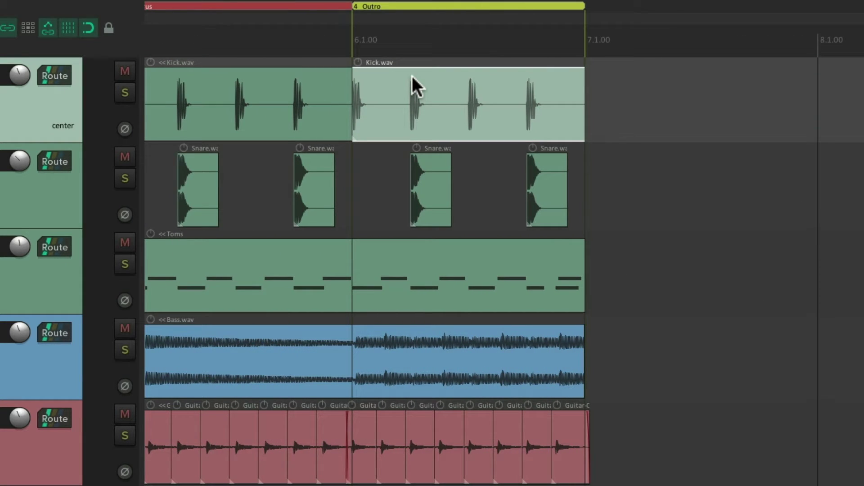
pyautogui.hscroll(10, 441, 99)
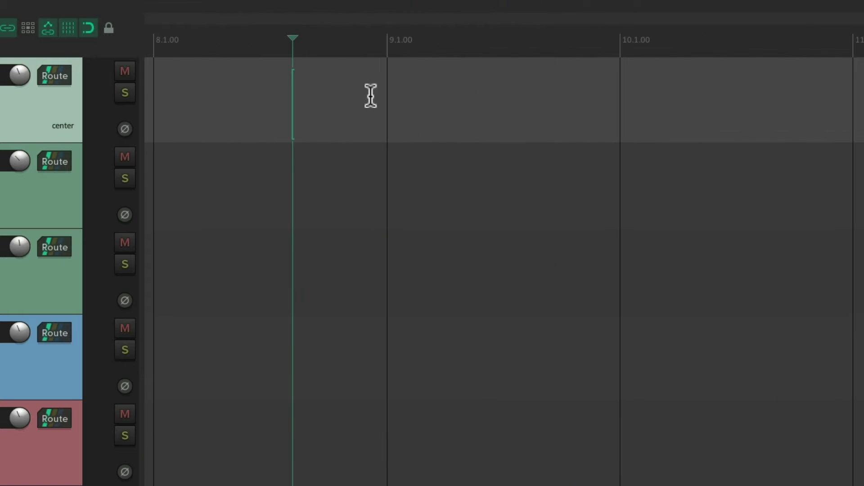
pyautogui.click(323, 97)
pyautogui.hotkey('ctrl', 'v')
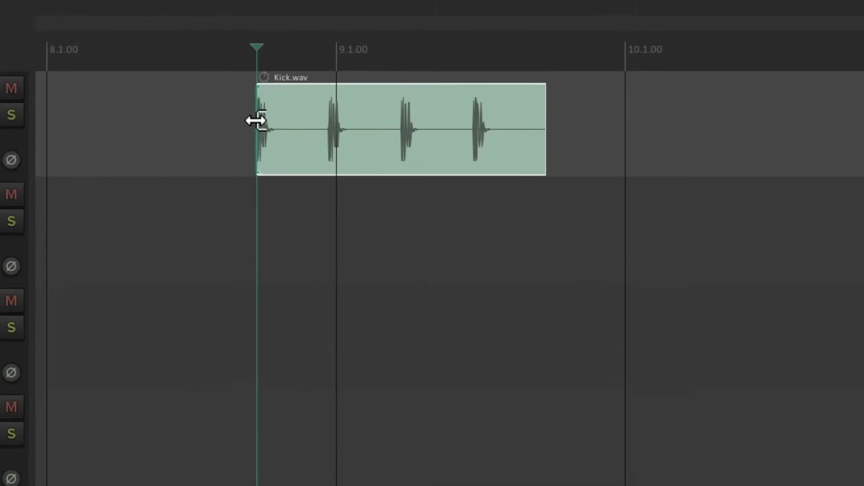
# Step: Trim the end of the pasted Kick.wav item so that it contains only the first three hits
pyautogui.moveTo(553, 95); pyautogui.dragTo(509, 137)
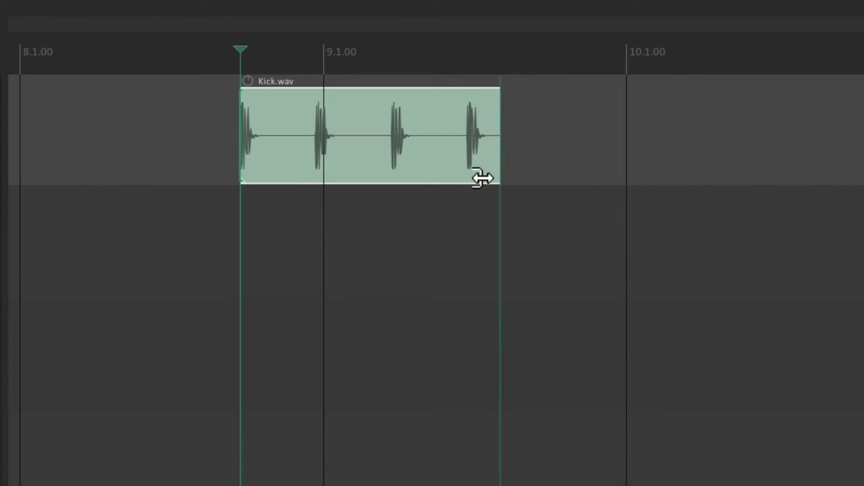
pyautogui.moveTo(483, 178); pyautogui.dragTo(447, 188)
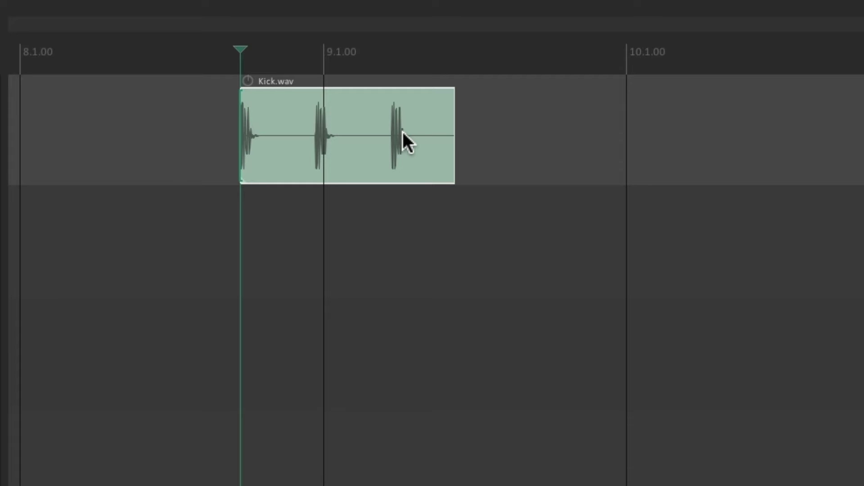
pyautogui.hscroll(-3, 403, 132)
# Step: Set the time selection to the trimmed Kick.wav item and create a measure from it
pyautogui.click(294, 103)
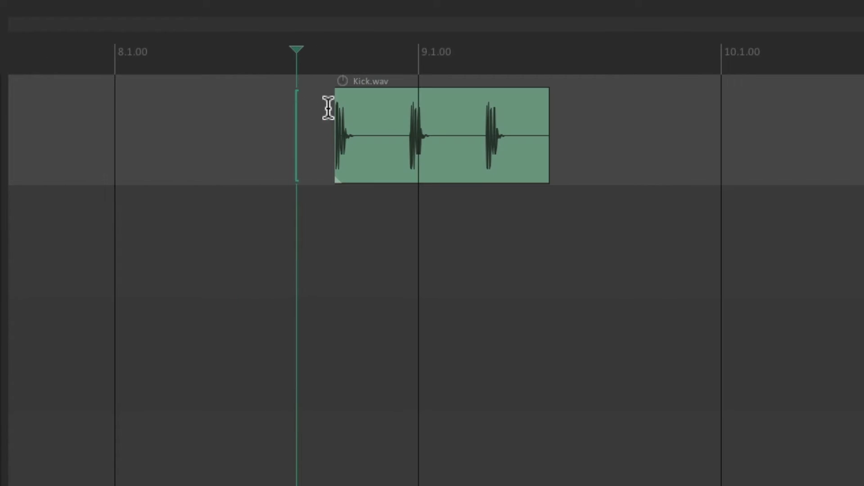
pyautogui.click(385, 108)
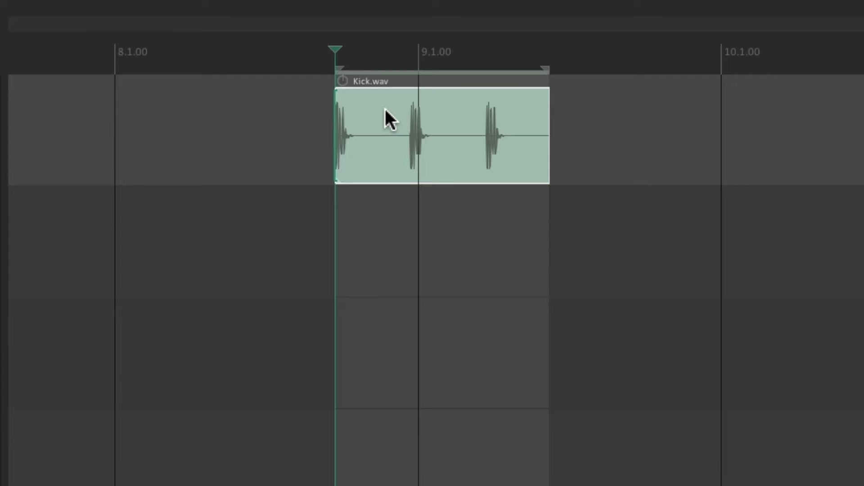
pyautogui.hotkey('alt', 'shift', 'c')
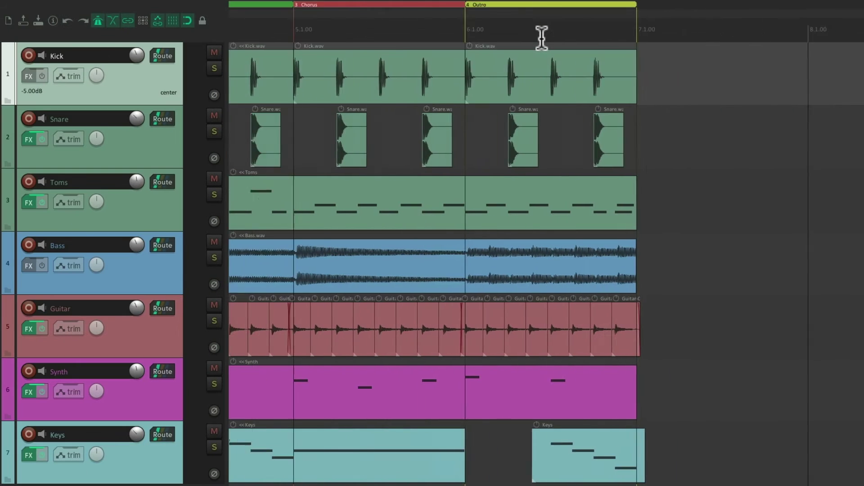
# Step: Find the action assigned to Shift+{ in the action list, check the neighbouring loop end point action, and close the list
pyautogui.hscroll(-5, 487, 61)
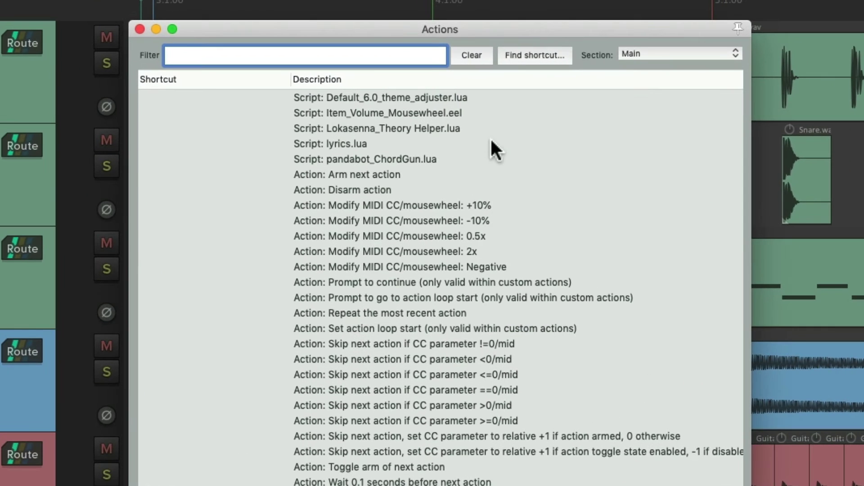
pyautogui.click(507, 53)
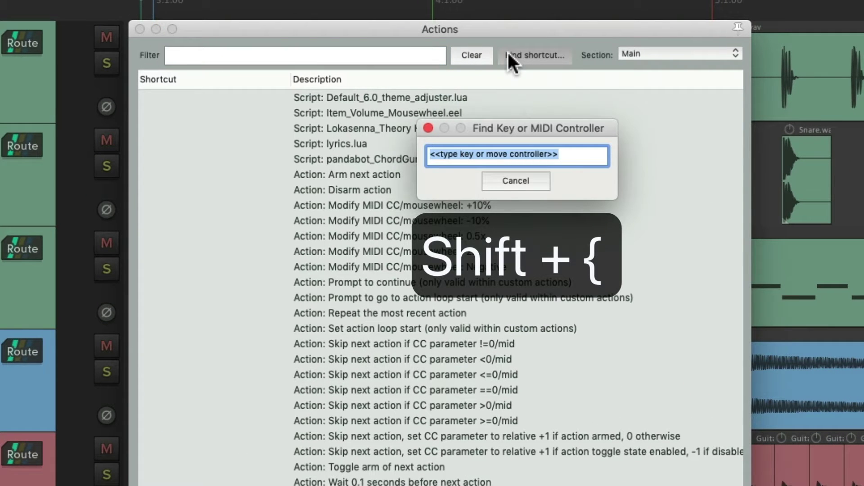
pyautogui.hotkey('shift', '{')
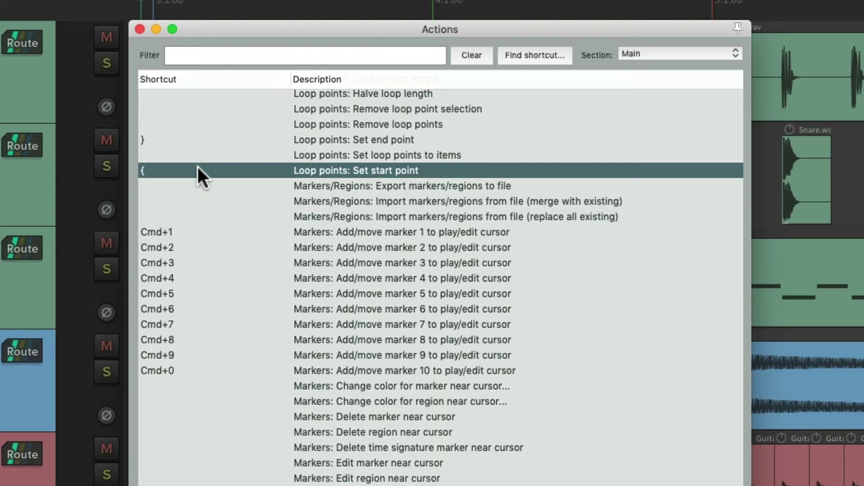
pyautogui.click(352, 143)
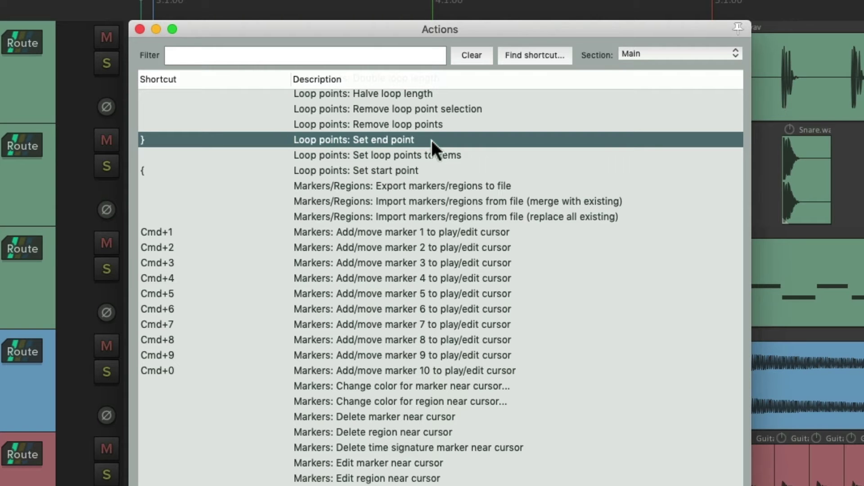
pyautogui.press('Escape')
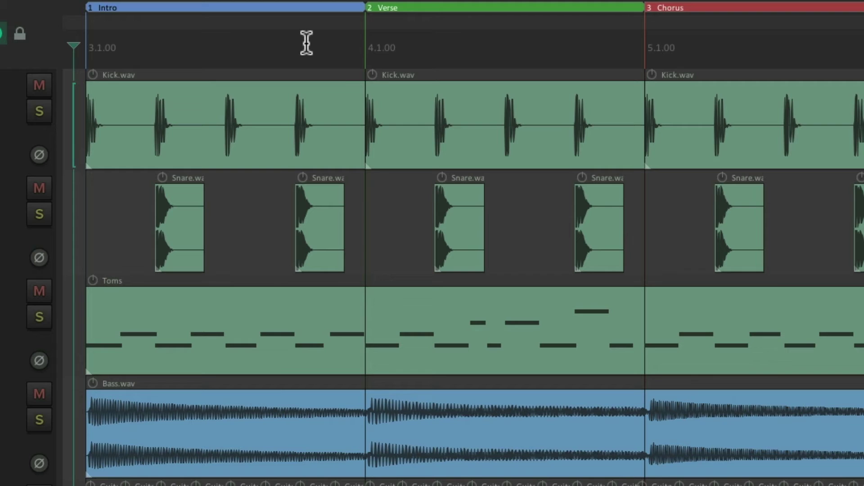
# Step: Set the loop start point late in the Intro and the loop end point just past the middle of the Verse
pyautogui.click(362, 31)
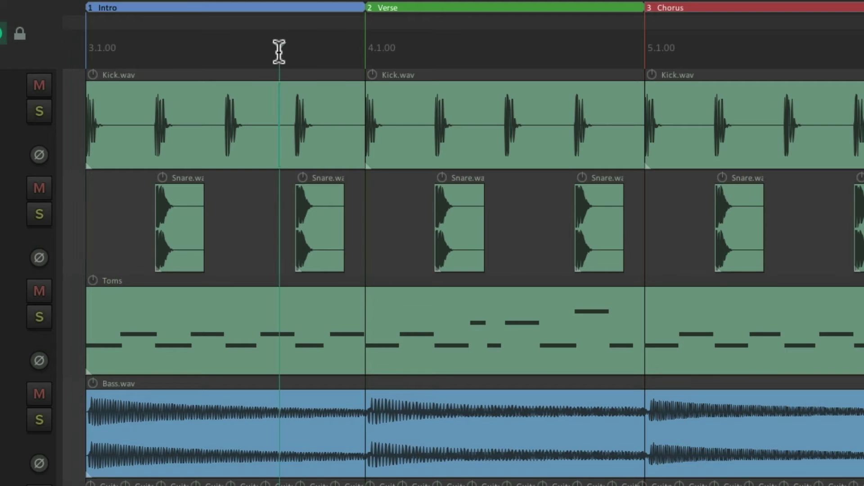
pyautogui.hotkey('shift', '[')
pyautogui.click(540, 53)
pyautogui.hotkey('shift', ']')
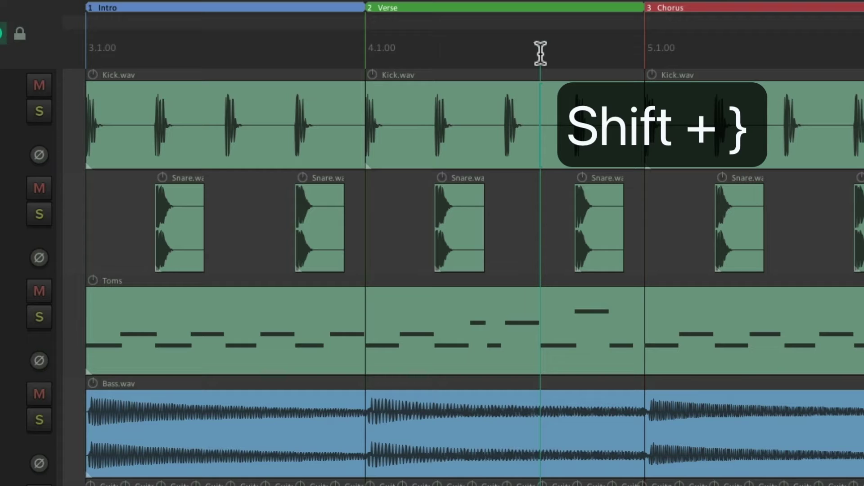
pyautogui.hotkey('shift', ']')
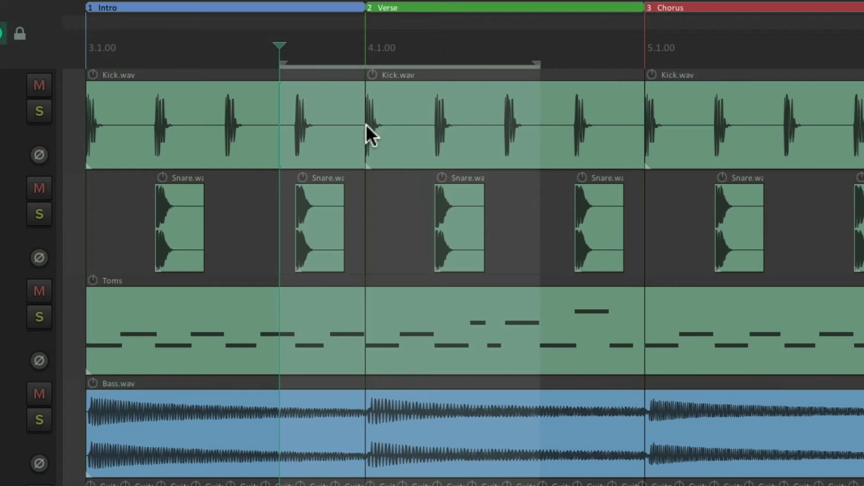
# Step: Play briefly from just before the loop start point, stop playback, and clear the time selection
pyautogui.click(238, 43)
pyautogui.press('space')
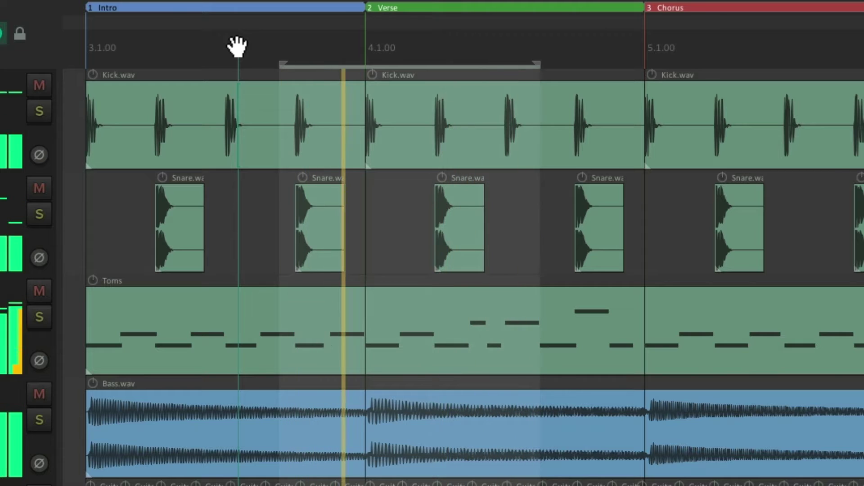
pyautogui.press('space')
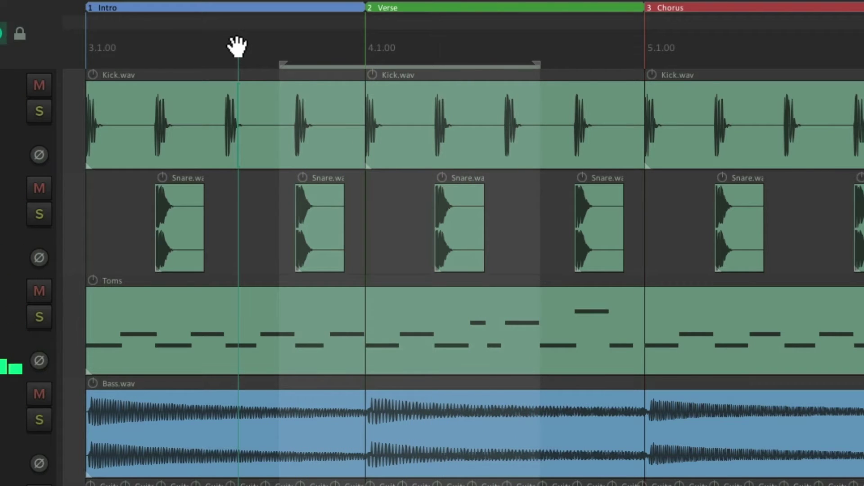
pyautogui.press('Escape')
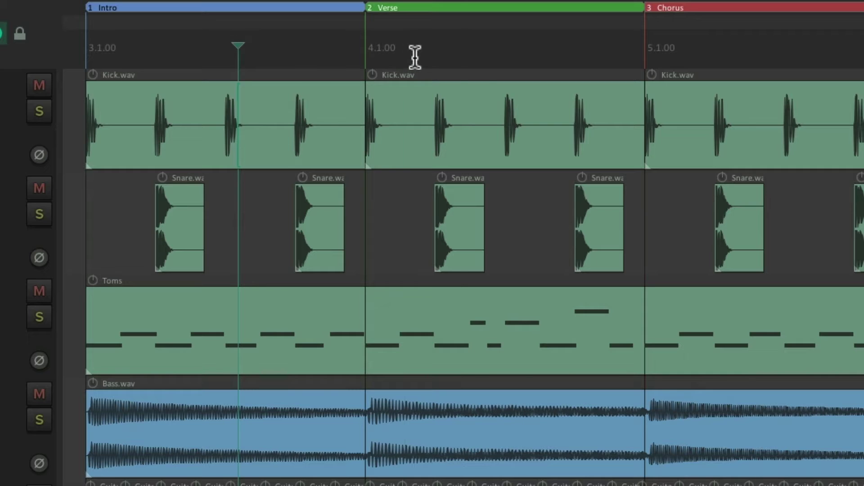
# Step: Draw a time selection from the second half of the Intro to past the middle of the Verse and clear it
pyautogui.moveTo(406, 53); pyautogui.dragTo(658, 54)
pyautogui.moveTo(253, 224); pyautogui.dragTo(538, 215)
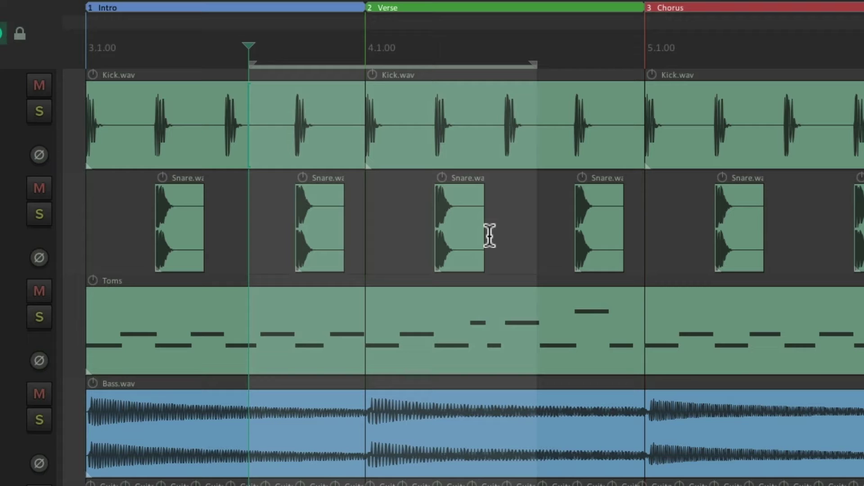
pyautogui.press('Escape')
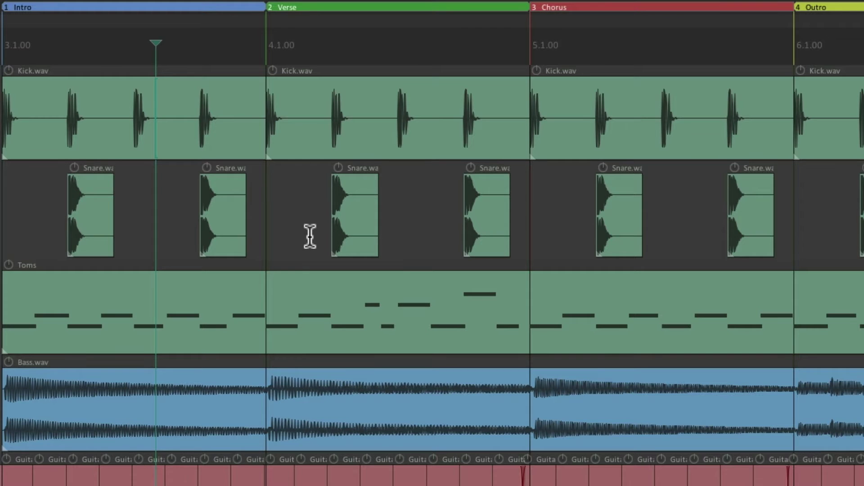
# Step: Play from the second half of the Intro and move the edit cursor to the play position late in the Verse without stopping playback
pyautogui.press('space')
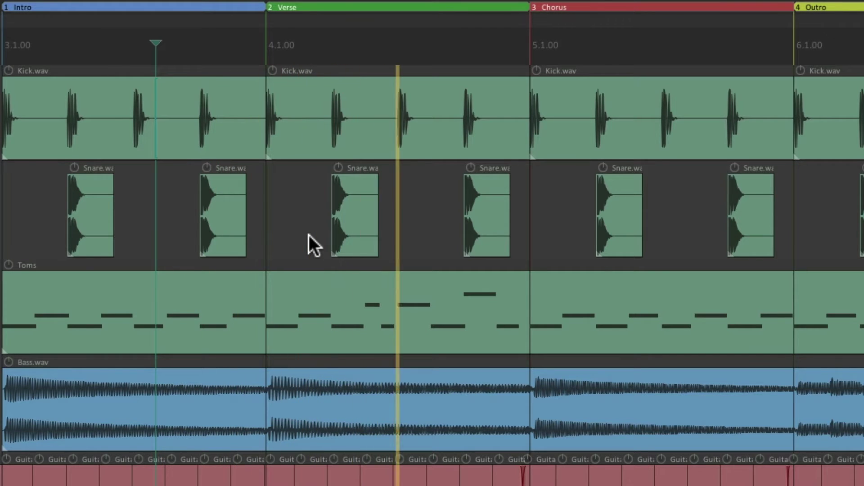
pyautogui.hotkey('alt', 'v')
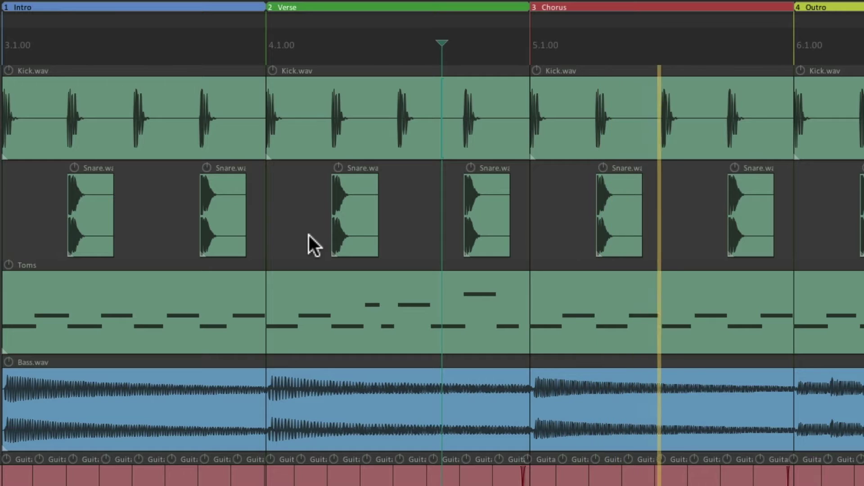
pyautogui.hotkey('shift', 'alt', 'v')
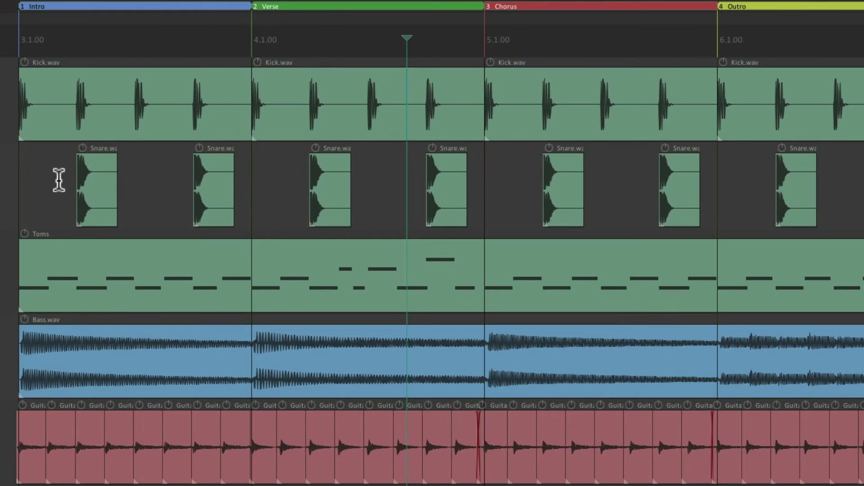
# Step: Play from early in the Intro and set loop points on the fly, from early in the Verse to near the end of the Chorus
pyautogui.click(47, 204)
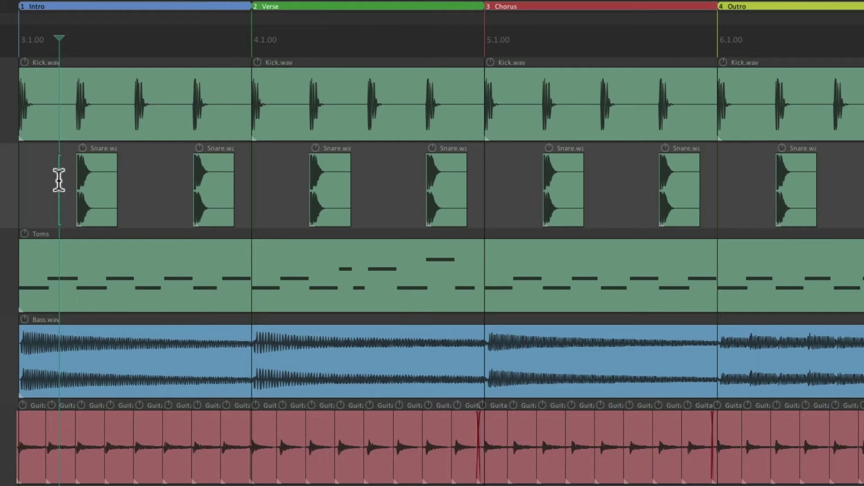
pyautogui.press('space')
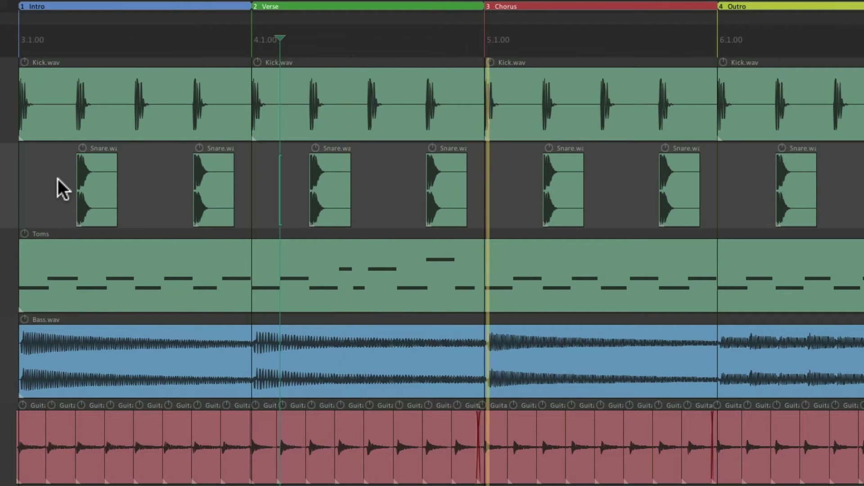
pyautogui.press(']')
pyautogui.press(']')
pyautogui.press(']')
pyautogui.press(']')
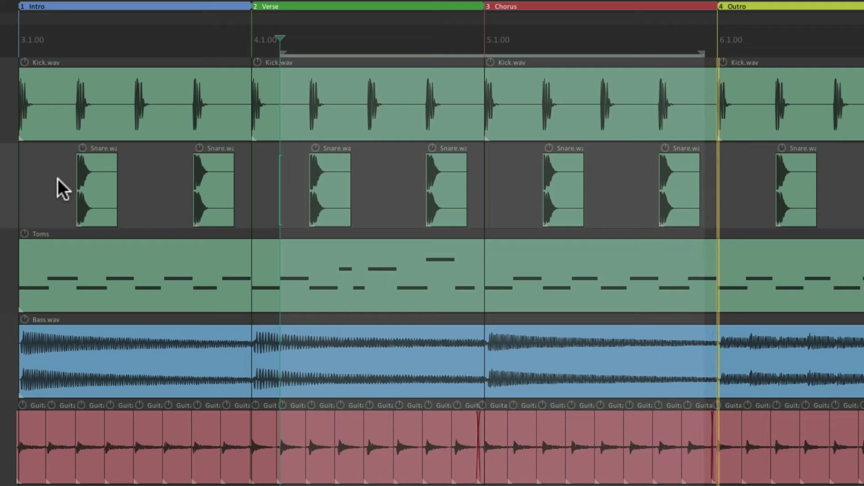
pyautogui.press(']')
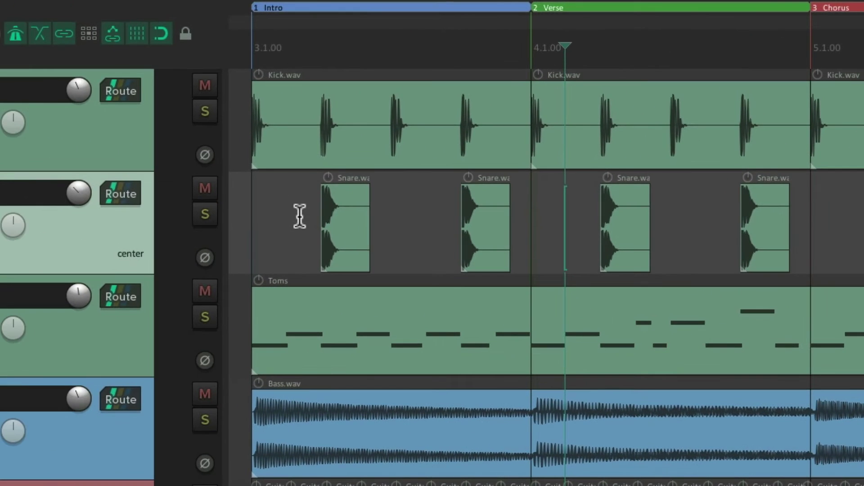
# Step: Place the edit cursor after the first kick in the Intro's Kick item and step it through the transients to the fourth hit
pyautogui.click(295, 150)
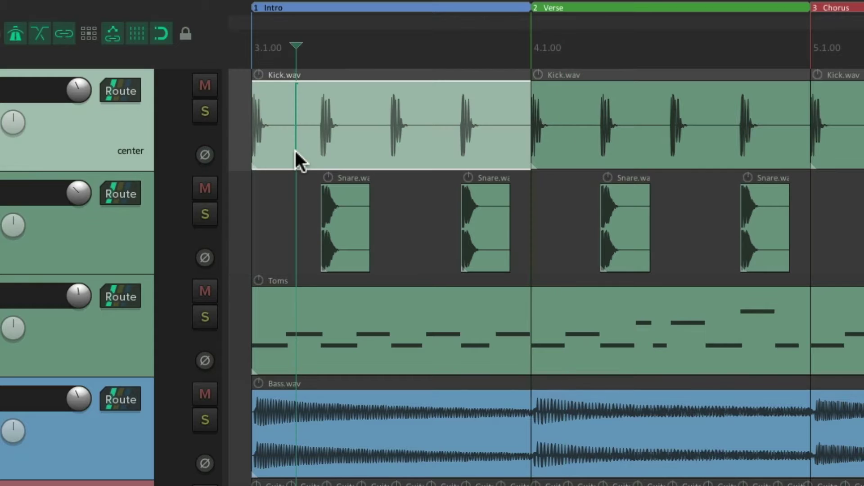
pyautogui.press('Tab')
pyautogui.press('Tab')
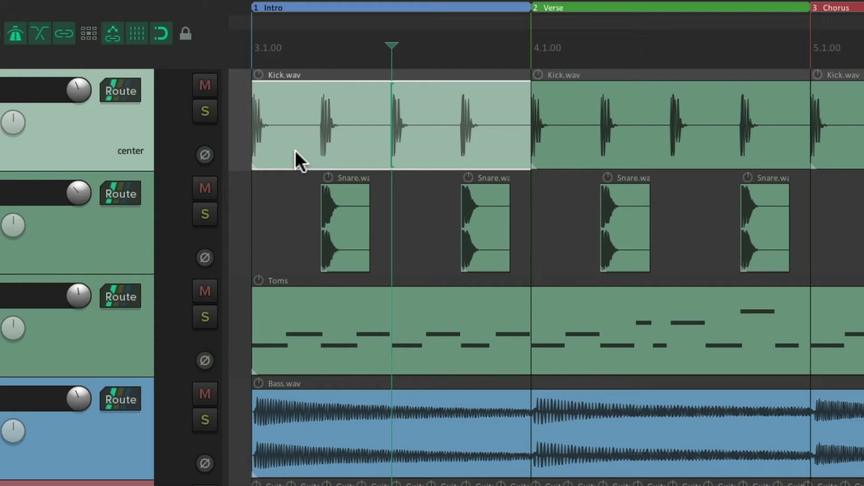
pyautogui.press('Tab')
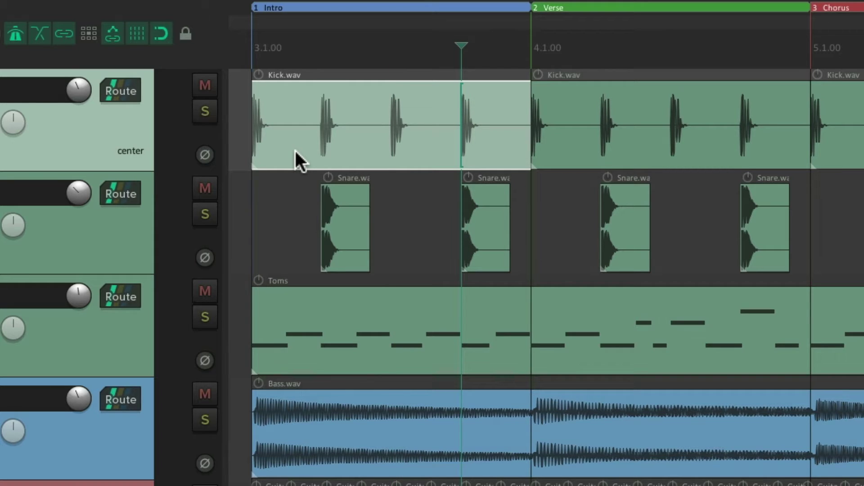
# Step: Set the loop start point at the Intro's second kick transient and the loop end at the third, then extend the end to the fourth
pyautogui.click(296, 151)
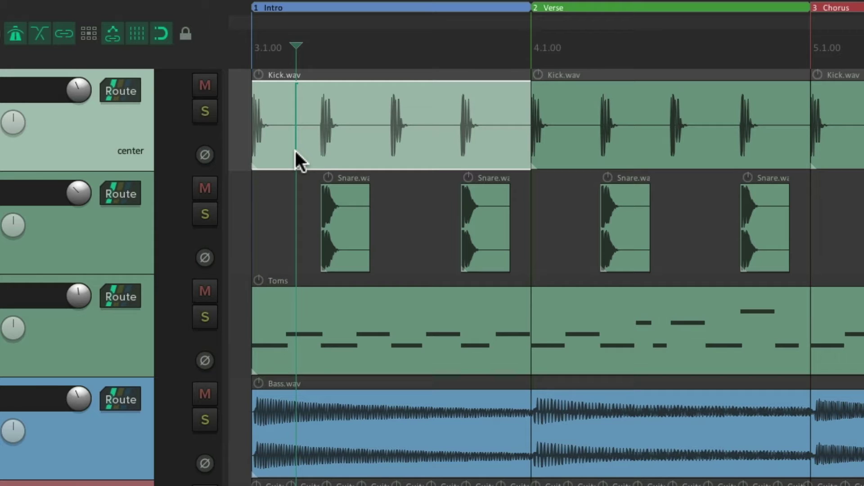
pyautogui.hotkey('shift', '{')
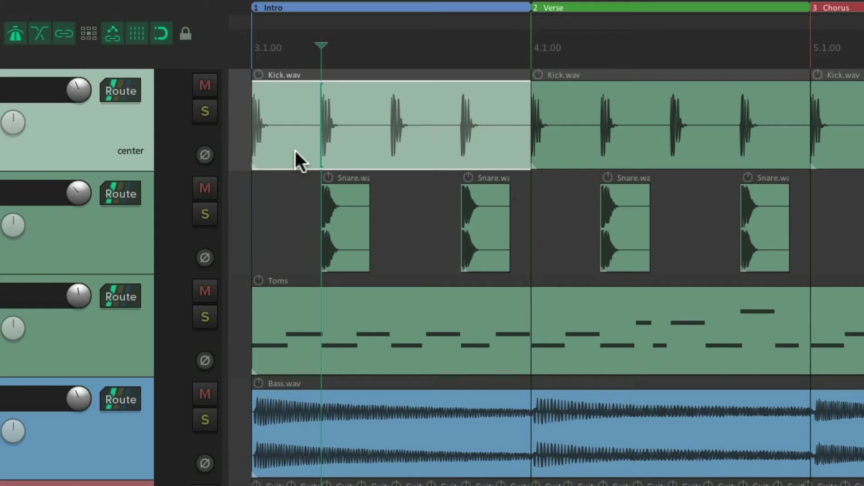
pyautogui.hotkey('shift', '}')
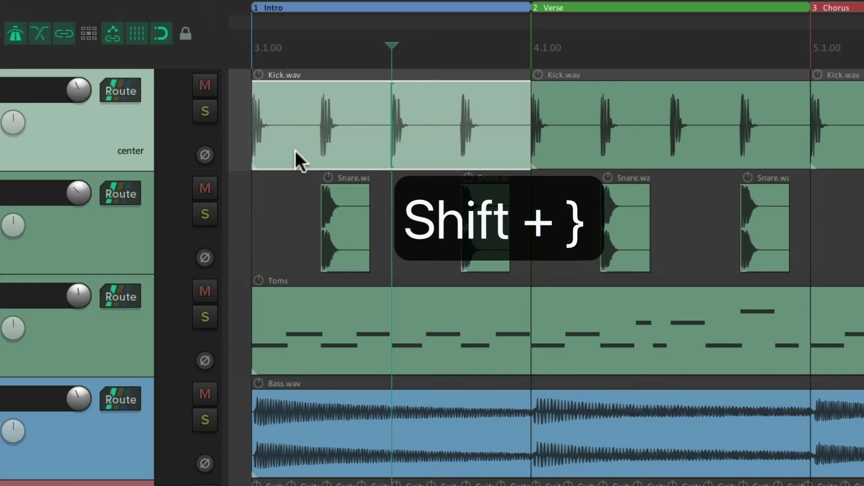
pyautogui.hotkey('shift', '}')
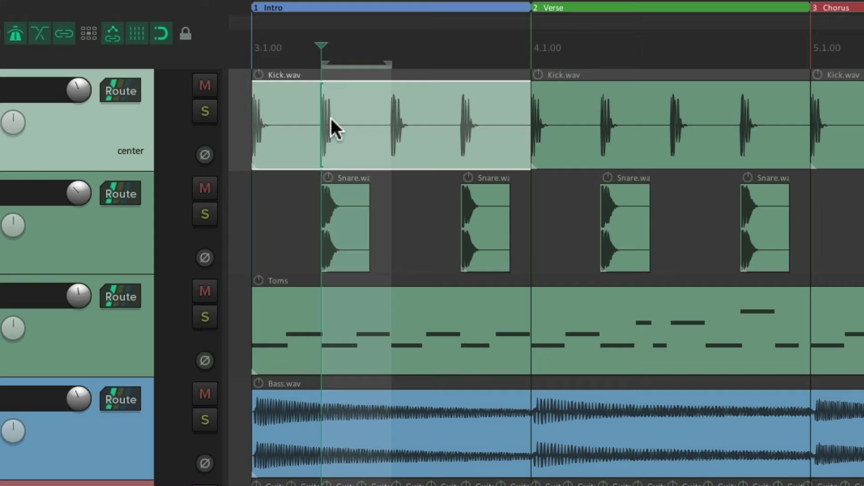
pyautogui.hotkey('shift', '}')
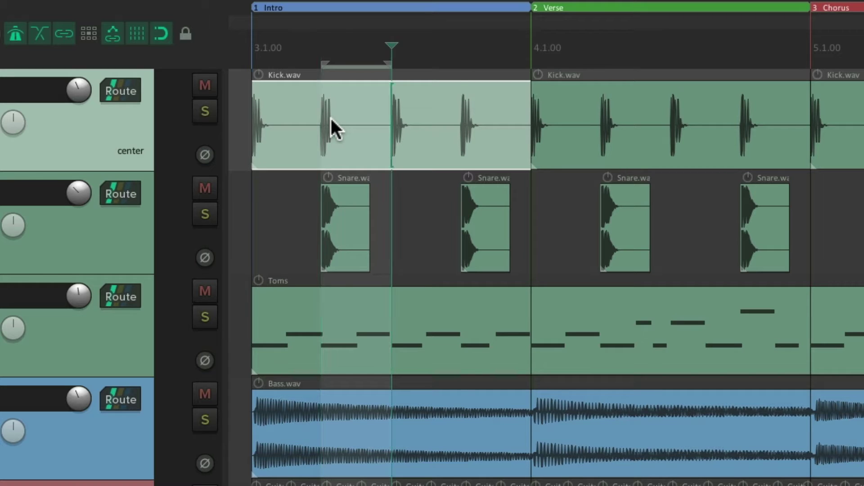
pyautogui.hotkey('shift', '}')
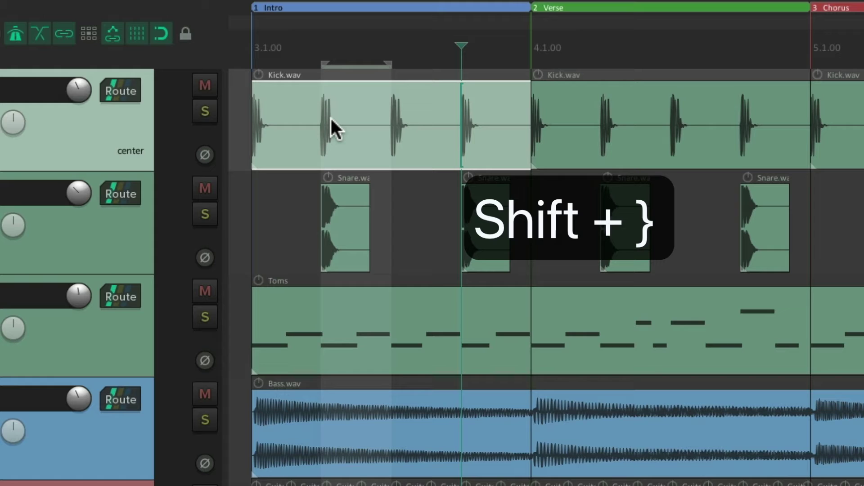
pyautogui.hotkey('shift', '}')
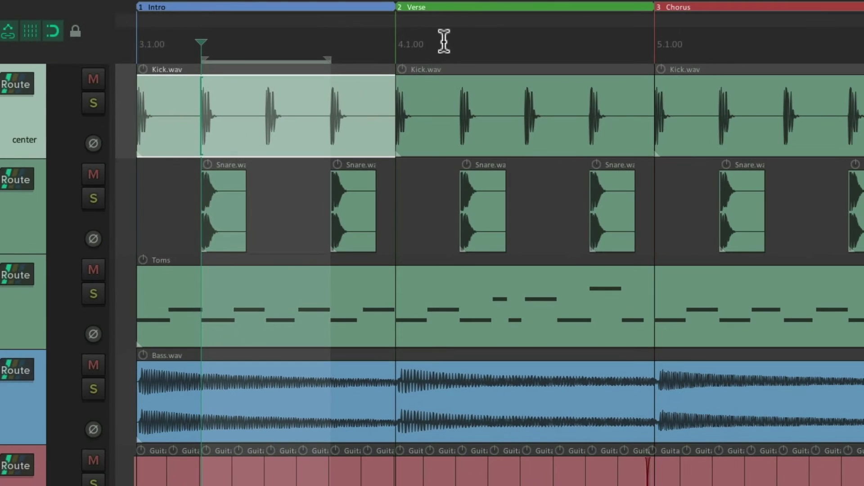
# Step: Draw a time selection in the ruler from early in the Verse to the middle of the Chorus
pyautogui.moveTo(584, 43); pyautogui.dragTo(652, 49)
pyautogui.moveTo(507, 46); pyautogui.dragTo(791, 42)
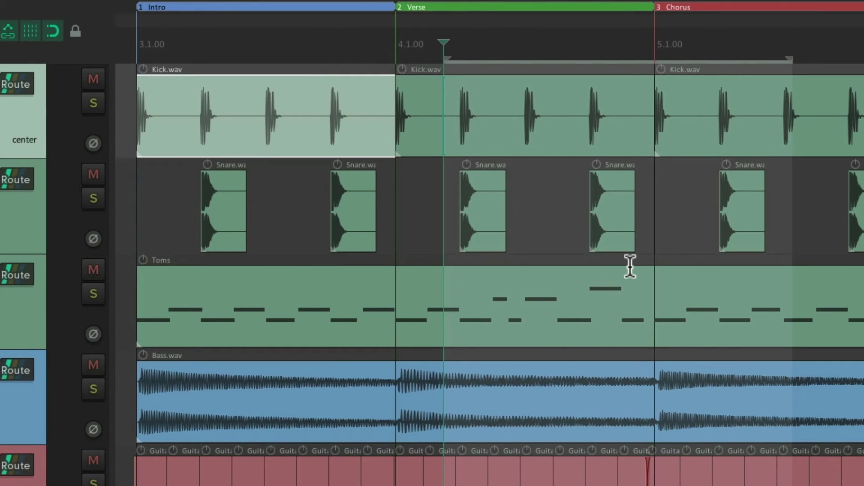
# Step: Find the action assigned to Z in the action list, check the neighbouring Shift+Z action, and close the list
pyautogui.hotkey('shift', '/')
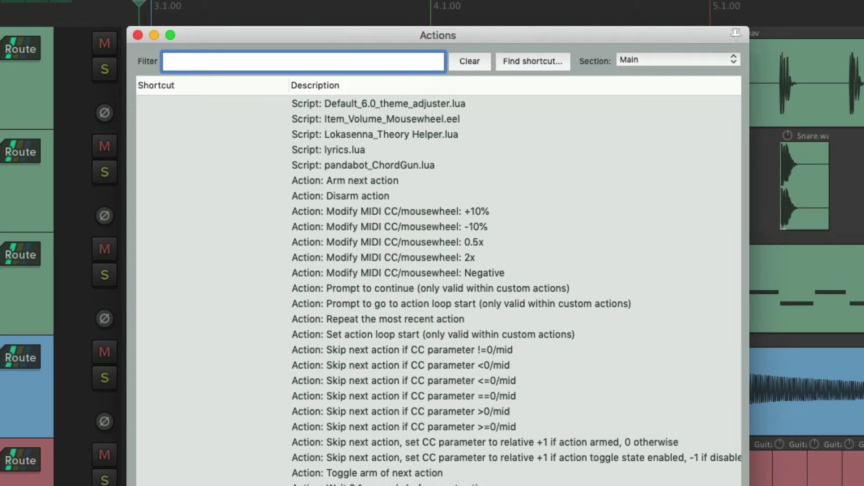
pyautogui.press('z')
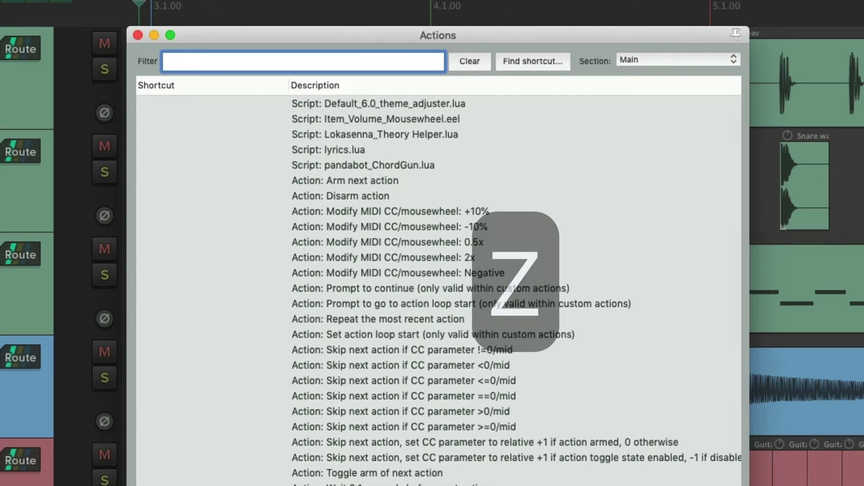
pyautogui.click(514, 58)
pyautogui.press('z')
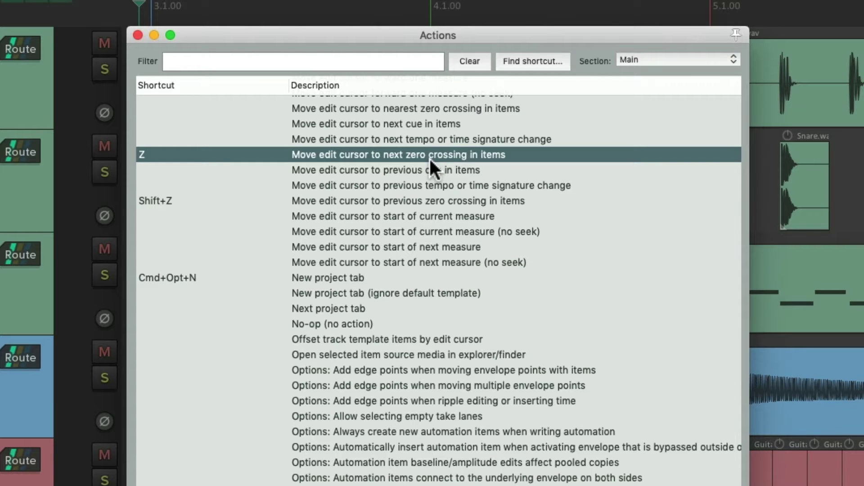
pyautogui.click(390, 199)
pyautogui.hotkey('shift', 'z')
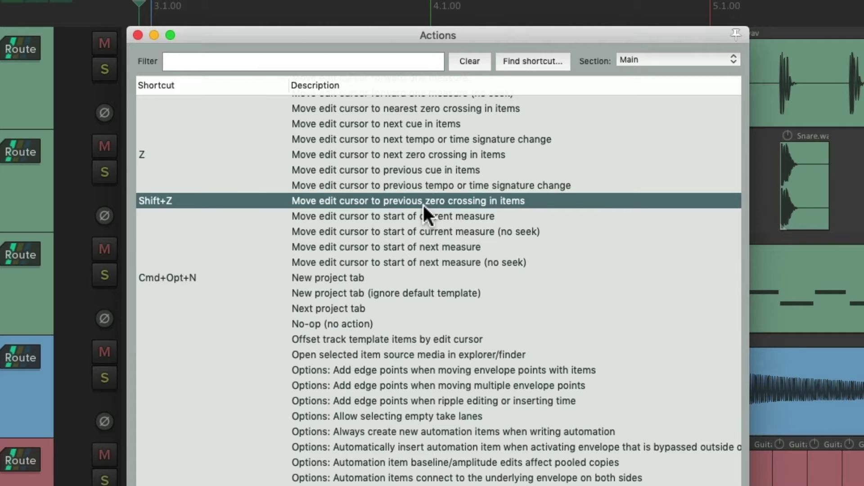
pyautogui.press('Escape')
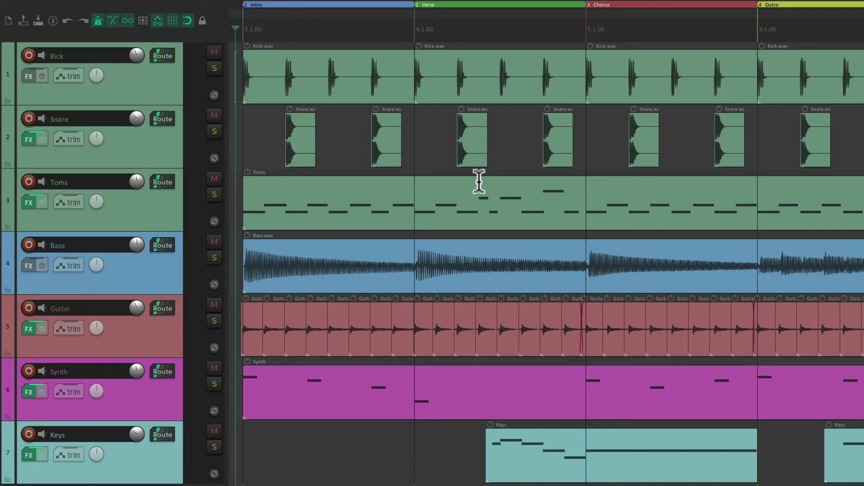
# Step: Split the Bass item at a waveform peak just after the start of the Verse and delete the part after the split
pyautogui.moveTo(412, 252)
pyautogui.mouseDown()
pyautogui.moveTo(458, 269)
pyautogui.moveTo(458, 302)
pyautogui.mouseUp()
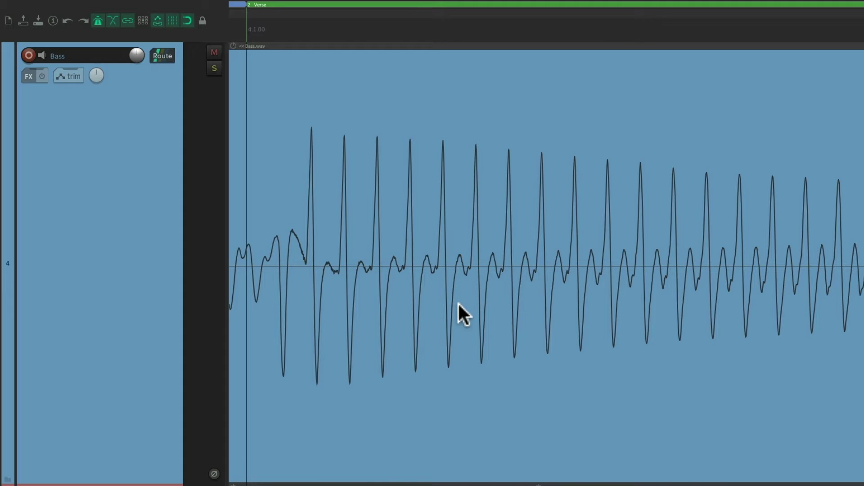
pyautogui.scroll(5, 470, 297)
pyautogui.scroll(1, 471, 310)
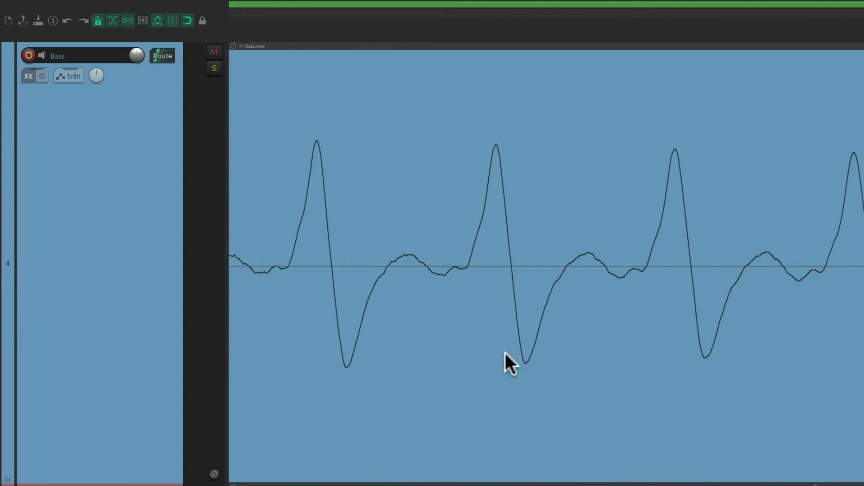
pyautogui.click(493, 285)
pyautogui.press('s')
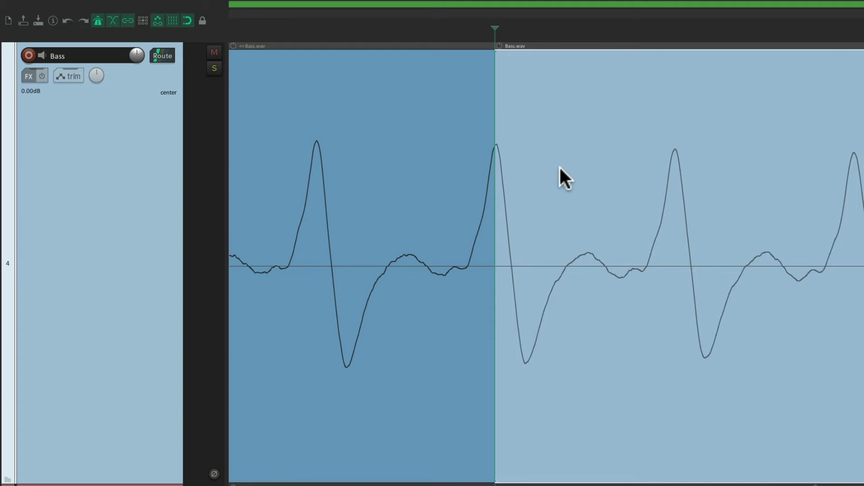
pyautogui.press('Delete')
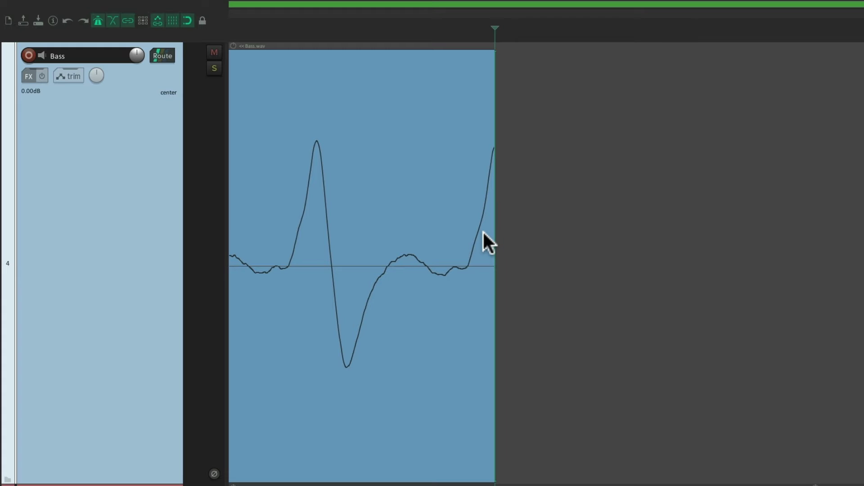
# Step: Trim the end of the remaining Bass item back to an earlier waveform trough, then undo the trim, deletion and split
pyautogui.moveTo(493, 250); pyautogui.dragTo(345, 327)
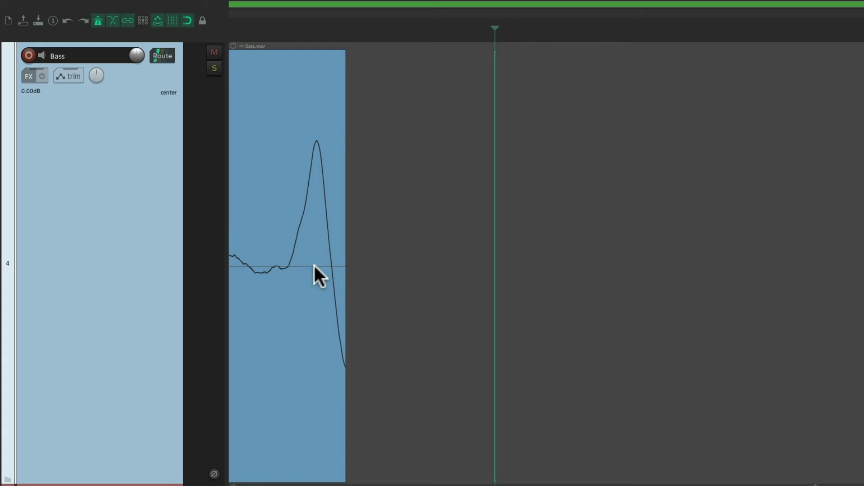
pyautogui.press('super+z')
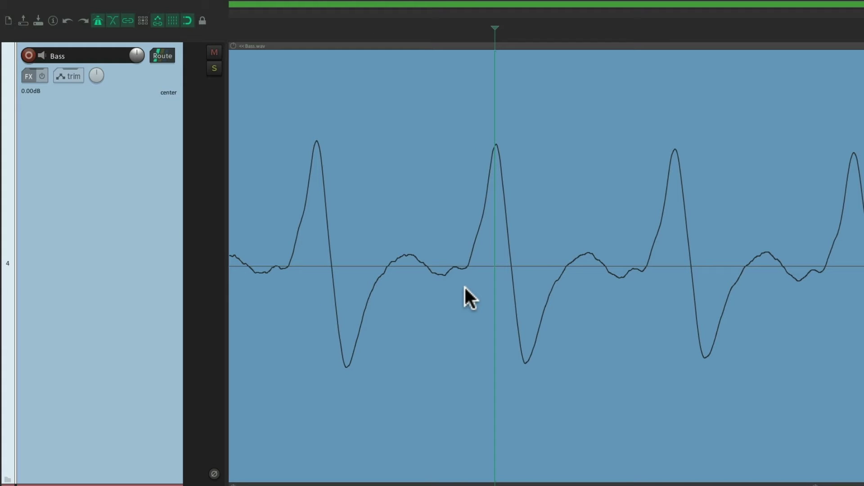
# Step: Place the edit cursor off a zero crossing in the Bass item and move it to the next zero crossing, the previous one, and forward again
pyautogui.click(536, 283)
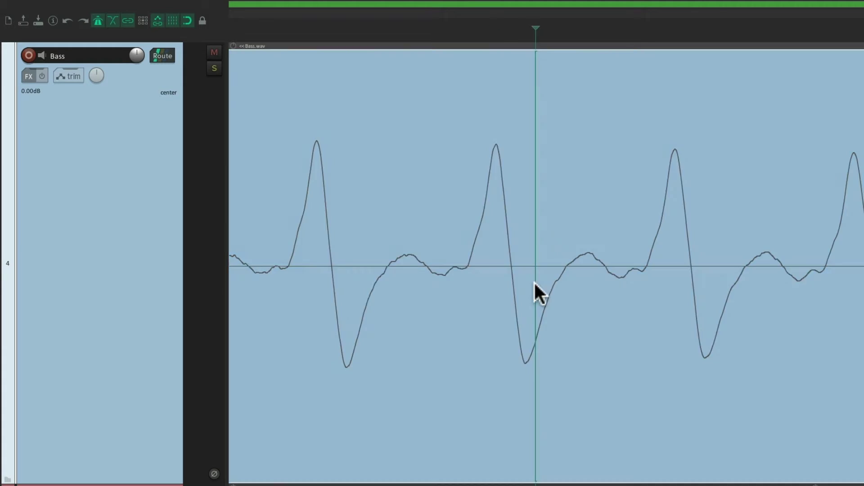
pyautogui.press('z')
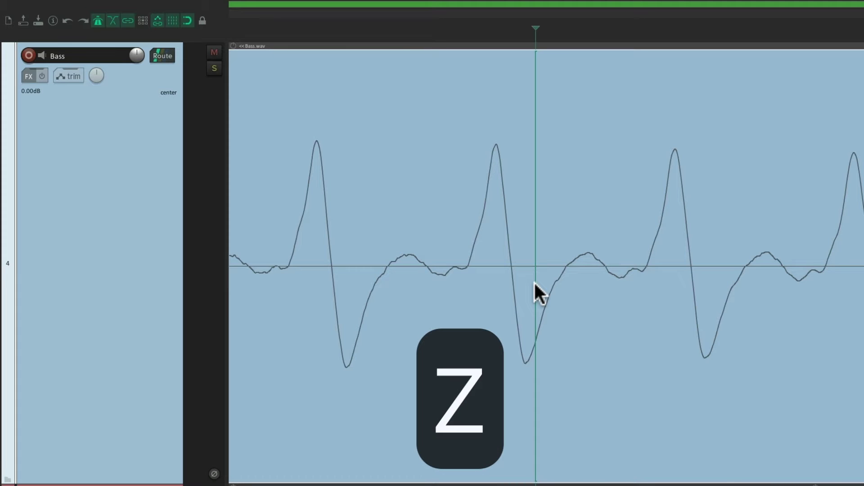
pyautogui.press('z')
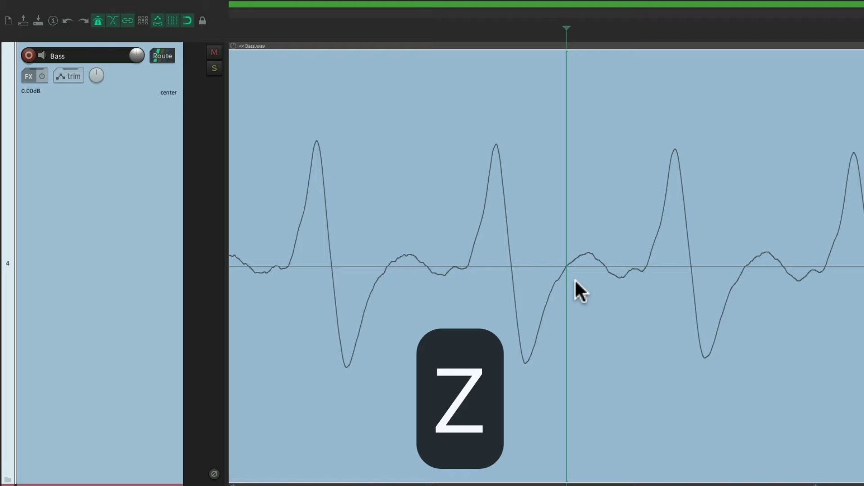
pyautogui.hotkey('shift', 'z')
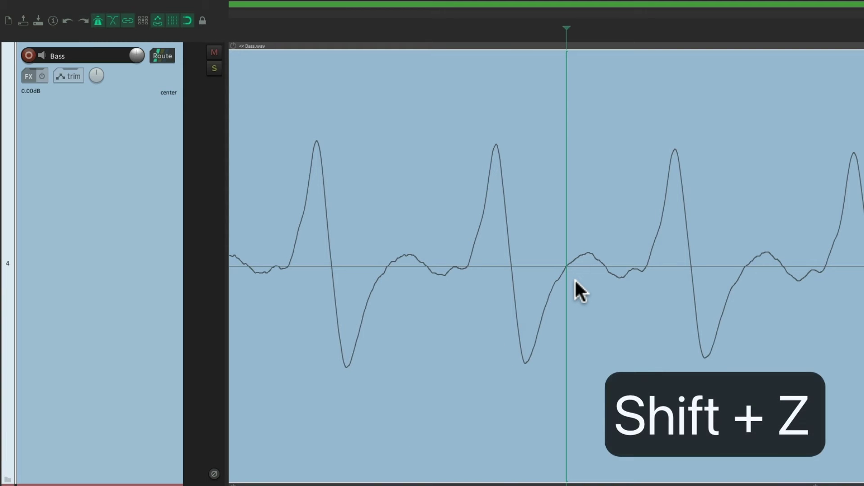
pyautogui.hotkey('shift', 'z')
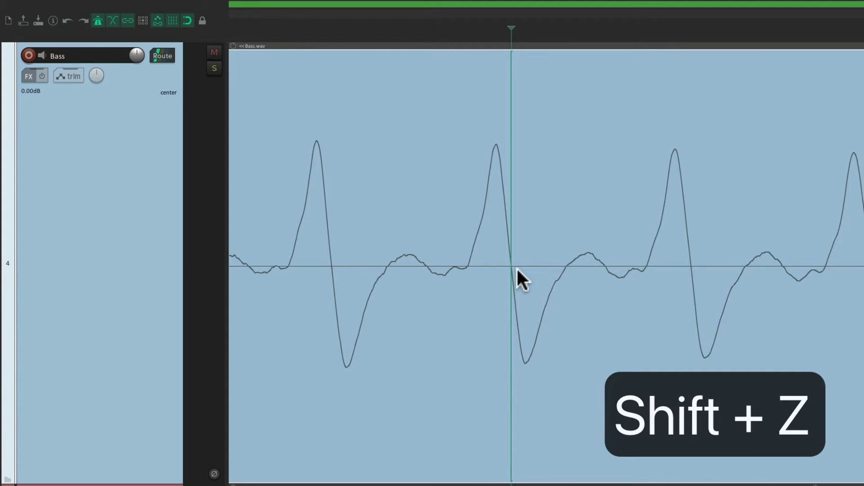
pyautogui.press('z')
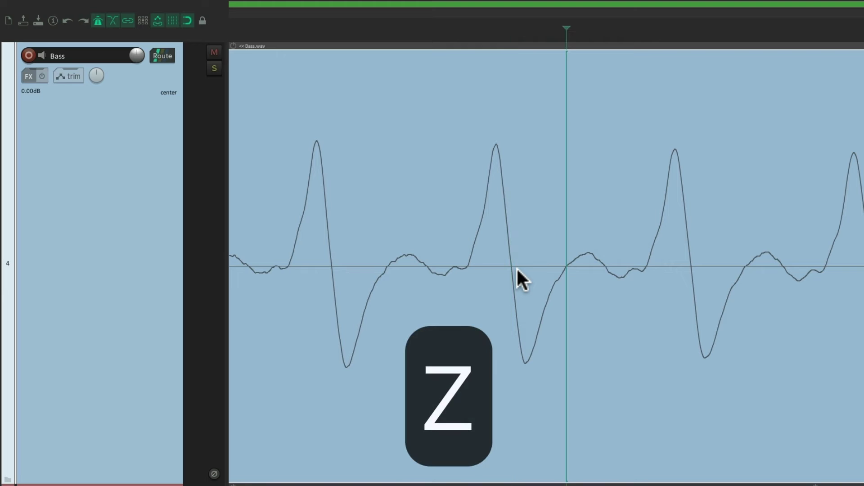
# Step: Split the Bass item two zero crossings further forward, delete the part after the split, and undo both edits
pyautogui.press('z')
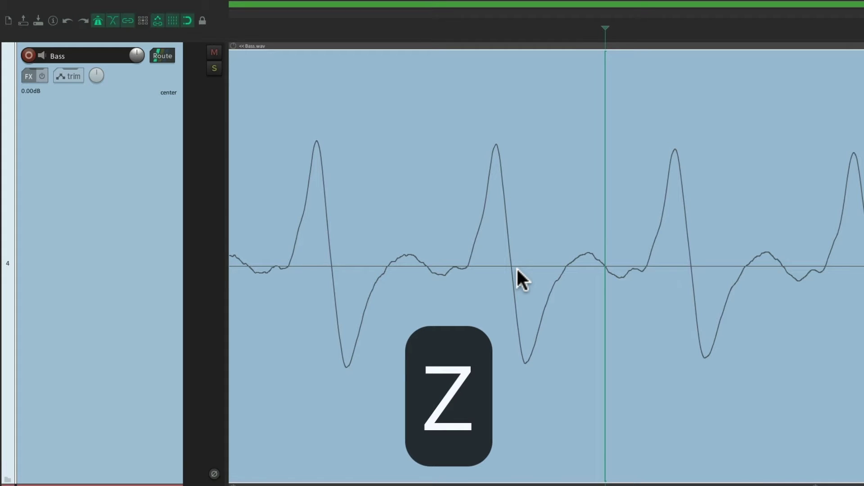
pyautogui.press('z')
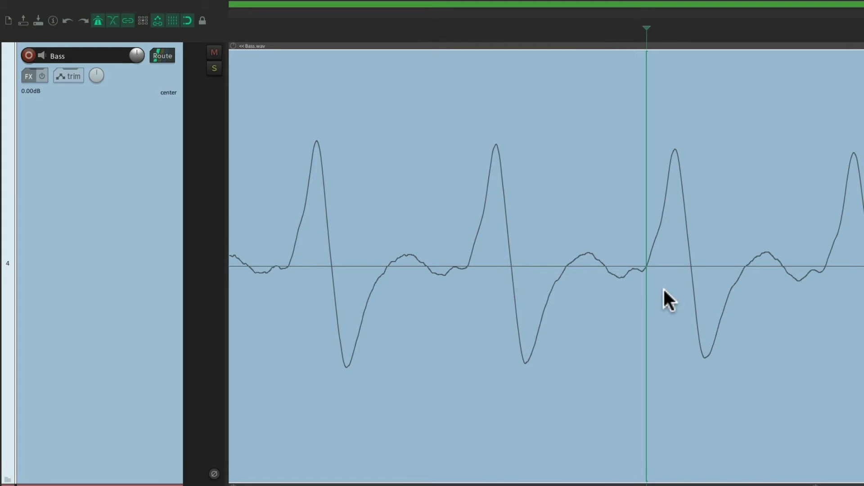
pyautogui.press('s')
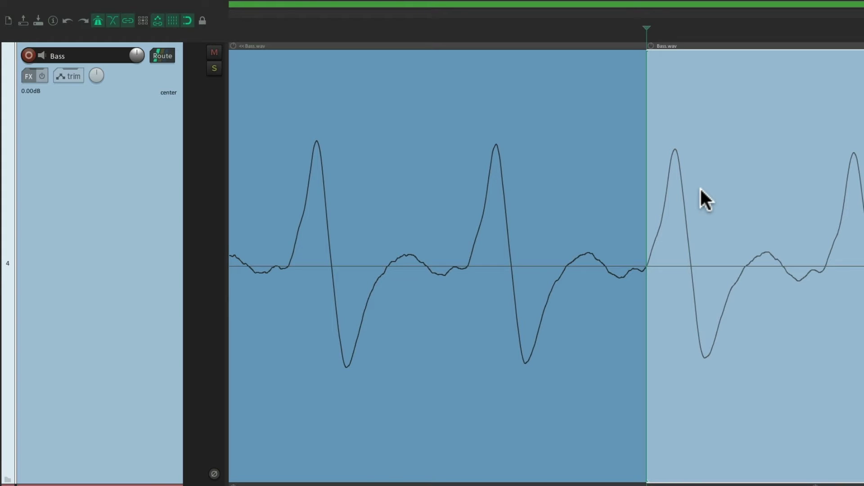
pyautogui.press('Delete')
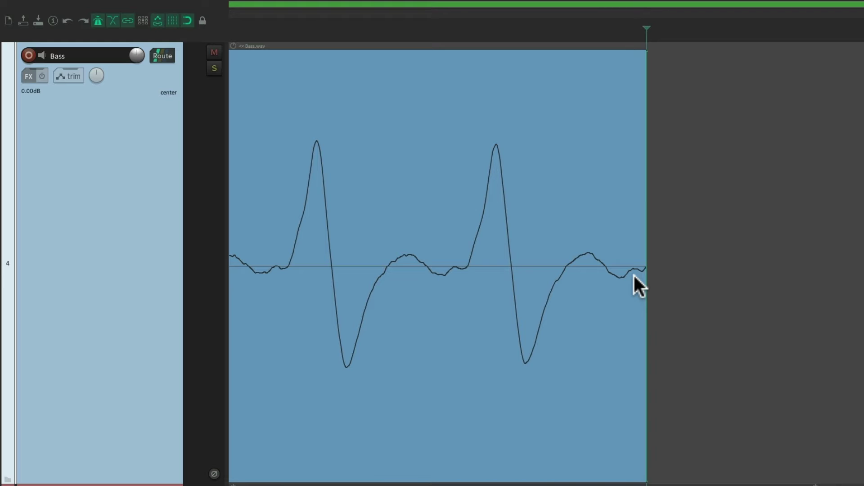
pyautogui.hotkey('ctrl', 'z')
pyautogui.hotkey('ctrl', 'z')
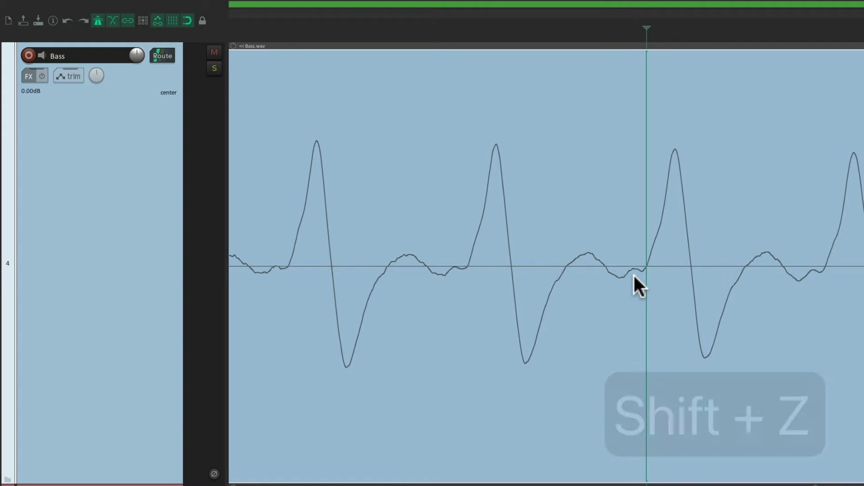
# Step: Move the edit cursor back four zero crossings, split the Bass item there and delete the part before the split
pyautogui.hotkey('shift', 'z')
pyautogui.hotkey('shift', 'z')
pyautogui.hotkey('shift', 'z')
pyautogui.hotkey('shift', 'z')
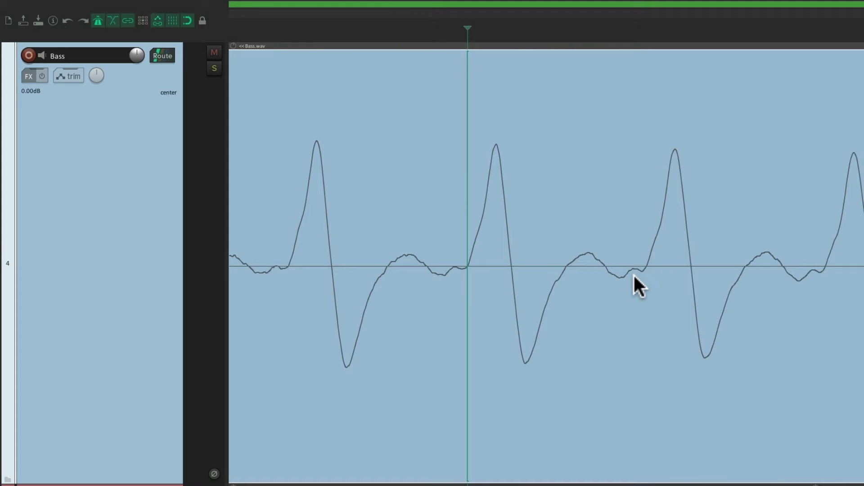
pyautogui.press('s')
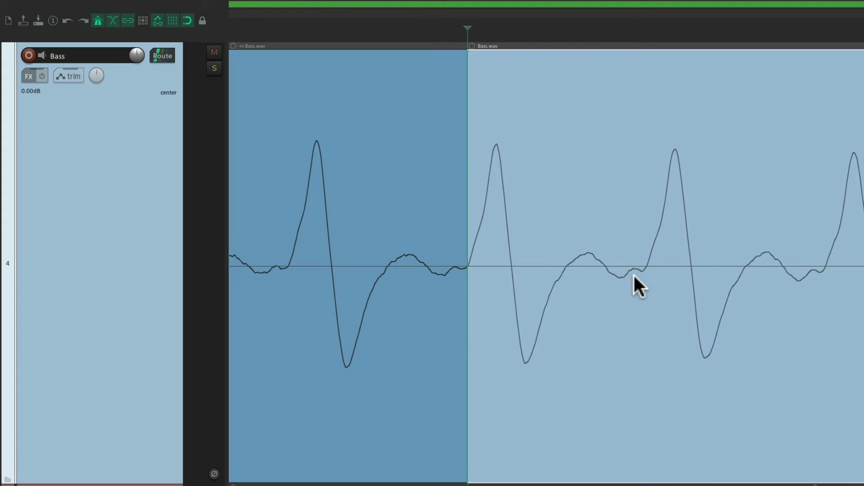
pyautogui.click(367, 131)
pyautogui.press('Delete')
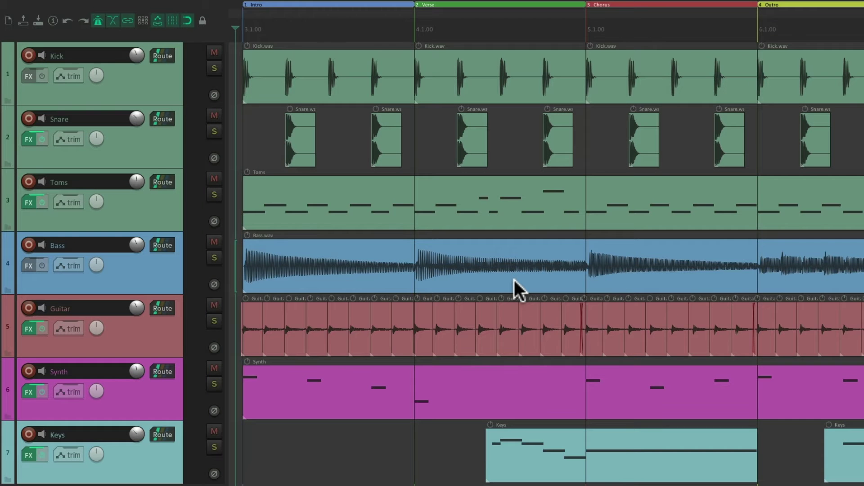
# Step: Select the Bass item on the timeline, delete it, and undo the deletion
pyautogui.press('Delete')
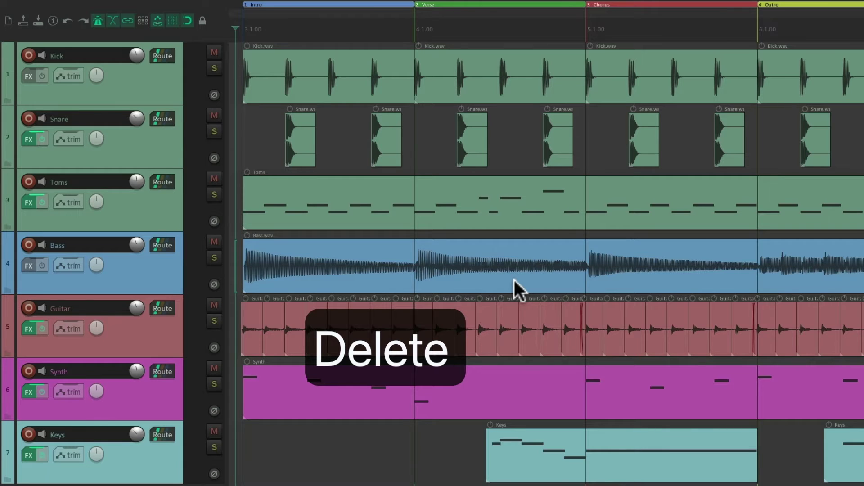
pyautogui.click(367, 253)
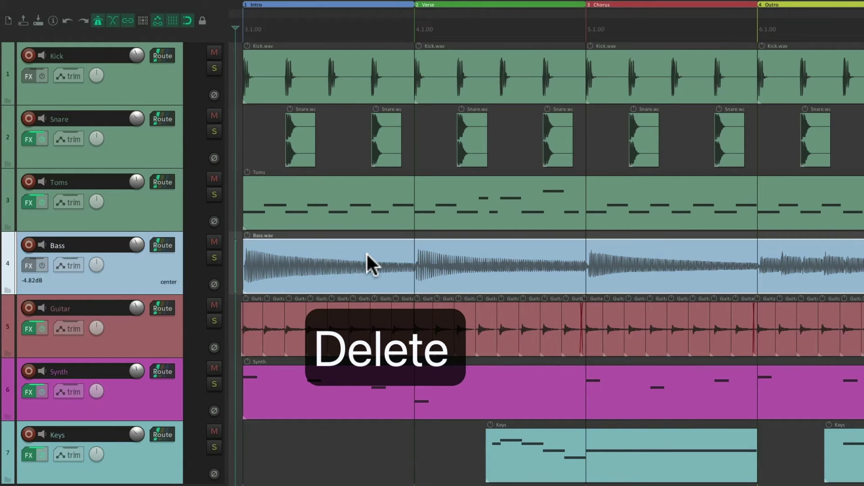
pyautogui.press('Delete')
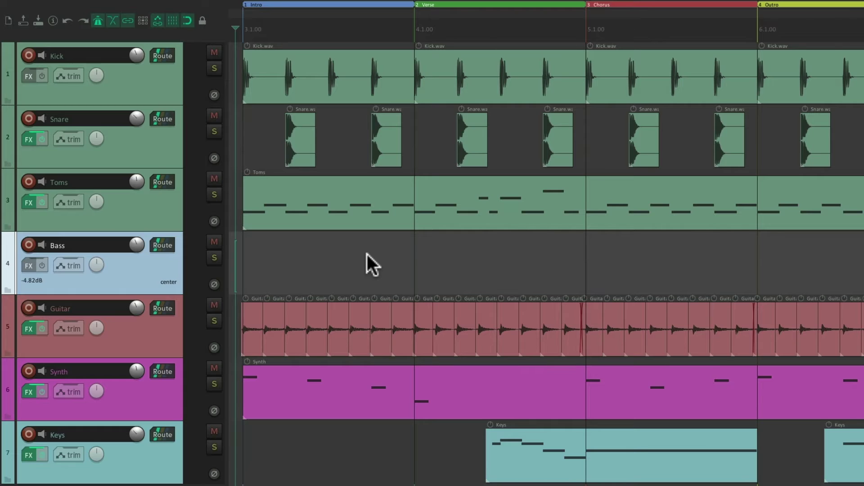
pyautogui.hotkey('ctrl', 'z')
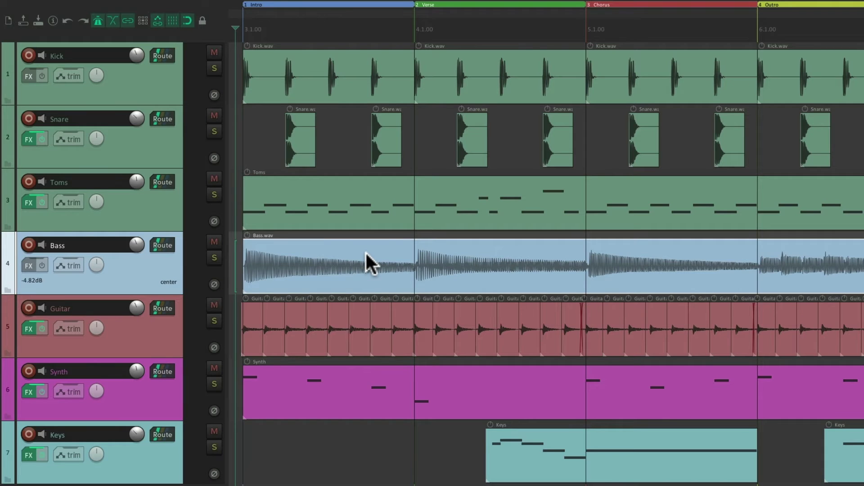
# Step: Cut the Bass item and paste it about halfway through the Verse, then undo the paste and the cut
pyautogui.press('Delete')
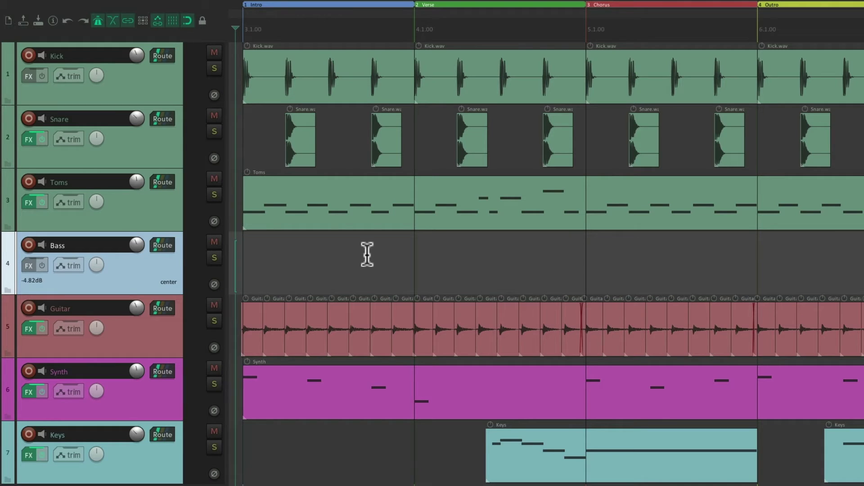
pyautogui.click(507, 264)
pyautogui.hotkey('ctrl', 'v')
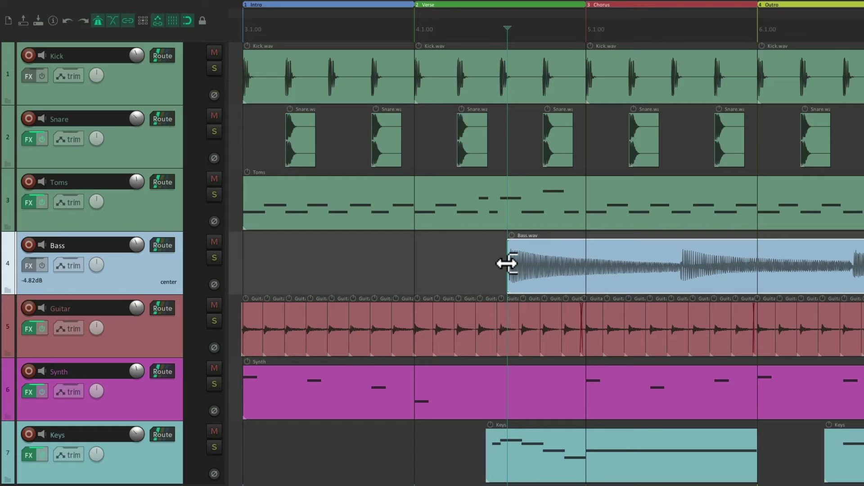
pyautogui.hotkey('ctrl', 'z')
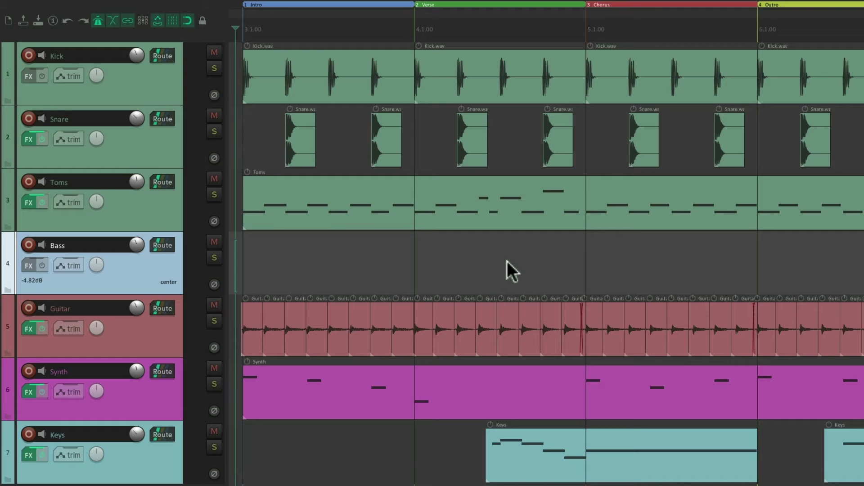
pyautogui.hotkey('ctrl', 'z')
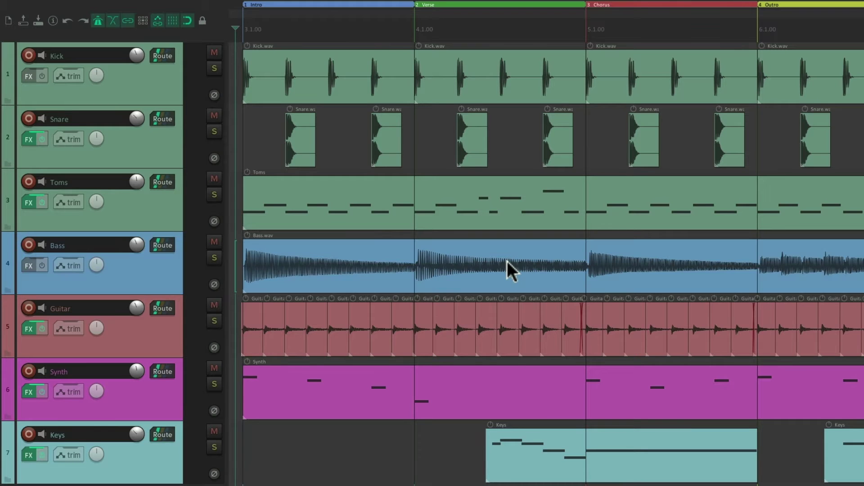
# Step: Select the Bass track, delete it with its contents, and undo the track deletion
pyautogui.click(171, 268)
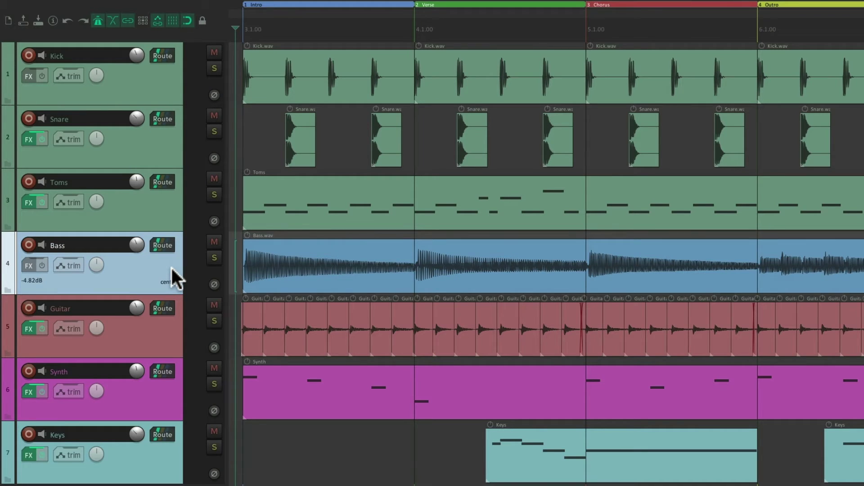
pyautogui.press('Delete')
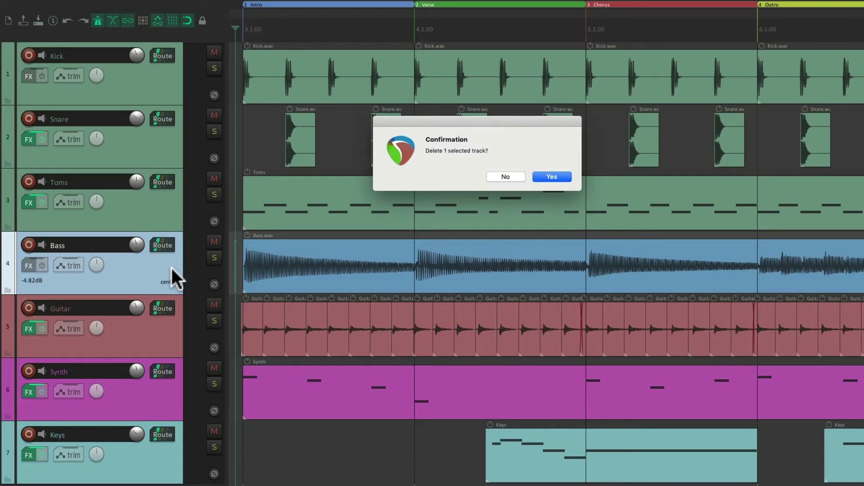
pyautogui.press('Return')
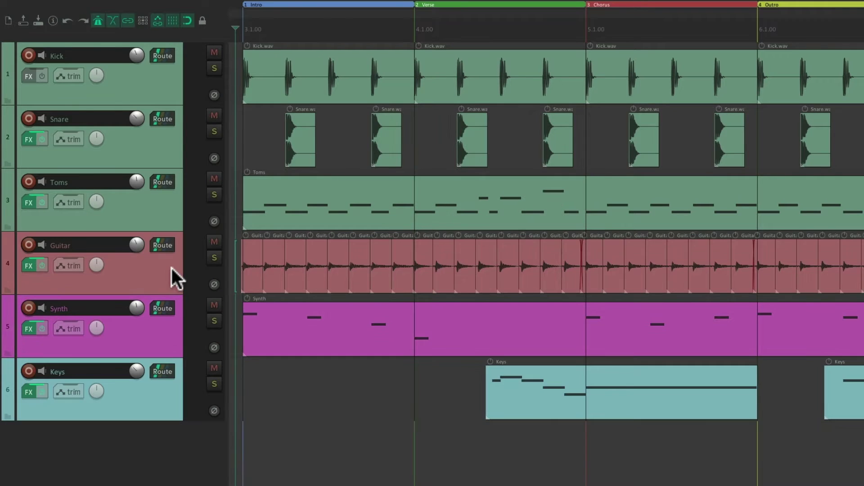
pyautogui.hotkey('ctrl', 'z')
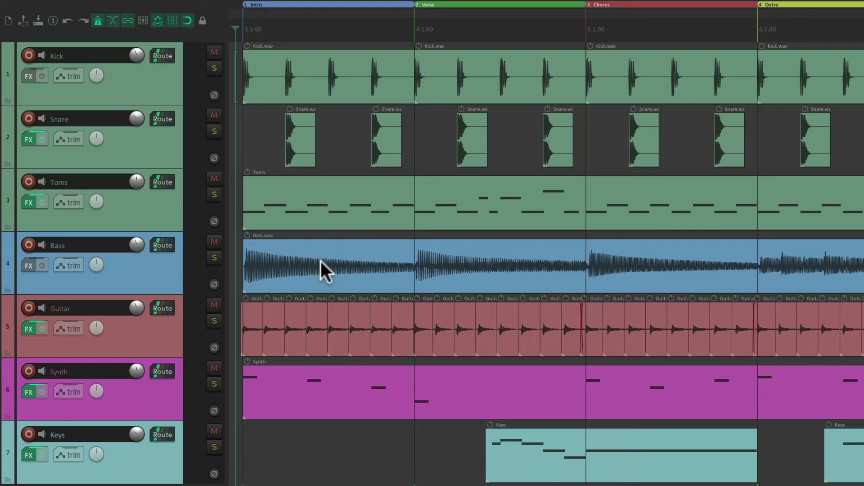
# Step: Remove only the Bass item while keeping its track, then undo the removal
pyautogui.click(444, 253)
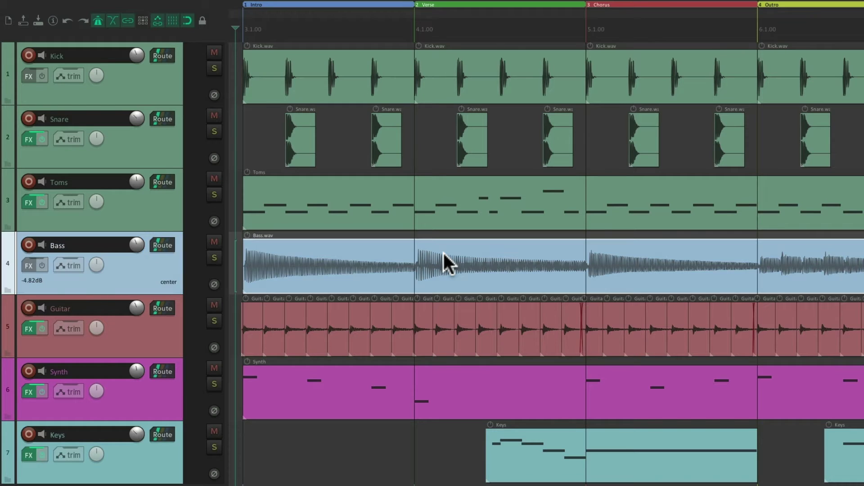
pyautogui.press('Delete')
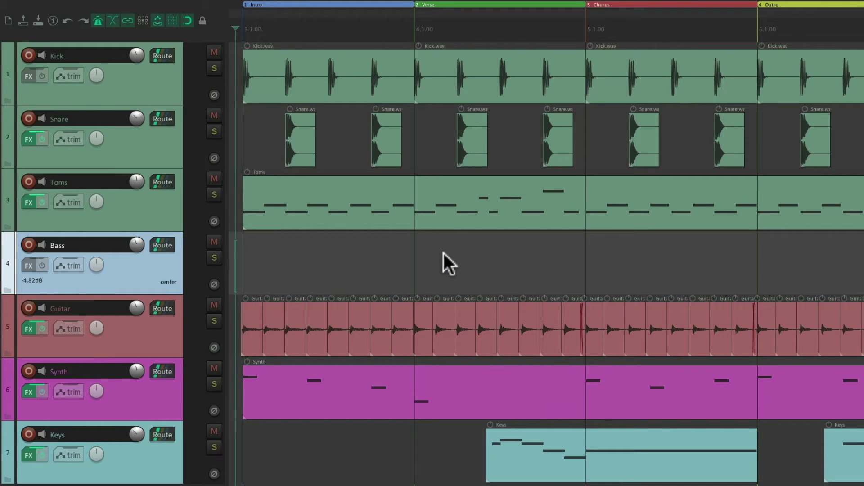
pyautogui.hotkey('ctrl', 'z')
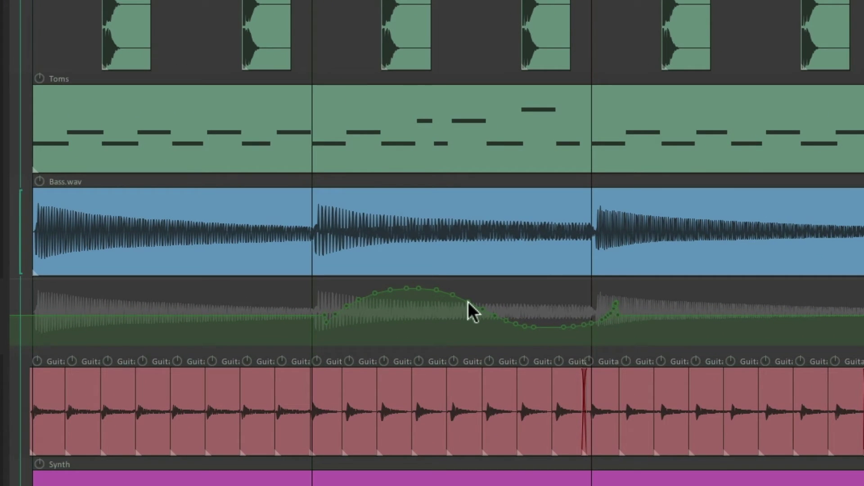
# Step: Select the automation envelope below the Bass item and clear all its points
pyautogui.click(469, 301)
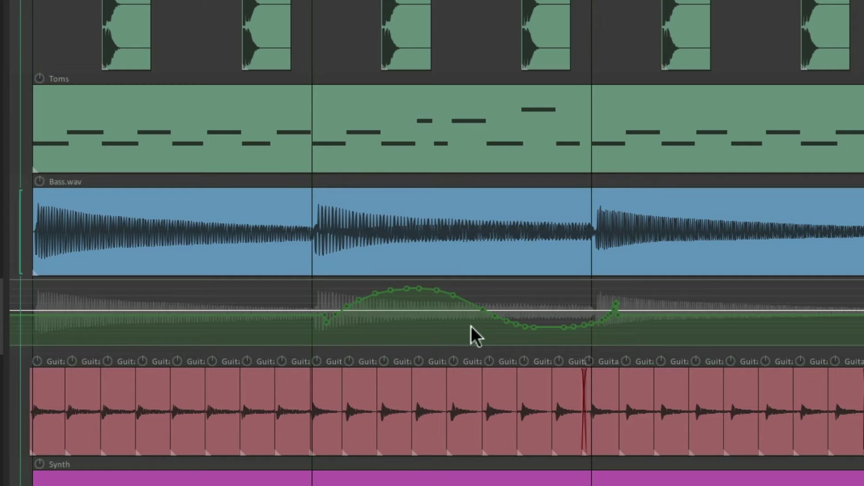
pyautogui.hotkey('ctrl', 'z')
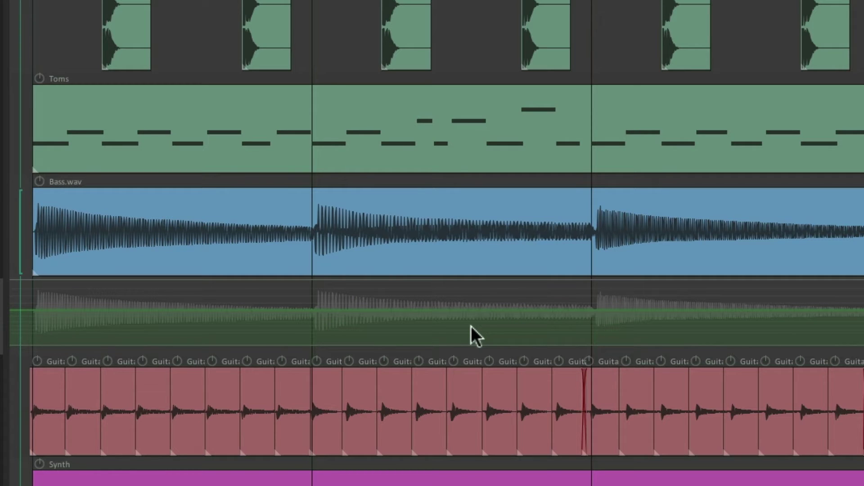
# Step: Find the action assigned to Shift+Left in the action list, check the neighbouring Shift+Right action, and close the list
pyautogui.press('?')
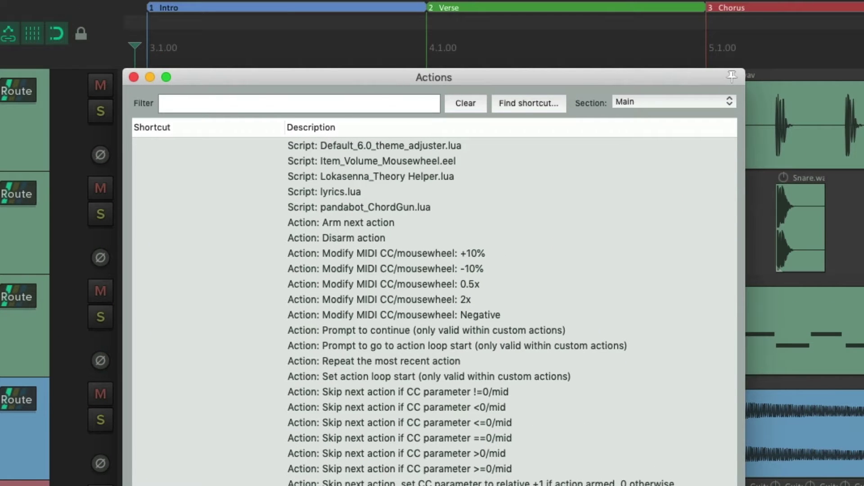
pyautogui.hotkey('shift', 'Left')
pyautogui.hotkey('shift', 'Right')
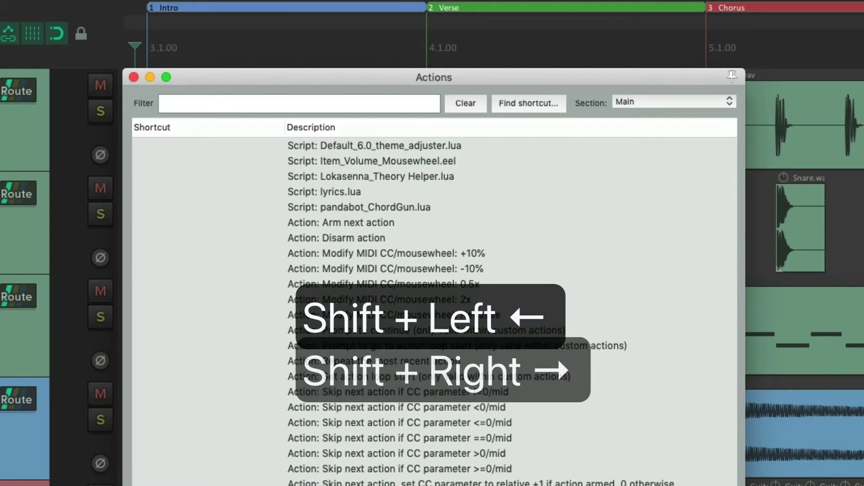
pyautogui.click(511, 105)
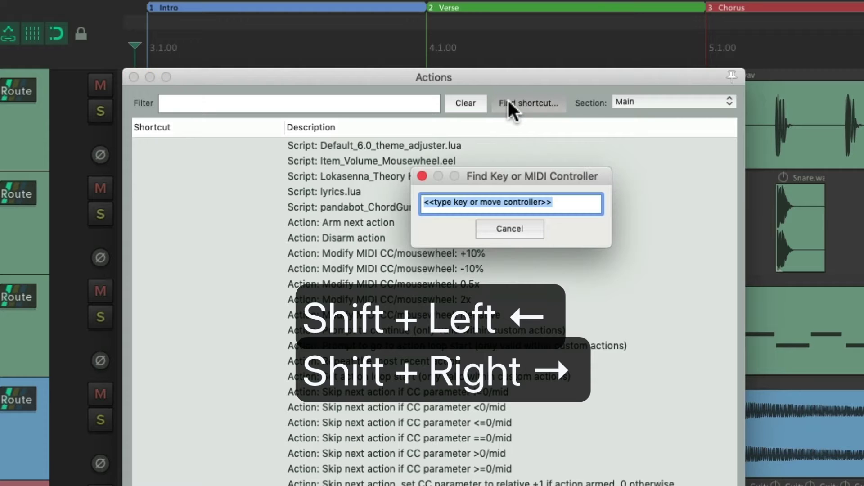
pyautogui.hotkey('shift', 'Left')
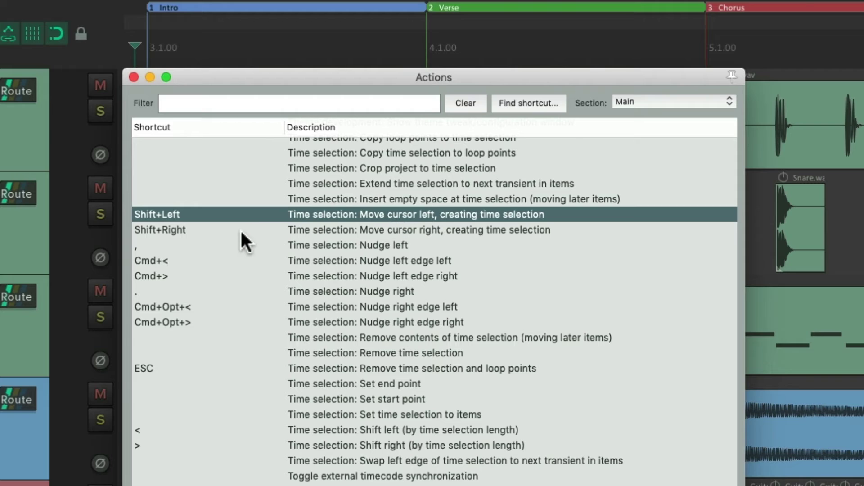
pyautogui.click(312, 230)
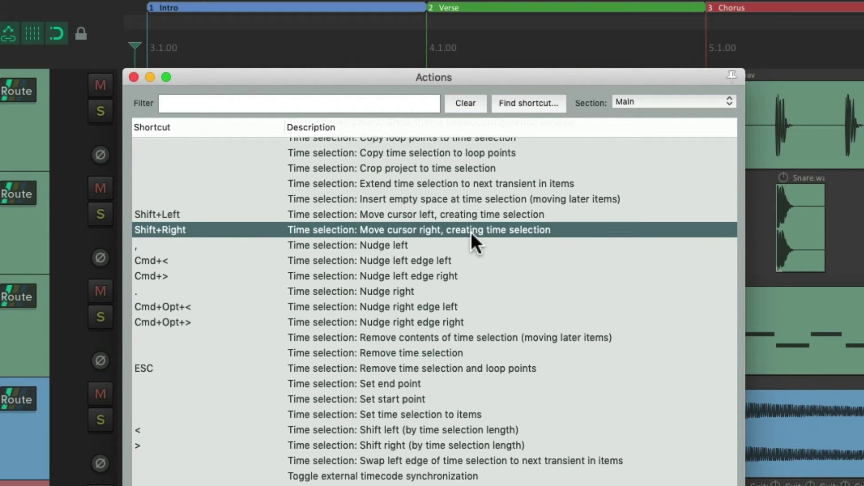
pyautogui.press('Escape')
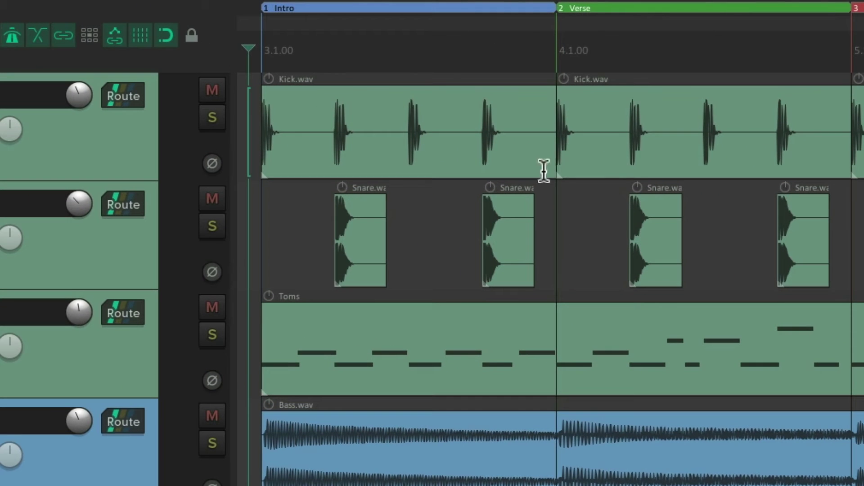
# Step: Create a time selection extending backward from just after the Intro's third kick to just after its second kick, and clear it
pyautogui.click(433, 59)
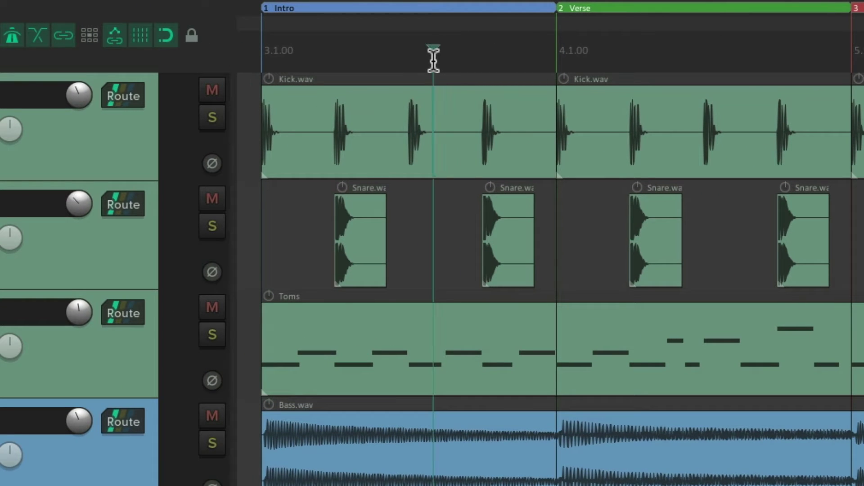
pyautogui.hotkey('shift', 'Left')
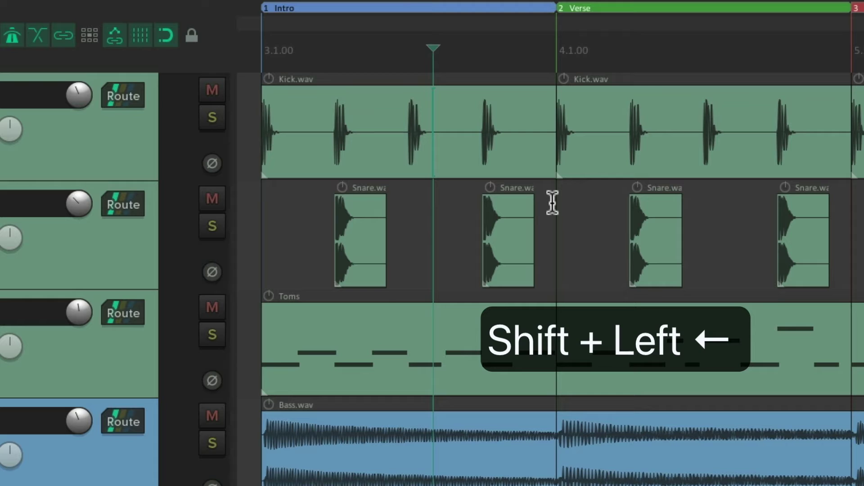
pyautogui.hotkey('shift', 'Left')
pyautogui.hotkey('shift', 'Left')
pyautogui.hotkey('shift', 'Left')
pyautogui.hotkey('shift', 'Left')
pyautogui.hotkey('shift', 'Left')
pyautogui.hotkey('shift', 'Left')
pyautogui.hotkey('shift', 'Left')
pyautogui.hotkey('shift', 'Left')
pyautogui.hotkey('shift', 'Left')
pyautogui.hotkey('shift', 'Left')
pyautogui.hotkey('shift', 'Left')
pyautogui.hotkey('shift', 'Left')
pyautogui.hotkey('shift', 'Left')
pyautogui.hotkey('shift', 'Left')
pyautogui.hotkey('shift', 'Left')
pyautogui.hotkey('shift', 'Left')
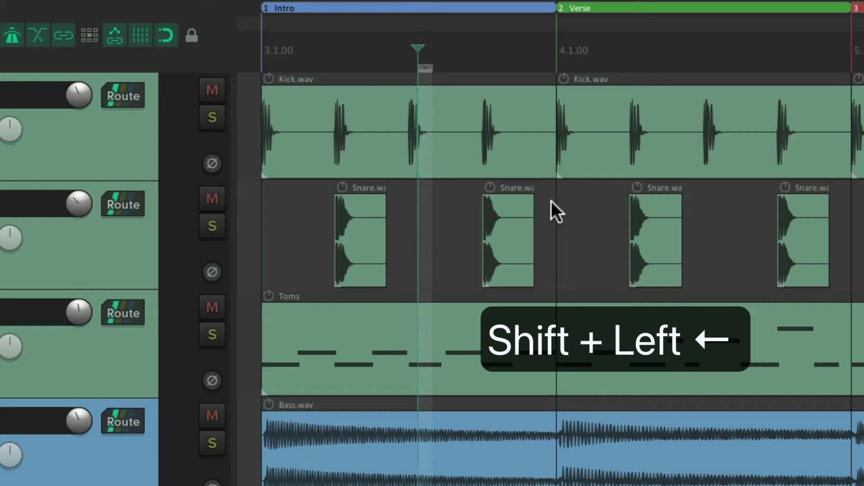
pyautogui.hotkey('shift', 'Left')
pyautogui.hotkey('shift', 'Left')
pyautogui.hotkey('shift', 'Left')
pyautogui.hotkey('shift', 'Left')
pyautogui.hotkey('shift', 'Left')
pyautogui.hotkey('shift', 'Left')
pyautogui.hotkey('shift', 'Left')
pyautogui.hotkey('shift', 'Left')
pyautogui.hotkey('shift', 'Left')
pyautogui.hotkey('shift', 'Left')
pyautogui.hotkey('shift', 'Left')
pyautogui.hotkey('shift', 'Left')
pyautogui.hotkey('shift', 'Left')
pyautogui.hotkey('shift', 'Left')
pyautogui.hotkey('shift', 'Left')
pyautogui.hotkey('shift', 'Left')
pyautogui.hotkey('shift', 'Left')
pyautogui.hotkey('shift', 'Left')
pyautogui.hotkey('shift', 'Left')
pyautogui.hotkey('shift', 'Left')
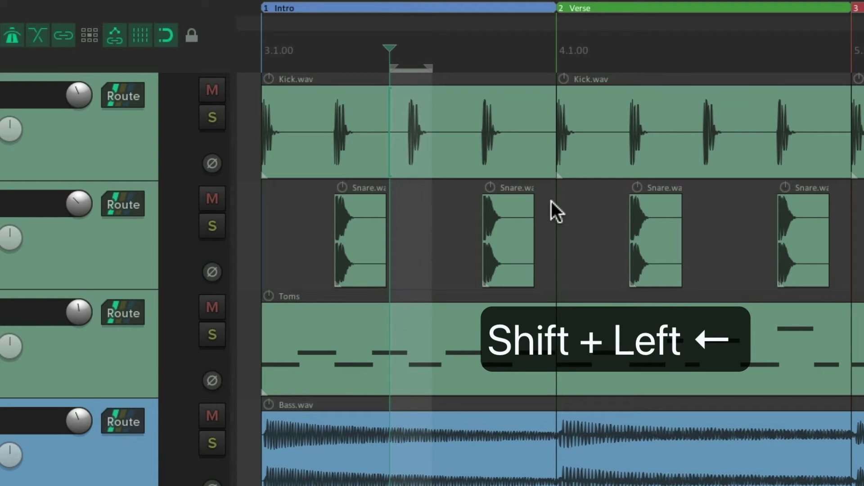
pyautogui.hotkey('shift', 'Left')
pyautogui.hotkey('shift', 'Left')
pyautogui.hotkey('shift', 'Left')
pyautogui.hotkey('shift', 'Left')
pyautogui.hotkey('shift', 'Left')
pyautogui.hotkey('shift', 'Left')
pyautogui.hotkey('shift', 'Left')
pyautogui.hotkey('shift', 'Left')
pyautogui.hotkey('shift', 'Left')
pyautogui.hotkey('shift', 'Left')
pyautogui.hotkey('shift', 'Left')
pyautogui.hotkey('shift', 'Left')
pyautogui.hotkey('shift', 'Left')
pyautogui.hotkey('shift', 'Left')
pyautogui.hotkey('shift', 'Left')
pyautogui.hotkey('shift', 'Left')
pyautogui.hotkey('shift', 'Left')
pyautogui.hotkey('shift', 'Left')
pyautogui.hotkey('shift', 'Left')
pyautogui.hotkey('shift', 'Left')
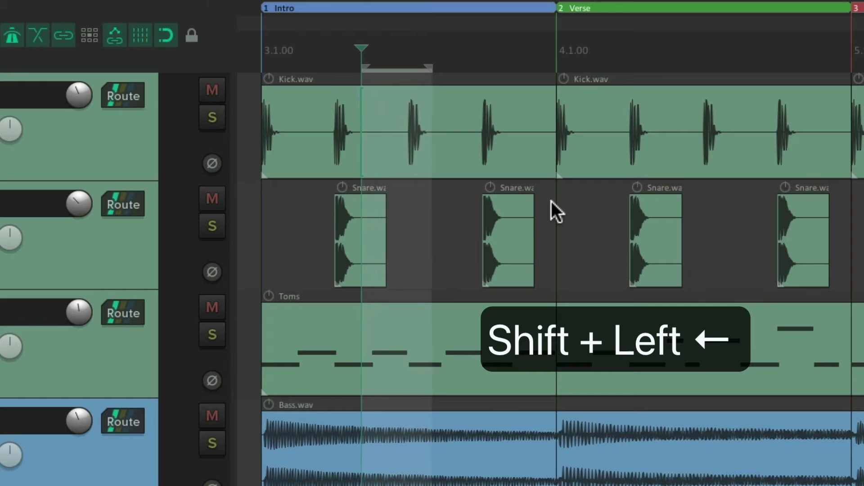
pyautogui.hotkey('shift', 'Left')
pyautogui.hotkey('shift', 'Left')
pyautogui.hotkey('shift', 'Left')
pyautogui.hotkey('shift', 'Left')
pyautogui.hotkey('shift', 'Left')
pyautogui.hotkey('shift', 'Left')
pyautogui.press('Escape')
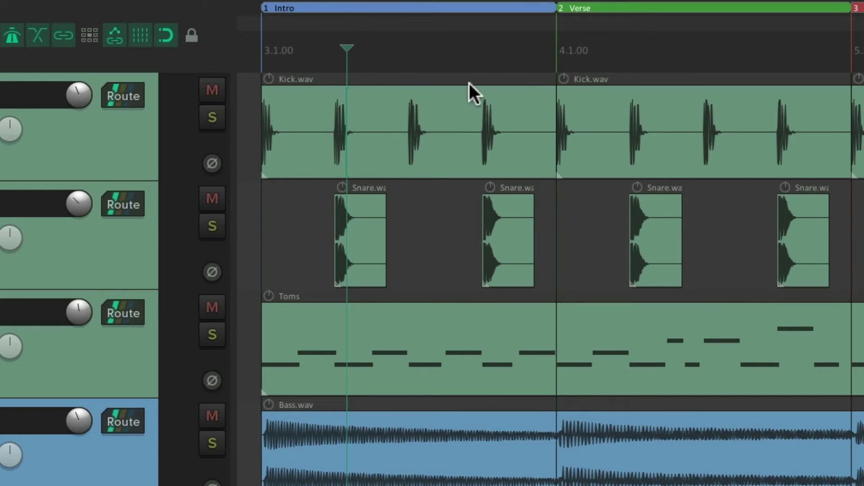
# Step: Place the edit cursor just after the Intro's third kick and extend a time selection forward to the start of the fourth kick
pyautogui.click(428, 56)
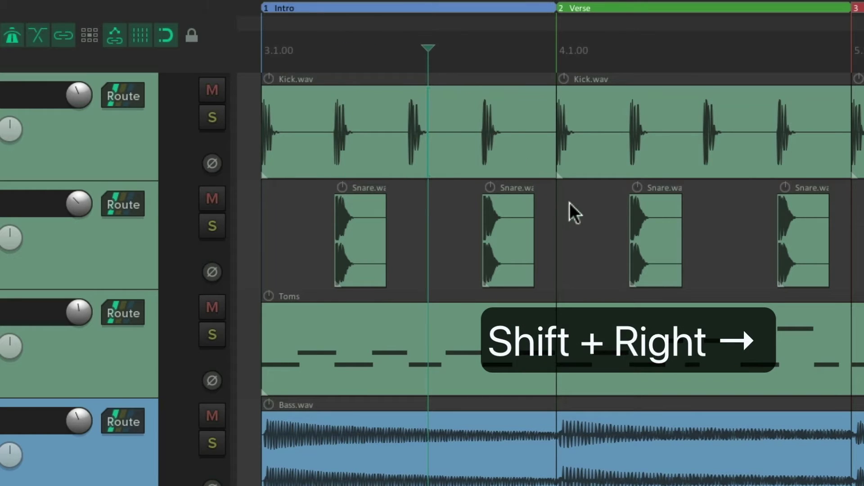
pyautogui.hotkey('shift', 'Right')
pyautogui.hotkey('shift', 'Right')
pyautogui.hotkey('shift', 'Right')
pyautogui.hotkey('shift', 'Right')
pyautogui.hotkey('shift', 'Right')
pyautogui.hotkey('shift', 'Right')
pyautogui.hotkey('shift', 'Right')
pyautogui.hotkey('shift', 'Right')
pyautogui.hotkey('shift', 'Right')
pyautogui.hotkey('shift', 'Right')
pyautogui.hotkey('shift', 'Right')
pyautogui.hotkey('shift', 'Right')
pyautogui.hotkey('shift', 'Right')
pyautogui.hotkey('shift', 'Right')
pyautogui.hotkey('shift', 'Right')
pyautogui.hotkey('shift', 'Right')
pyautogui.hotkey('shift', 'Right')
pyautogui.hotkey('shift', 'Right')
pyautogui.hotkey('shift', 'Right')
pyautogui.hotkey('shift', 'Right')
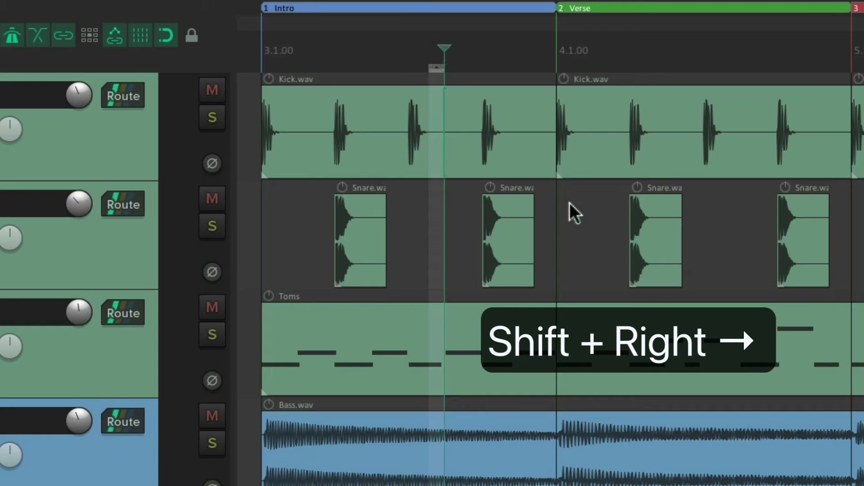
pyautogui.hotkey('shift', 'Right')
pyautogui.hotkey('shift', 'Right')
pyautogui.hotkey('shift', 'Right')
pyautogui.hotkey('shift', 'Right')
pyautogui.hotkey('shift', 'Right')
pyautogui.hotkey('shift', 'Right')
pyautogui.hotkey('shift', 'Right')
pyautogui.hotkey('shift', 'Right')
pyautogui.hotkey('shift', 'Right')
pyautogui.hotkey('shift', 'Right')
pyautogui.hotkey('shift', 'Right')
pyautogui.hotkey('shift', 'Right')
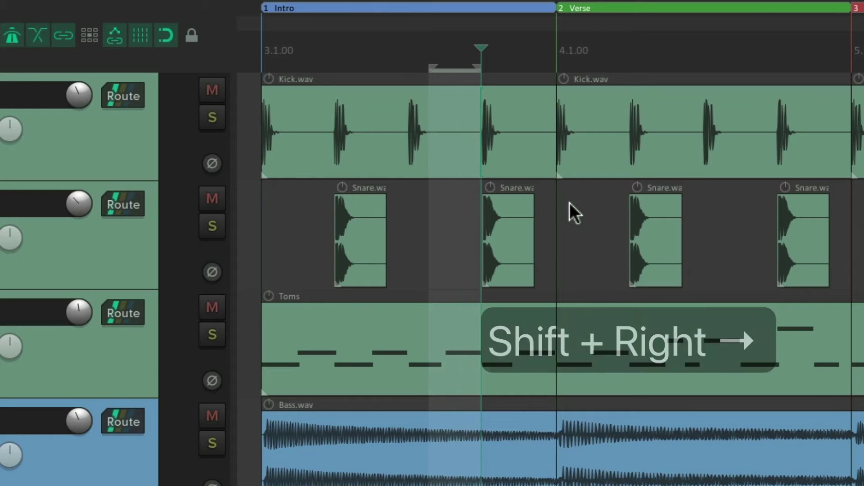
# Step: Shorten the time selection by moving its end back before the Intro's fourth kick
pyautogui.hotkey('shift', 'Left')
pyautogui.hotkey('shift', 'Left')
pyautogui.hotkey('shift', 'Left')
pyautogui.hotkey('shift', 'Left')
pyautogui.hotkey('shift', 'Left')
pyautogui.hotkey('shift', 'Left')
pyautogui.hotkey('shift', 'Left')
pyautogui.hotkey('shift', 'Left')
pyautogui.hotkey('shift', 'Left')
pyautogui.hotkey('shift', 'Left')
pyautogui.hotkey('shift', 'Left')
pyautogui.hotkey('shift', 'Left')
pyautogui.hotkey('shift', 'Left')
pyautogui.hotkey('shift', 'Left')
pyautogui.hotkey('shift', 'Left')
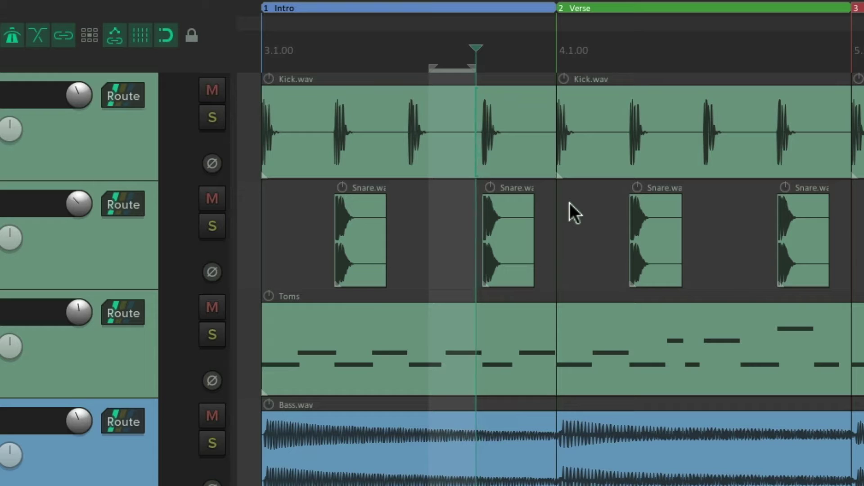
# Step: Lengthen the time selection so its end lies just past the Intro's fourth kick
pyautogui.hotkey('shift', 'Right')
pyautogui.hotkey('shift', 'Right')
pyautogui.hotkey('shift', 'Right')
pyautogui.hotkey('shift', 'Right')
pyautogui.hotkey('shift', 'Right')
pyautogui.hotkey('shift', 'Right')
pyautogui.hotkey('shift', 'Right')
pyautogui.hotkey('shift', 'Right')
pyautogui.hotkey('shift', 'Right')
pyautogui.hotkey('shift', 'Right')
pyautogui.hotkey('shift', 'Right')
pyautogui.hotkey('shift', 'Right')
pyautogui.hotkey('shift', 'Right')
pyautogui.hotkey('shift', 'Right')
pyautogui.hotkey('shift', 'Right')
pyautogui.hotkey('shift', 'Right')
pyautogui.hotkey('shift', 'Right')
pyautogui.hotkey('shift', 'Right')
pyautogui.hotkey('shift', 'Right')
pyautogui.hotkey('shift', 'Right')
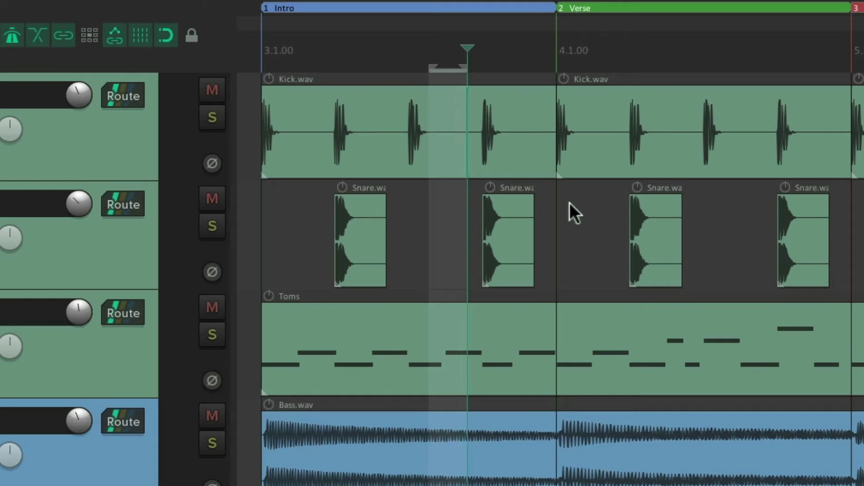
pyautogui.hotkey('shift', 'Right')
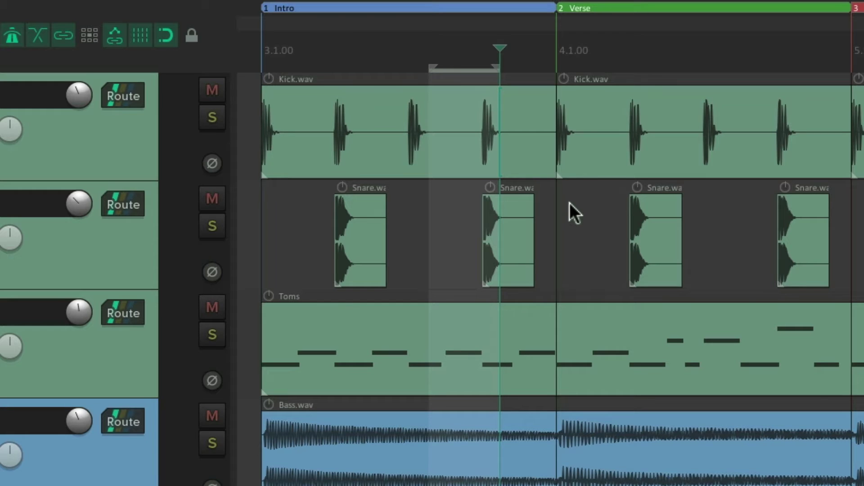
# Step: Make a time selection in the Verse spanning its second and third kicks
pyautogui.moveTo(599, 54); pyautogui.dragTo(739, 54)
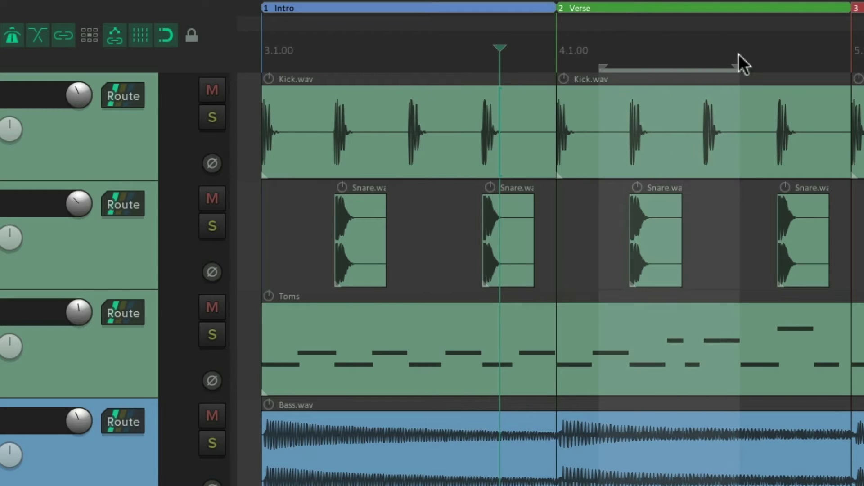
# Step: Place the edit cursor between the Intro's third and fourth kicks, extend a time selection backward to before the third kick, and clear it
pyautogui.click(439, 54)
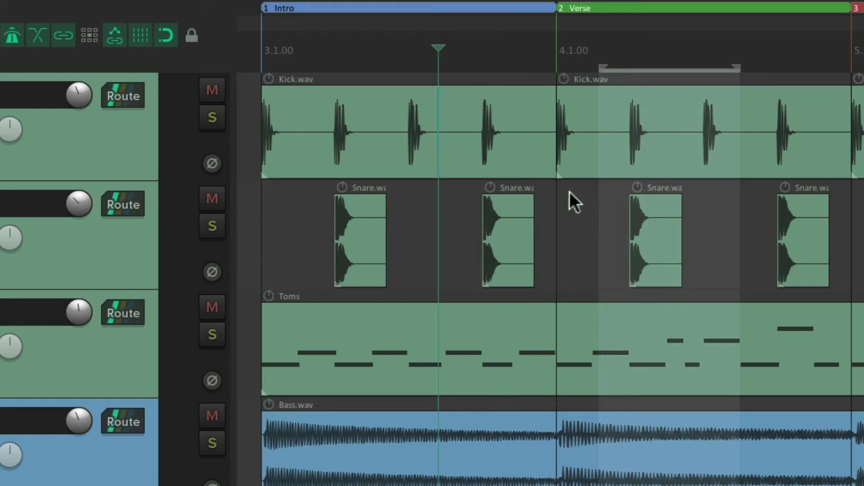
pyautogui.hotkey('shift', 'Left')
pyautogui.hotkey('shift', 'Left')
pyautogui.hotkey('shift', 'Left')
pyautogui.hotkey('shift', 'Left')
pyautogui.hotkey('shift', 'Left')
pyautogui.hotkey('shift', 'Left')
pyautogui.hotkey('shift', 'Left')
pyautogui.hotkey('shift', 'Left')
pyautogui.hotkey('shift', 'Left')
pyautogui.hotkey('shift', 'Left')
pyautogui.hotkey('shift', 'Left')
pyautogui.hotkey('shift', 'Left')
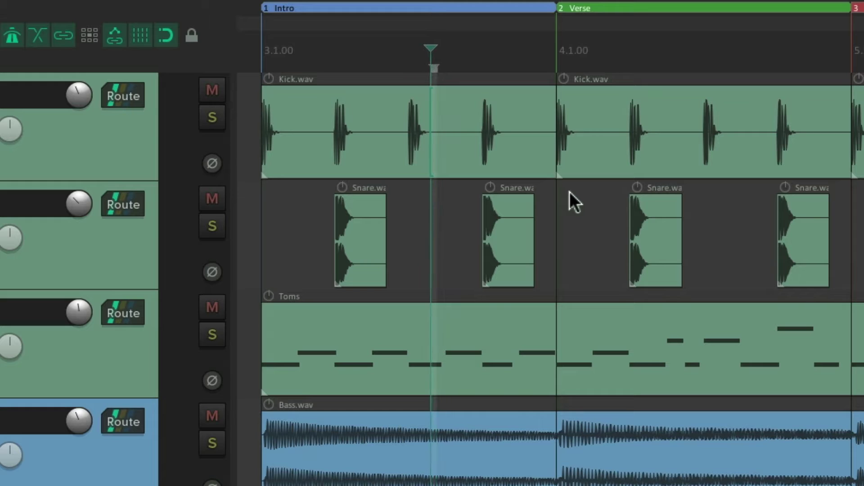
pyautogui.hotkey('shift', 'Left')
pyautogui.hotkey('shift', 'Left')
pyautogui.hotkey('shift', 'Left')
pyautogui.hotkey('shift', 'Left')
pyautogui.hotkey('shift', 'Left')
pyautogui.hotkey('shift', 'Left')
pyautogui.hotkey('shift', 'Left')
pyautogui.hotkey('shift', 'Left')
pyautogui.hotkey('shift', 'Left')
pyautogui.hotkey('shift', 'Left')
pyautogui.hotkey('shift', 'Left')
pyautogui.hotkey('shift', 'Left')
pyautogui.hotkey('shift', 'Left')
pyautogui.hotkey('shift', 'Left')
pyautogui.hotkey('shift', 'Left')
pyautogui.hotkey('shift', 'Left')
pyautogui.hotkey('shift', 'Left')
pyautogui.hotkey('shift', 'Left')
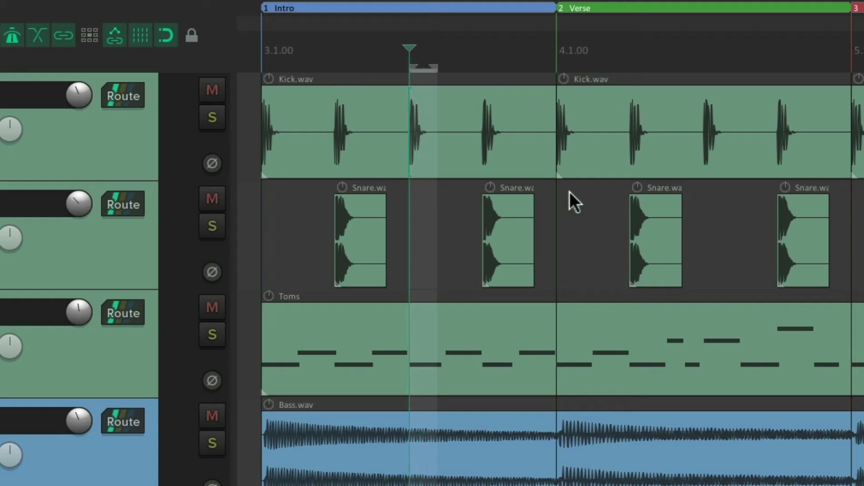
pyautogui.hotkey('shift', 'Left')
pyautogui.hotkey('shift', 'Left')
pyautogui.hotkey('shift', 'Left')
pyautogui.hotkey('shift', 'Left')
pyautogui.hotkey('shift', 'Left')
pyautogui.hotkey('shift', 'Left')
pyautogui.hotkey('shift', 'Left')
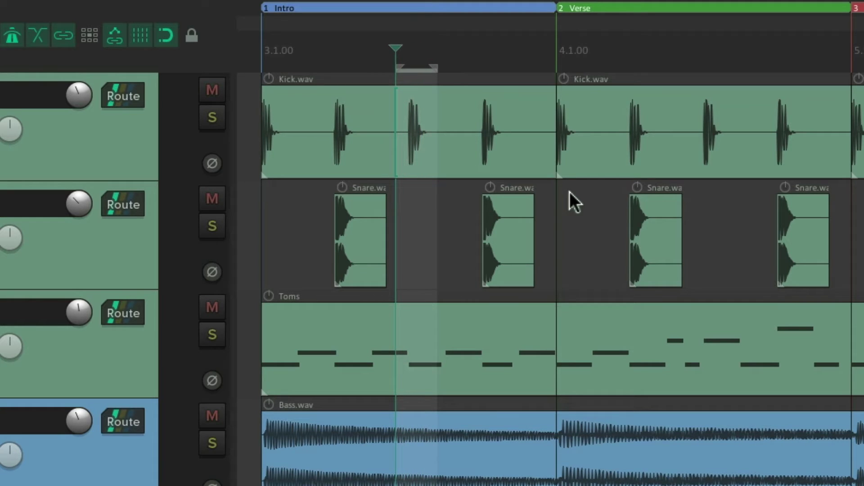
pyautogui.press('Escape')
# Step: Place the edit cursor between the Intro's third and fourth kicks and extend a time selection forward, stopping before the fourth kick
pyautogui.click(437, 63)
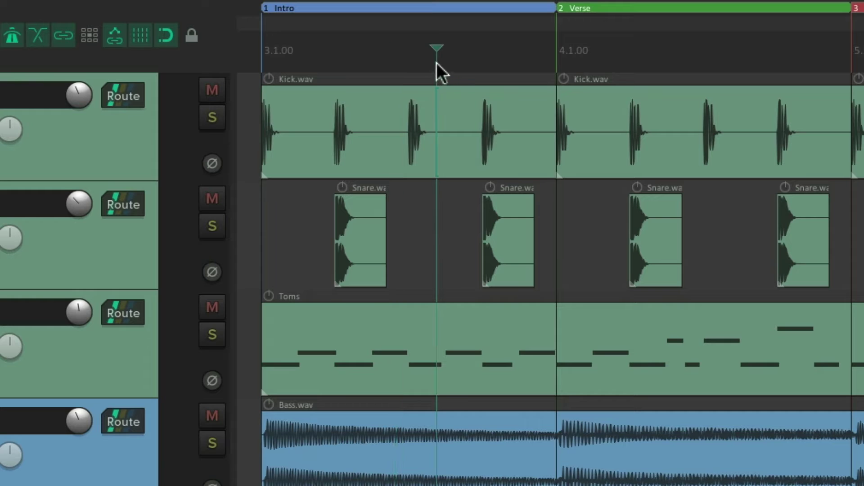
pyautogui.hotkey('shift', 'Right')
pyautogui.hotkey('shift', 'Right')
pyautogui.hotkey('shift', 'Right')
pyautogui.hotkey('shift', 'Right')
pyautogui.hotkey('shift', 'Right')
pyautogui.hotkey('shift', 'Right')
pyautogui.hotkey('shift', 'Right')
pyautogui.hotkey('shift', 'Right')
pyautogui.hotkey('shift', 'Right')
pyautogui.hotkey('shift', 'Right')
pyautogui.hotkey('shift', 'Right')
pyautogui.hotkey('shift', 'Right')
pyautogui.hotkey('shift', 'Right')
pyautogui.hotkey('shift', 'Right')
pyautogui.hotkey('shift', 'Right')
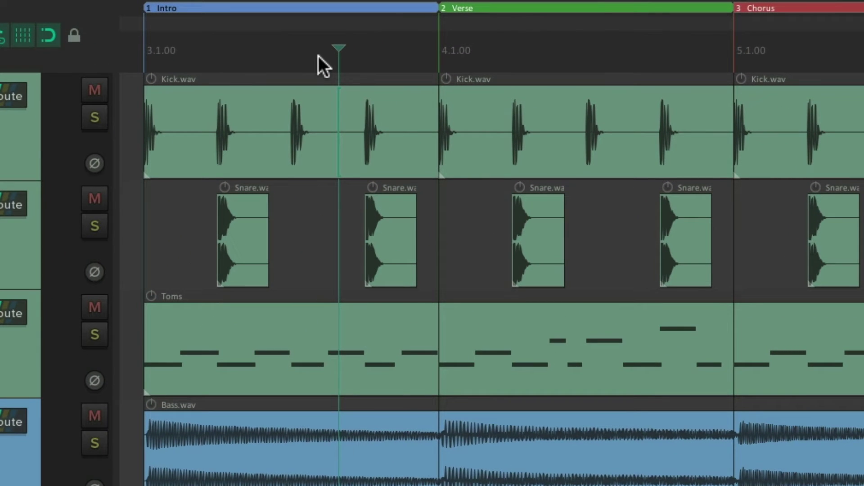
# Step: Make a time selection from before the Intro's fourth kick to past the Verse's third kick, and place the edit cursor after the Intro's first kick
pyautogui.moveTo(331, 59); pyautogui.dragTo(628, 54)
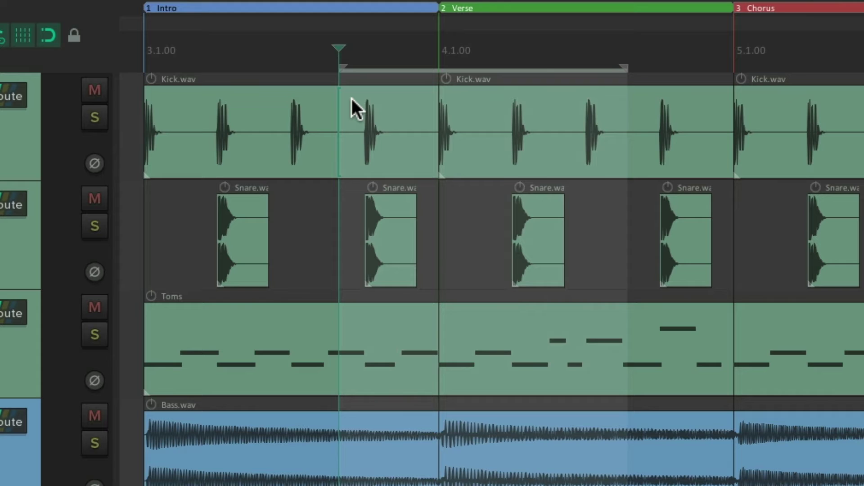
pyautogui.click(190, 57)
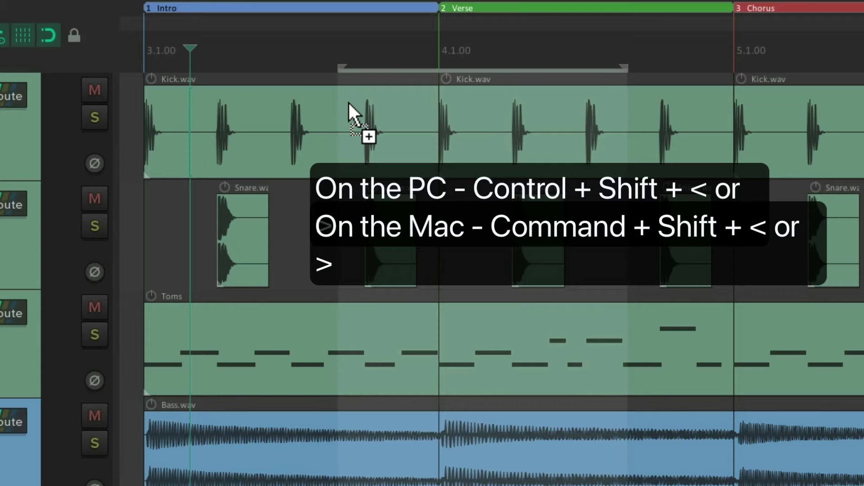
# Step: Nudge the start of the time selection earlier toward the Intro's third kick, and move it forward past the fourth kick
pyautogui.hotkey('ctrl', 'shift', ',')
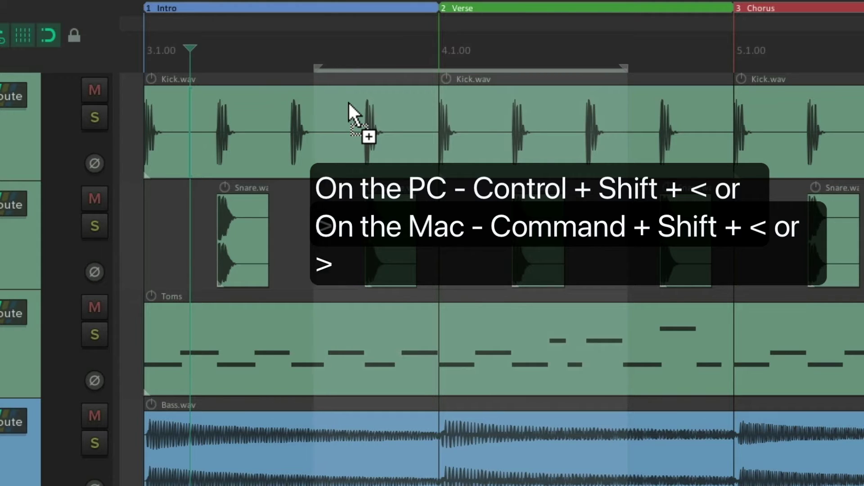
pyautogui.hotkey('ctrl', 'shift', ',')
pyautogui.hotkey('ctrl', 'shift', '.')
pyautogui.hotkey('ctrl', 'shift', '.')
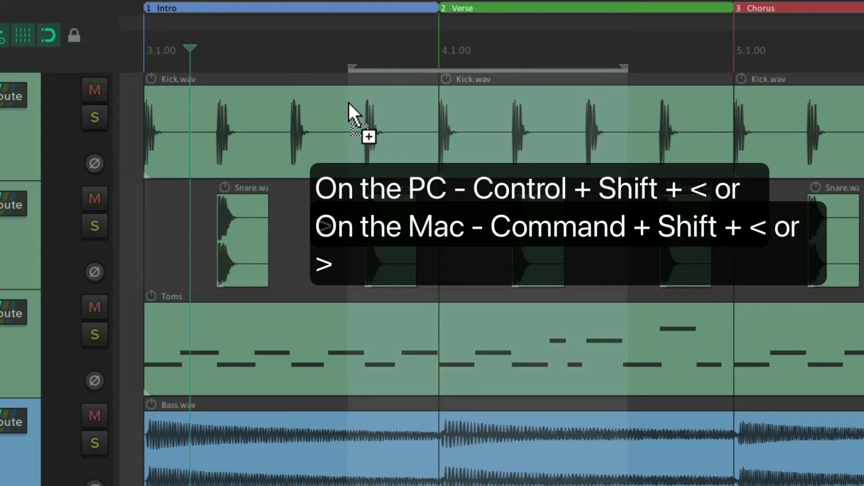
pyautogui.hotkey('ctrl', 'shift', '.')
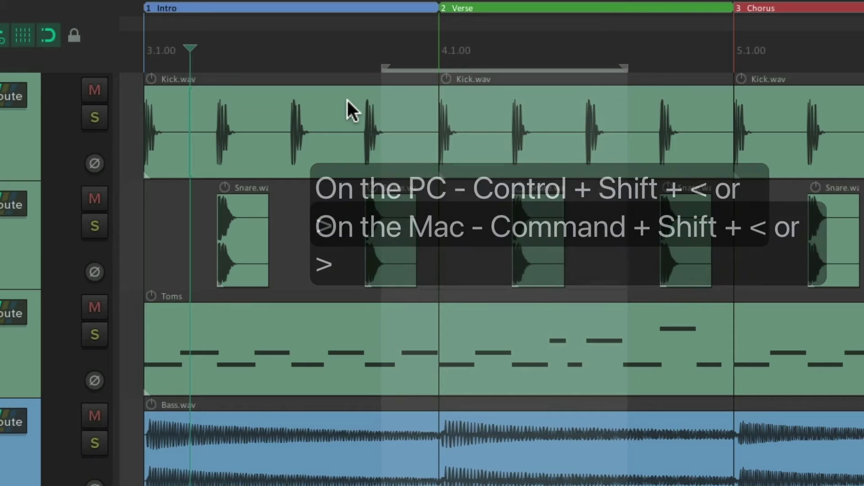
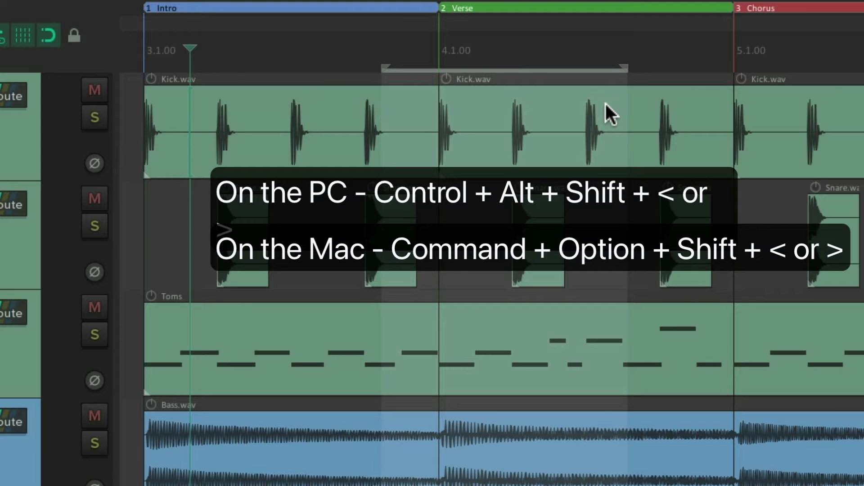
# Step: Nudge only the end of the time selection later, toward the Verse's fourth kick
pyautogui.hotkey('ctrl', 'alt', 'shift', '.')
pyautogui.hotkey('ctrl', 'alt', 'shift', '.')
pyautogui.hotkey('ctrl', 'alt', 'shift', '.')
pyautogui.hotkey('ctrl', 'alt', 'shift', '.')
pyautogui.hotkey('ctrl', 'alt', 'shift', '.')
pyautogui.hotkey('ctrl', 'alt', 'shift', '.')
# Step: Move the selection's end back to just after the Verse's third kick and clear the time selection
pyautogui.hotkey('ctrl', 'alt', 'shift', ',')
pyautogui.hotkey('ctrl', 'alt', 'shift', ',')
pyautogui.hotkey('ctrl', 'alt', 'shift', ',')
pyautogui.hotkey('ctrl', 'alt', 'shift', ',')
pyautogui.hotkey('ctrl', 'alt', 'shift', ',')
pyautogui.hotkey('ctrl', 'alt', 'shift', ',')
pyautogui.hotkey('ctrl', 'alt', 'shift', ',')
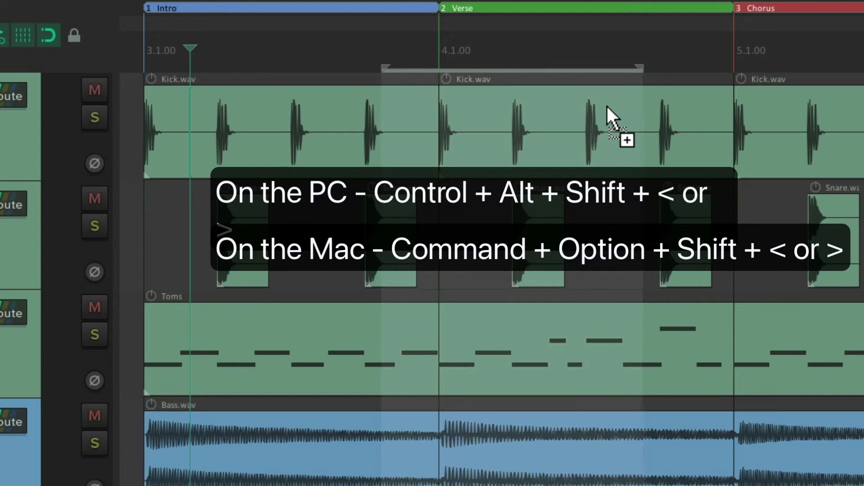
pyautogui.hotkey('ctrl', 'alt', 'shift', ',')
pyautogui.hotkey('ctrl', 'alt', 'shift', ',')
pyautogui.hotkey('ctrl', 'alt', 'shift', ',')
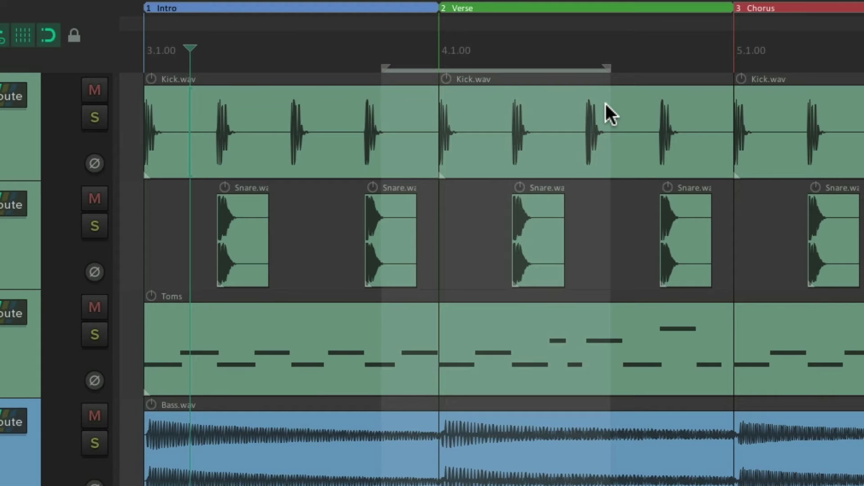
pyautogui.press('Escape')
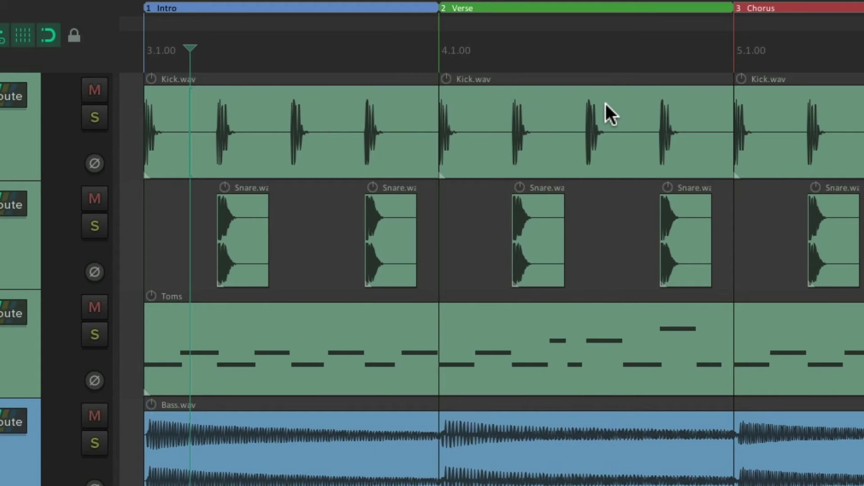
# Step: Place the edit cursor between the Intro's third and fourth kicks and extend a short time selection backward, reversing it forward again
pyautogui.click(335, 55)
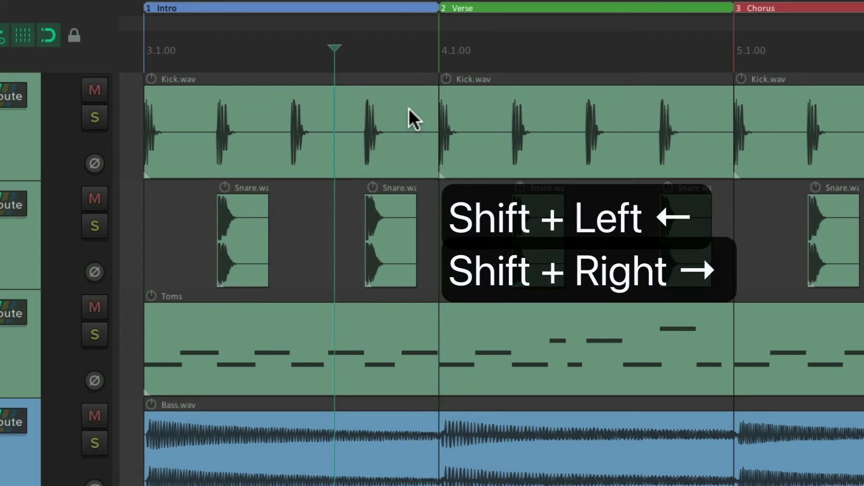
pyautogui.hotkey('shift', 'Left')
pyautogui.hotkey('shift', 'Left')
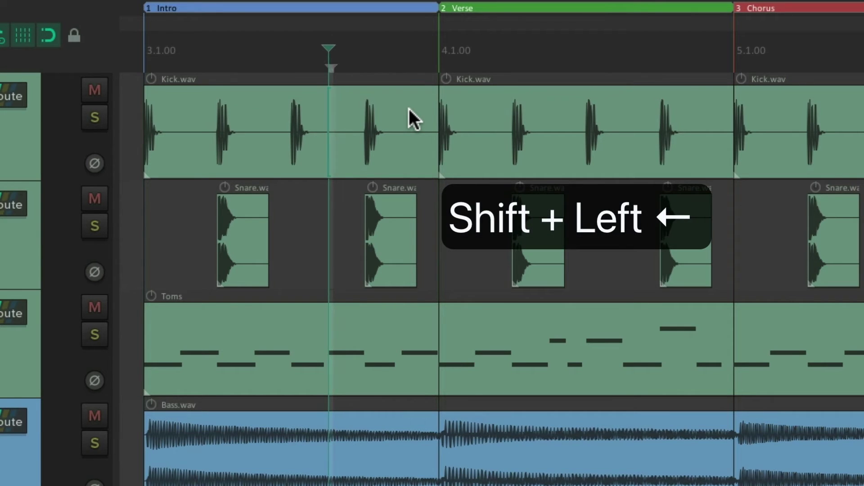
pyautogui.hotkey('shift', 'Left')
pyautogui.hotkey('shift', 'Right')
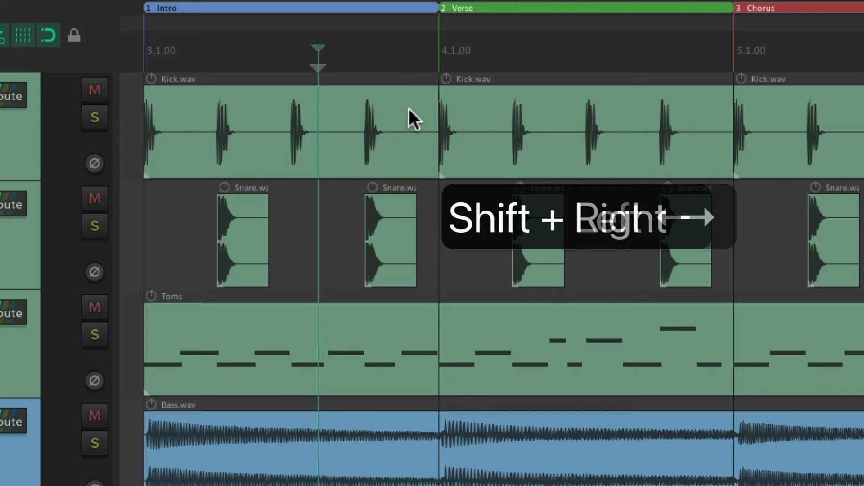
pyautogui.hotkey('shift', 'Right')
pyautogui.hotkey('shift', 'Right')
pyautogui.hotkey('shift', 'Right')
pyautogui.hotkey('shift', 'Right')
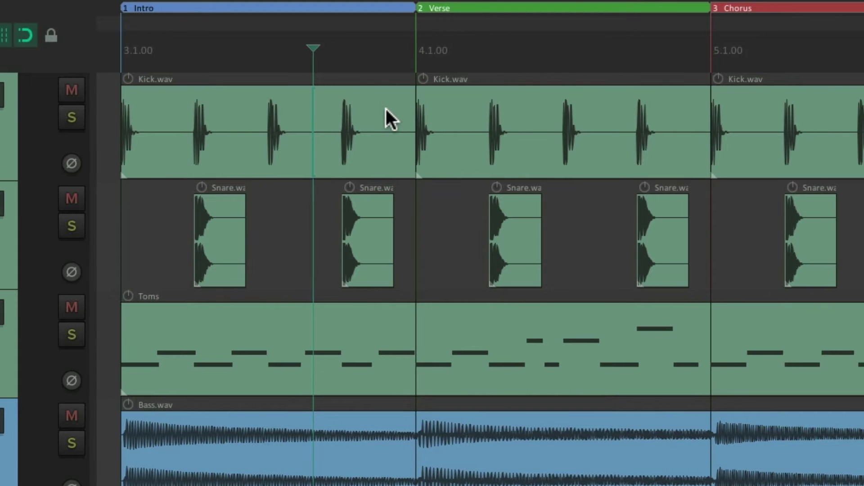
# Step: Make a time selection from before the Intro's fourth kick to past the Verse's third kick, and nudge its start before the edit cursor
pyautogui.moveTo(304, 62); pyautogui.dragTo(605, 59)
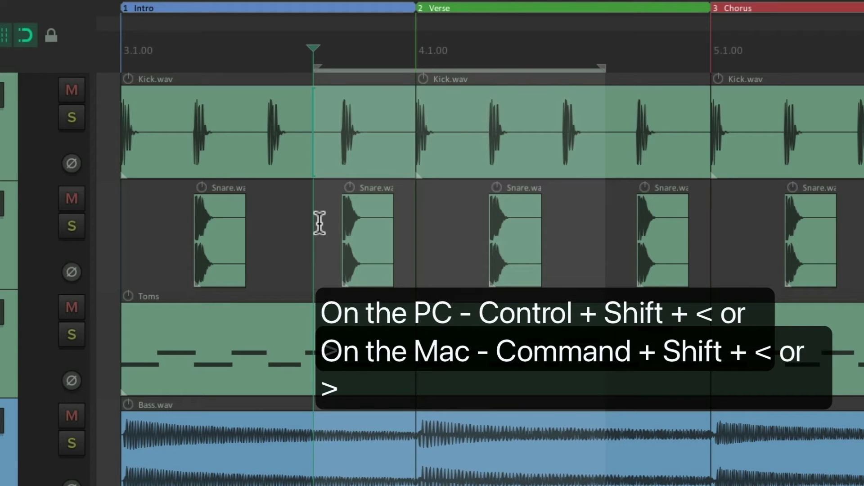
pyautogui.hotkey('ctrl', 'shift', ',')
pyautogui.hotkey('ctrl', 'shift', ',')
pyautogui.hotkey('ctrl', 'shift', ',')
pyautogui.hotkey('ctrl', 'shift', ',')
pyautogui.hotkey('ctrl', 'shift', ',')
pyautogui.hotkey('ctrl', 'shift', ',')
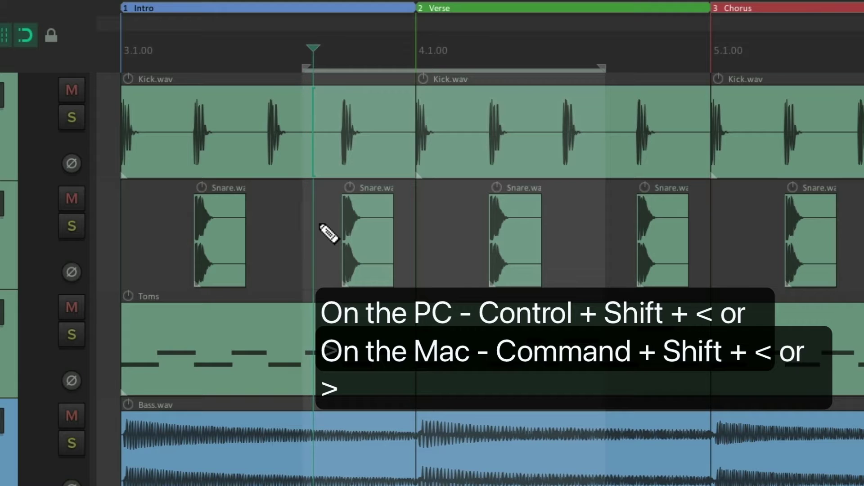
# Step: Nudge the start of the time selection later past the edit cursor, and bring it back to the cursor
pyautogui.hotkey('ctrl', 'shift', '.')
pyautogui.hotkey('ctrl', 'shift', '.')
pyautogui.hotkey('ctrl', 'shift', '.')
pyautogui.hotkey('ctrl', 'shift', '.')
pyautogui.hotkey('ctrl', 'shift', '.')
pyautogui.hotkey('ctrl', 'shift', '.')
pyautogui.hotkey('ctrl', 'shift', '.')
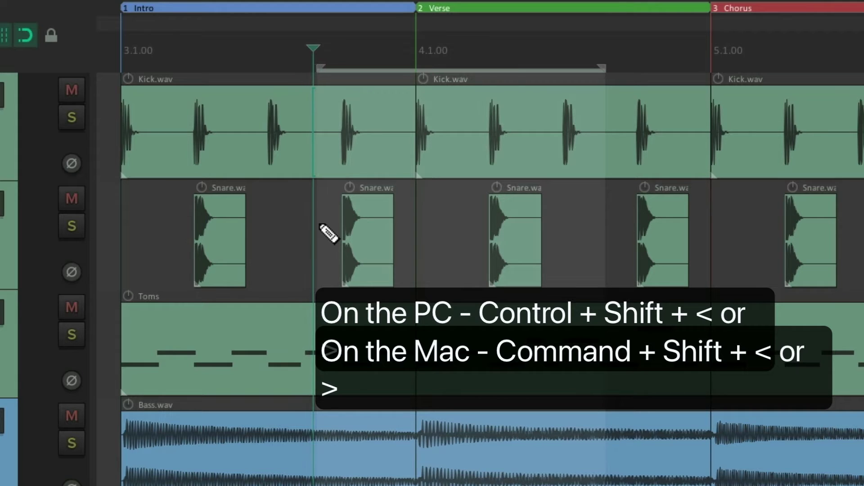
pyautogui.hotkey('ctrl', 'shift', ',')
pyautogui.hotkey('ctrl', 'shift', ',')
pyautogui.hotkey('ctrl', 'shift', ',')
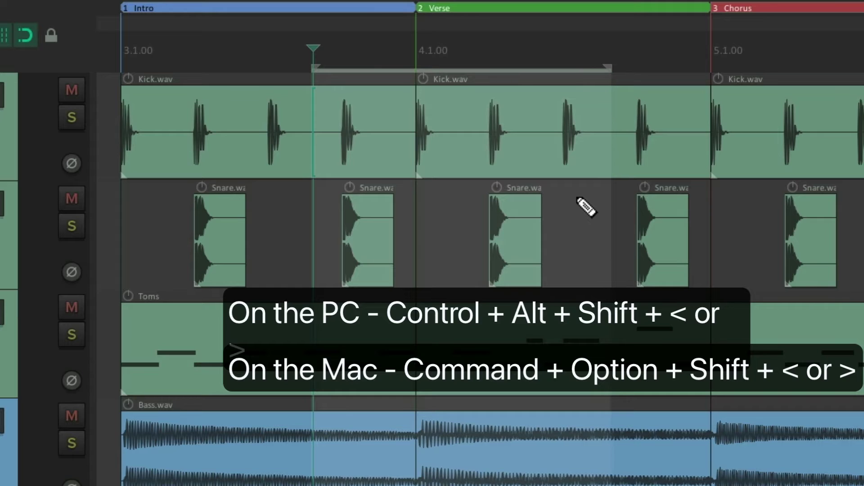
# Step: Nudge only the end of the time selection earlier, to just after the Verse's third kick
pyautogui.hotkey('ctrl', 'alt', 'shift', ',')
pyautogui.hotkey('ctrl', 'alt', 'shift', ',')
pyautogui.hotkey('ctrl', 'alt', 'shift', ',')
pyautogui.hotkey('ctrl', 'alt', 'shift', ',')
pyautogui.hotkey('ctrl', 'alt', 'shift', ',')
pyautogui.hotkey('ctrl', 'alt', 'shift', ',')
pyautogui.hotkey('ctrl', 'alt', 'shift', ',')
pyautogui.hotkey('ctrl', 'alt', 'shift', ',')
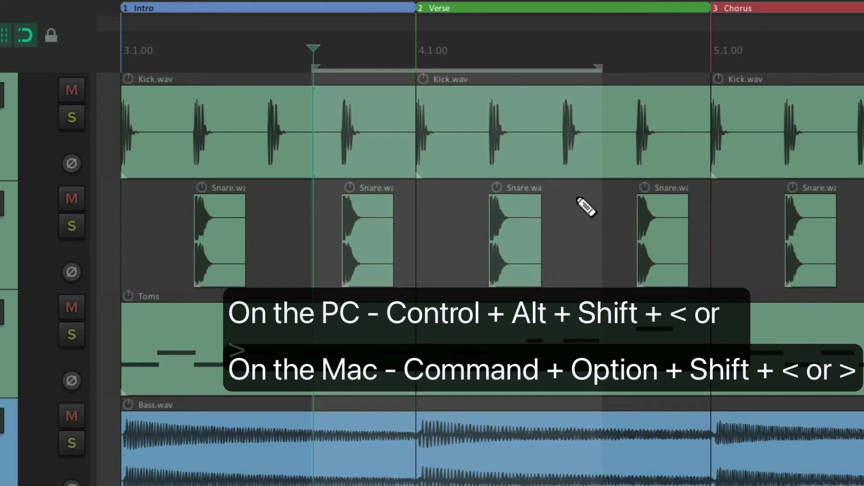
pyautogui.hotkey('ctrl', 'alt', 'shift', ',')
pyautogui.hotkey('ctrl', 'alt', 'shift', ',')
pyautogui.hotkey('ctrl', 'alt', 'shift', ',')
pyautogui.hotkey('ctrl', 'alt', 'shift', ',')
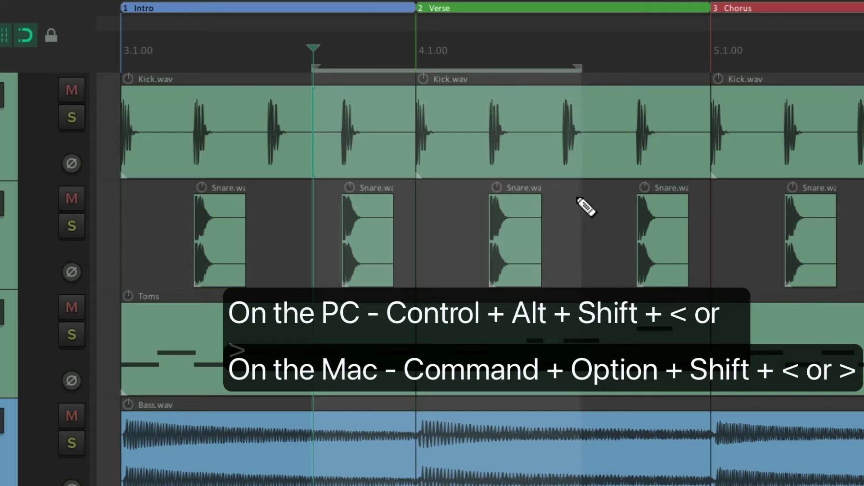
# Step: Nudge the end of the time selection later, to about midway between the Verse's third and fourth kicks
pyautogui.hotkey('ctrl', 'alt', 'shift', '.')
pyautogui.hotkey('ctrl', 'alt', 'shift', '.')
pyautogui.hotkey('ctrl', 'alt', 'shift', '.')
pyautogui.hotkey('ctrl', 'alt', 'shift', '.')
pyautogui.hotkey('ctrl', 'alt', 'shift', '.')
pyautogui.hotkey('ctrl', 'alt', 'shift', '.')
pyautogui.hotkey('ctrl', 'alt', 'shift', '.')
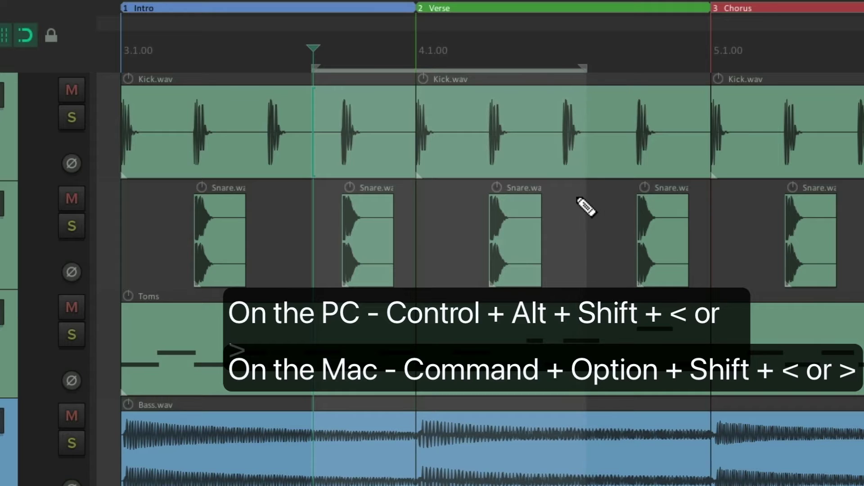
pyautogui.hotkey('ctrl', 'alt', 'shift', '.')
pyautogui.hotkey('ctrl', 'alt', 'shift', '.')
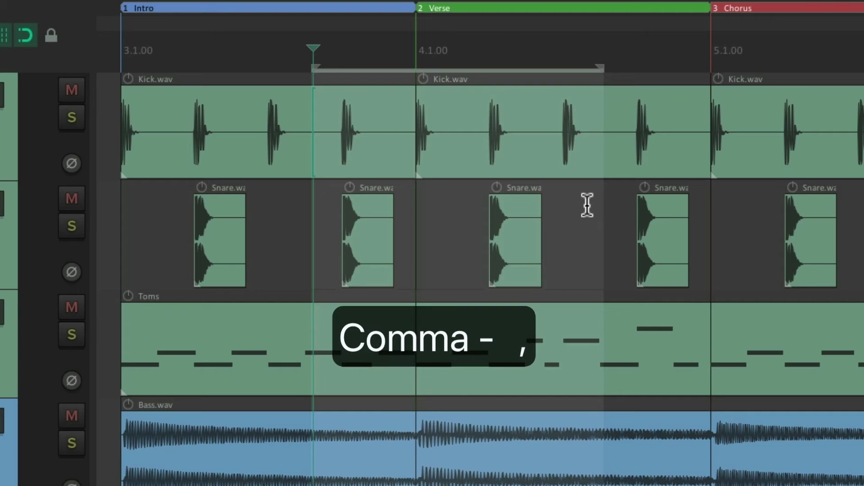
# Step: Shift the whole time selection earlier so that it starts just after the Intro's third kick
pyautogui.press(',')
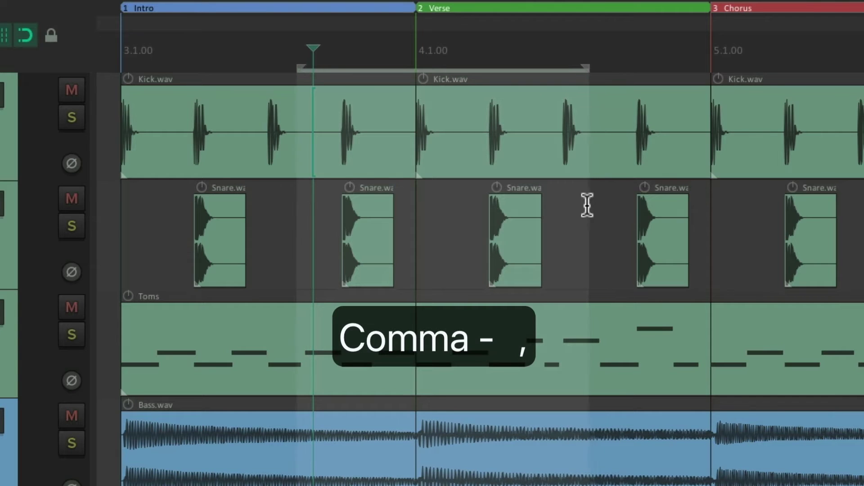
pyautogui.press(',')
pyautogui.press(',')
pyautogui.press(',')
pyautogui.press(',')
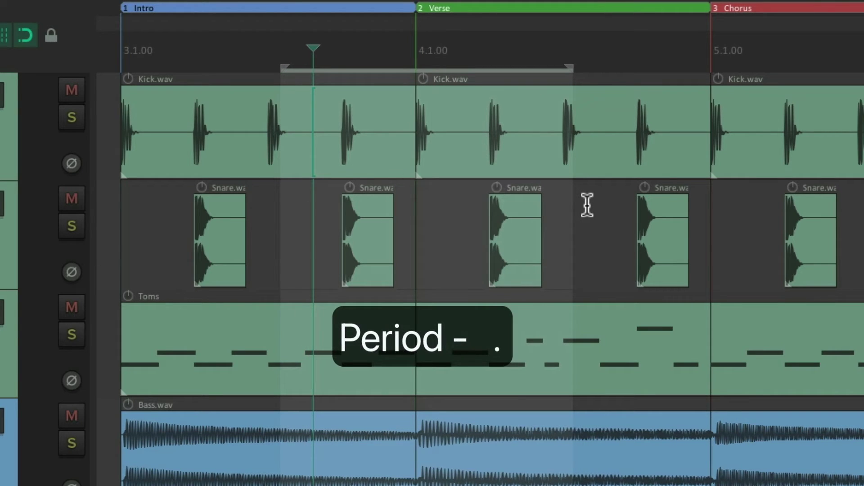
# Step: Shift the whole time selection later so that it runs from the Intro's fourth kick to the Verse's fourth kick
pyautogui.press('.')
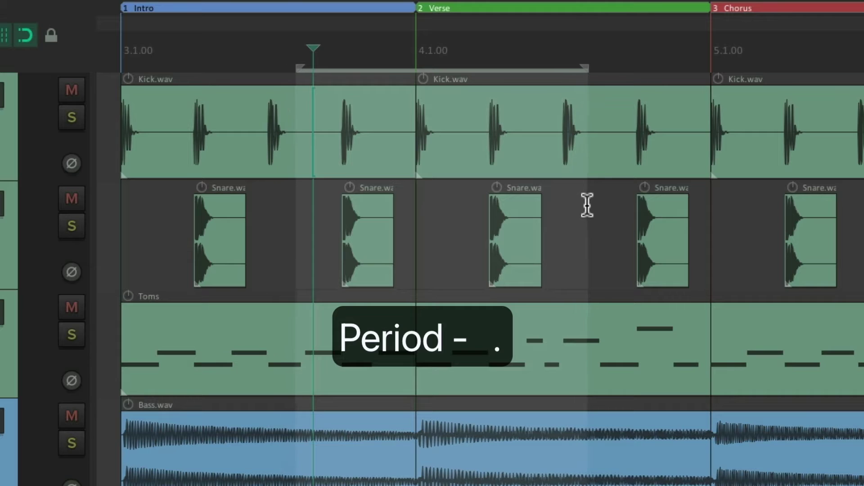
pyautogui.press('.')
pyautogui.press('.')
pyautogui.press('.')
pyautogui.press('.')
pyautogui.press('.')
pyautogui.press('.')
pyautogui.press('.')
pyautogui.press('.')
pyautogui.press('.')
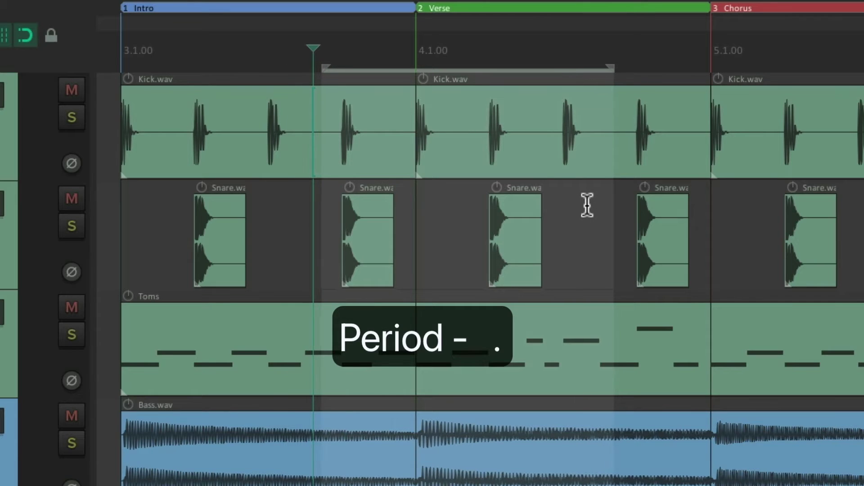
pyautogui.press('.')
pyautogui.press('.')
pyautogui.press('.')
pyautogui.press('.')
pyautogui.press('.')
pyautogui.press('.')
pyautogui.press('.')
pyautogui.press('.')
pyautogui.press('.')
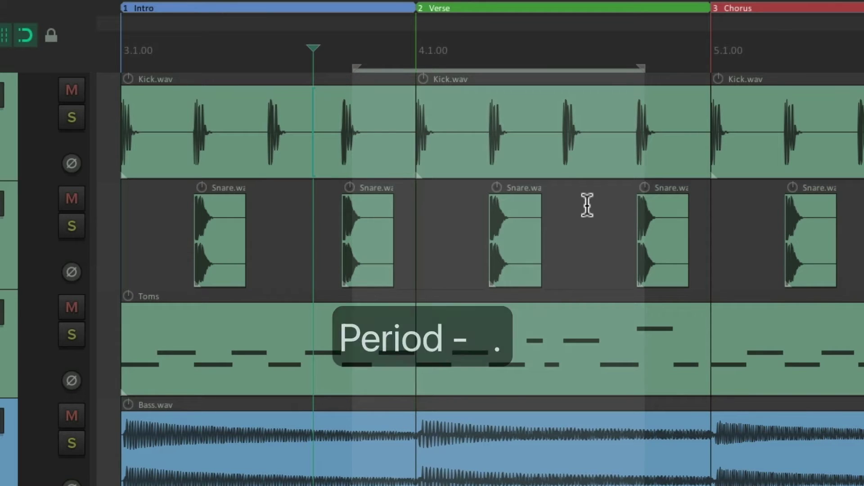
# Step: Slide the whole time selection freely along the ruler, leaving it between the Intro's fourth kick and the Verse's fourth kick
pyautogui.press('shift')
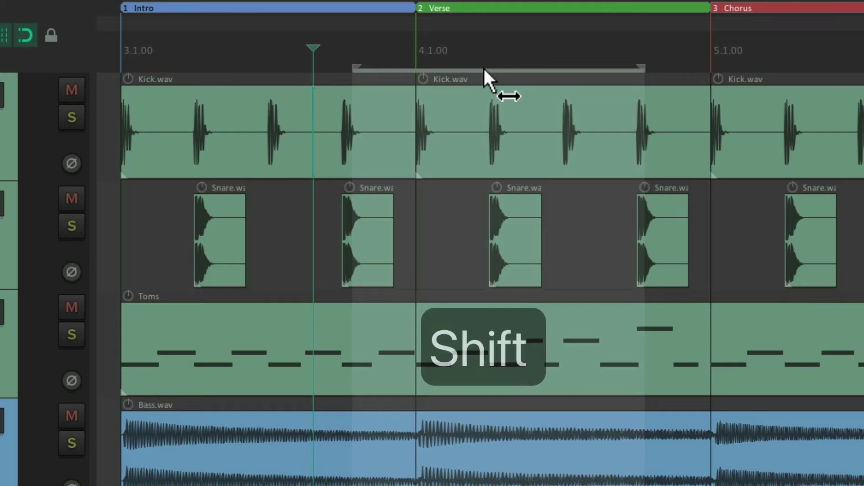
pyautogui.moveTo(495, 73)
pyautogui.mouseDown()
pyautogui.moveTo(679, 75)
pyautogui.moveTo(399, 76)
pyautogui.moveTo(674, 77)
pyautogui.moveTo(487, 74)
pyautogui.mouseUp()
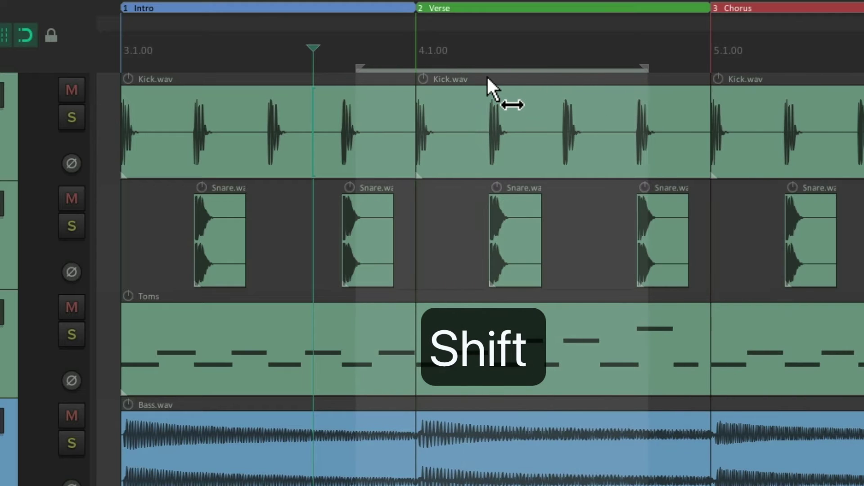
pyautogui.hotkey('shift', ',')
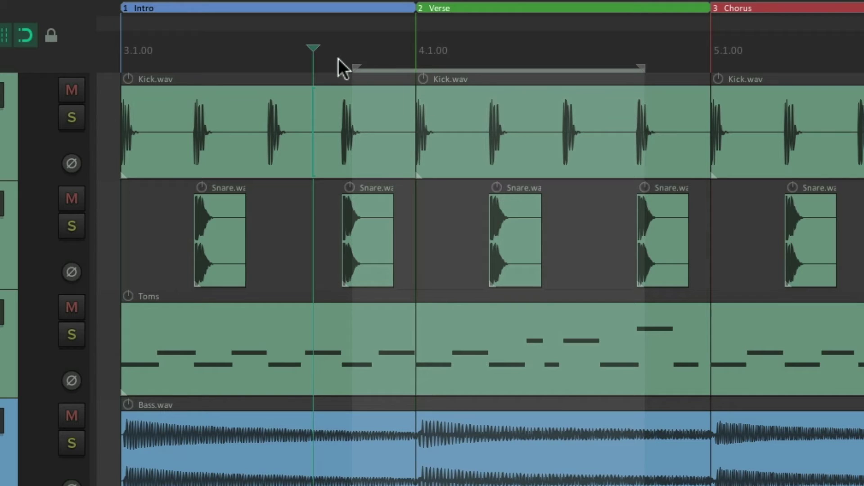
# Step: Make a time selection from just before the Intro's fourth kick to just after the Verse's third kick, and shift it later by its own length three times
pyautogui.moveTo(333, 60); pyautogui.dragTo(578, 58)
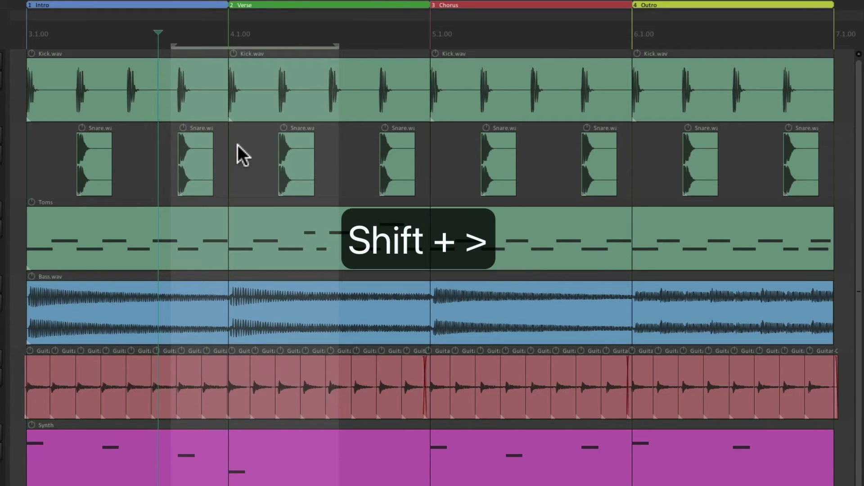
pyautogui.hotkey('shift', '.')
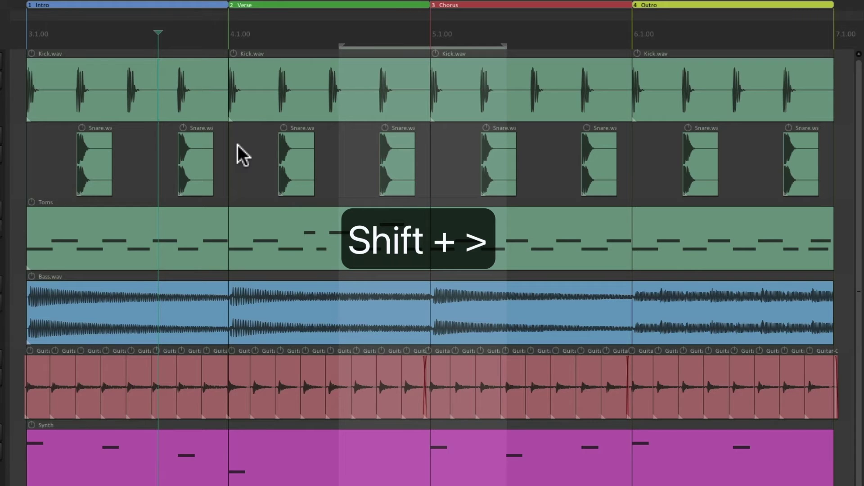
pyautogui.hotkey('shift', '.')
pyautogui.hotkey('shift', '.')
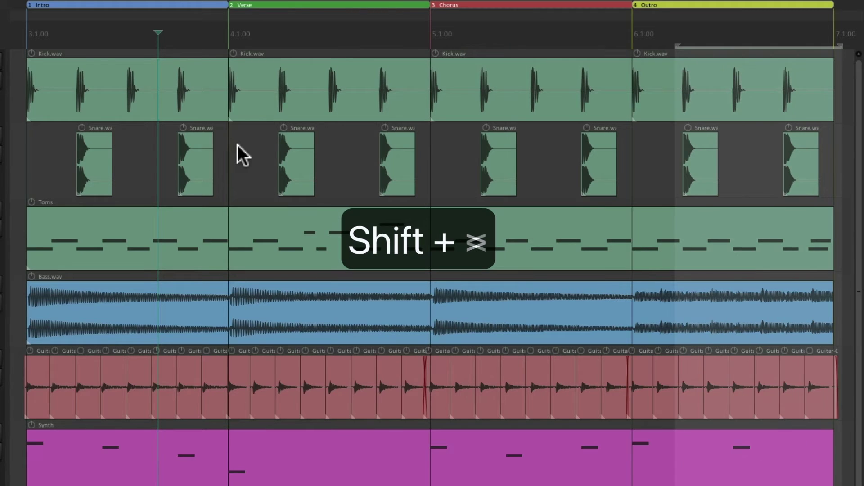
# Step: Shift the time selection earlier by its own length three times, back across the Intro–Verse boundary
pyautogui.hotkey('shift', ',')
pyautogui.hotkey('shift', ',')
pyautogui.hotkey('shift', ',')
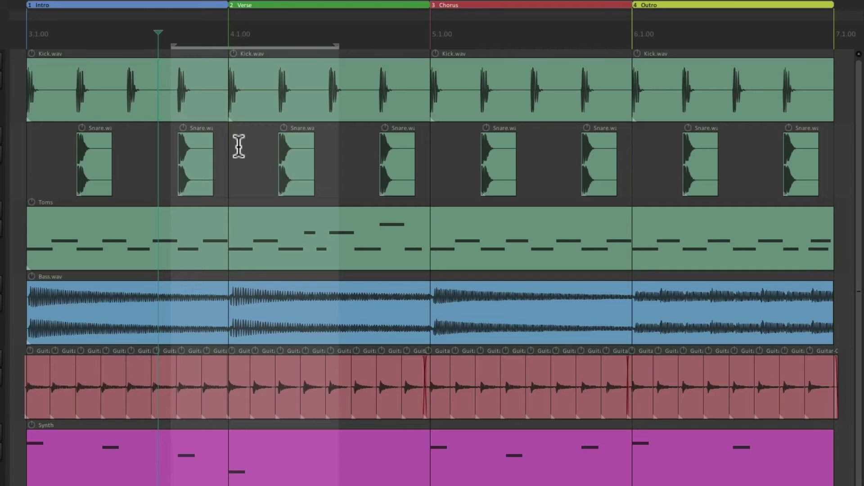
# Step: Set the time selection to the exact length of the Intro's Kick item, and leave the item deselected
pyautogui.click(111, 66)
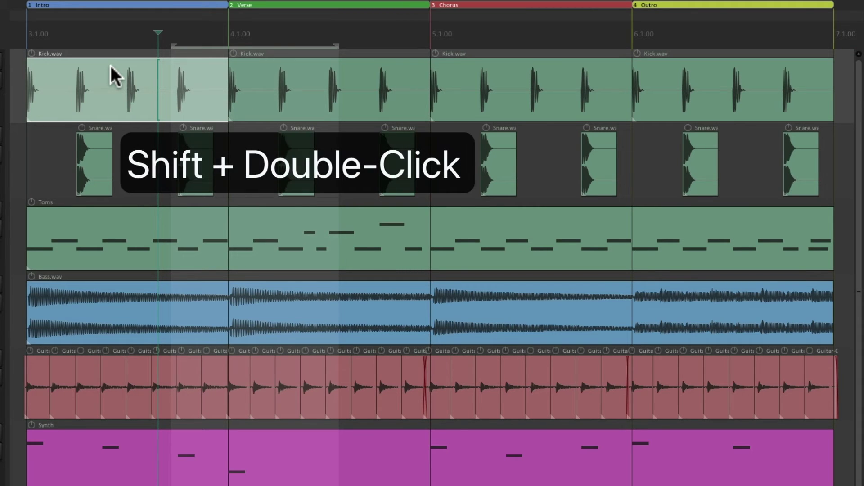
pyautogui.keyDown('shift'); pyautogui.doubleClick(111, 65); pyautogui.keyUp('shift')
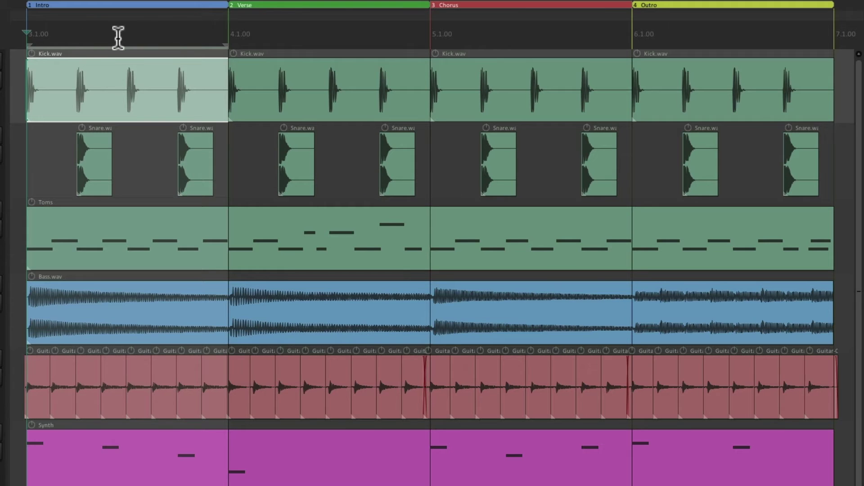
pyautogui.click(175, 38)
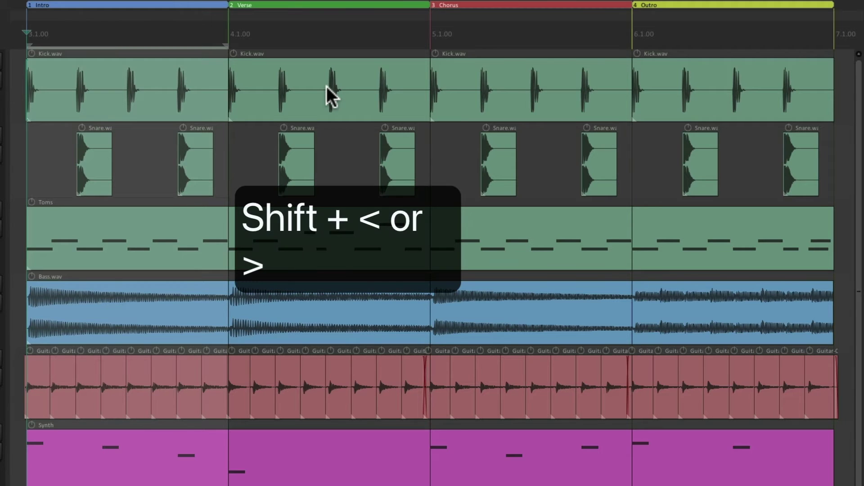
# Step: Step the one-measure time selection section by section from the Intro to the Chorus and back to the Intro
pyautogui.hotkey('shift', '>')
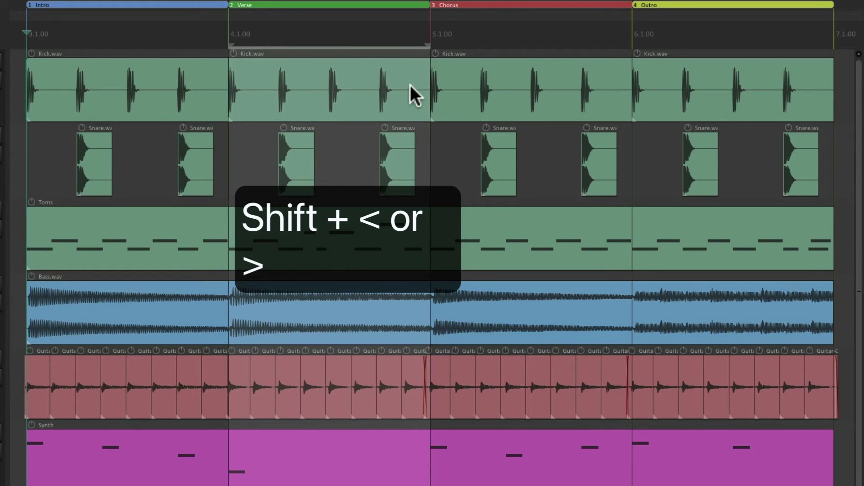
pyautogui.hotkey('shift', '>')
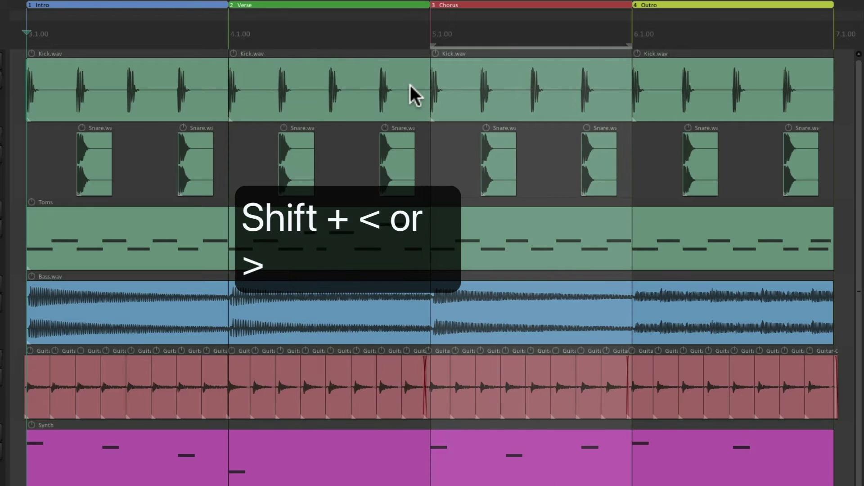
pyautogui.press('shift+less')
pyautogui.press('shift+less')
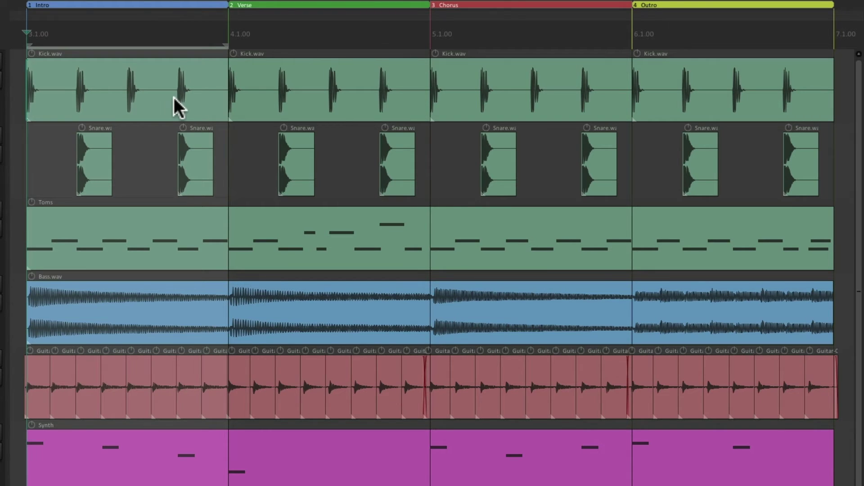
# Step: Play from just before the Intro and move the time selection to the Verse and on to the Chorus during playback
pyautogui.click(19, 38)
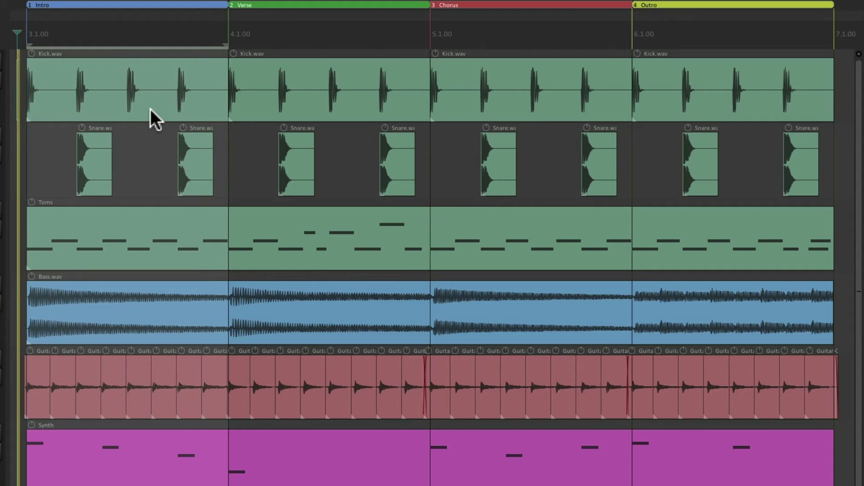
pyautogui.press('space')
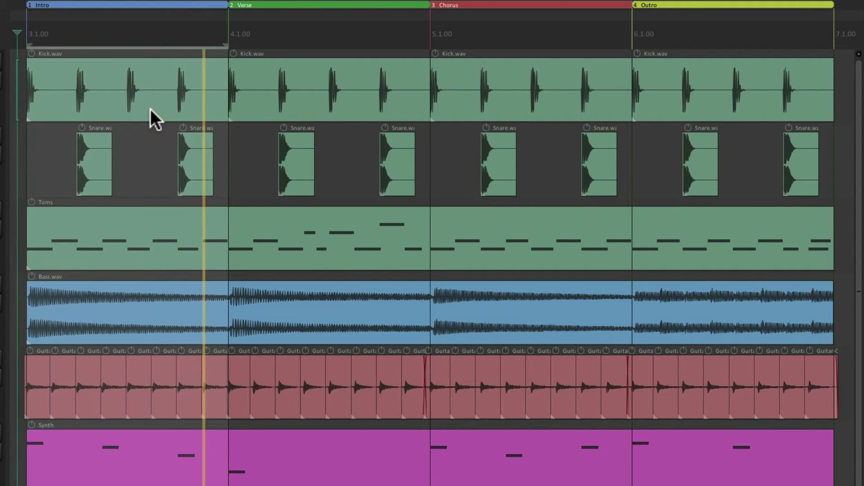
pyautogui.hotkey('shift', '.')
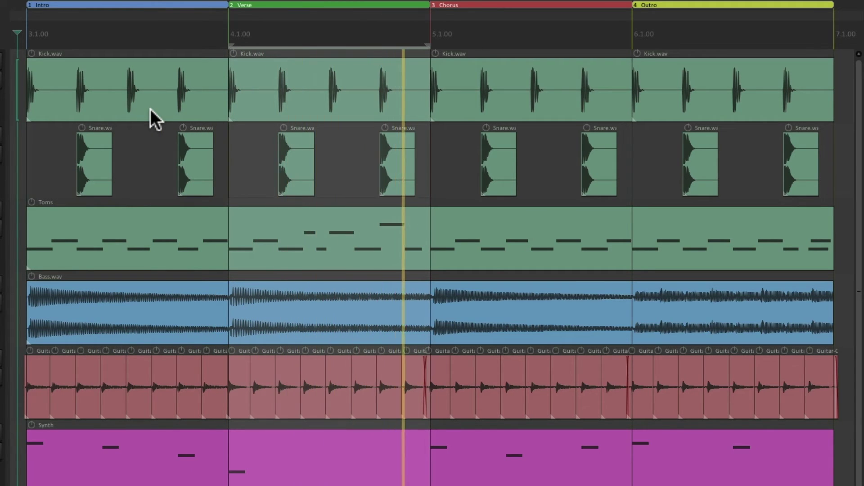
pyautogui.hotkey('shift', '.')
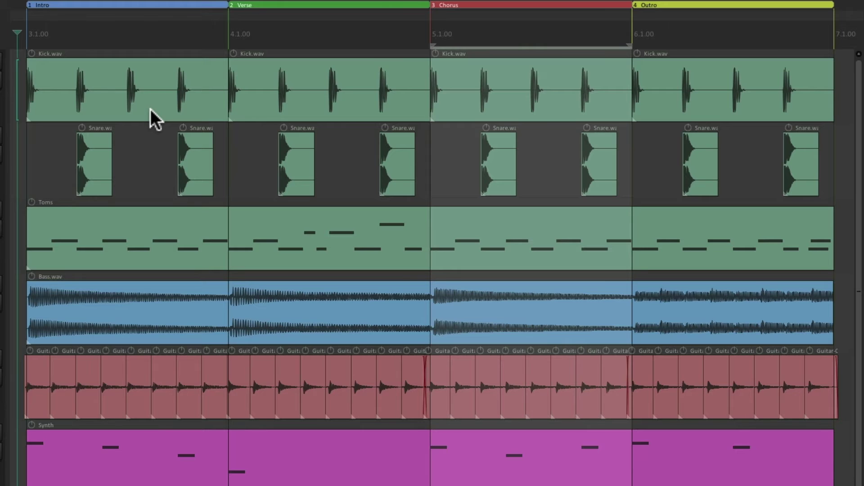
# Step: Replace the Chorus time selection with one from the Intro's late third beat to just past the Verse's third kick, and clear it
pyautogui.press('Escape')
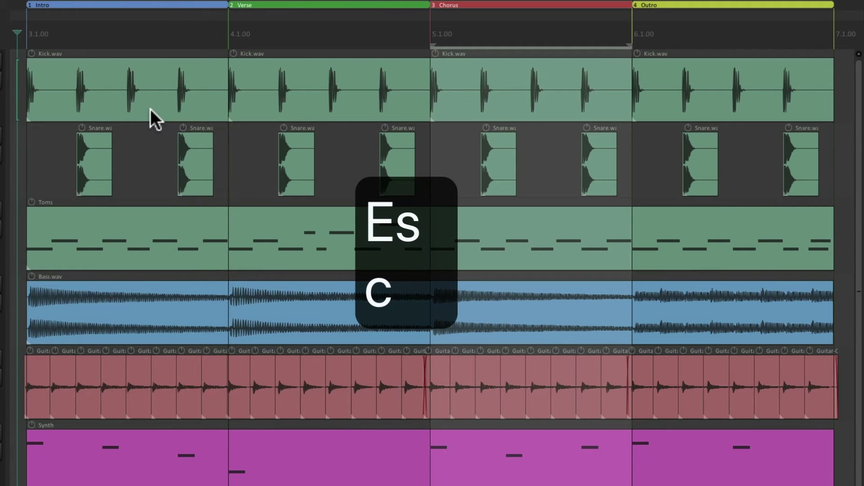
pyautogui.moveTo(160, 39); pyautogui.dragTo(352, 36)
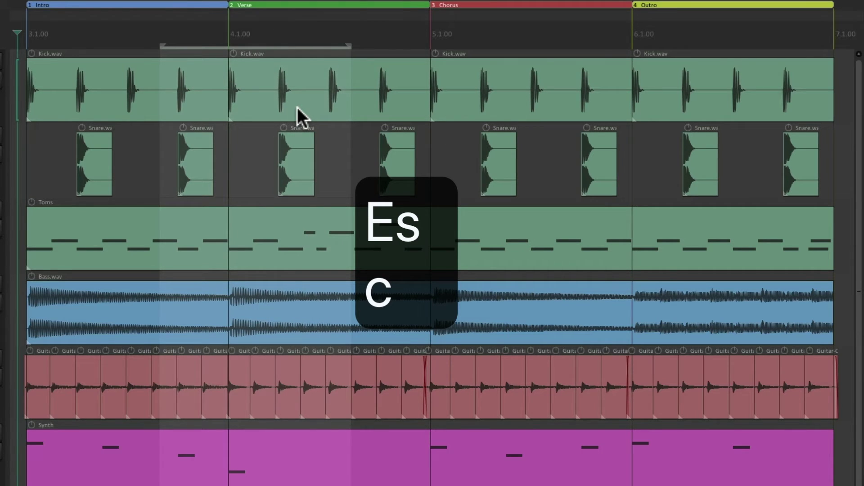
pyautogui.press('Escape')
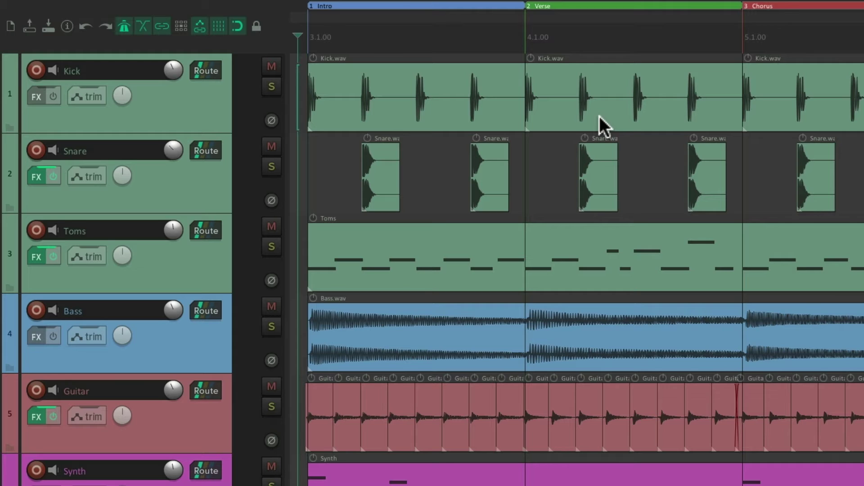
# Step: Open and dismiss the Dynamic split items, Nudge/set items and Render to File dialogs one after another
pyautogui.press('d')
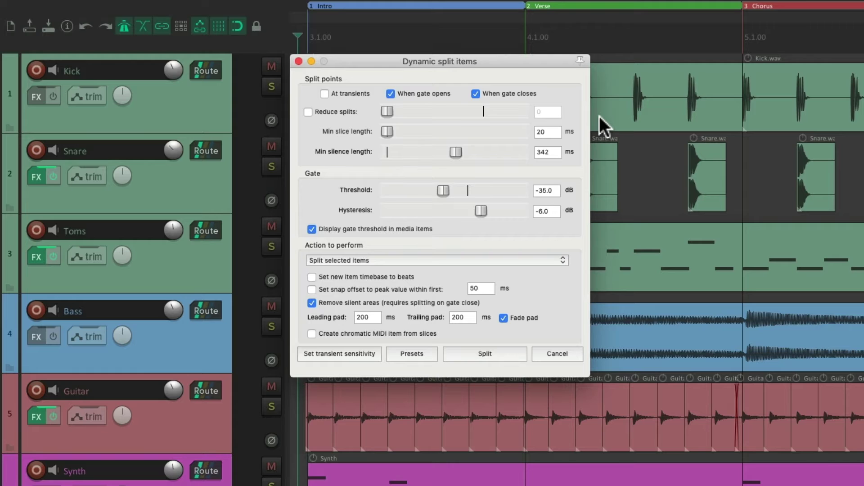
pyautogui.press('Escape')
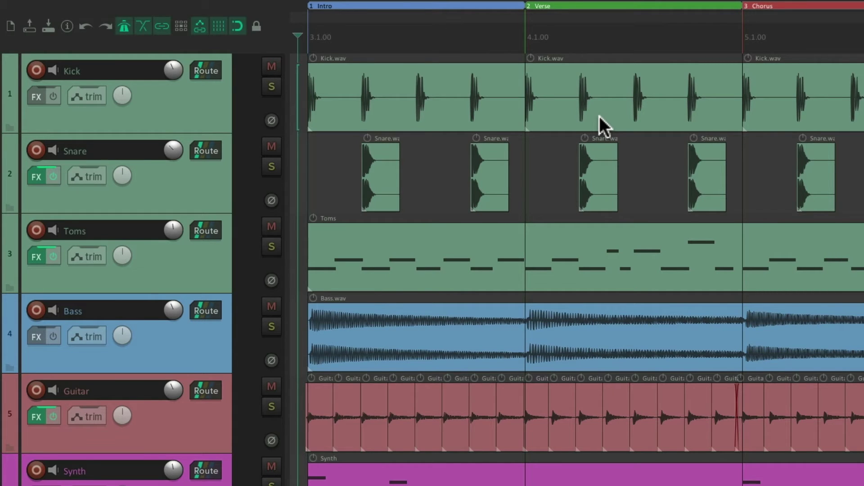
pyautogui.press('n')
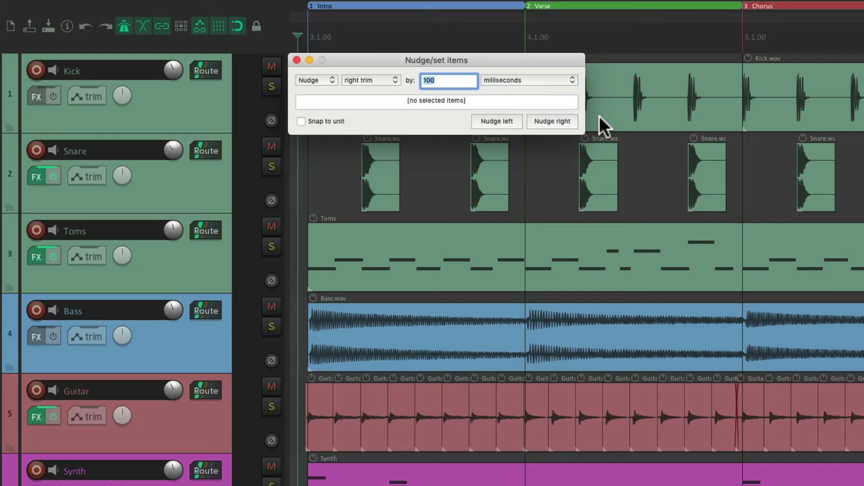
pyautogui.press('Escape')
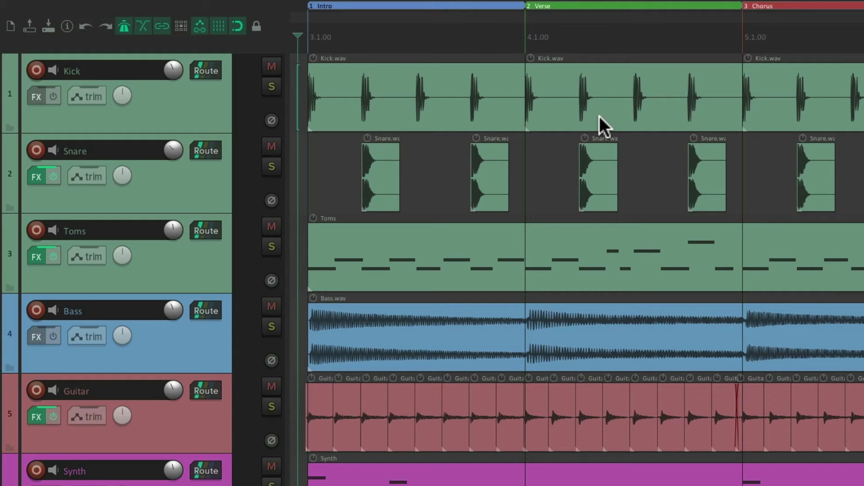
pyautogui.press('super+alt+r')
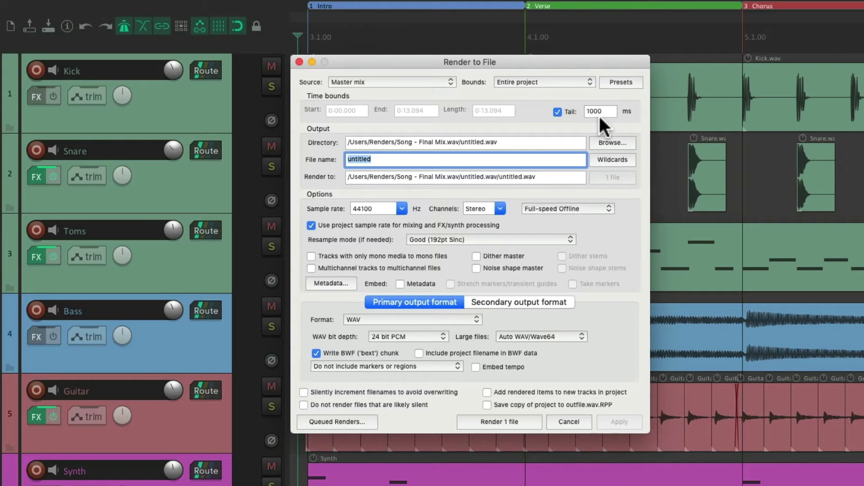
pyautogui.press('Escape')
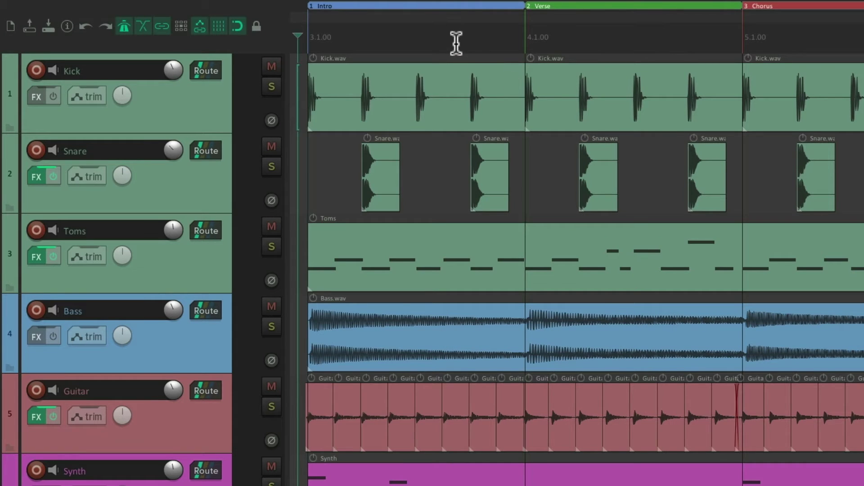
# Step: Draw a time selection from just before the Intro's fourth kick to just after the Verse's third kick, and remove it
pyautogui.moveTo(457, 41); pyautogui.dragTo(655, 37)
pyautogui.press('Escape')
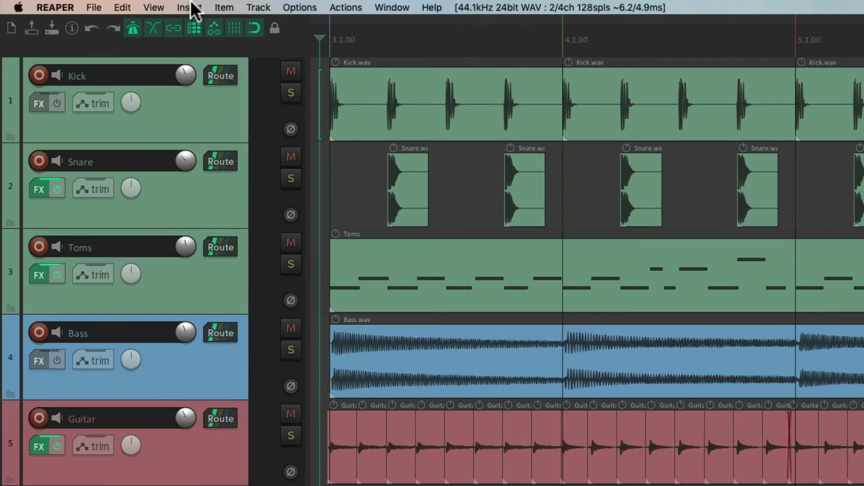
# Step: Look up the Master Track shortcut and use it to show and hide the master track twice
pyautogui.click(142, 7)
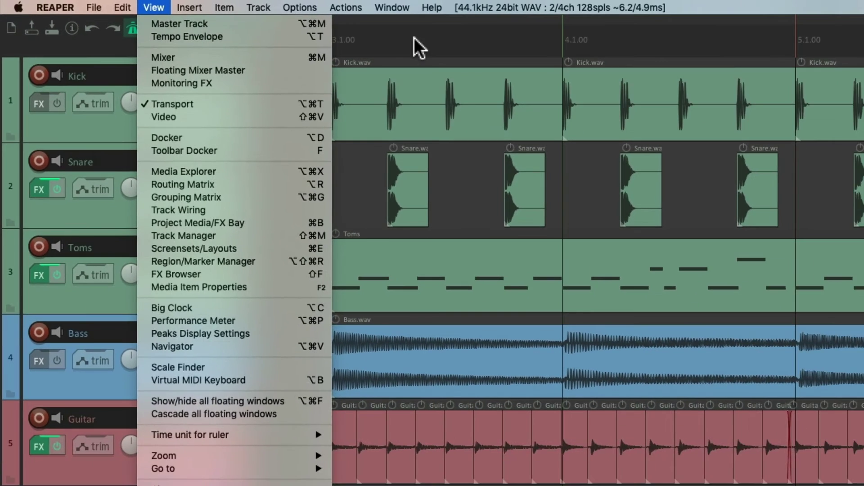
pyautogui.click(497, 44)
pyautogui.press('alt+super+m')
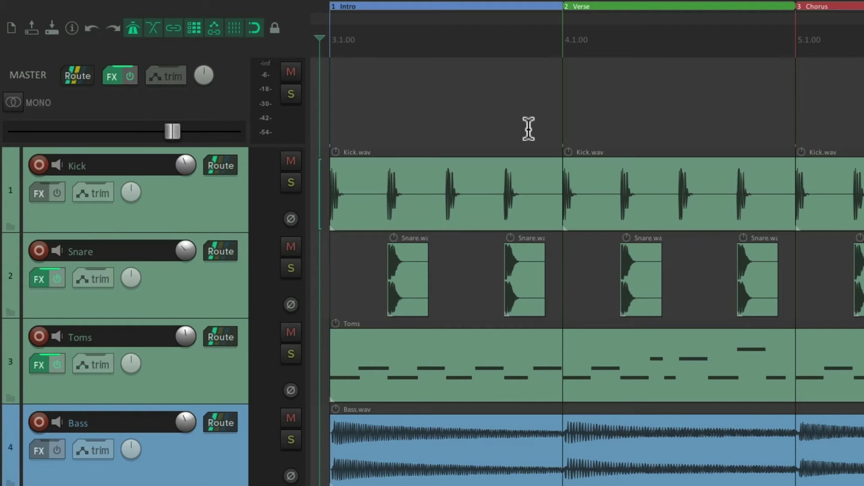
pyautogui.scroll(-2, 528, 129)
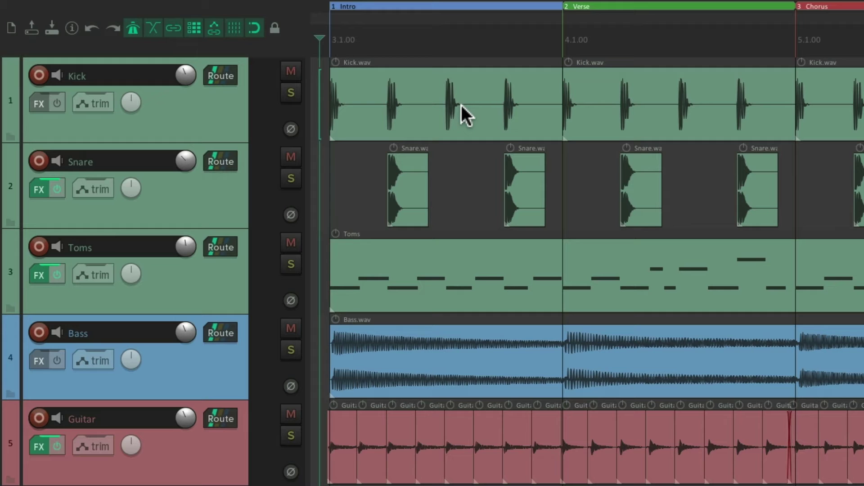
pyautogui.hotkey('ctrl', 'alt', 'm')
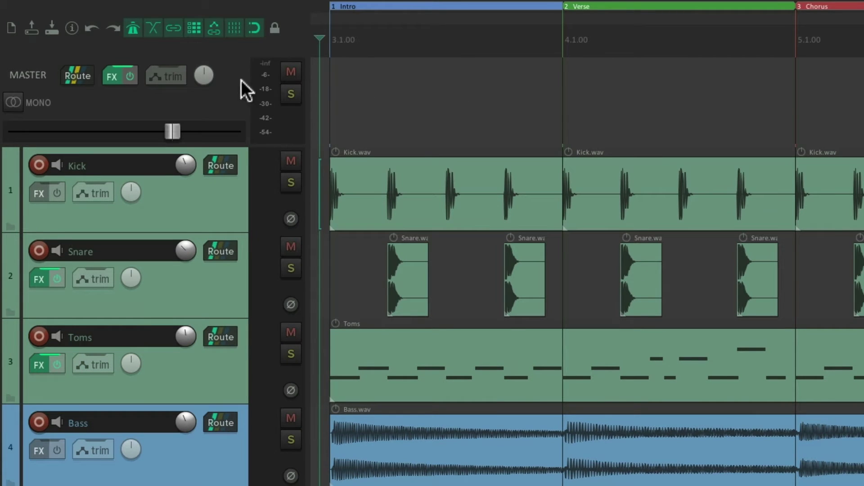
pyautogui.hotkey('ctrl', 'alt', 'm')
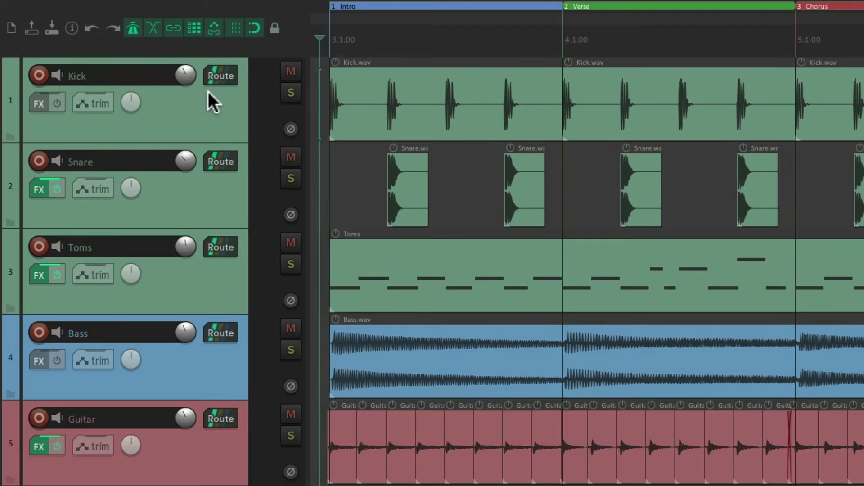
# Step: Look up the Tempo Envelope shortcut and use it to show the tempo envelope on the master track
pyautogui.moveTo(193, 8)
pyautogui.click(153, 7)
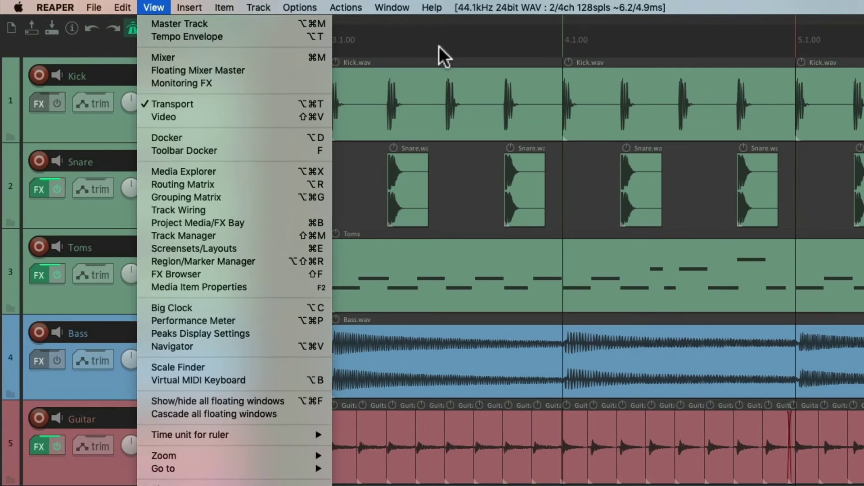
pyautogui.click(527, 57)
pyautogui.hotkey('alt', 't')
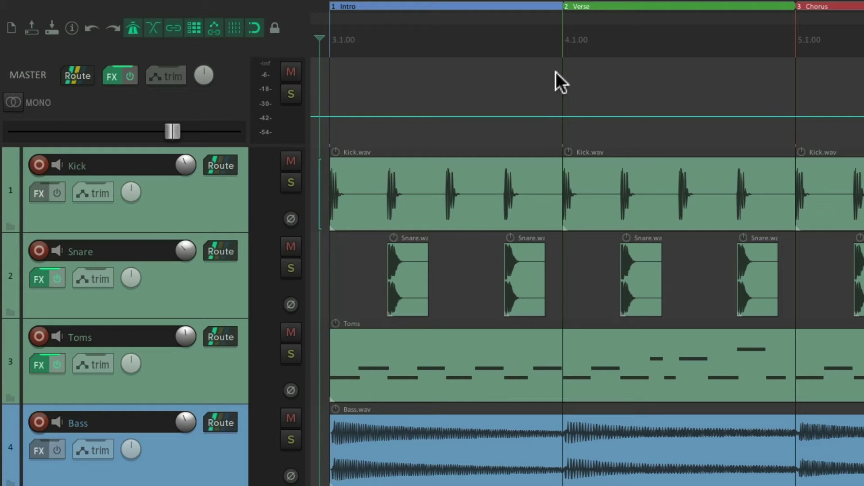
# Step: Add tempo envelope points at the starts of the Intro, Verse, Chorus and Outro, keeping the tempo at 120
pyautogui.keyDown('shift'); pyautogui.click(332, 116); pyautogui.keyUp('shift')
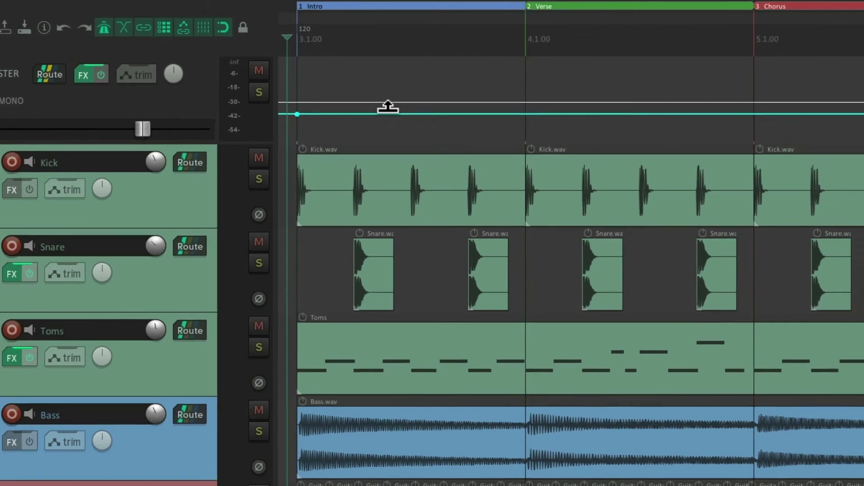
pyautogui.keyDown('shift'); pyautogui.click(563, 116); pyautogui.keyUp('shift')
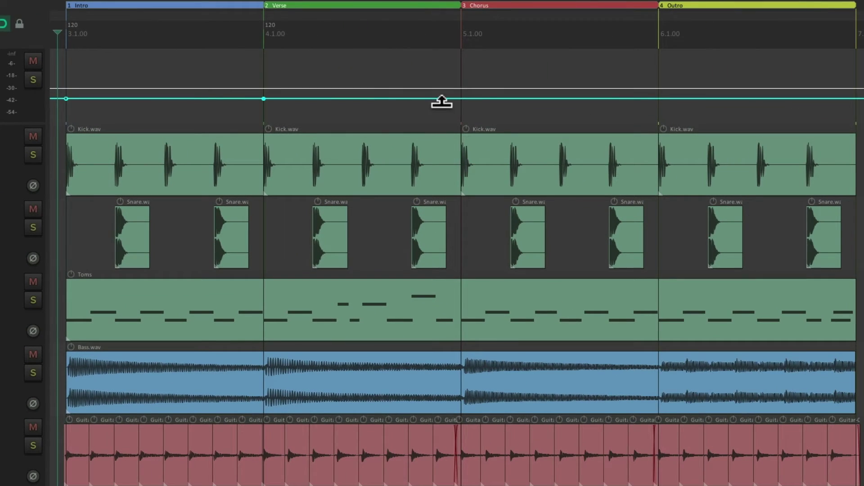
pyautogui.keyDown('shift'); pyautogui.click(460, 99); pyautogui.keyUp('shift')
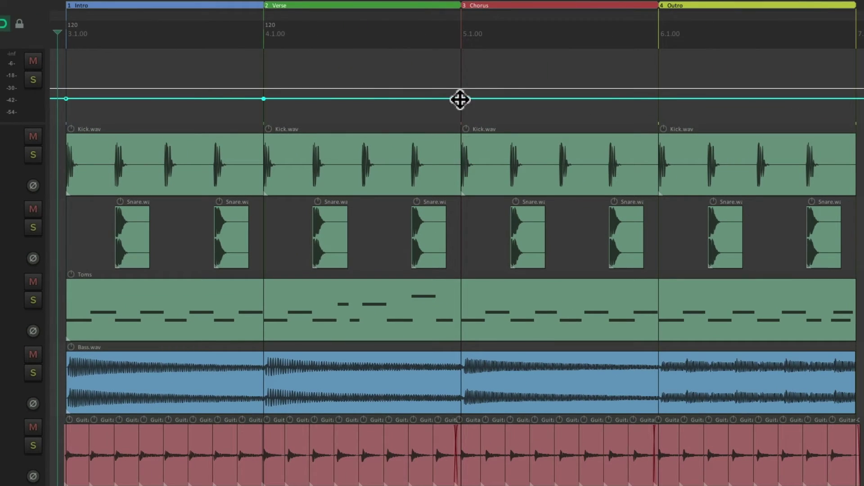
pyautogui.keyDown('shift'); pyautogui.click(658, 98); pyautogui.keyUp('shift')
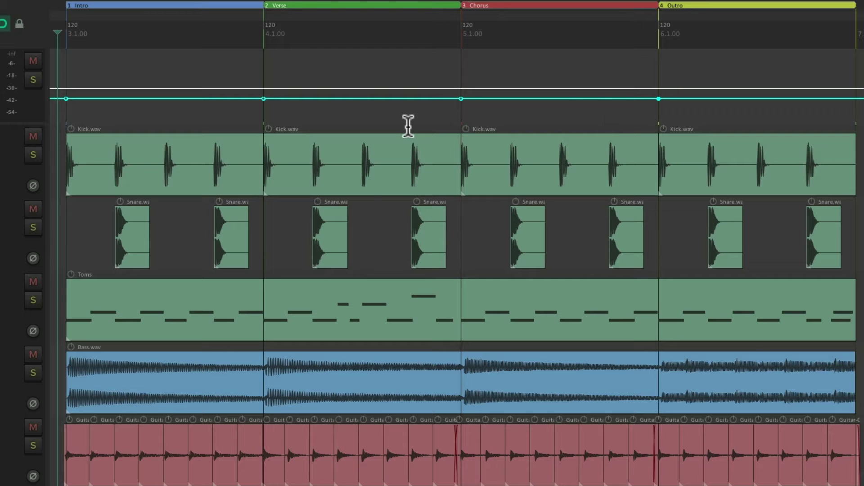
# Step: Set the tempo envelope points to about 197.714 at the Verse, 76.571 at the Chorus and 220.571 at the Outro
pyautogui.moveTo(262, 99); pyautogui.dragTo(262, 79)
pyautogui.moveTo(382, 99); pyautogui.dragTo(383, 109)
pyautogui.moveTo(692, 98); pyautogui.dragTo(690, 73)
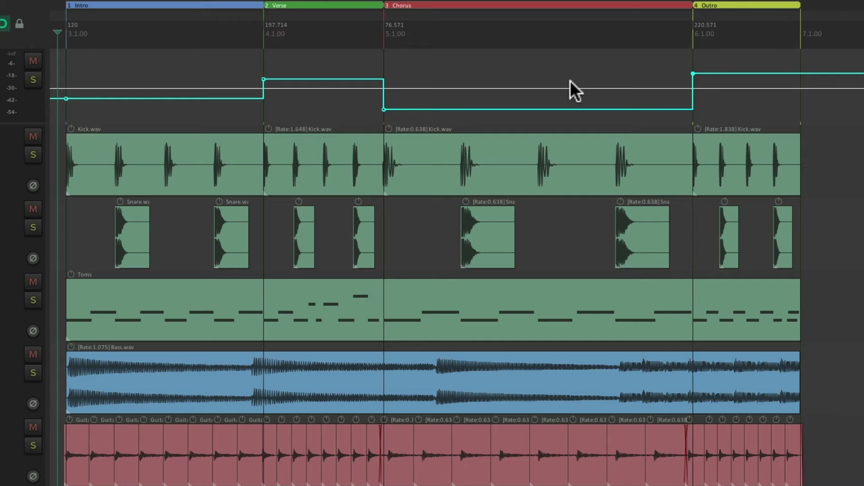
# Step: Hide the tempo envelope and the master track, show both again, and toggle the tempo envelope's visibility
pyautogui.press('t')
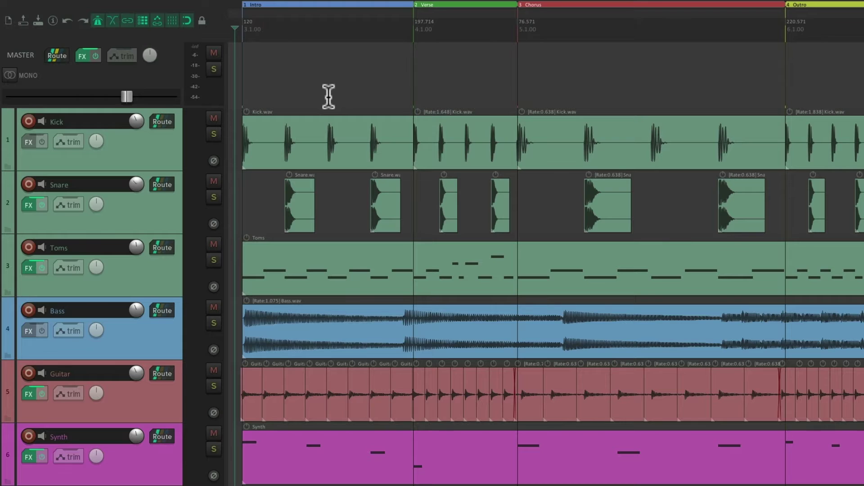
pyautogui.scroll(-3, 328, 96)
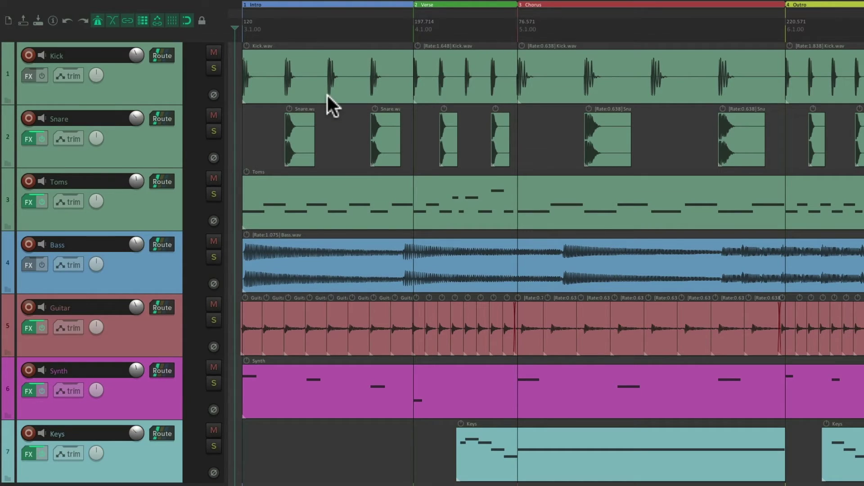
pyautogui.scroll(3, 328, 96)
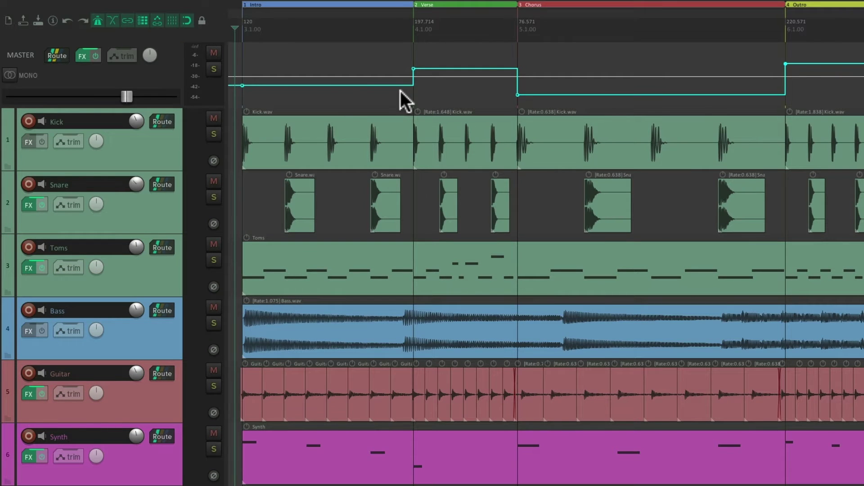
pyautogui.press('t')
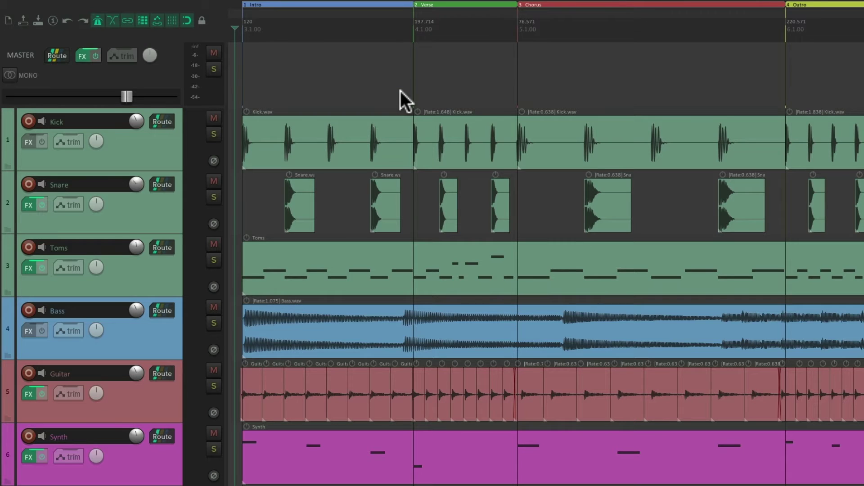
pyautogui.press('t')
pyautogui.press('t')
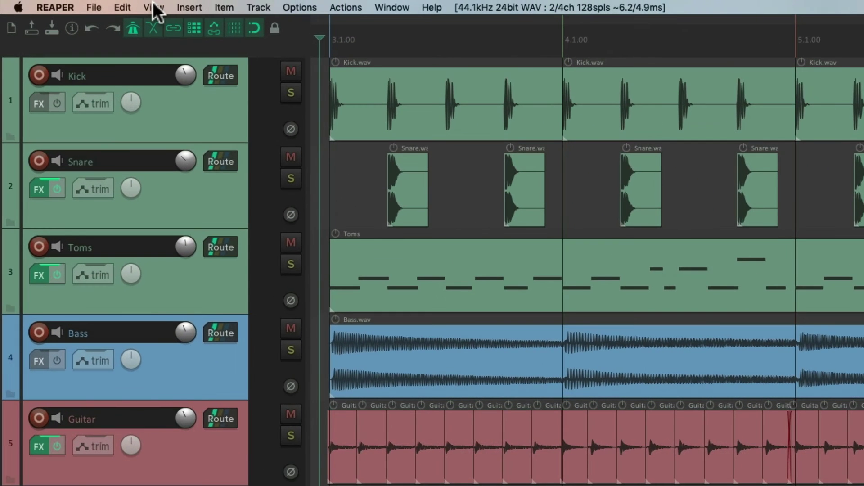
# Step: Look up the Mixer shortcut and use it to show the mixer
pyautogui.click(176, 9)
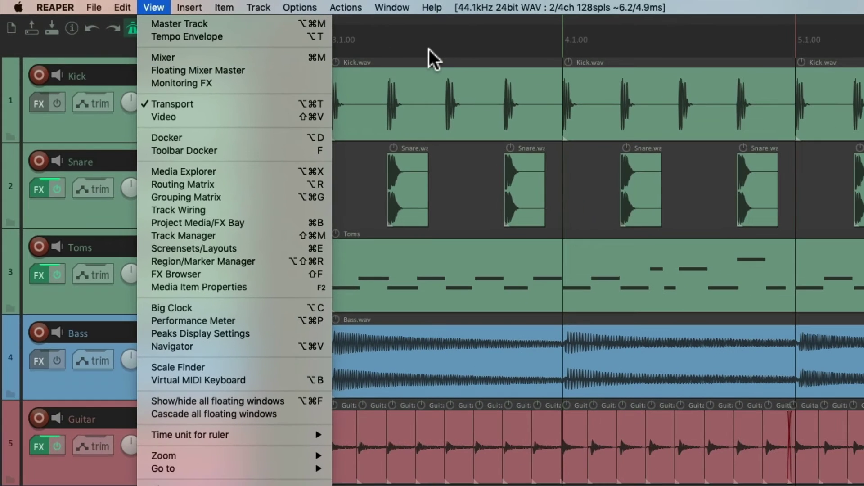
pyautogui.click(514, 59)
pyautogui.press('super+m')
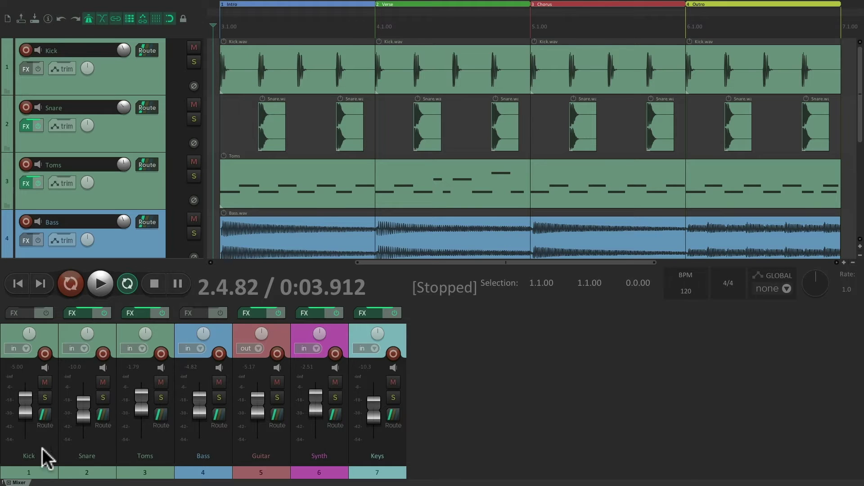
# Step: Dock the mixer beside the tracks on the left, on the right and above them, and undock it as a floating window
pyautogui.moveTo(1, 272); pyautogui.dragTo(1, 272)
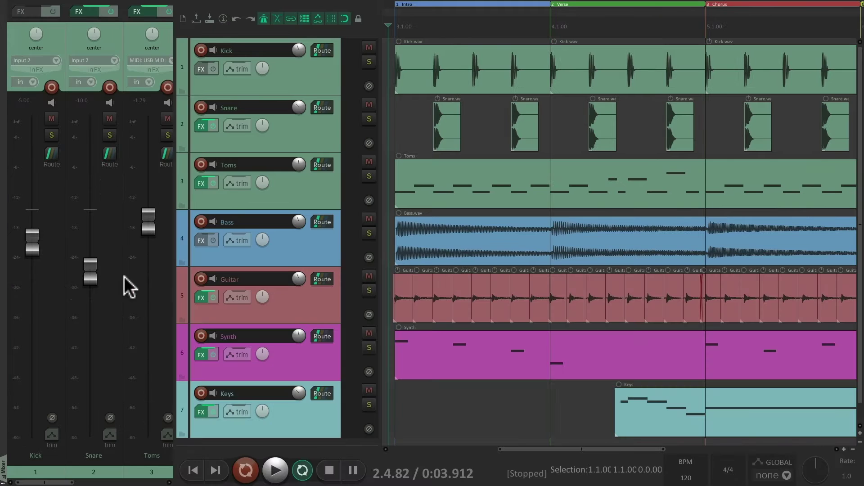
pyautogui.moveTo(4, 461); pyautogui.dragTo(837, 339)
pyautogui.moveTo(539, 382); pyautogui.dragTo(487, 19)
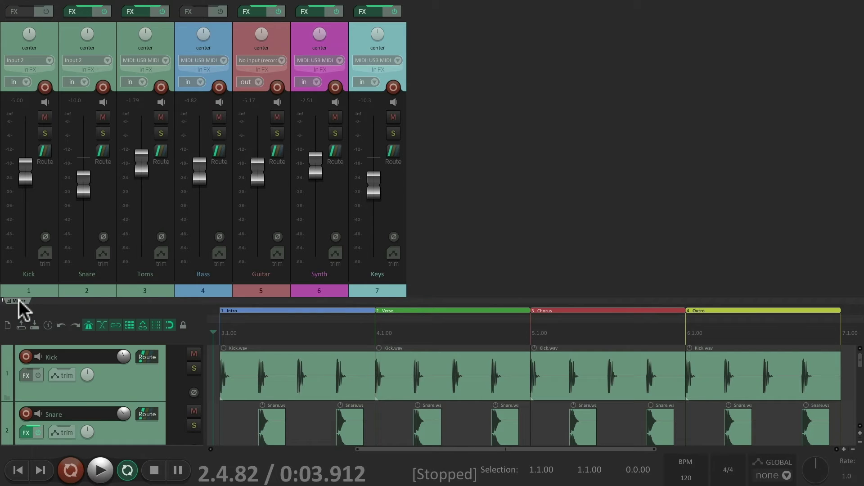
pyautogui.moveTo(19, 300); pyautogui.dragTo(373, 358)
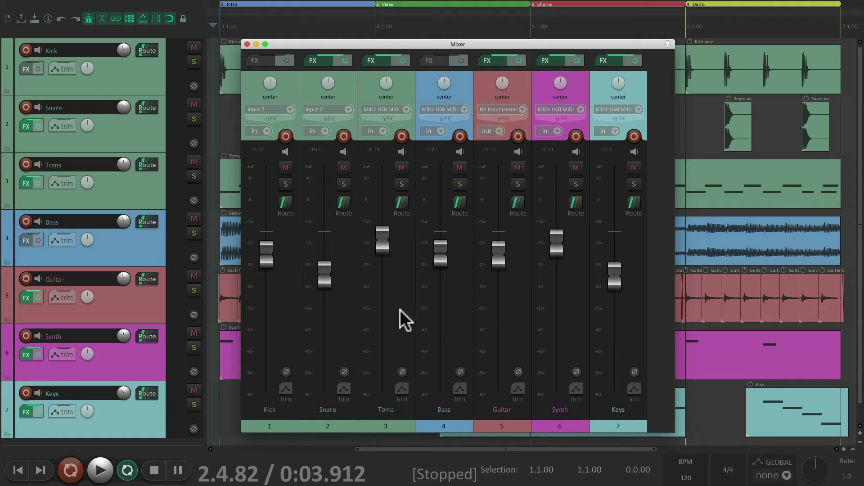
# Step: Hide and reshow the mixer while it floats, and again after docking it in the docker
pyautogui.press('super+m')
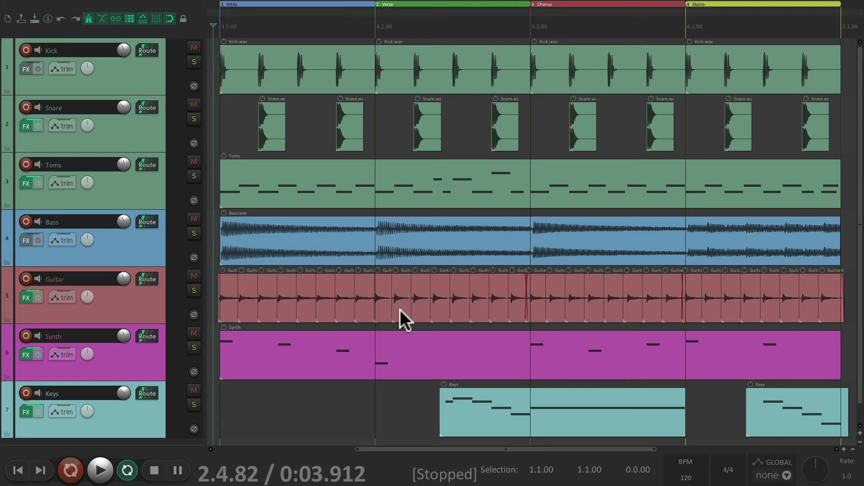
pyautogui.press('super+m')
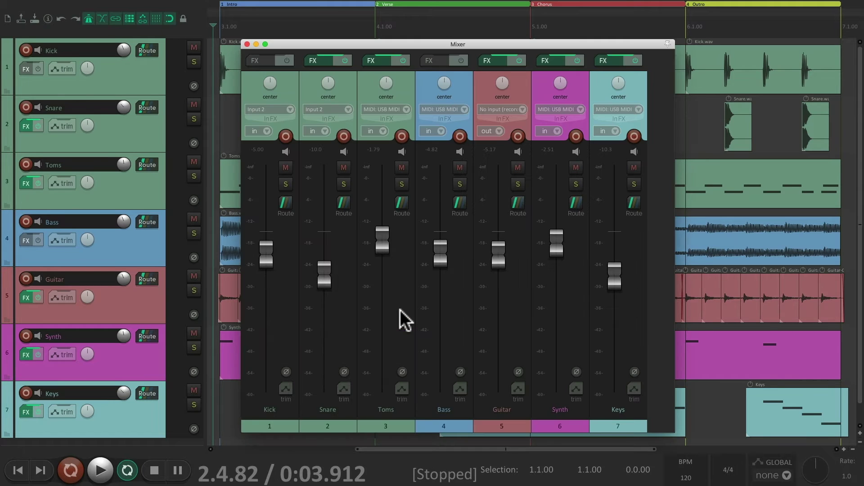
pyautogui.rightClick(659, 290)
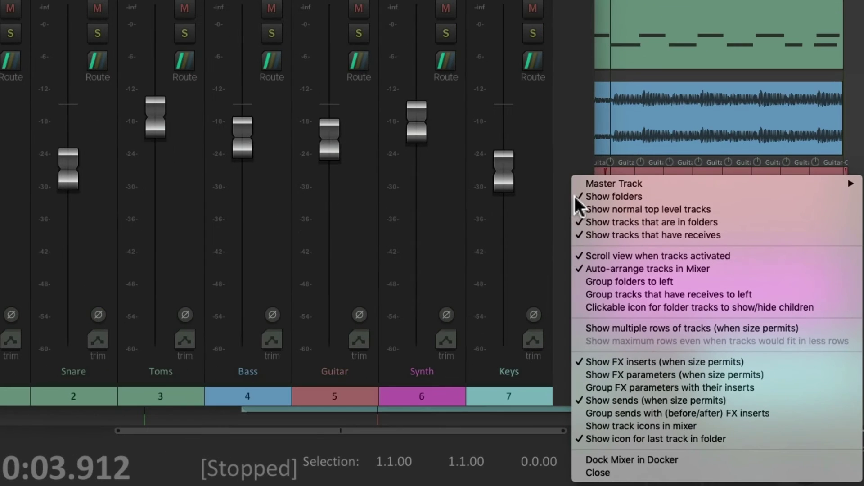
pyautogui.click(585, 461)
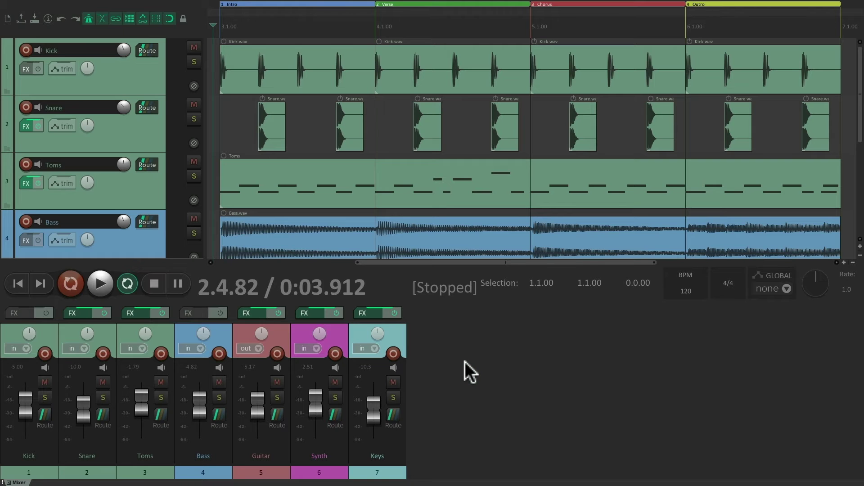
pyautogui.hotkey('ctrl', 'm')
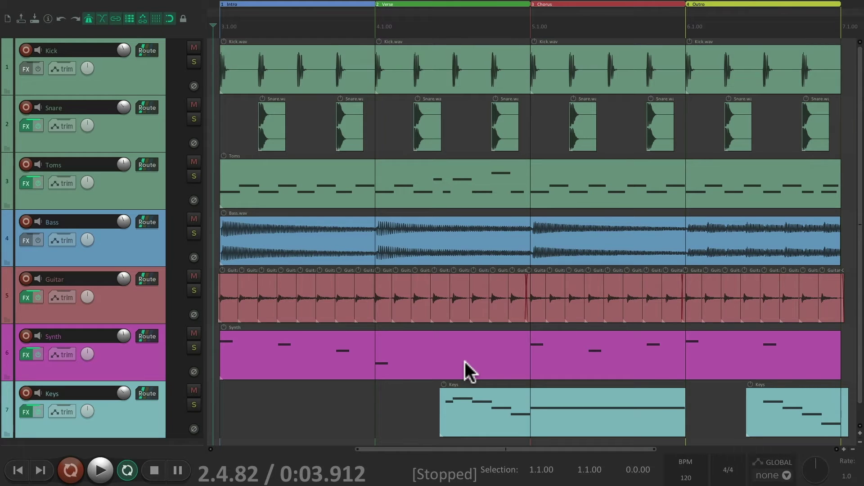
pyautogui.hotkey('ctrl', 'm')
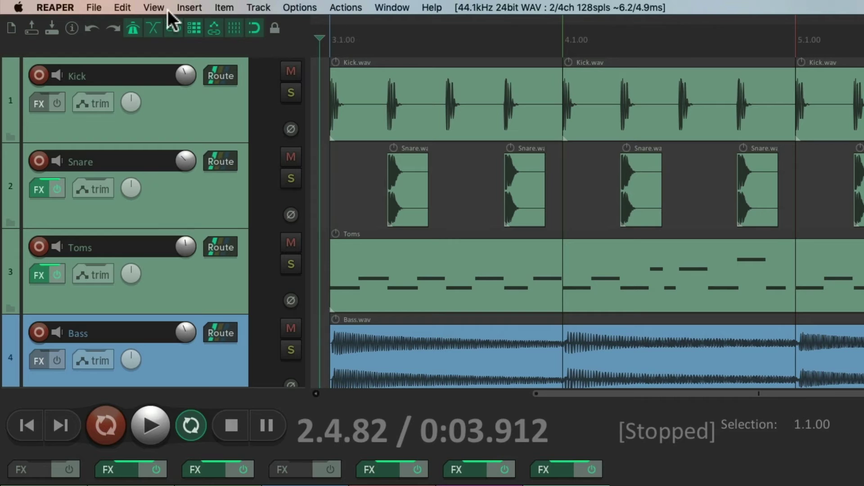
# Step: Look up the Transport shortcut, use it to toggle the transport bar repeatedly, and hide the mixer
pyautogui.click(151, 9)
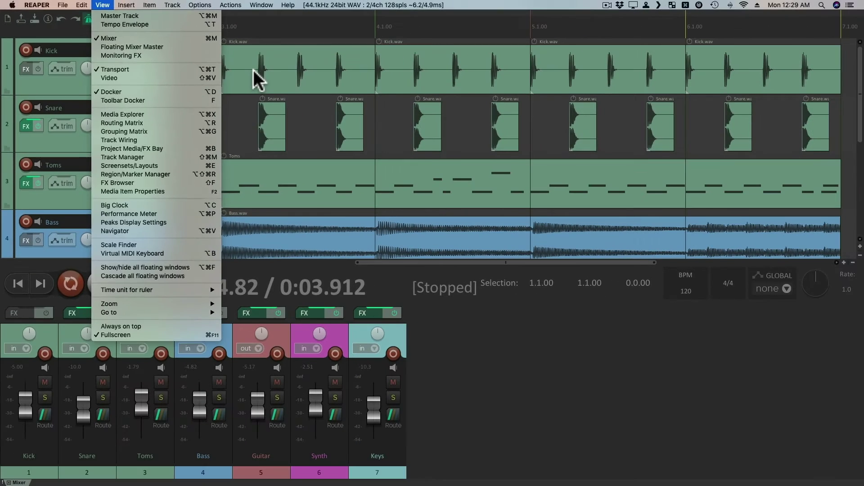
pyautogui.click(456, 125)
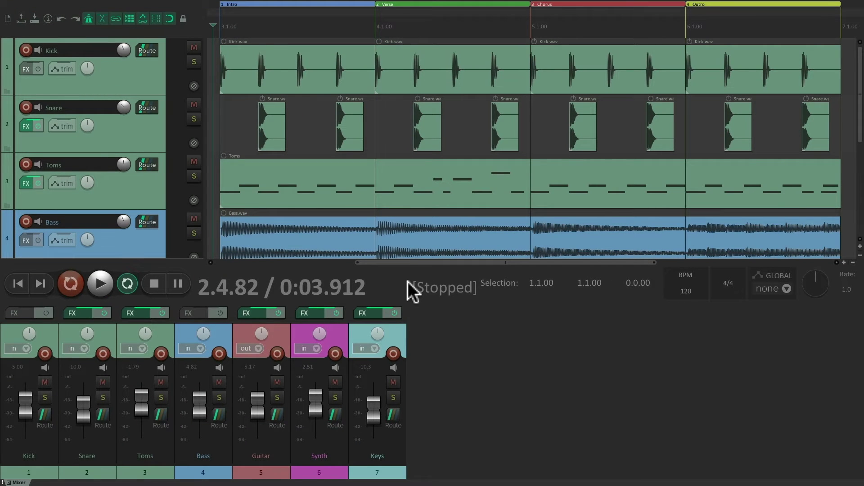
pyautogui.hotkey('ctrl', 'alt', 't')
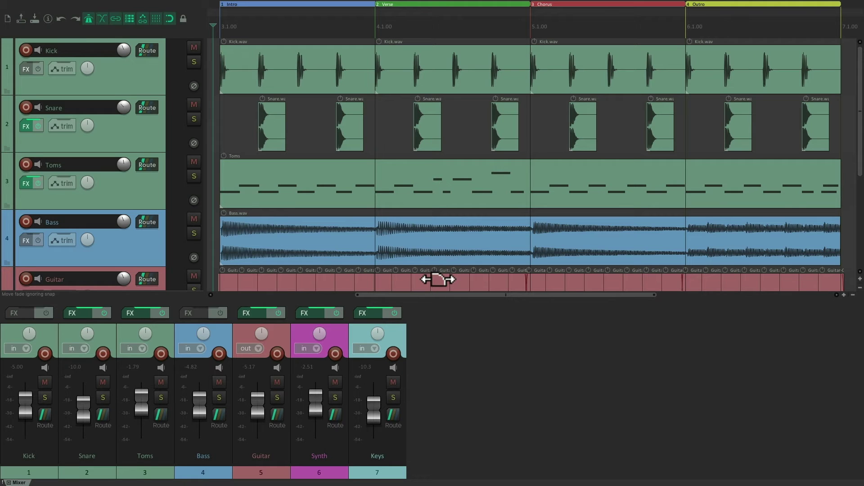
pyautogui.hotkey('ctrl', 'alt', 't')
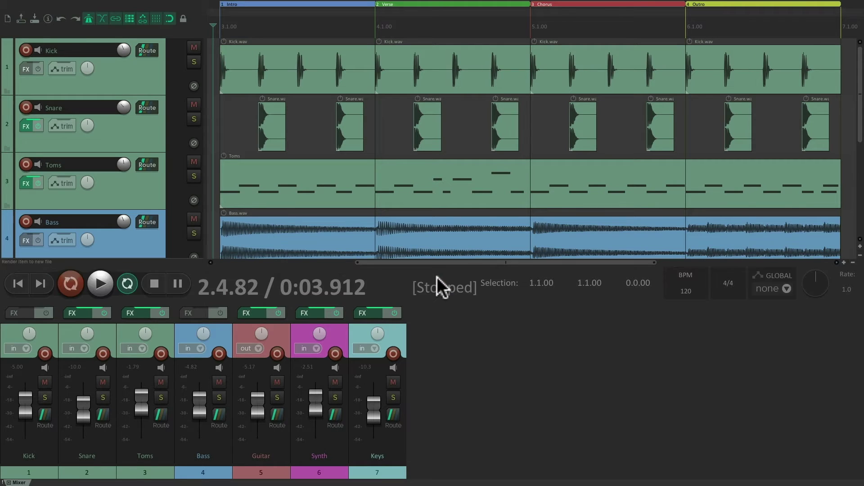
pyautogui.hotkey('ctrl', 'alt', 't')
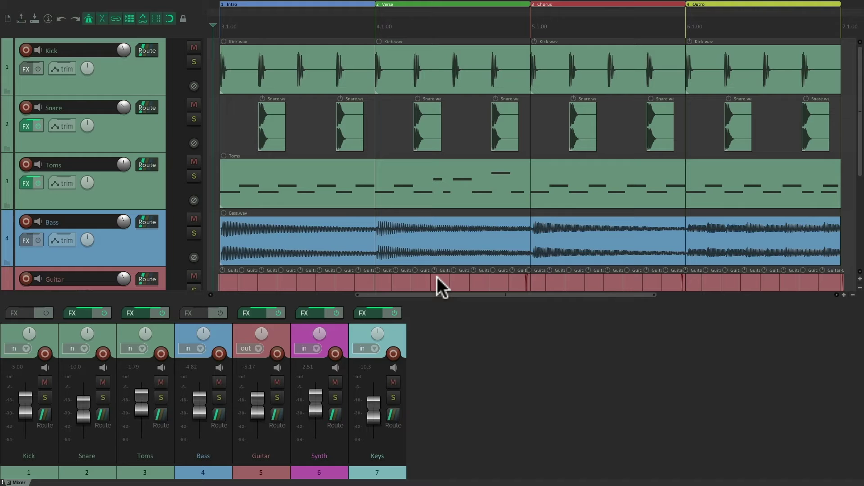
pyautogui.hotkey('ctrl', 'm')
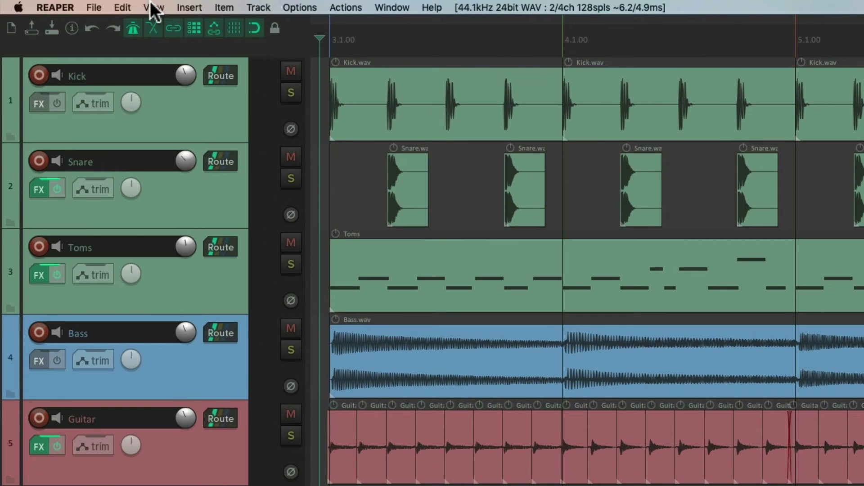
# Step: Look up the Video shortcut and use it to show and hide the video window twice
pyautogui.click(153, 8)
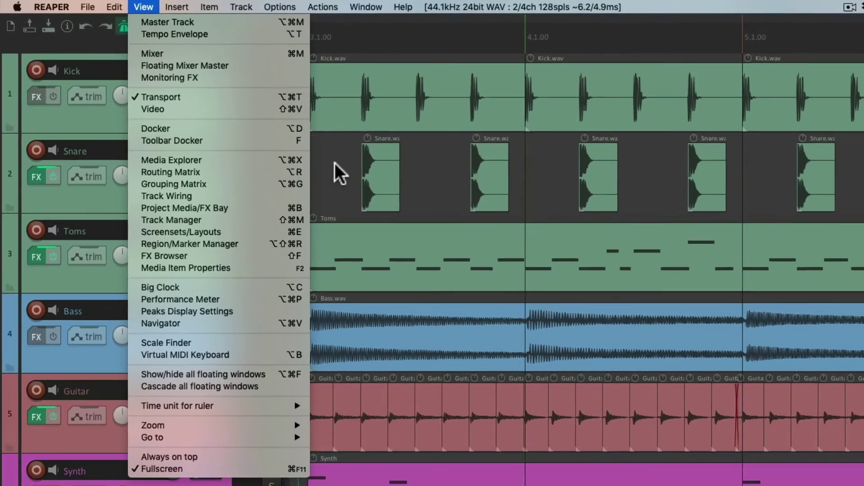
pyautogui.click(544, 206)
pyautogui.press('shift+super+v')
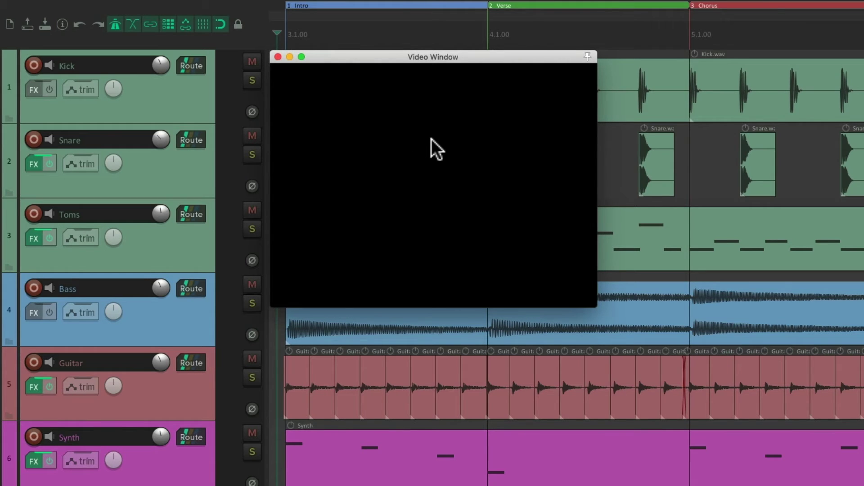
pyautogui.press('shift+super+v')
pyautogui.press('shift+super+v')
pyautogui.press('shift+super+v')
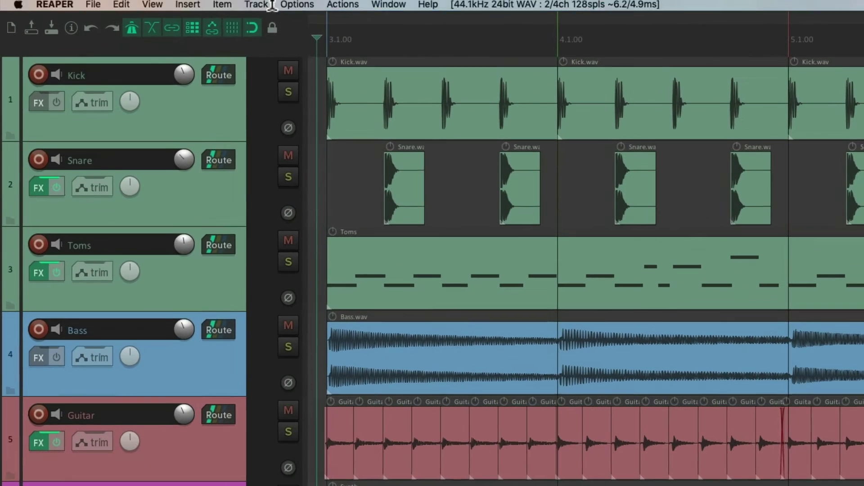
# Step: Review the shortcuts for the other view windows, and show and dock the video window
pyautogui.click(158, 6)
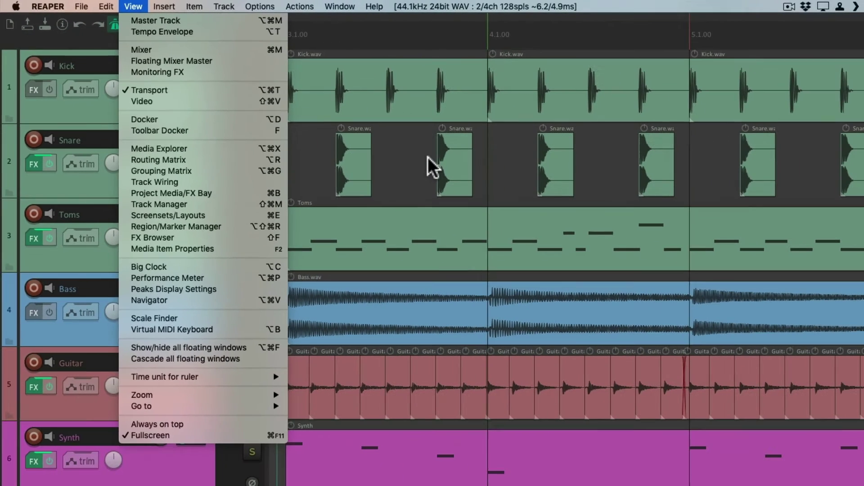
pyautogui.click(592, 216)
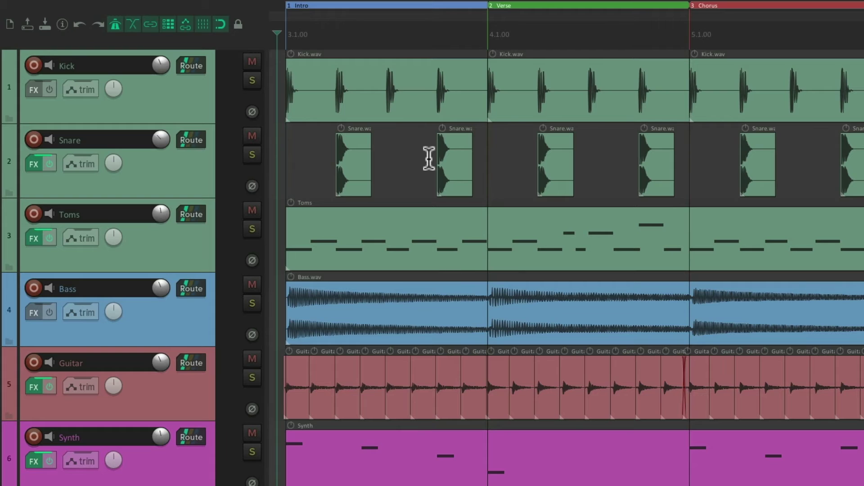
pyautogui.press('shift+super+v')
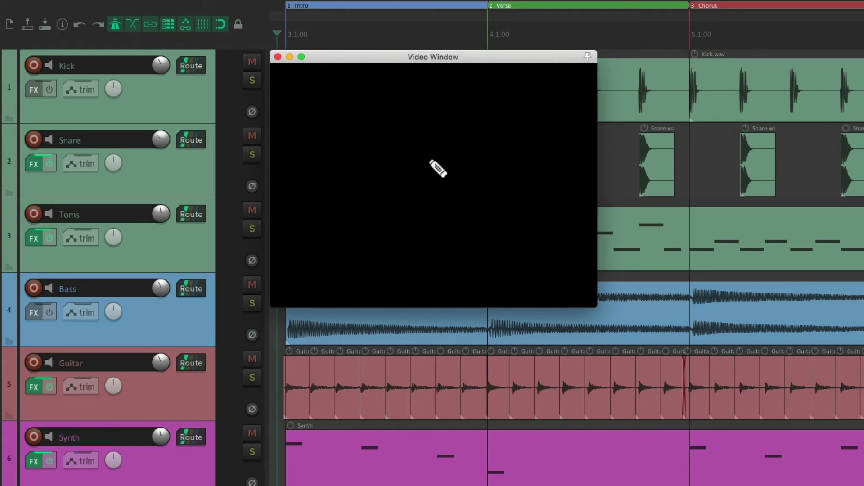
pyautogui.rightClick(464, 233)
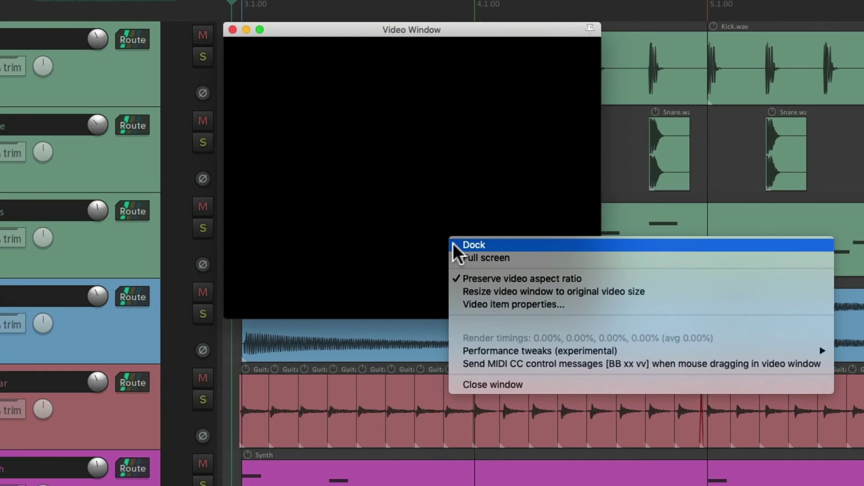
pyautogui.click(452, 245)
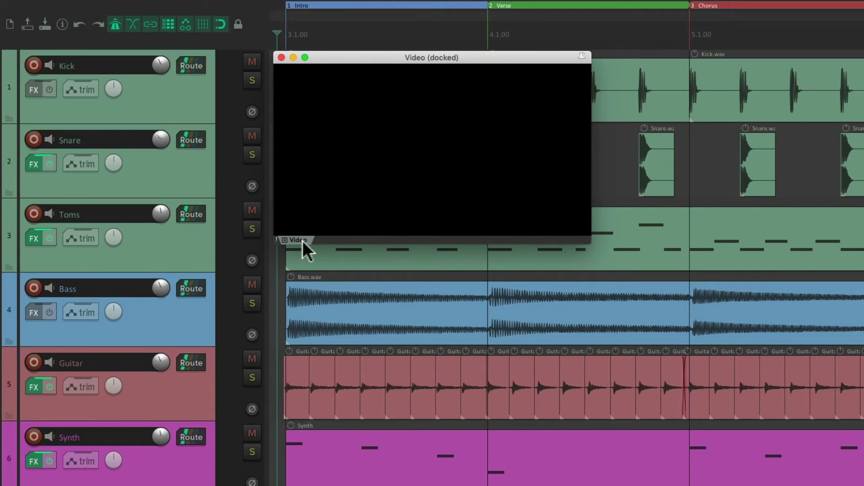
# Step: Show the Big Clock and the Performance Meter, and dock the Big Clock in the docker with the video window
pyautogui.hotkey('alt', 'shift', 'b')
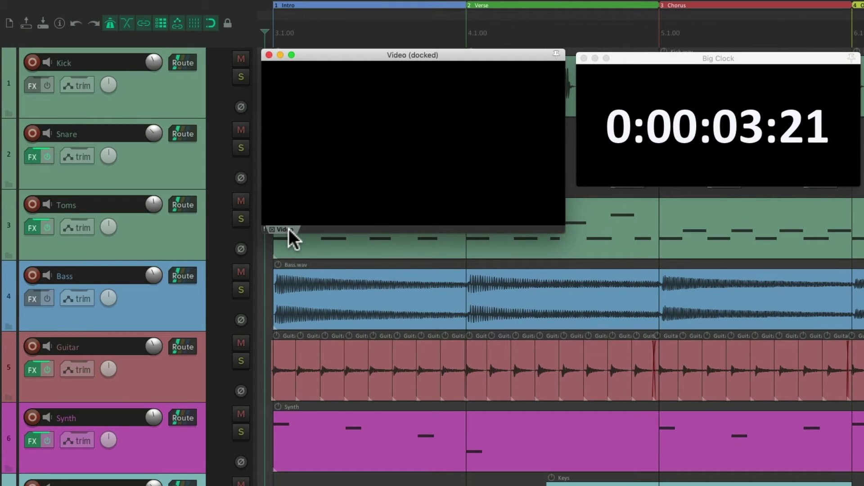
pyautogui.hotkey('ctrl', 'alt', 'p')
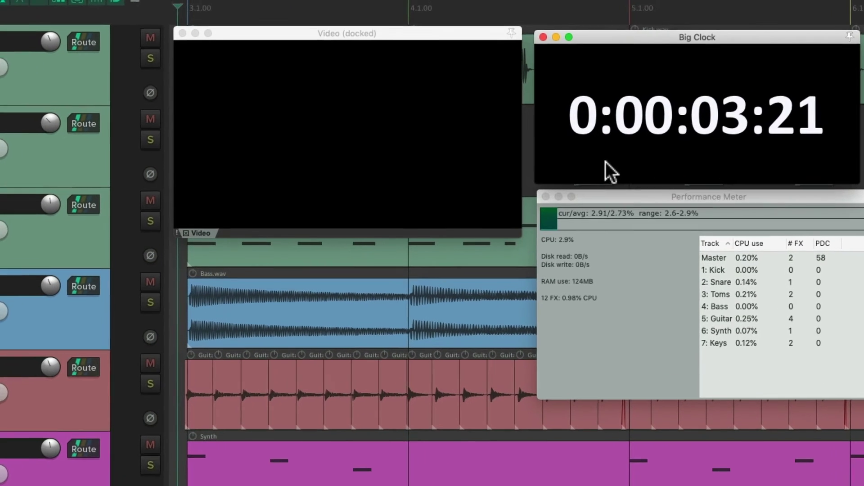
pyautogui.rightClick(627, 164)
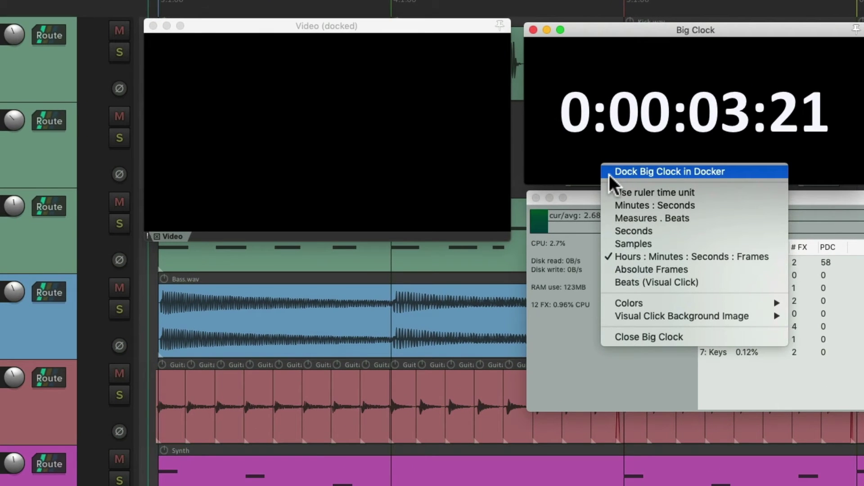
pyautogui.click(609, 175)
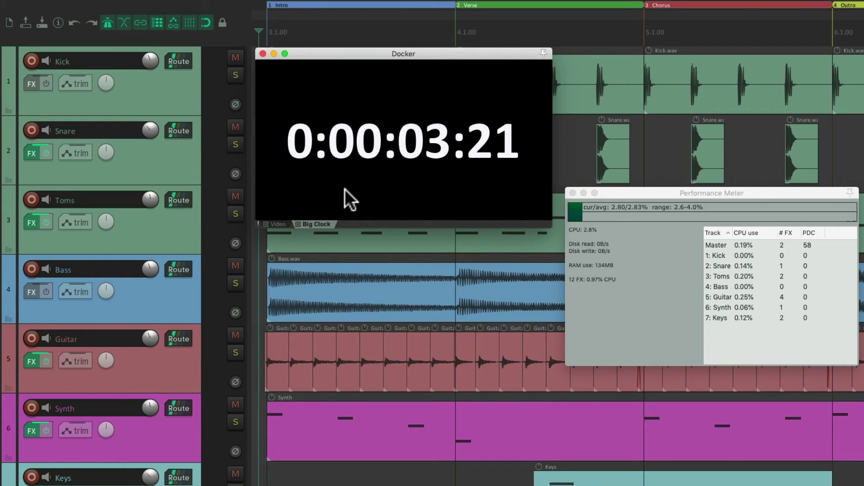
# Step: Switch between the Video and Big Clock views in the docker, and dock the Performance Meter in the same docker
pyautogui.click(279, 223)
pyautogui.click(313, 223)
pyautogui.click(640, 315)
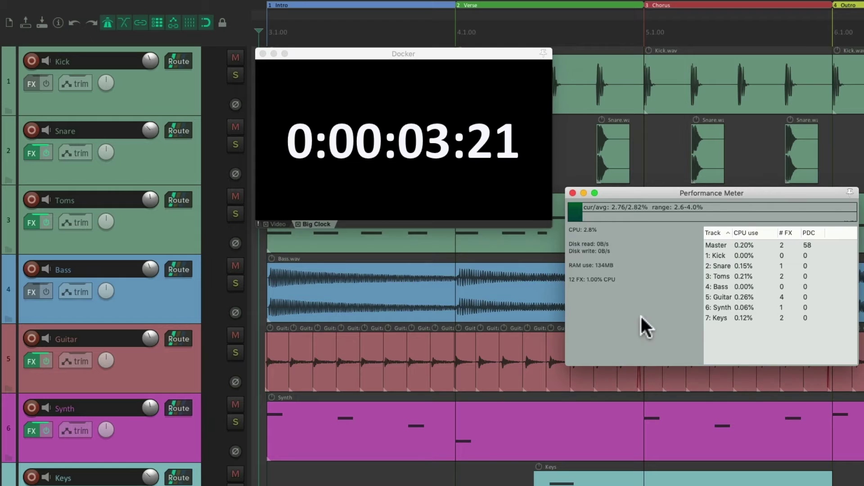
pyautogui.rightClick(627, 311)
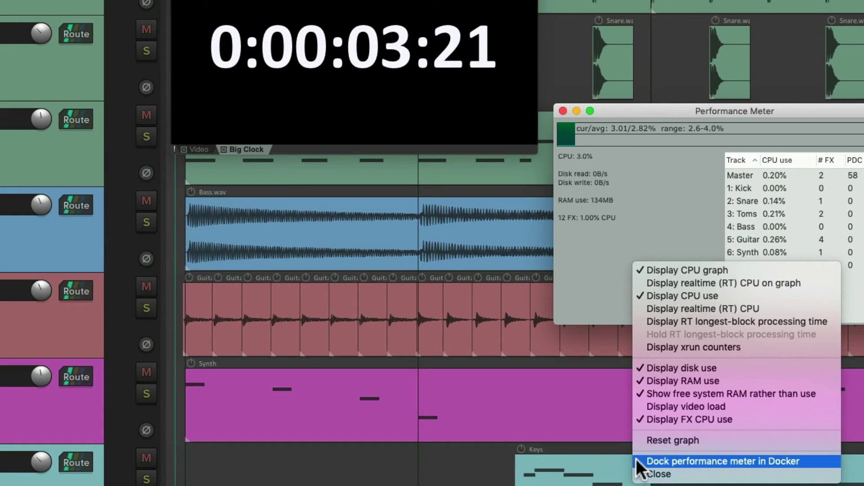
pyautogui.click(651, 462)
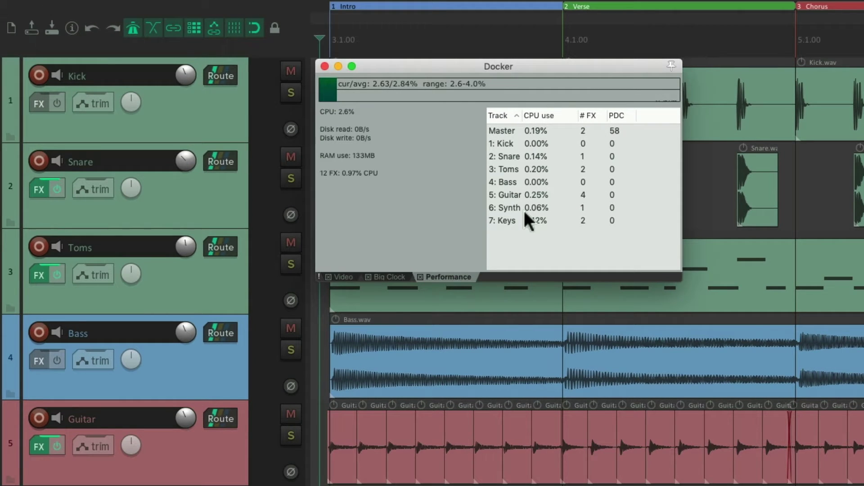
# Step: View the docked Video, Big Clock and Performance windows one after another
pyautogui.click(344, 276)
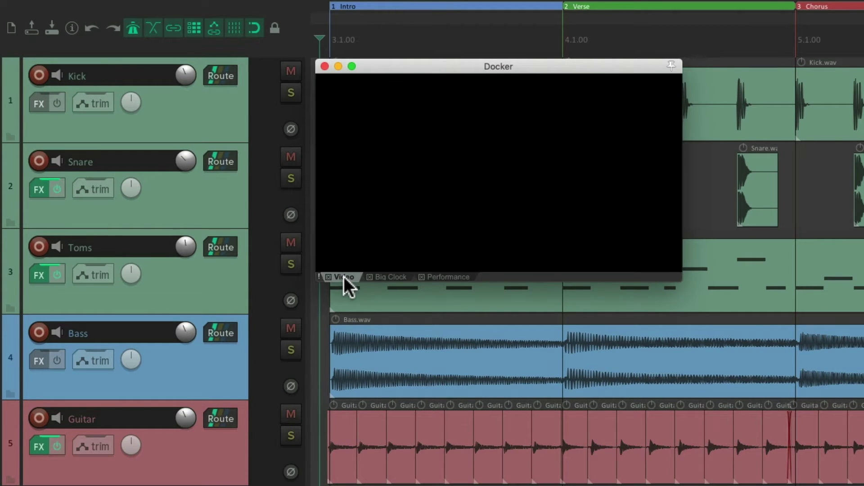
pyautogui.click(394, 277)
pyautogui.click(445, 277)
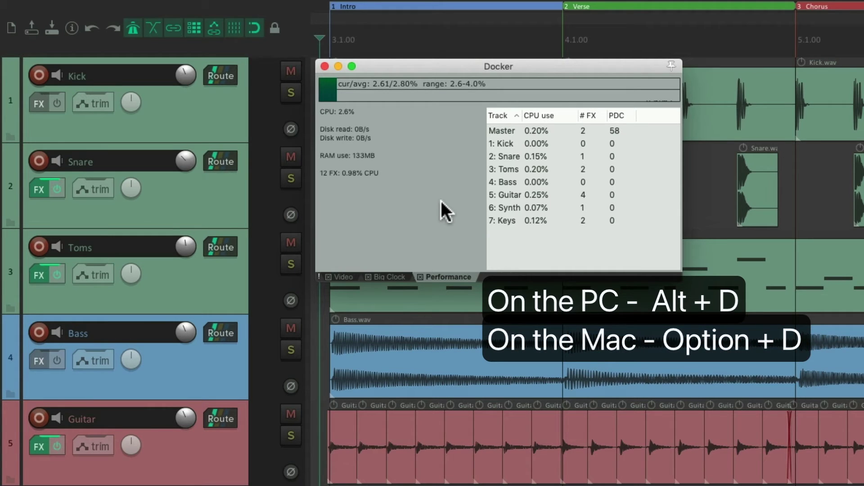
# Step: Hide the docker, bring it back with the video window's shortcut, and toggle it with its own shortcut until it is hidden
pyautogui.hotkey('alt', 'd')
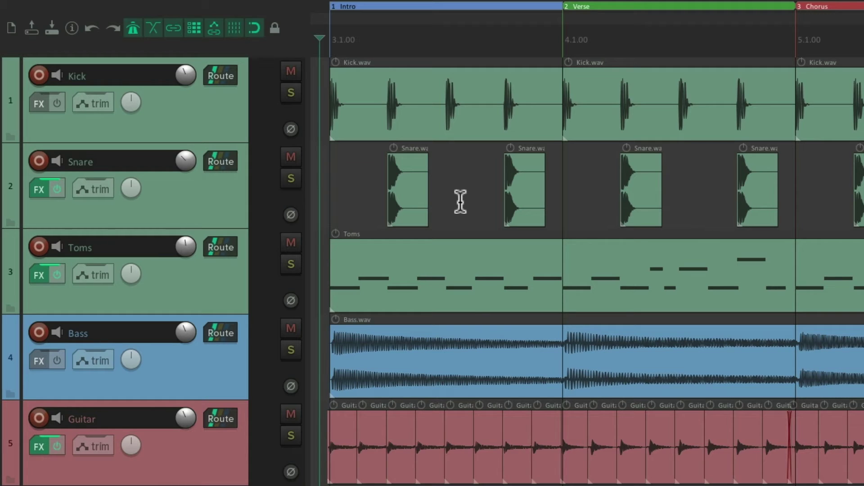
pyautogui.press('super+shift+v')
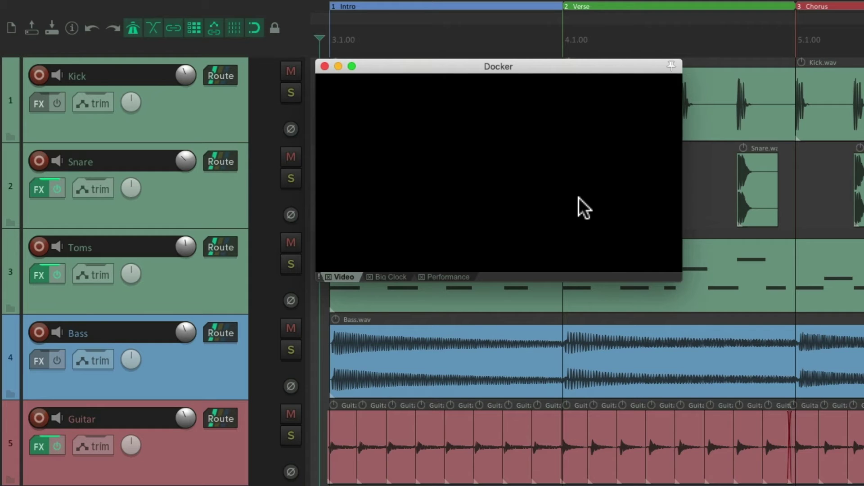
pyautogui.hotkey('alt', 'd')
pyautogui.hotkey('alt', 'd')
pyautogui.hotkey('alt', 'd')
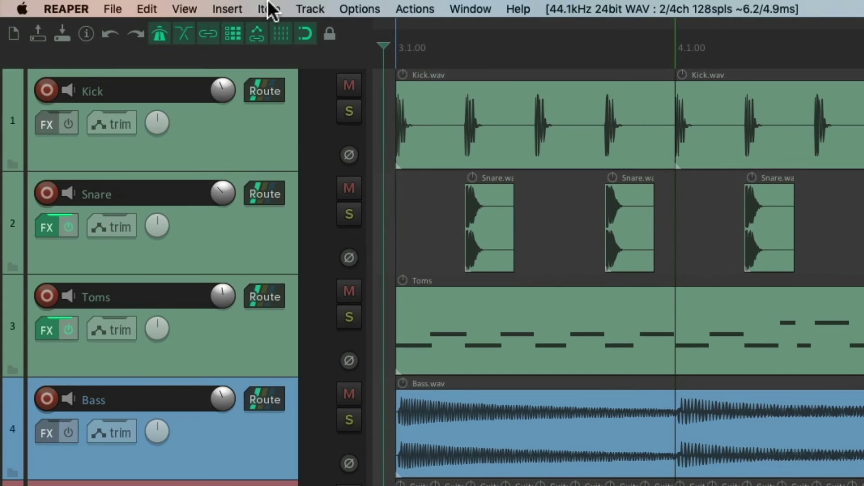
# Step: Look up the Toolbar Docker shortcut and use it to show the toolbar docker
pyautogui.click(185, 9)
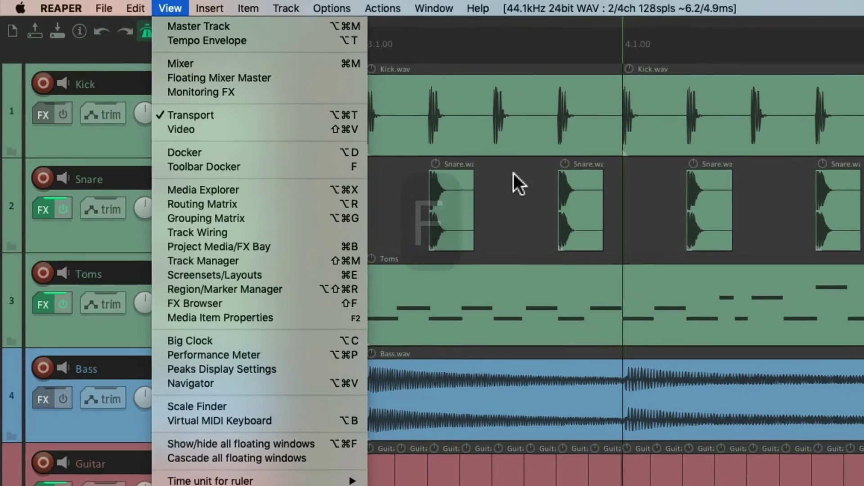
pyautogui.click(580, 195)
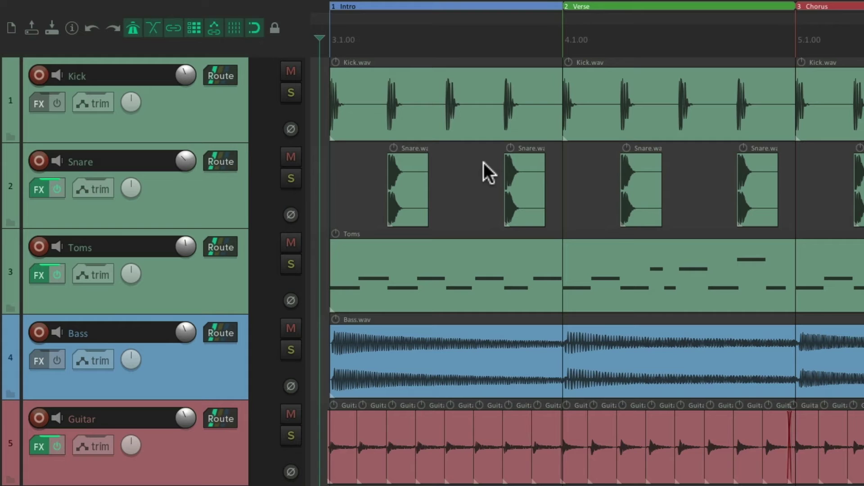
pyautogui.press('f')
pyautogui.click(515, 158)
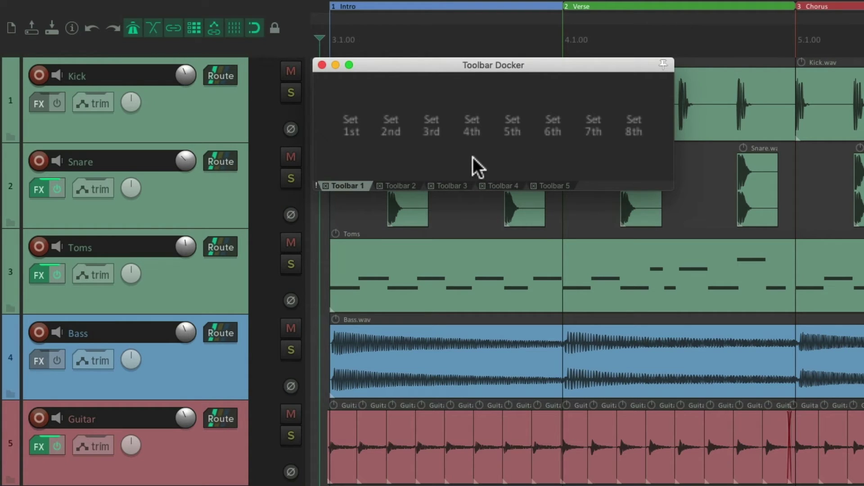
# Step: View Toolbars 2 through 5 in the toolbar docker and return to Toolbar 1
pyautogui.click(400, 186)
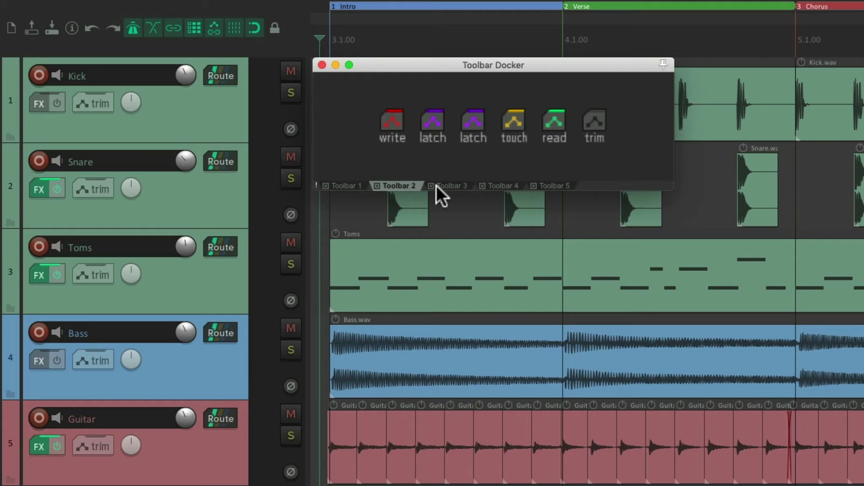
pyautogui.click(448, 185)
pyautogui.click(499, 186)
pyautogui.click(550, 185)
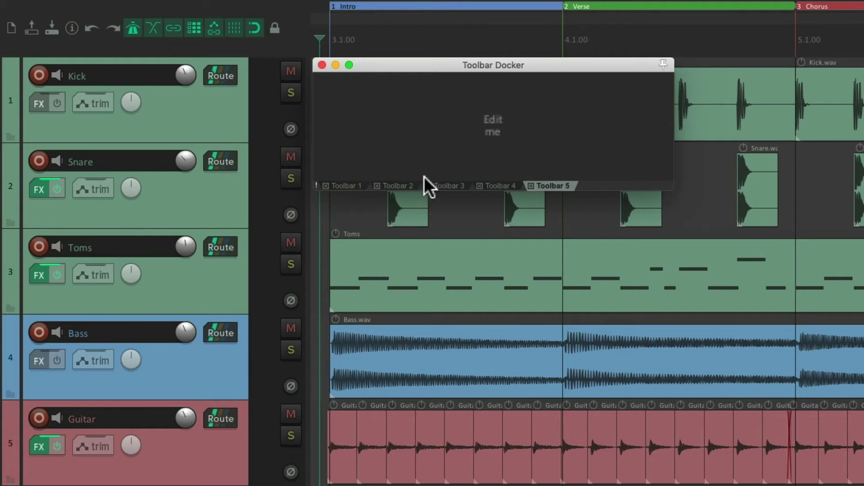
pyautogui.click(348, 186)
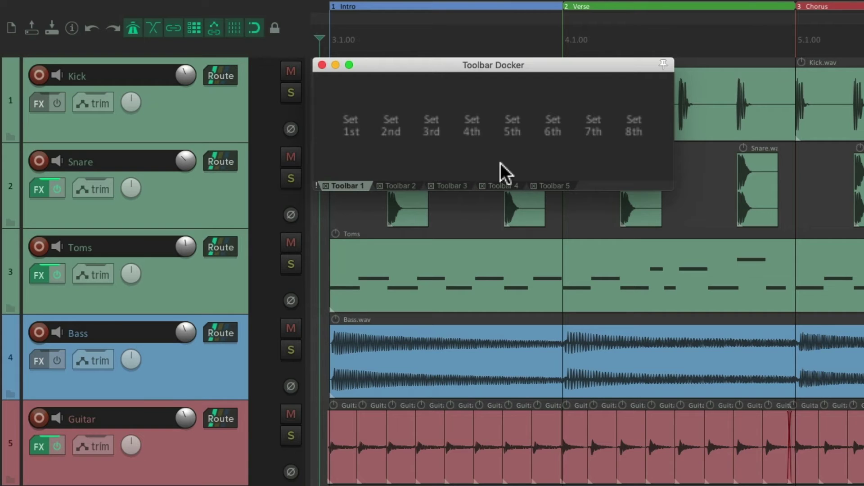
# Step: Toggle the toolbar docker repeatedly with its shortcut and leave it hidden
pyautogui.press('f')
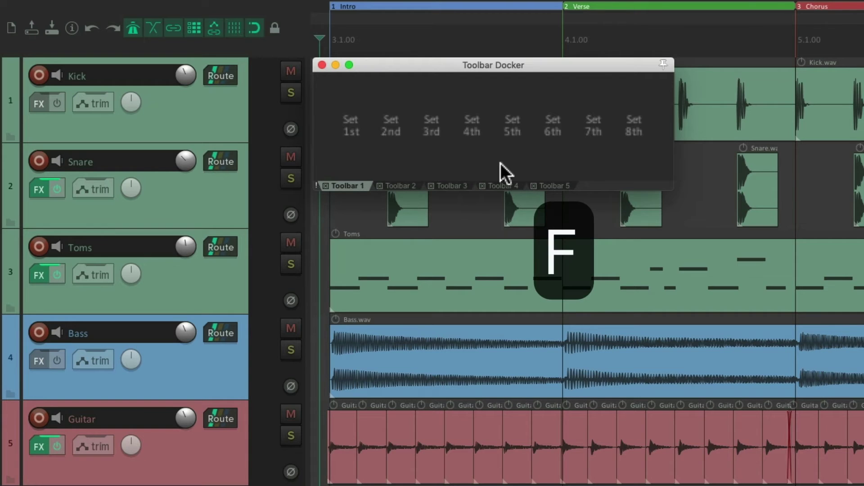
pyautogui.press('f')
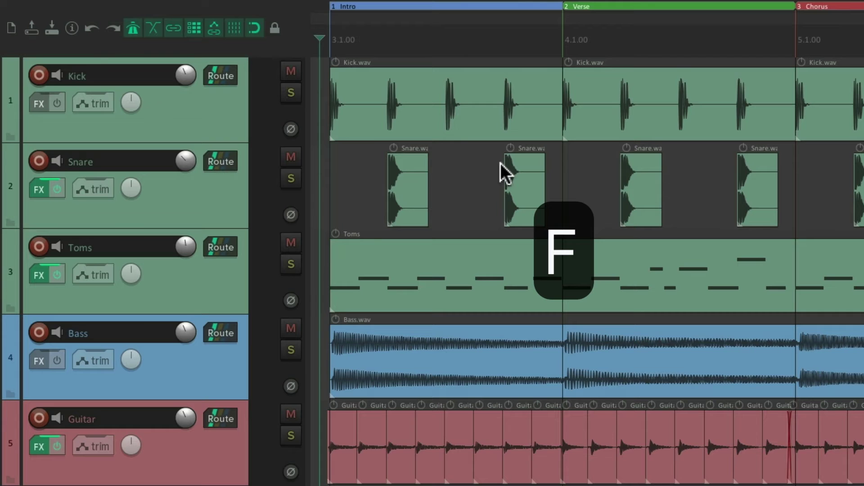
pyautogui.press('f')
pyautogui.press('f')
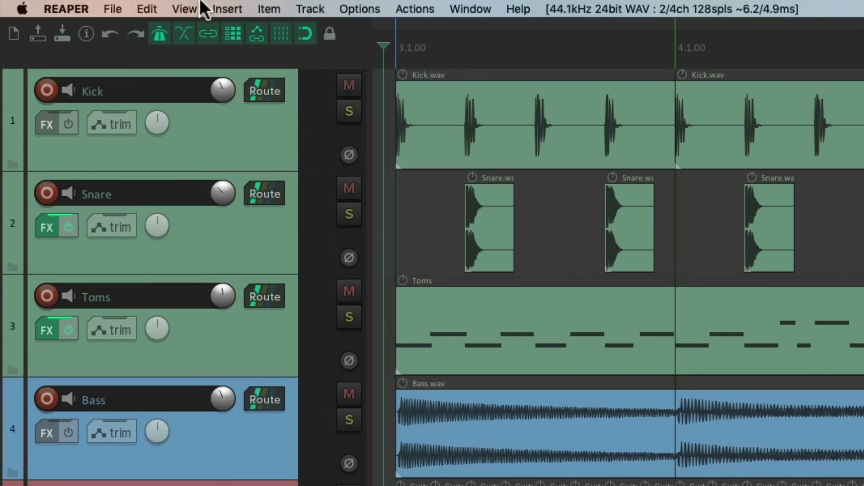
# Step: Look up the Media Explorer shortcut, show the Media Explorer, and browse its Kicks and Snares databases
pyautogui.click(182, 8)
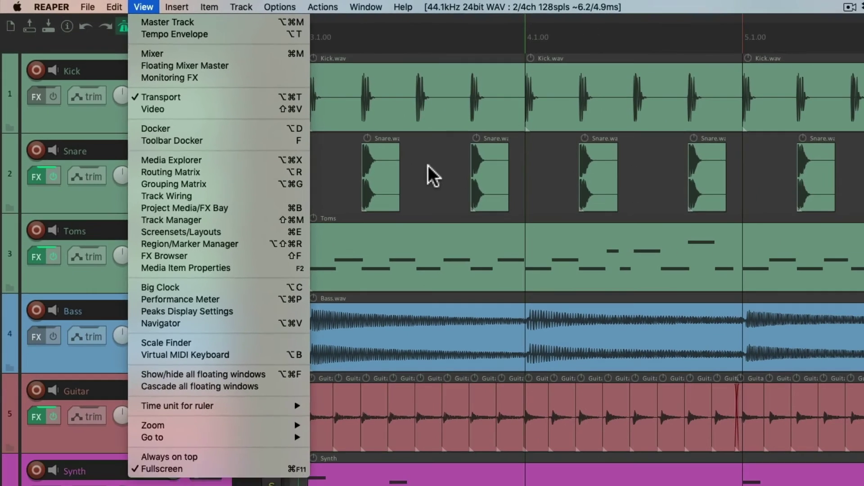
pyautogui.click(550, 213)
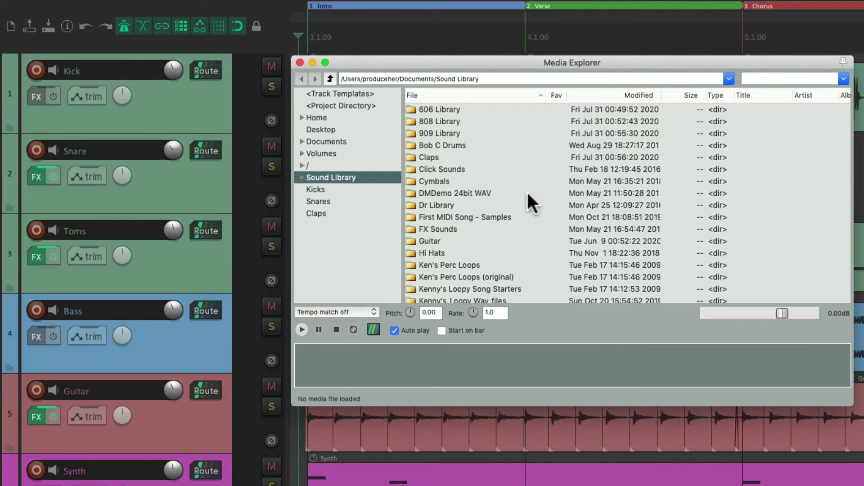
pyautogui.click(346, 189)
pyautogui.click(357, 199)
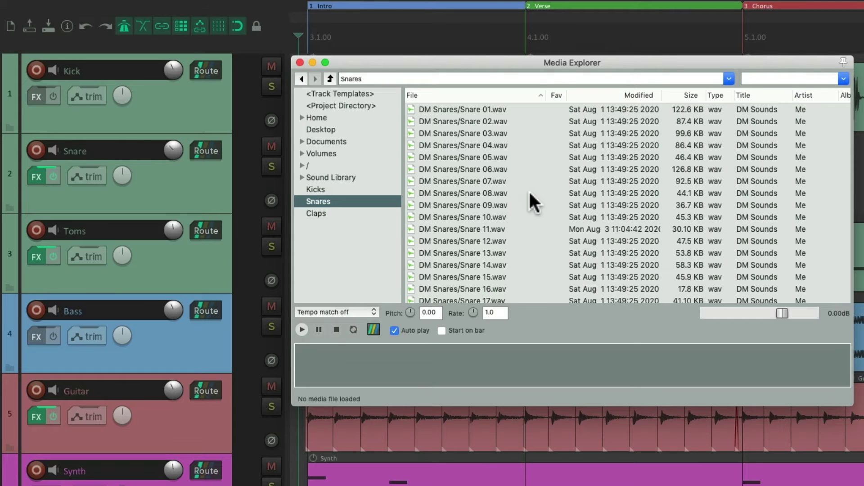
# Step: Toggle the Media Explorer with its shortcut, check its context options, and hide it
pyautogui.press('super+alt+x')
pyautogui.press('super+alt+x')
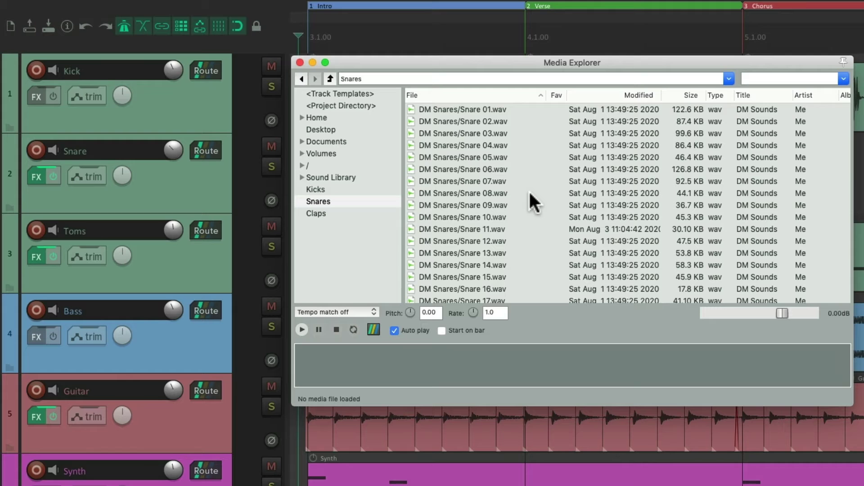
pyautogui.rightClick(501, 397)
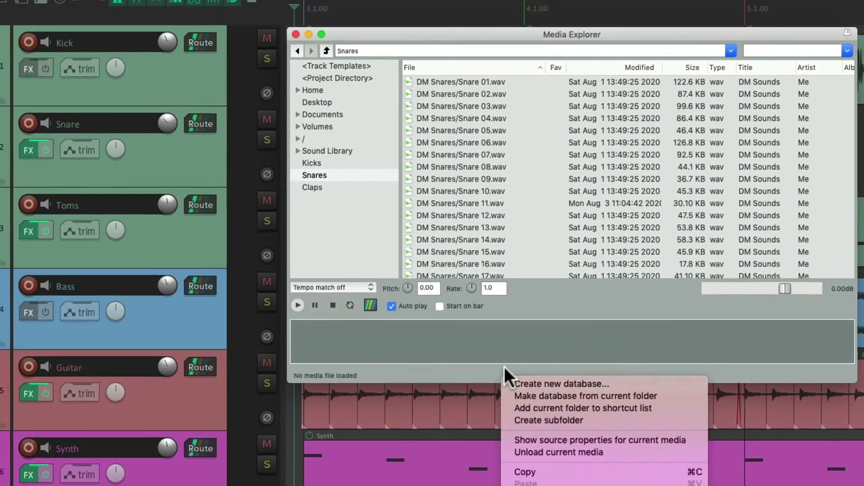
pyautogui.click(500, 273)
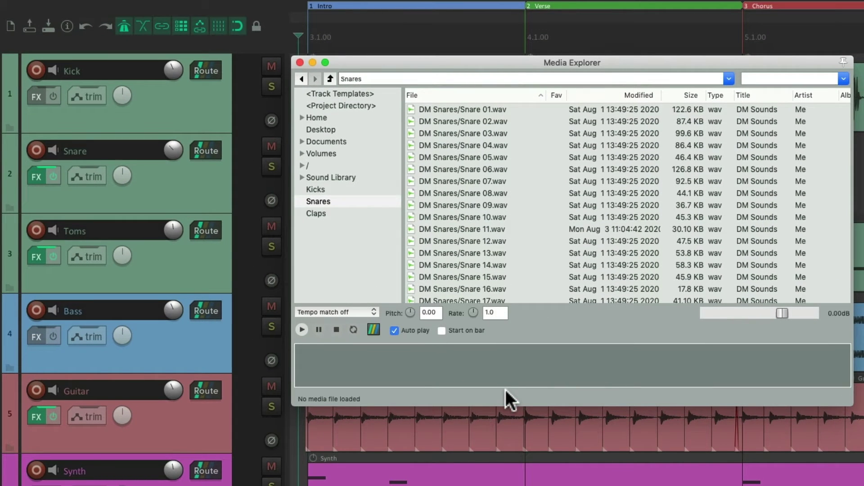
pyautogui.press('alt+super+x')
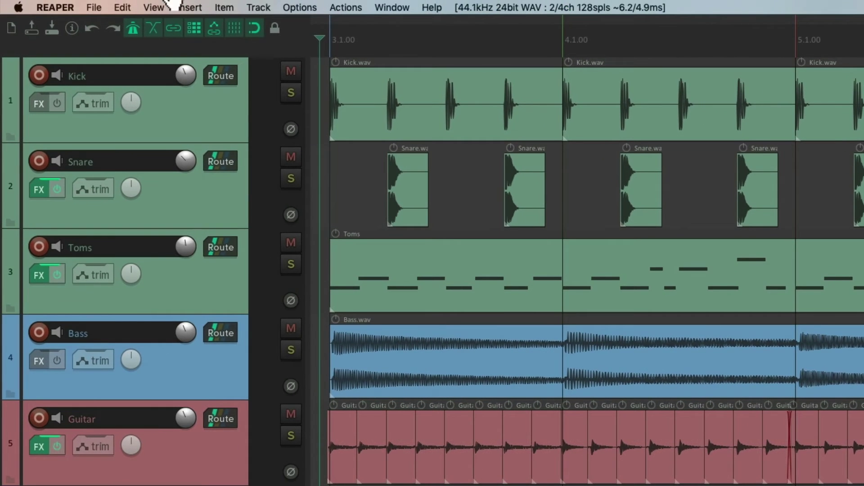
# Step: Look up the Routing Matrix shortcut and use it to show and hide the matrix twice
pyautogui.click(161, 6)
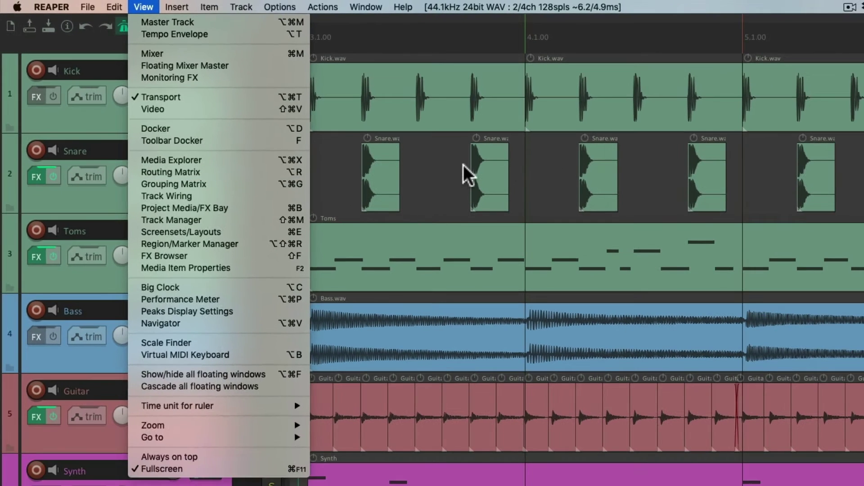
pyautogui.click(595, 212)
pyautogui.hotkey('alt', 'r')
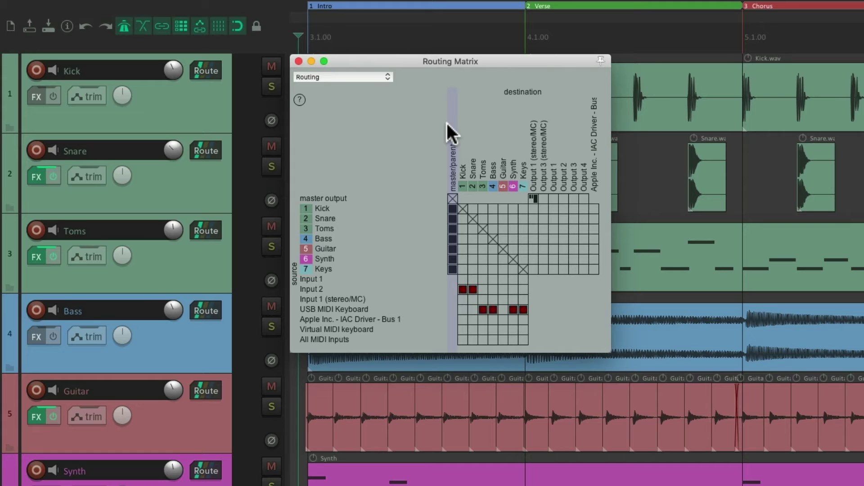
pyautogui.hotkey('alt', 'r')
pyautogui.hotkey('alt', 'r')
pyautogui.hotkey('alt', 'r')
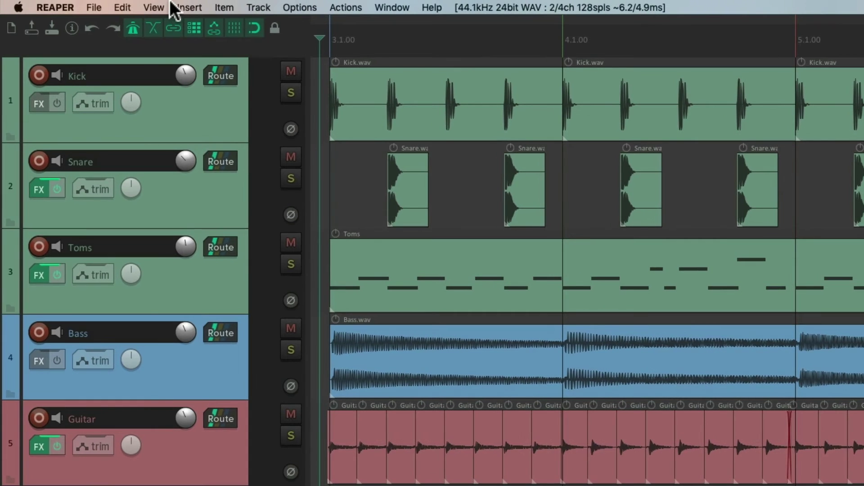
# Step: Look up the Project Media/FX Bay shortcut, show the bay, and view its media items and FX lists
pyautogui.click(170, 5)
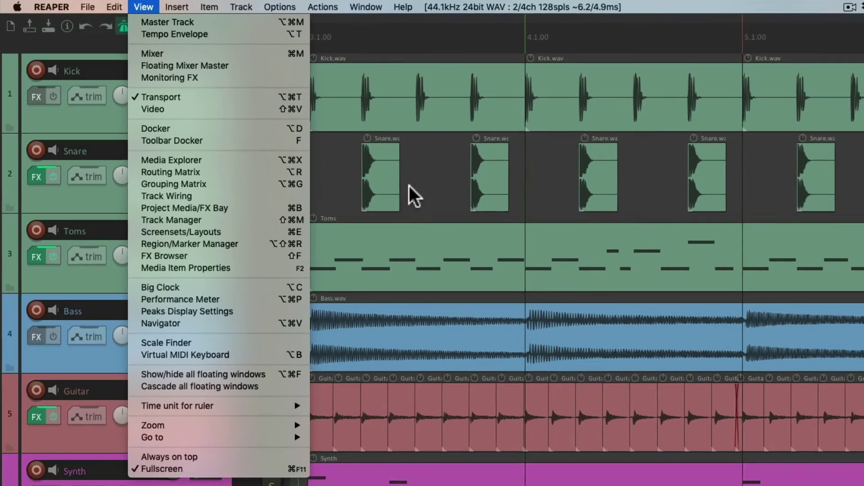
pyautogui.click(529, 239)
pyautogui.press('super+b')
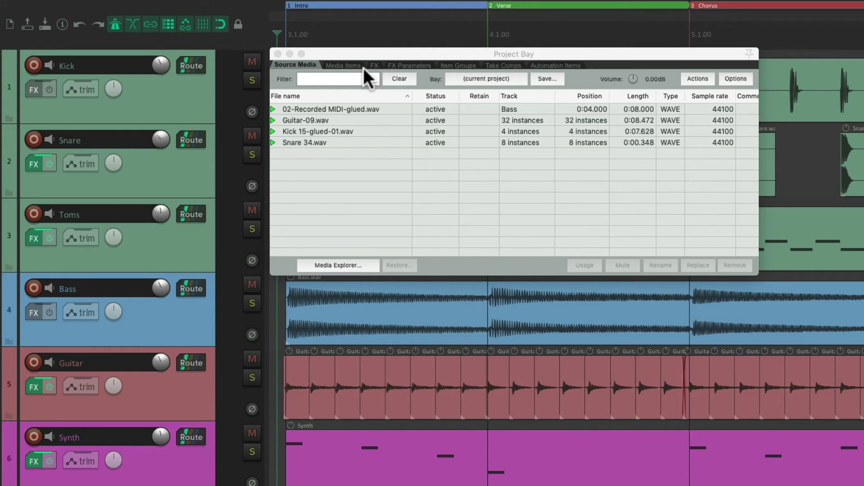
pyautogui.click(343, 66)
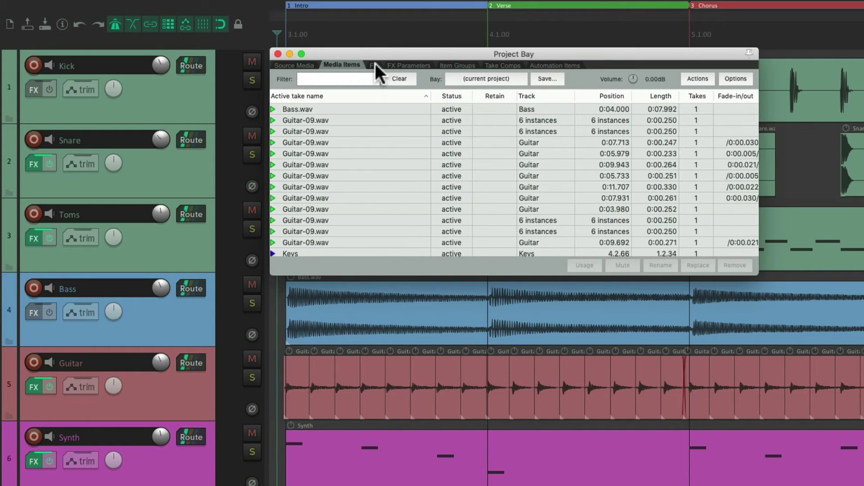
pyautogui.click(373, 66)
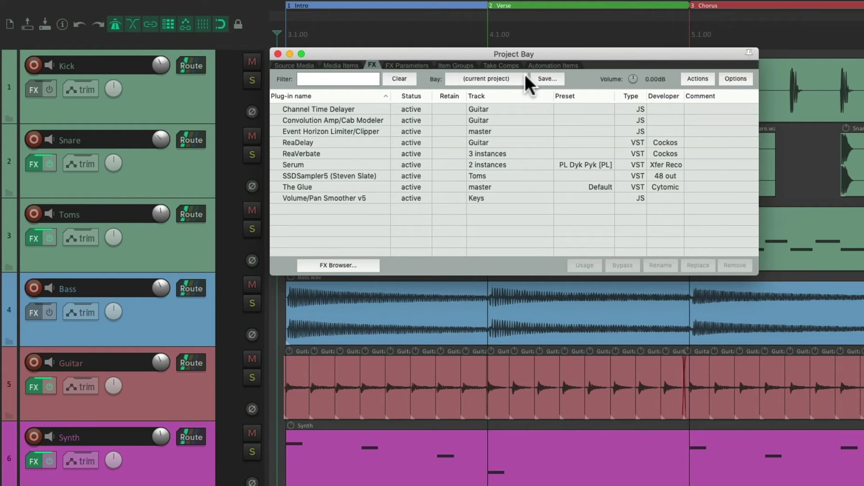
# Step: Close the Project Bay, show it again with its shortcut, and close it once more
pyautogui.press('Escape')
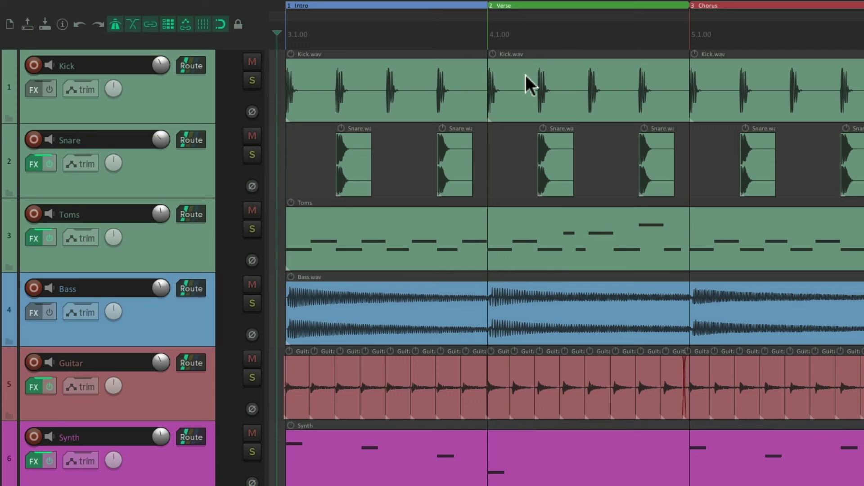
pyautogui.hotkey('alt', 'b')
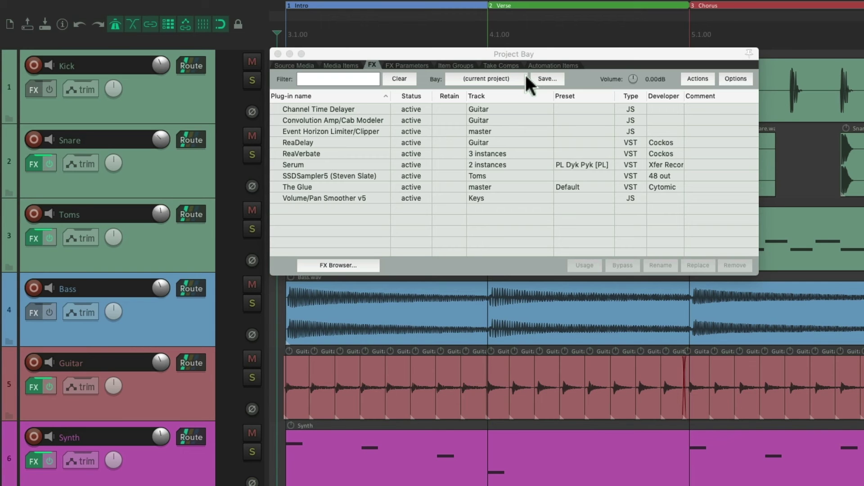
pyautogui.press('Escape')
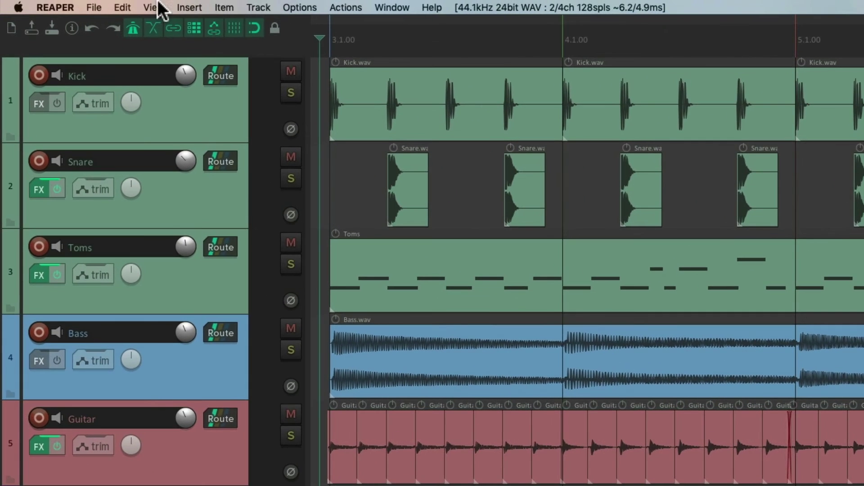
# Step: Look up the Track Manager shortcut and use it to show the Track Manager
pyautogui.click(157, 2)
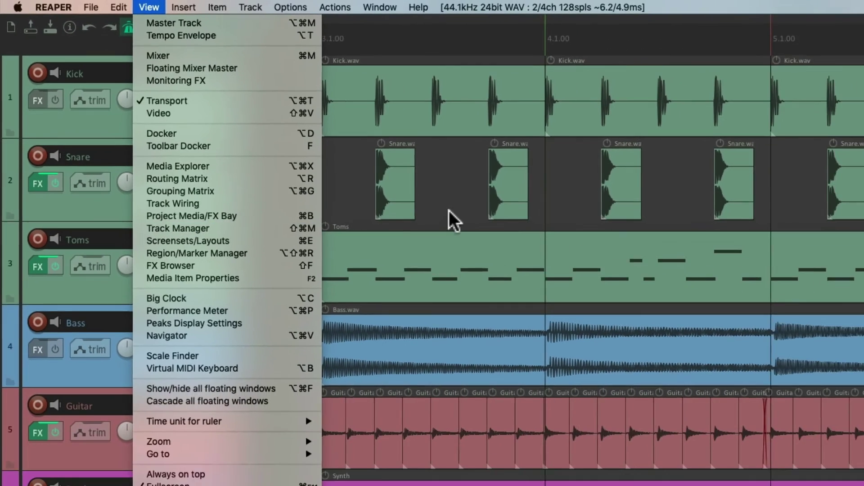
pyautogui.click(555, 261)
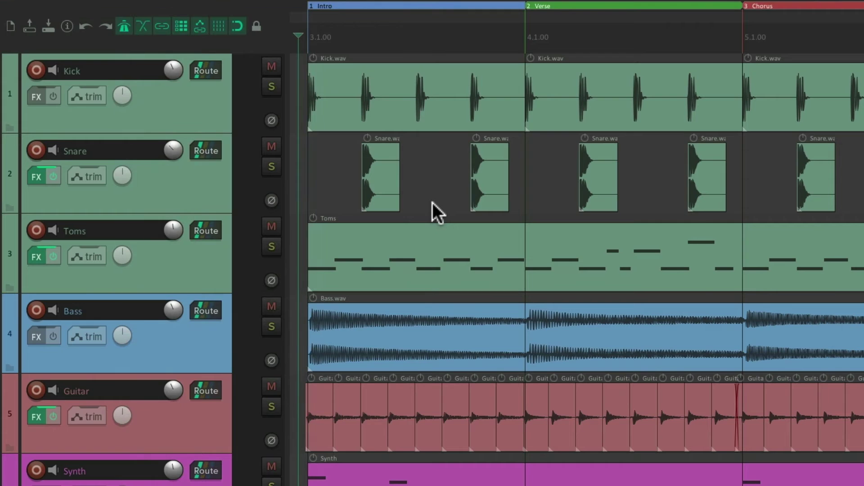
pyautogui.press('shift+super+m')
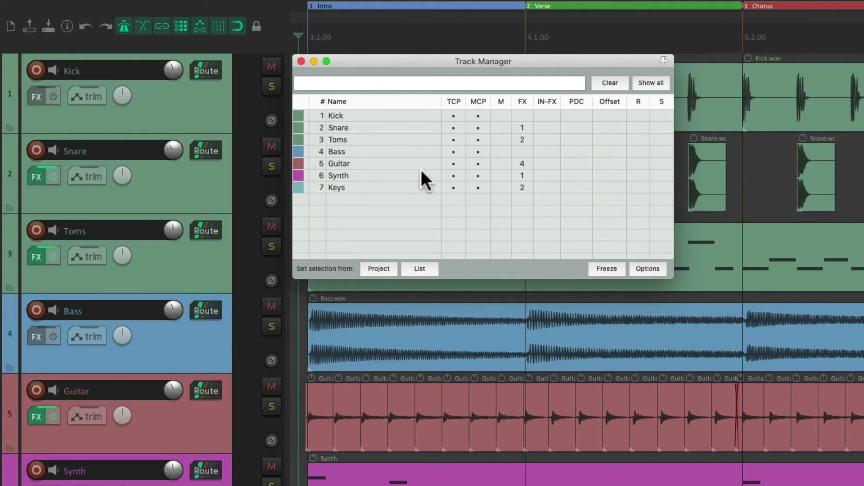
# Step: Review the Kick track's visibility, record-arm and solo columns in the Track Manager, close it, and toggle it once more with its shortcut
pyautogui.moveTo(453, 115); pyautogui.dragTo(501, 109)
pyautogui.moveTo(639, 117)
pyautogui.mouseDown()
pyautogui.moveTo(639, 186)
pyautogui.moveTo(640, 118)
pyautogui.mouseUp()
pyautogui.moveTo(661, 116)
pyautogui.mouseDown()
pyautogui.moveTo(663, 184)
pyautogui.moveTo(663, 115)
pyautogui.mouseUp()
pyautogui.click(661, 116)
pyautogui.press('Escape')
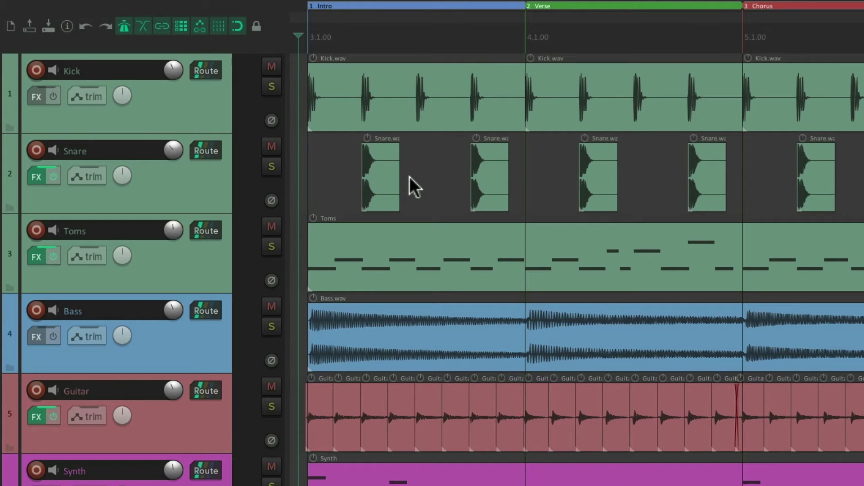
pyautogui.hotkey('ctrl', 'alt', 'm')
pyautogui.press('Escape')
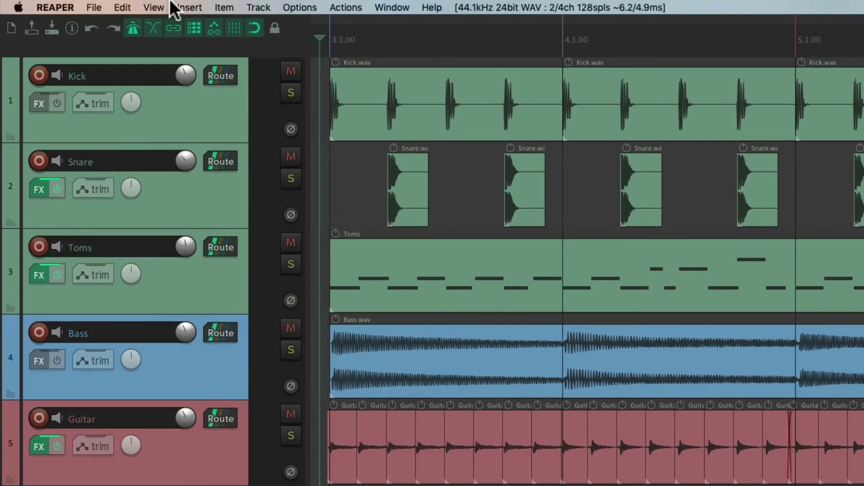
# Step: Look up the Screensets/Layouts shortcut and use it to show the Screensets/Layouts window
pyautogui.click(170, 6)
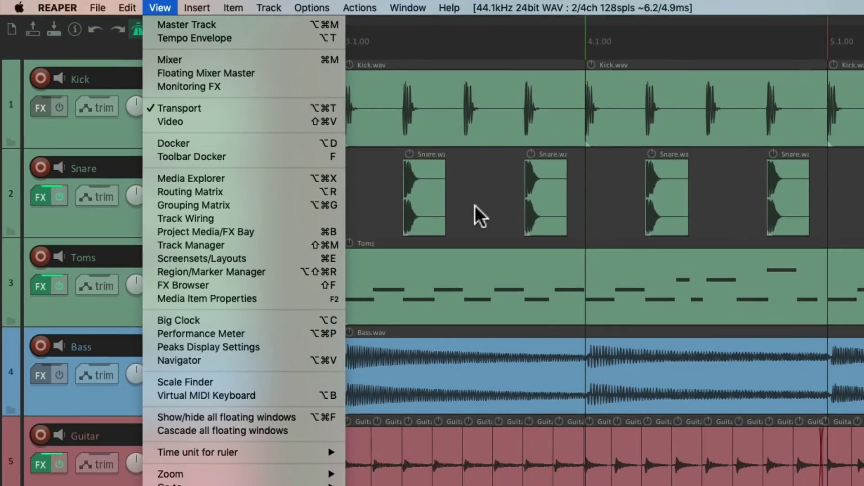
pyautogui.click(548, 237)
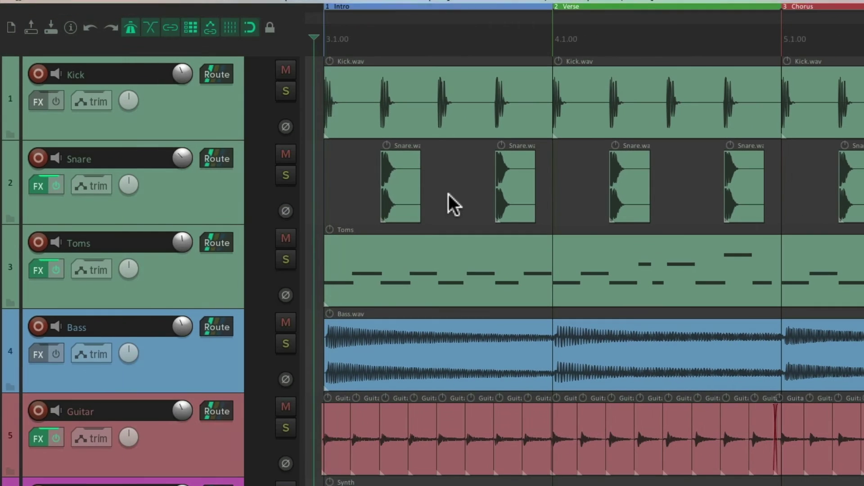
pyautogui.press('super+e')
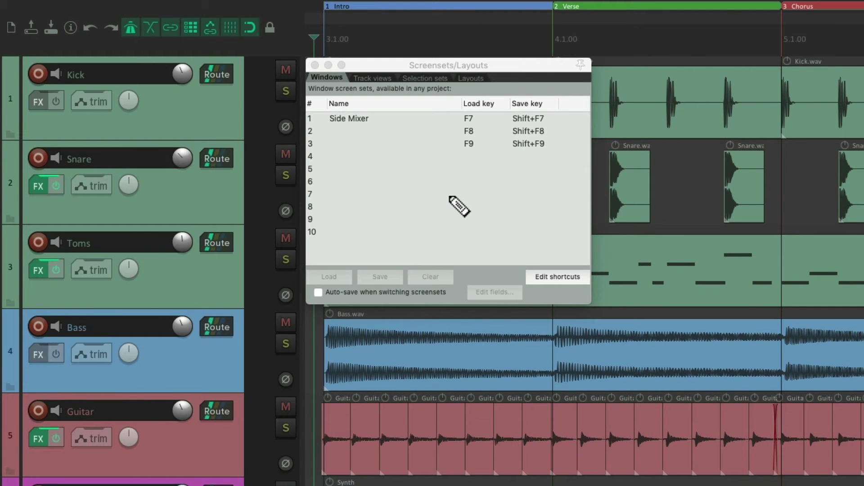
pyautogui.click(501, 69)
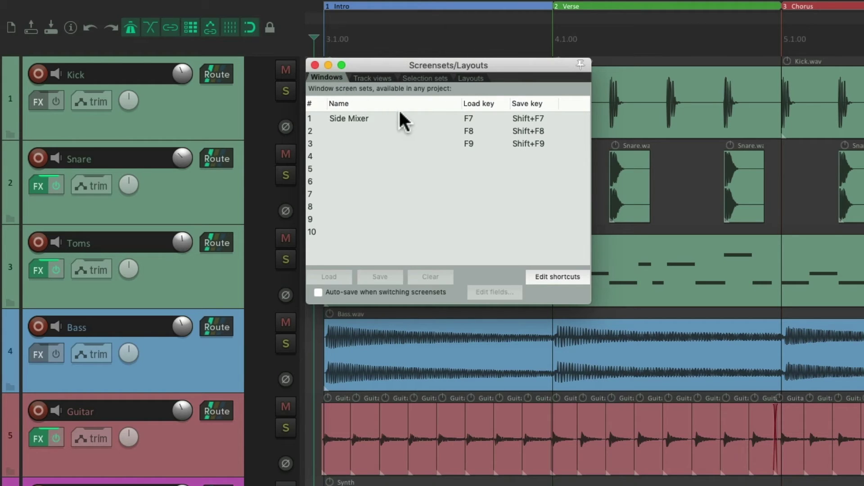
# Step: Check the save options of the Side Mixer window screenset and cancel without saving
pyautogui.click(412, 118)
pyautogui.click(384, 276)
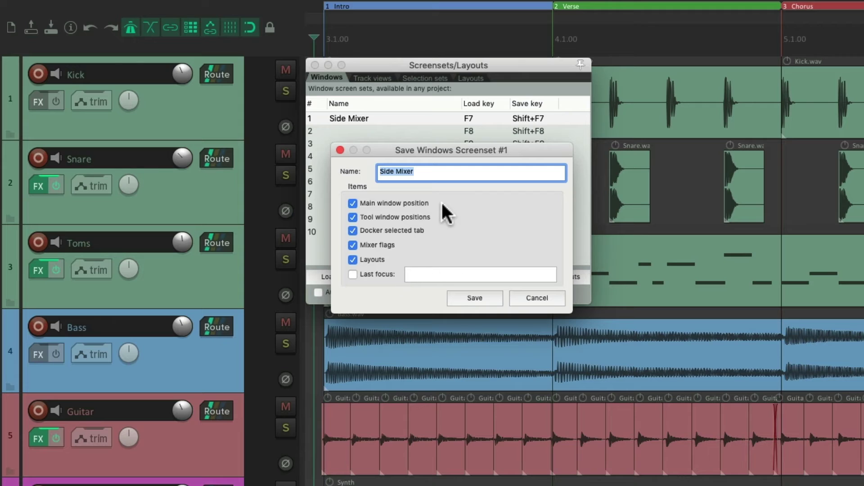
pyautogui.click(517, 298)
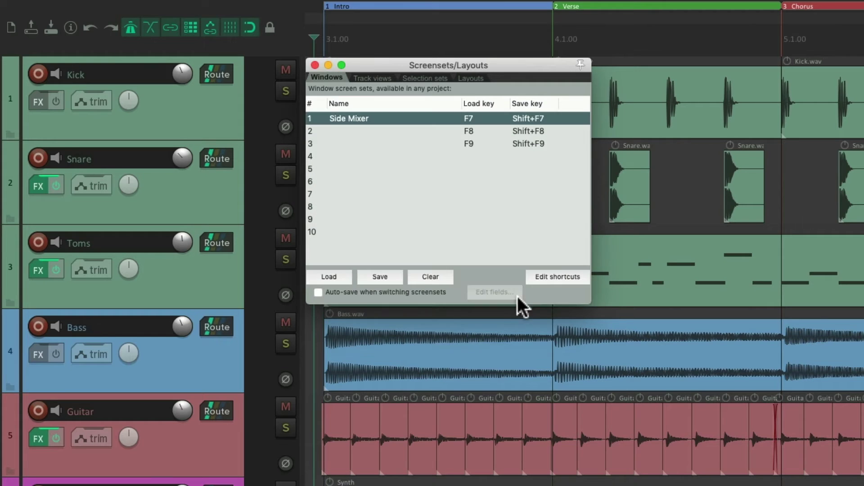
# Step: Check the save options of the Normal track view screenset and cancel without saving
pyautogui.click(379, 79)
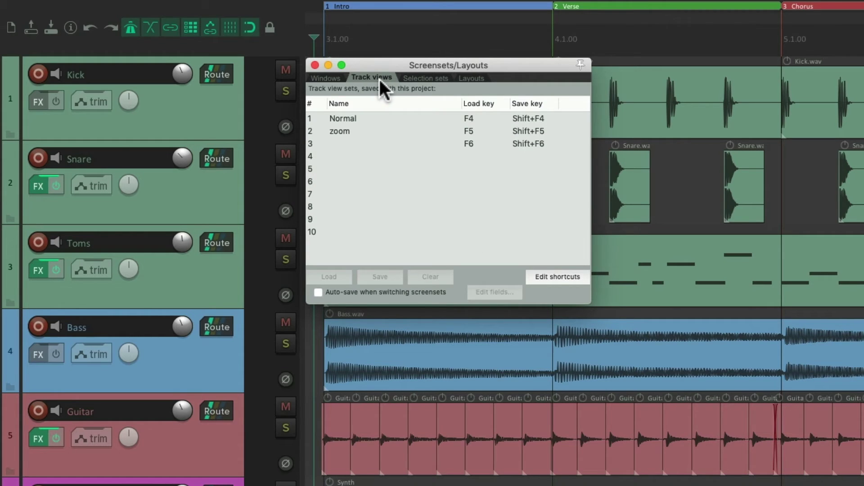
pyautogui.click(405, 118)
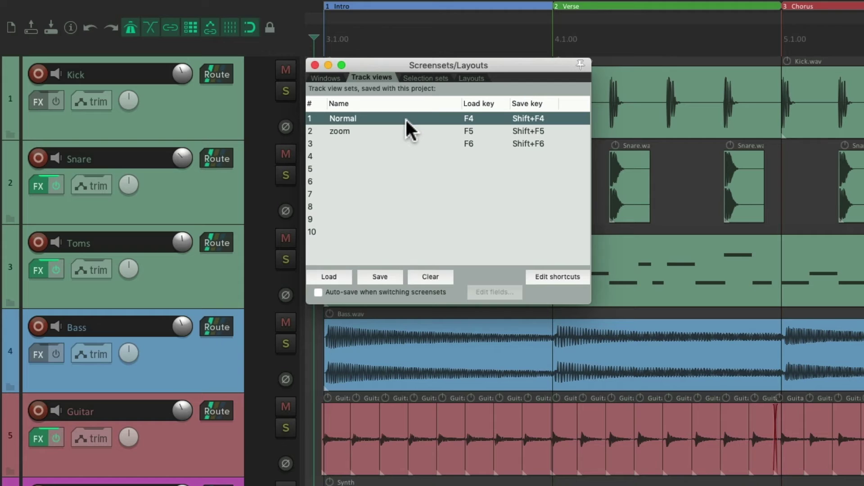
pyautogui.click(380, 277)
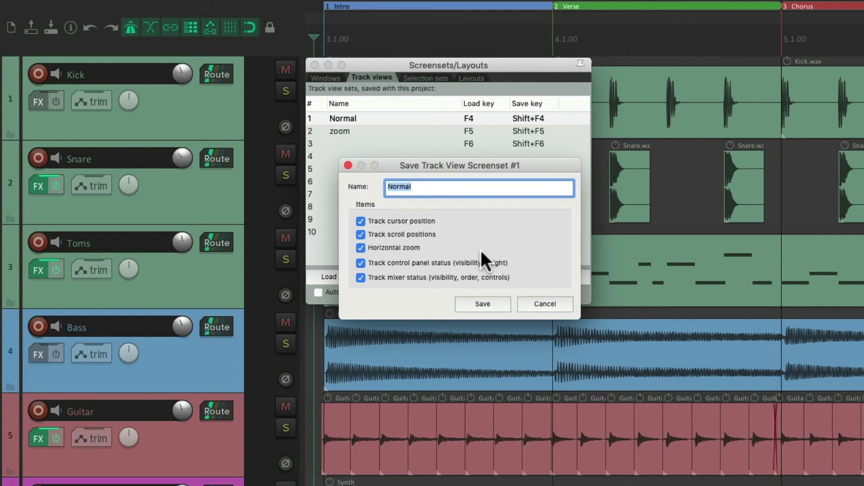
pyautogui.click(534, 303)
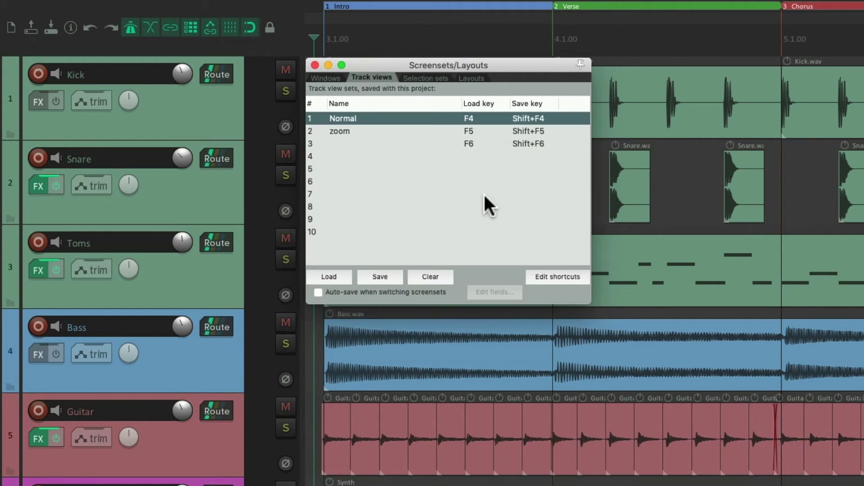
# Step: Review the save and load keys assigned to window screensets 1 to 3
pyautogui.click(326, 78)
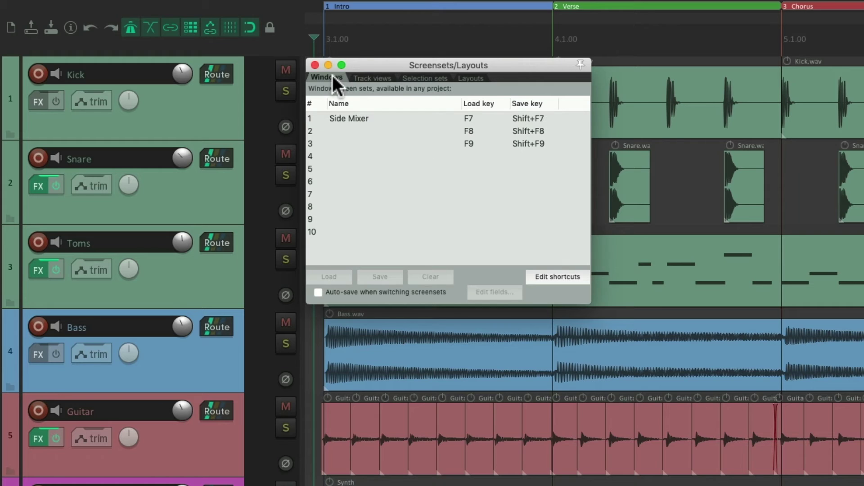
pyautogui.click(549, 118)
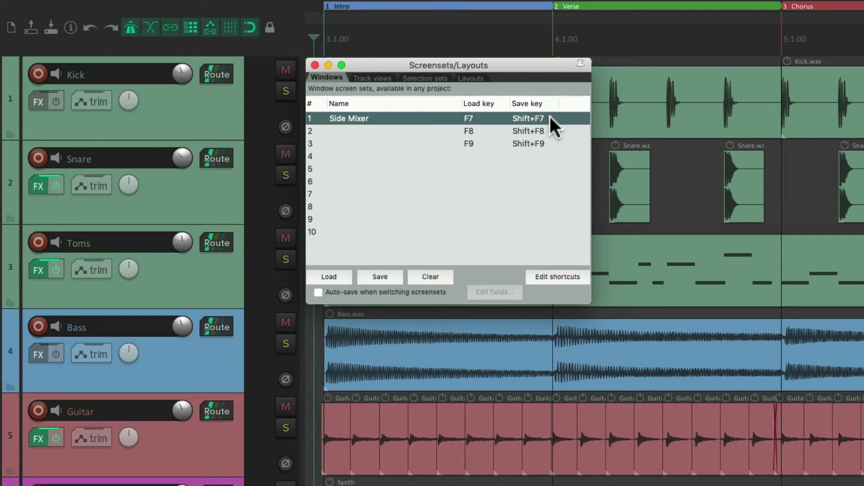
pyautogui.click(558, 142)
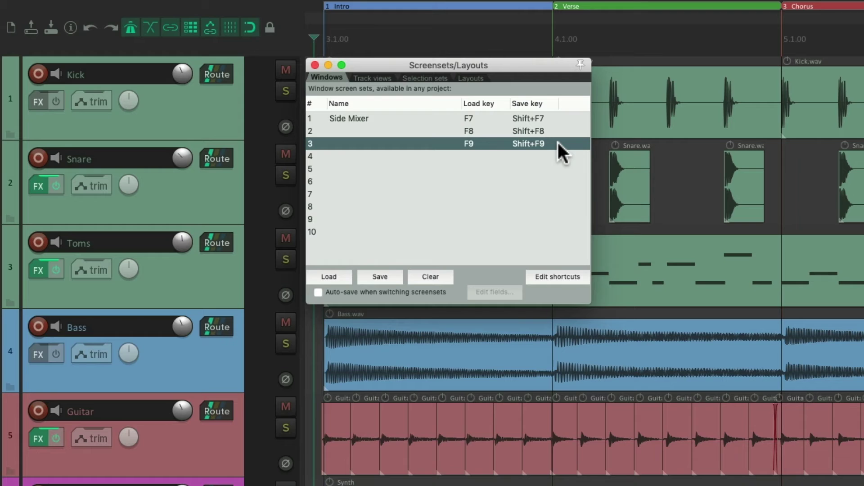
pyautogui.click(493, 116)
pyautogui.click(490, 139)
# Step: Review the save and load keys assigned to track view screensets 1 to 3
pyautogui.click(386, 79)
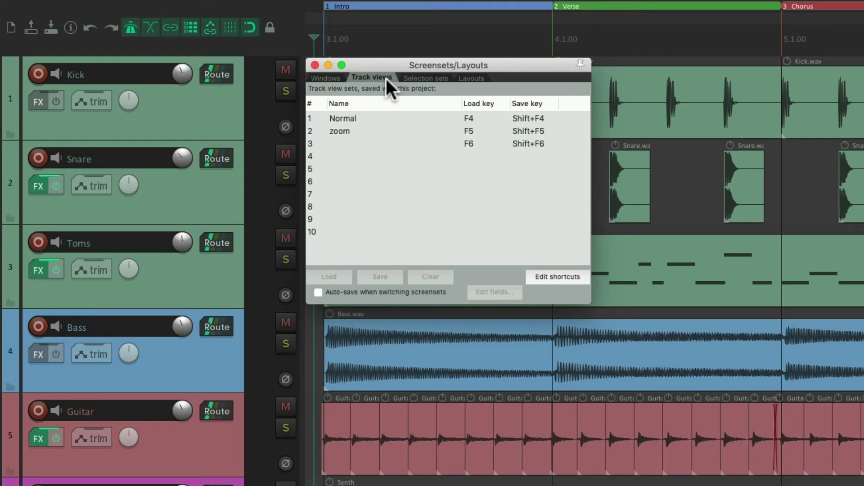
pyautogui.click(555, 117)
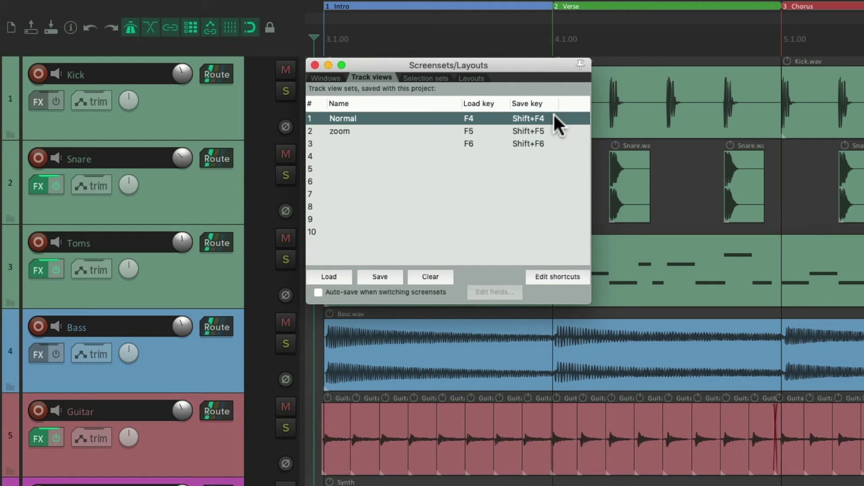
pyautogui.click(548, 143)
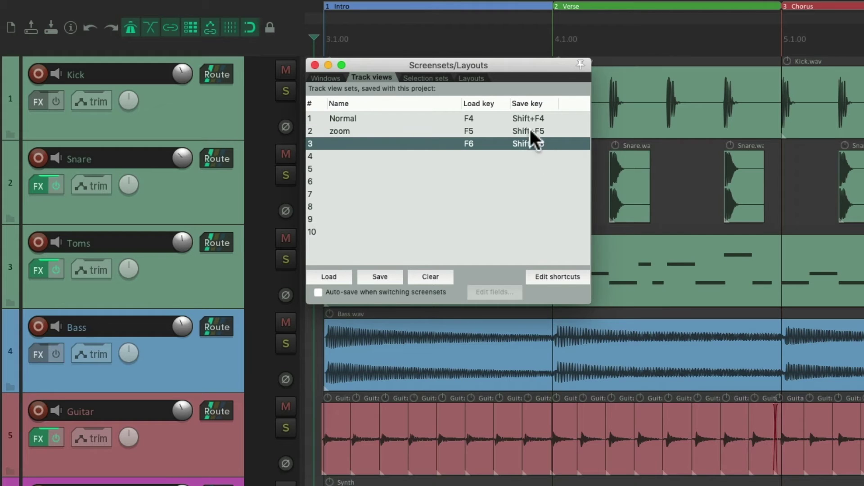
pyautogui.click(494, 118)
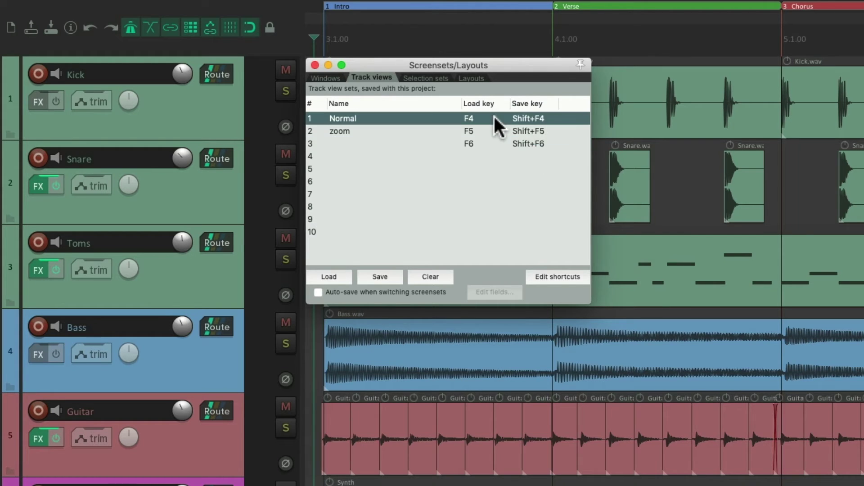
pyautogui.click(493, 131)
pyautogui.click(493, 142)
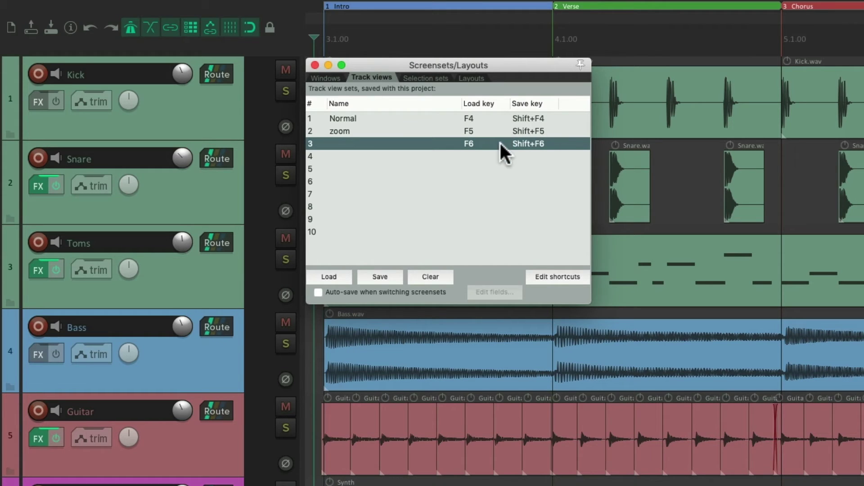
# Step: View the editable shortcuts for loading and saving window screensets in the action list, and close the list
pyautogui.click(326, 77)
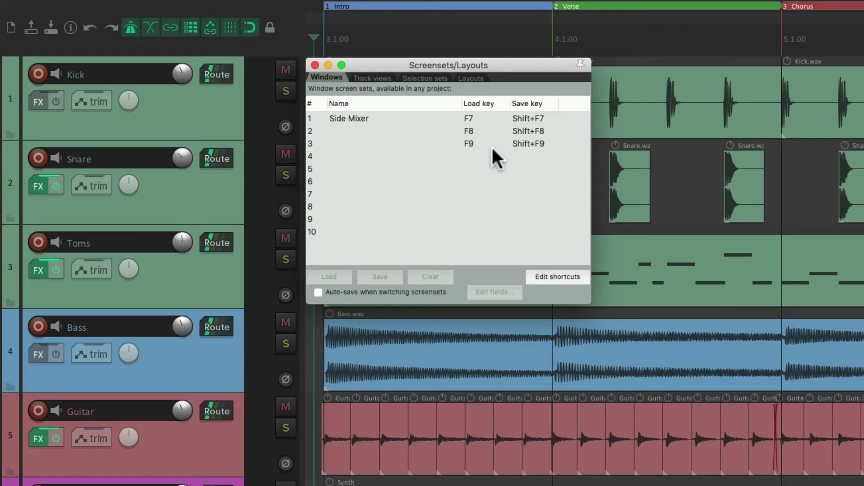
pyautogui.click(543, 277)
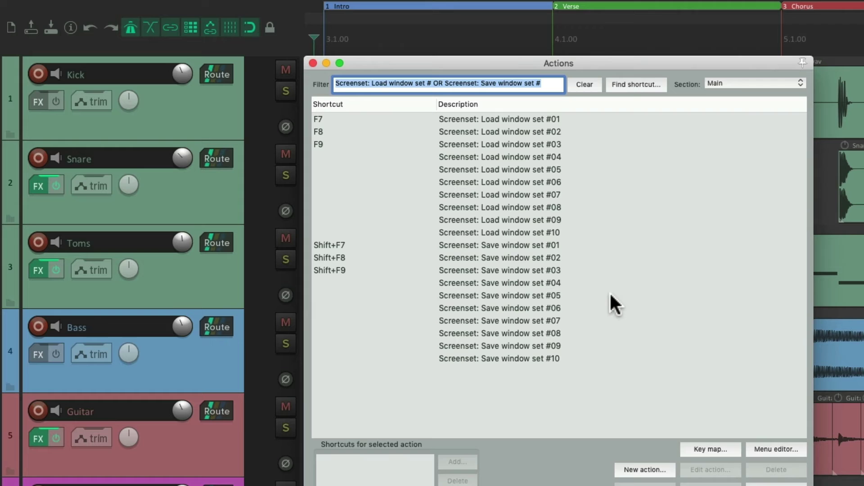
pyautogui.press('Escape')
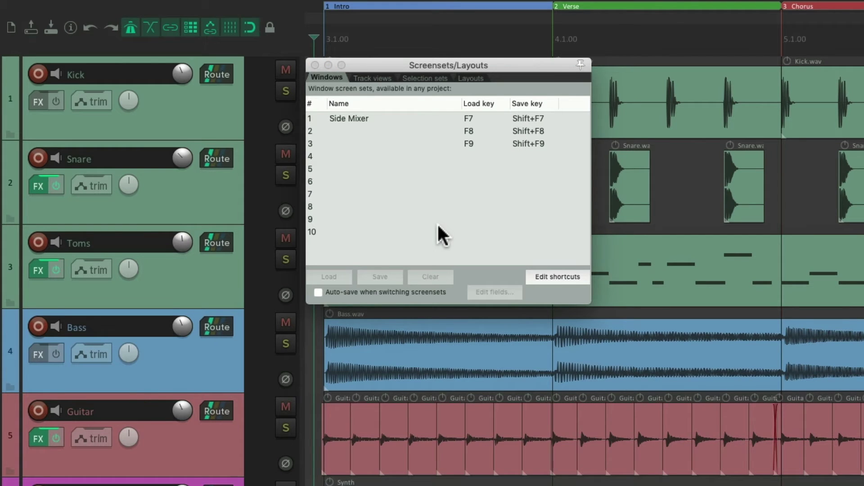
# Step: Close the Screensets/Layouts window, show it again with its shortcut, and close it once more
pyautogui.press('Escape')
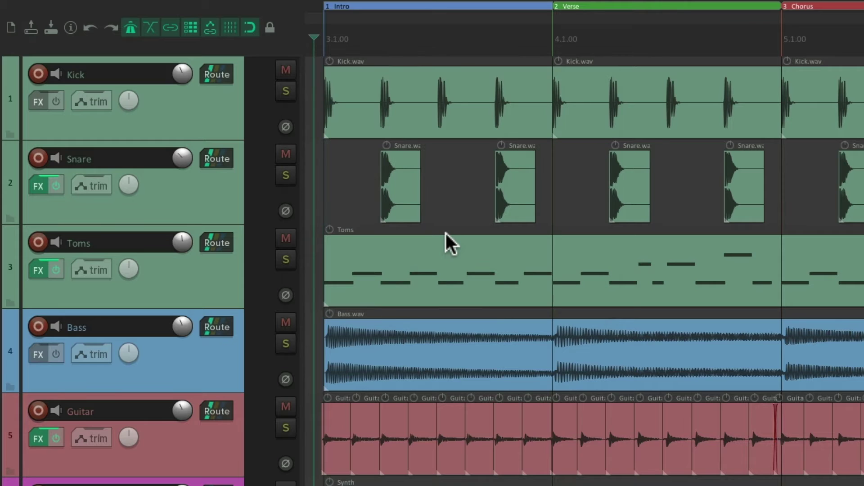
pyautogui.press('super+e')
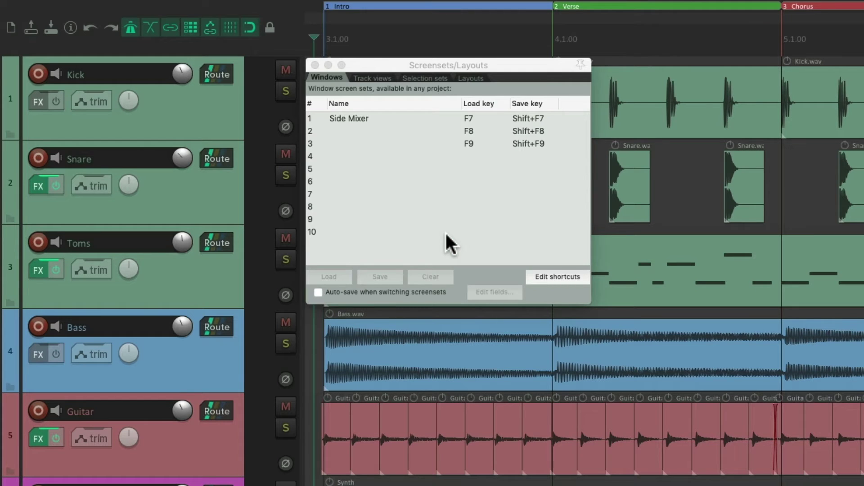
pyautogui.press('Escape')
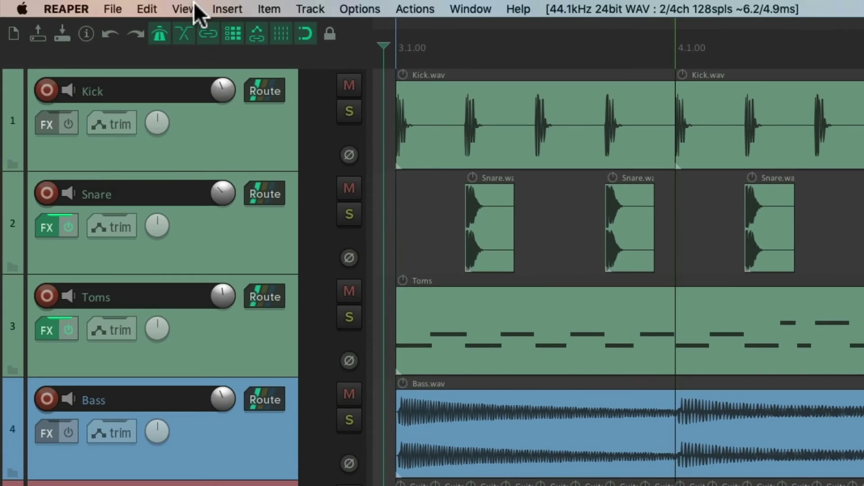
# Step: Look up the Region/Marker Manager shortcut and use it to show and hide the manager twice
pyautogui.click(187, 10)
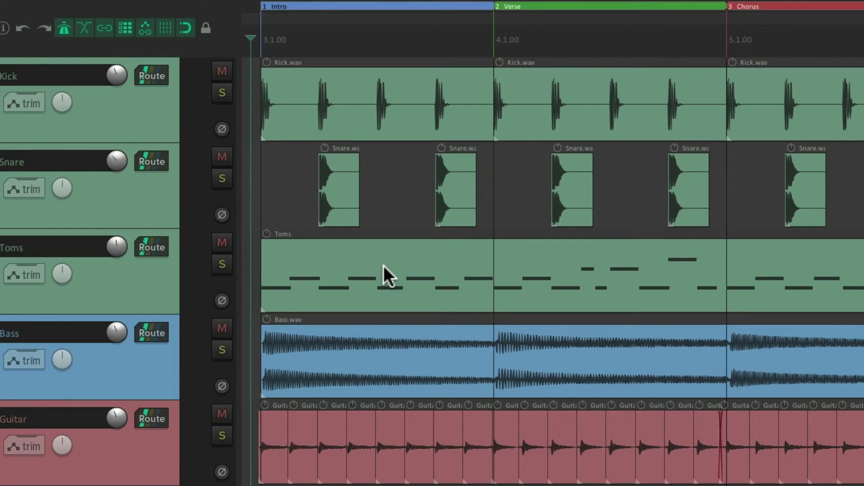
pyautogui.press('alt+shift+super+r')
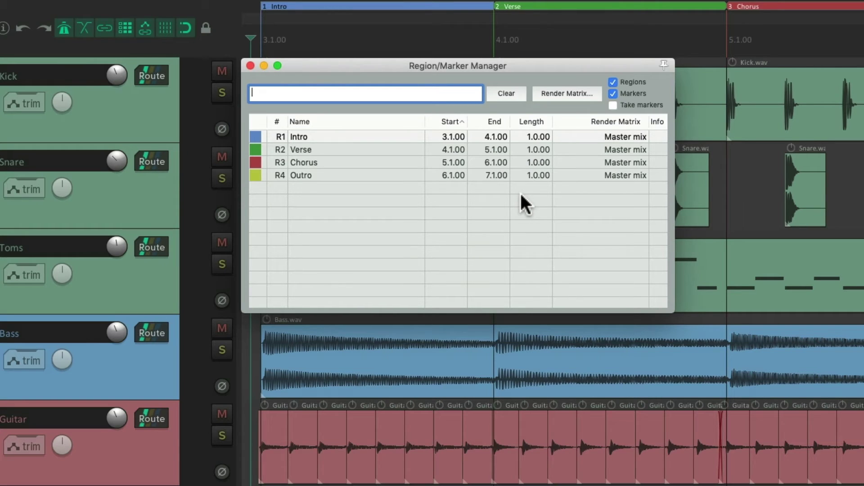
pyautogui.press('Escape')
pyautogui.press('super+alt+shift+r')
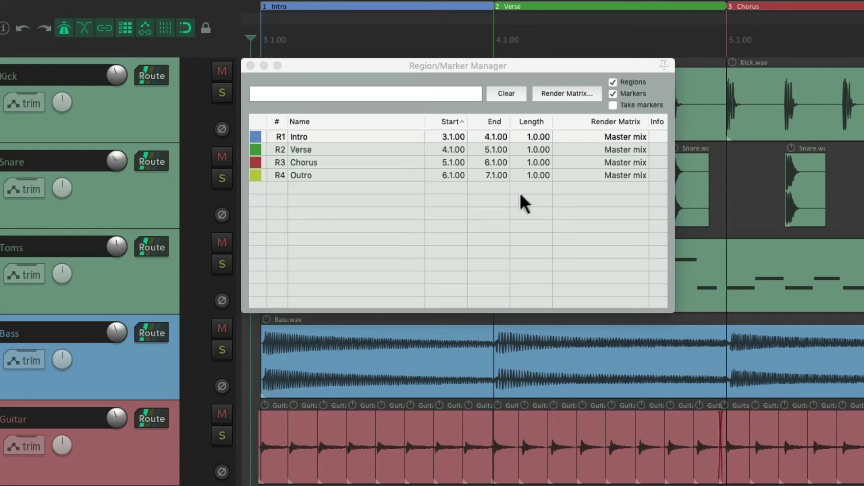
pyautogui.press('super+alt+shift+r')
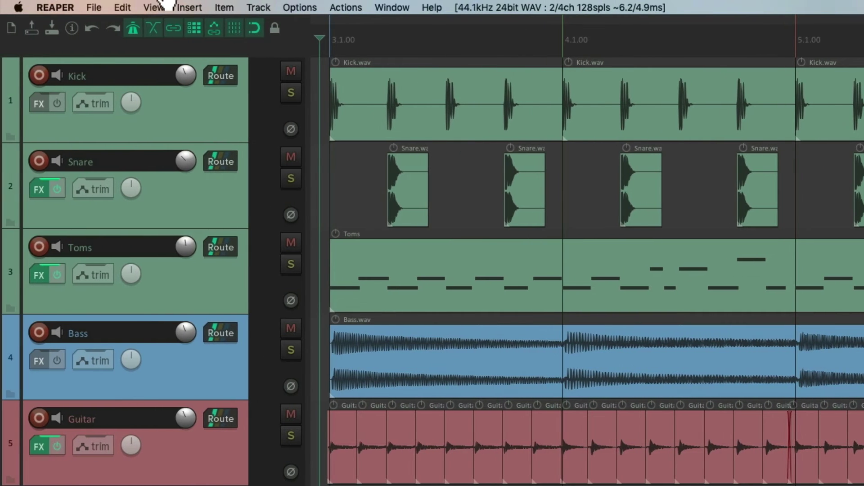
# Step: Look up the FX Browser shortcut and show the FX Browser
pyautogui.click(151, 6)
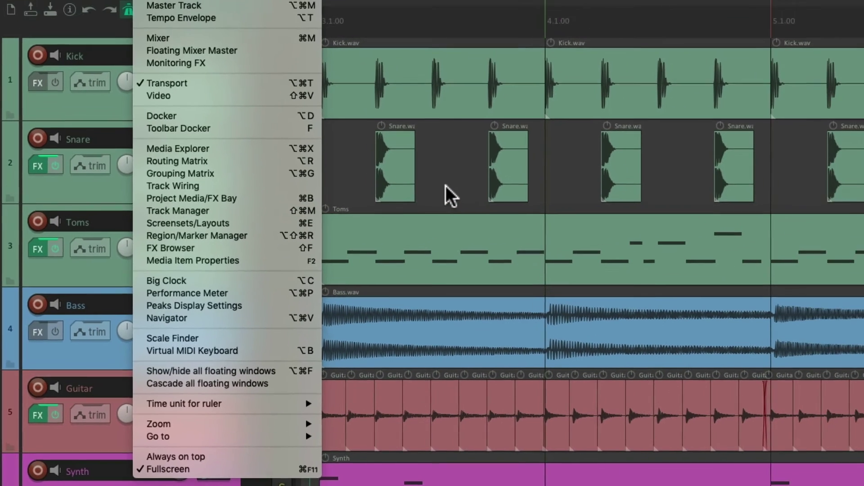
pyautogui.click(553, 119)
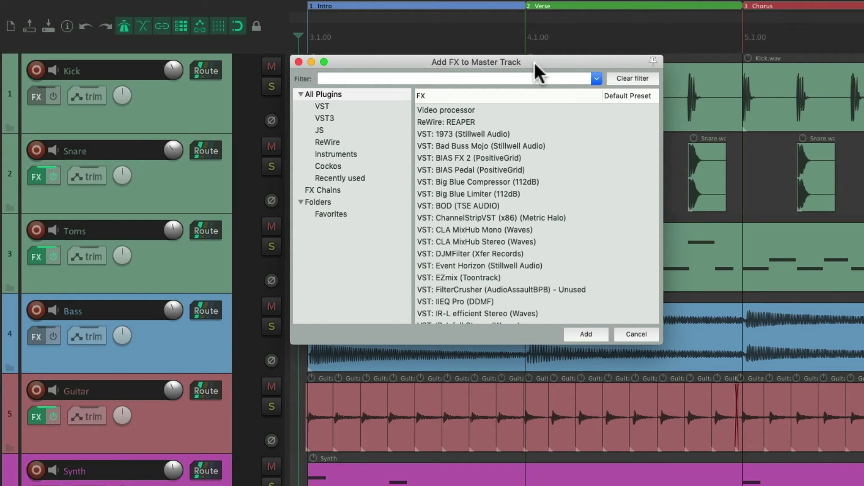
# Step: Close the FX Browser, select the Snare track, and show and close the FX Browser for that track
pyautogui.press('Escape')
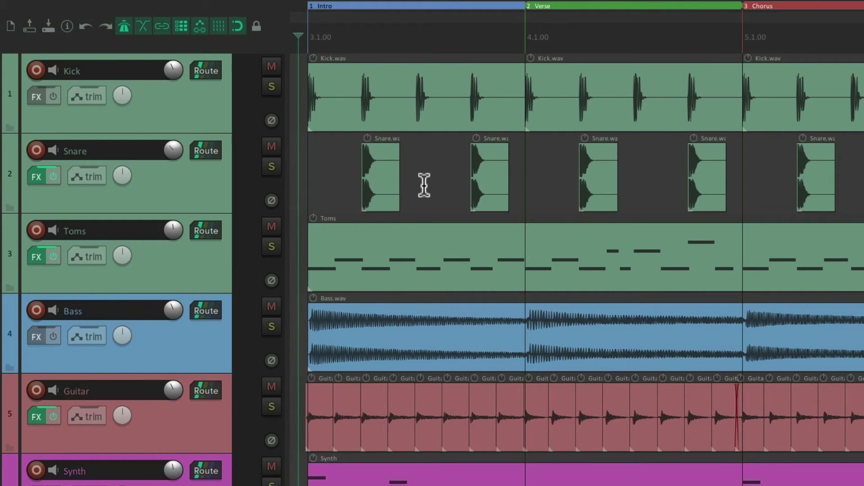
pyautogui.click(207, 185)
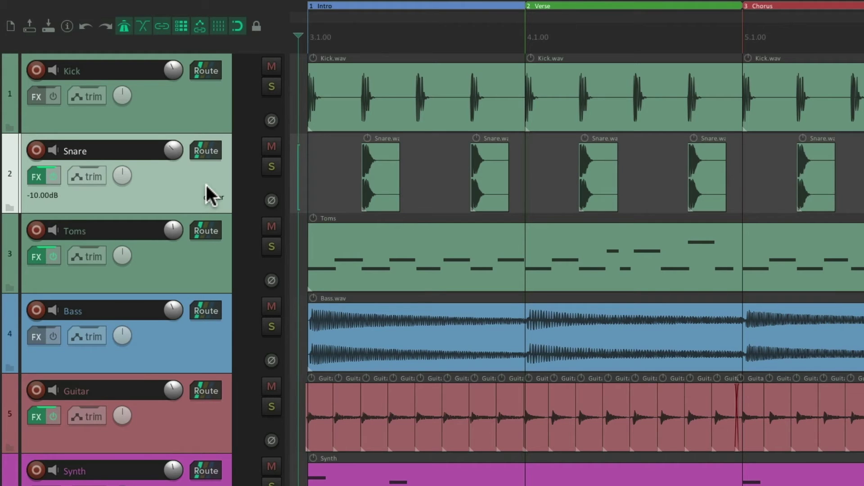
pyautogui.press('f')
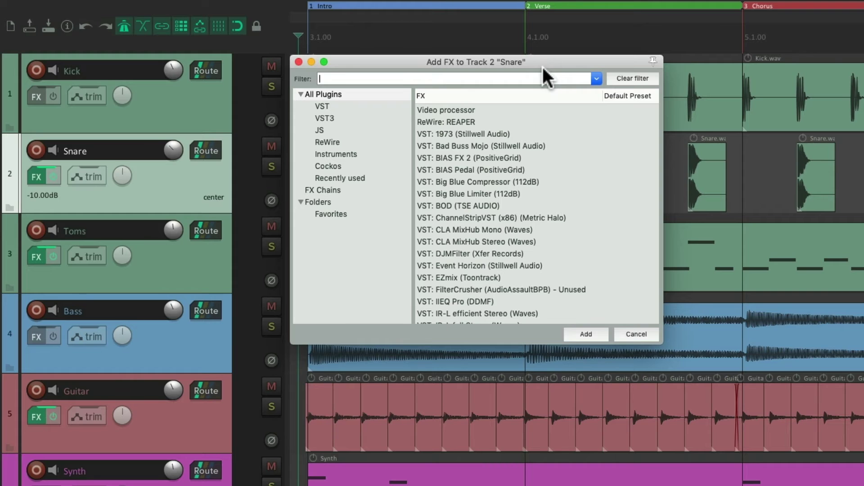
pyautogui.press('Escape')
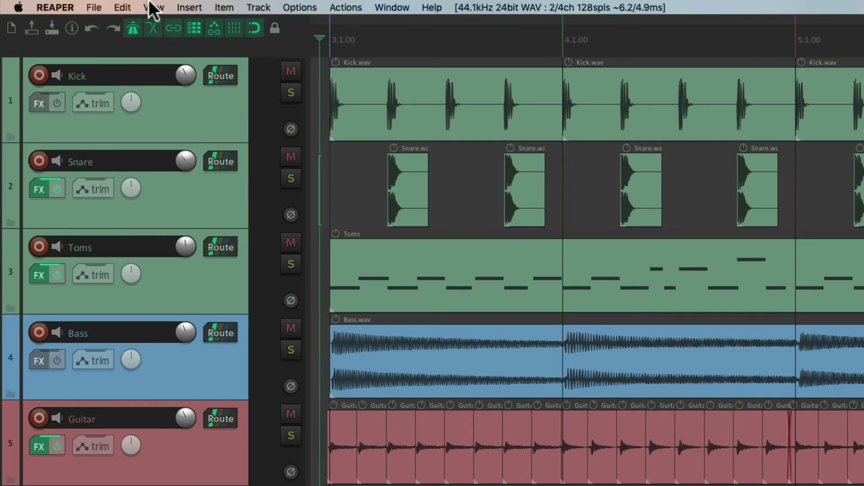
# Step: Look up the Media Item Properties shortcut and use it to view the first Kick item's properties
pyautogui.click(155, 8)
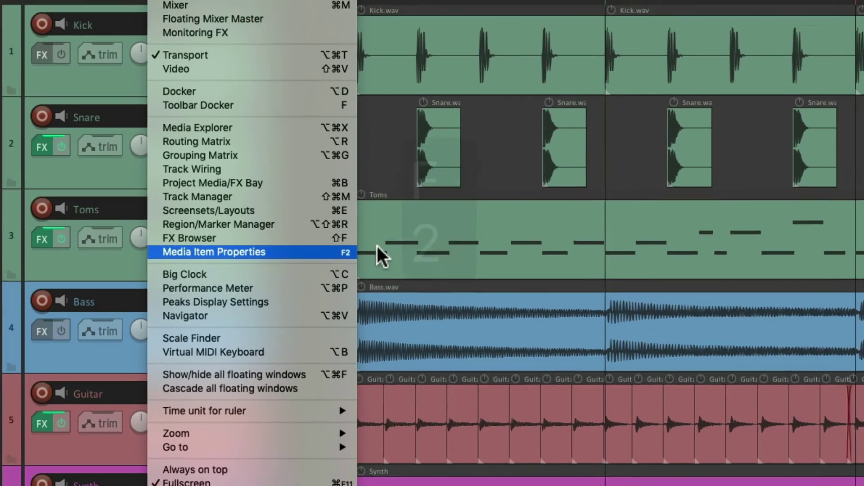
pyautogui.click(540, 228)
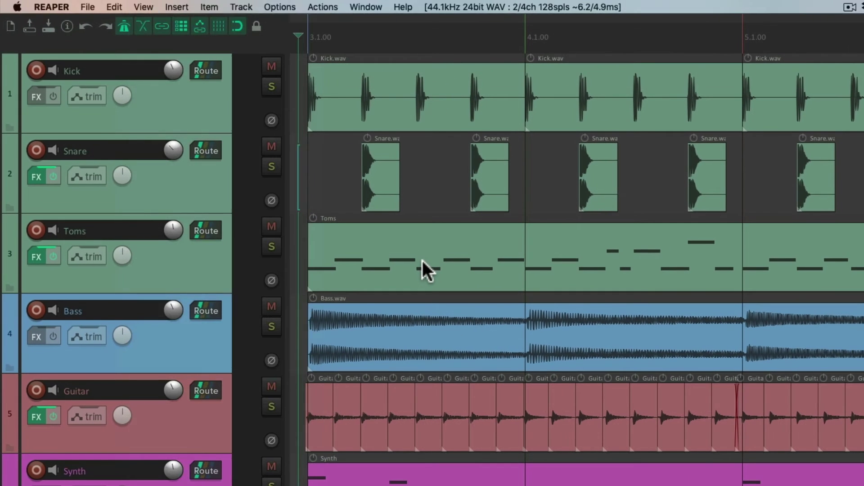
pyautogui.click(437, 74)
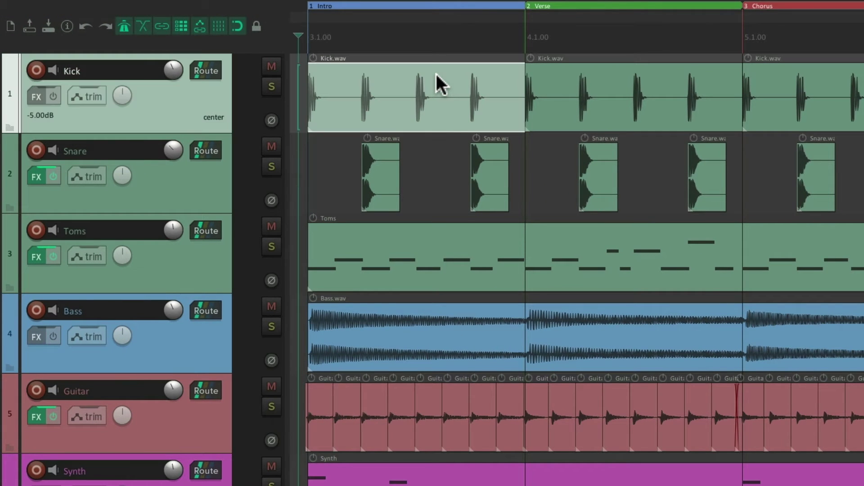
pyautogui.press('F2')
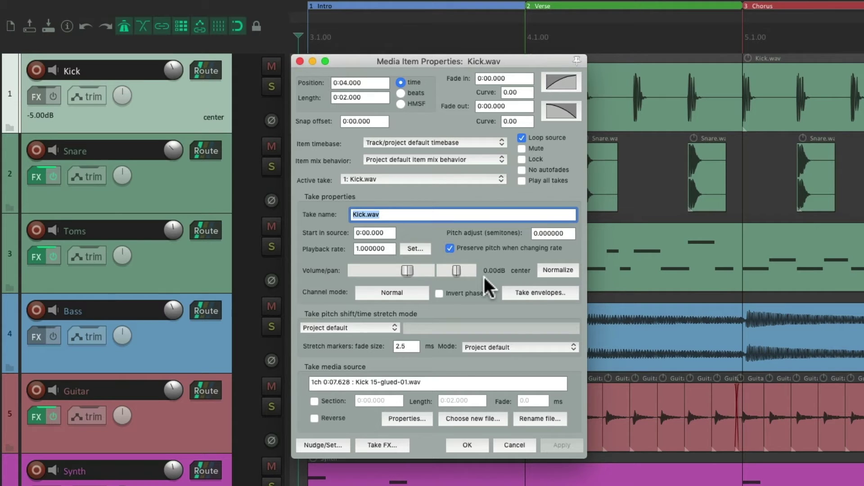
pyautogui.press('Escape')
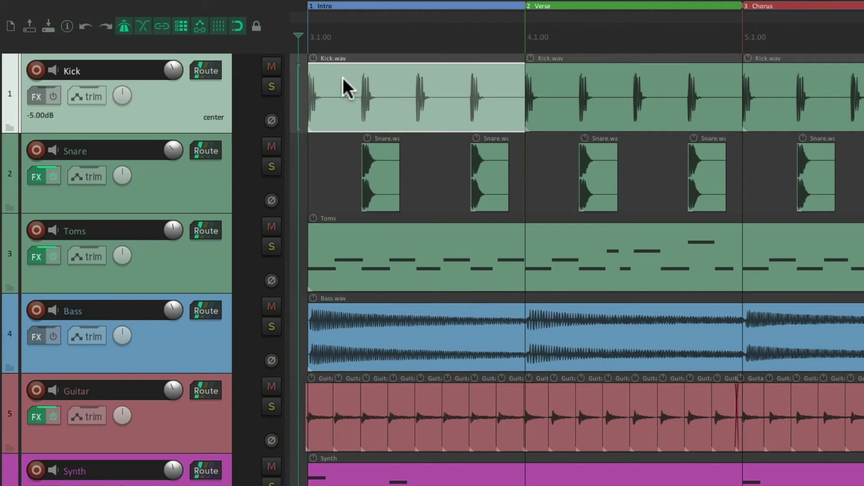
# Step: Select the first Kick item with the first two Snare items, and view their shared Media Item Properties
pyautogui.moveTo(344, 80); pyautogui.dragTo(508, 203)
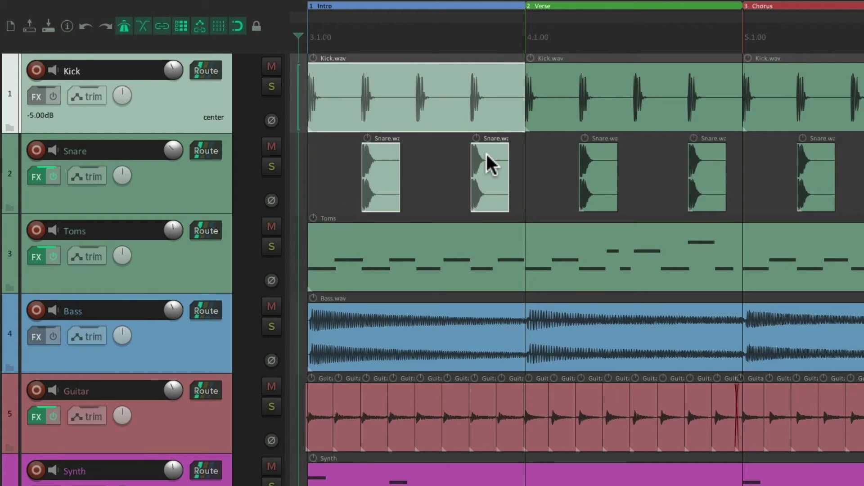
pyautogui.press('F2')
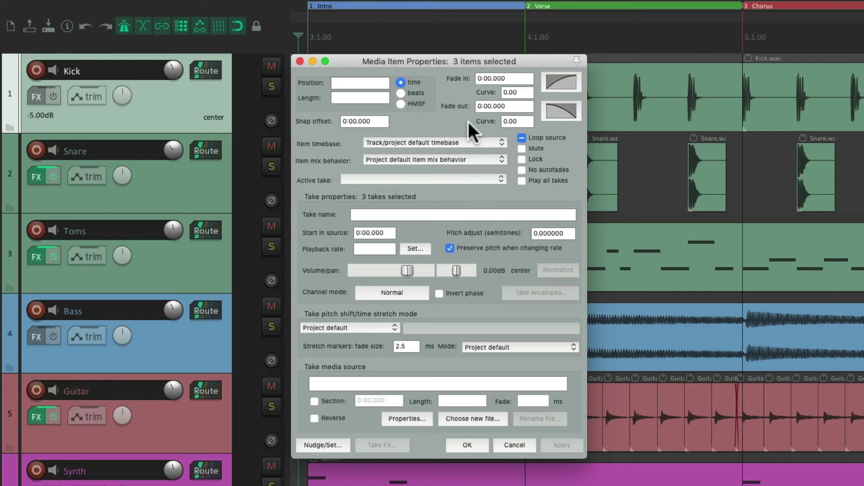
pyautogui.press('Escape')
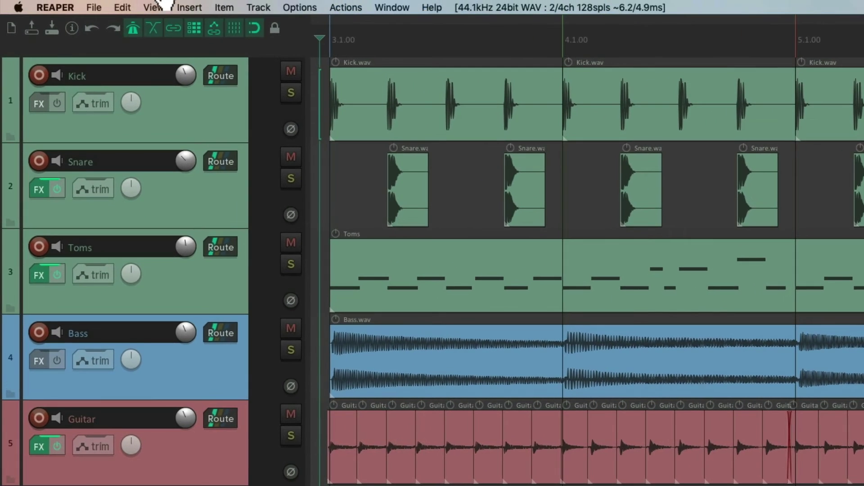
# Step: Look up the Big Clock shortcut and use it to show the Big Clock
pyautogui.click(162, 7)
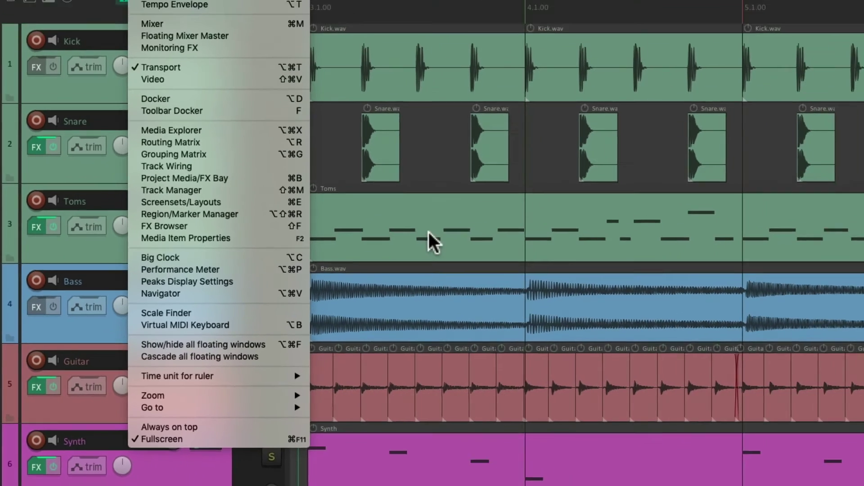
pyautogui.click(551, 188)
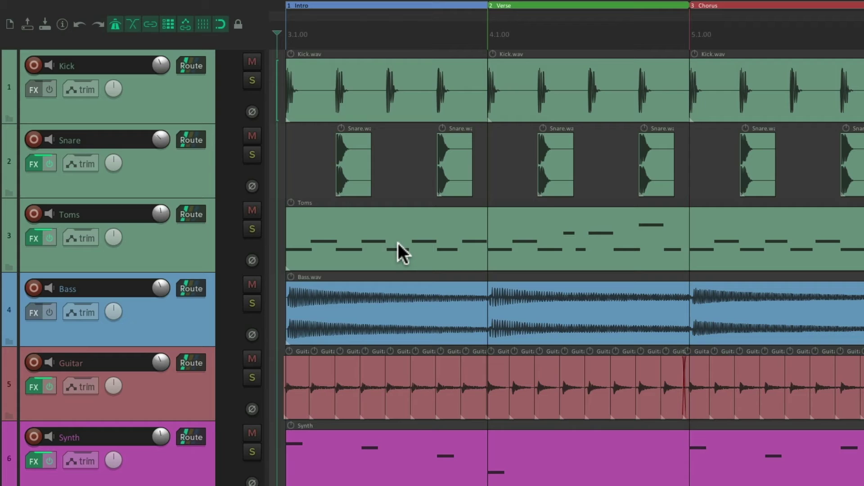
pyautogui.hotkey('alt', 'c')
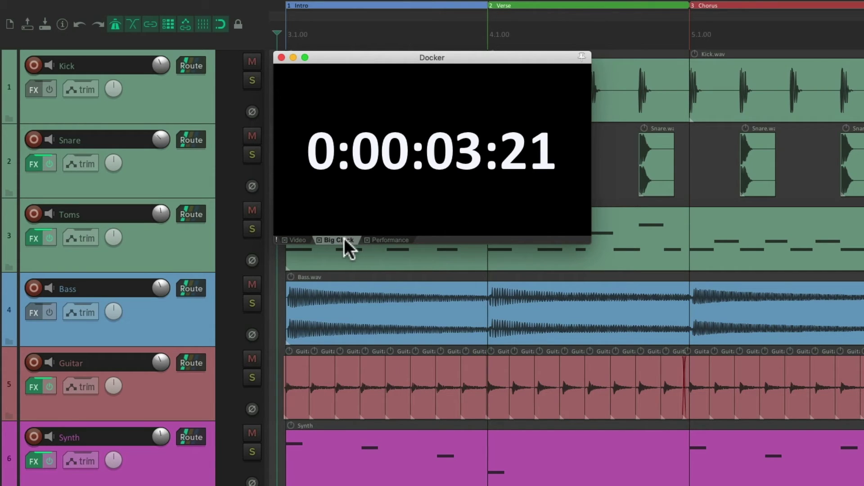
# Step: Undock the Big Clock into its own floating window over the arrangement and close the leftover docker
pyautogui.moveTo(344, 238); pyautogui.dragTo(665, 217)
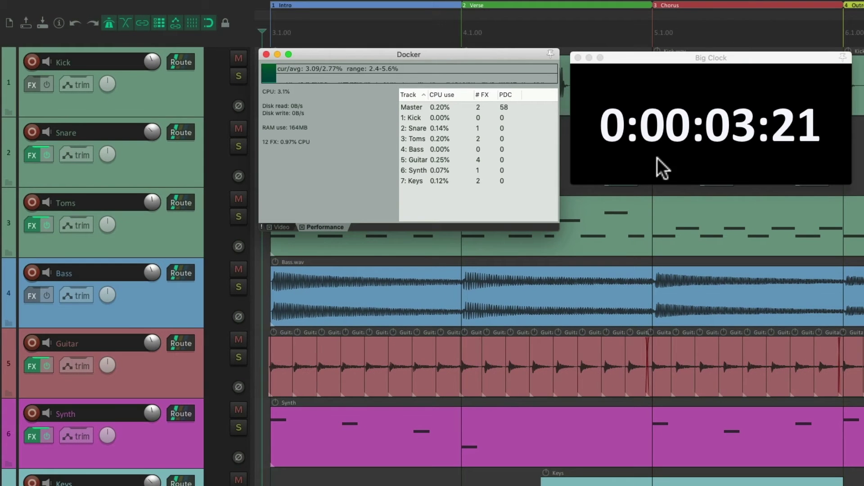
pyautogui.click(266, 54)
pyautogui.moveTo(609, 57); pyautogui.dragTo(308, 51)
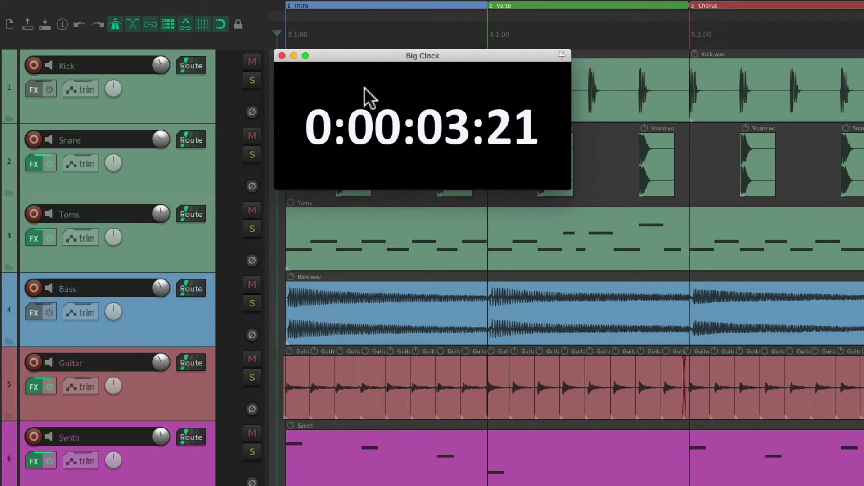
# Step: Hide the floating Big Clock, show it again with its shortcut, and hide it once more
pyautogui.hotkey('alt', 'c')
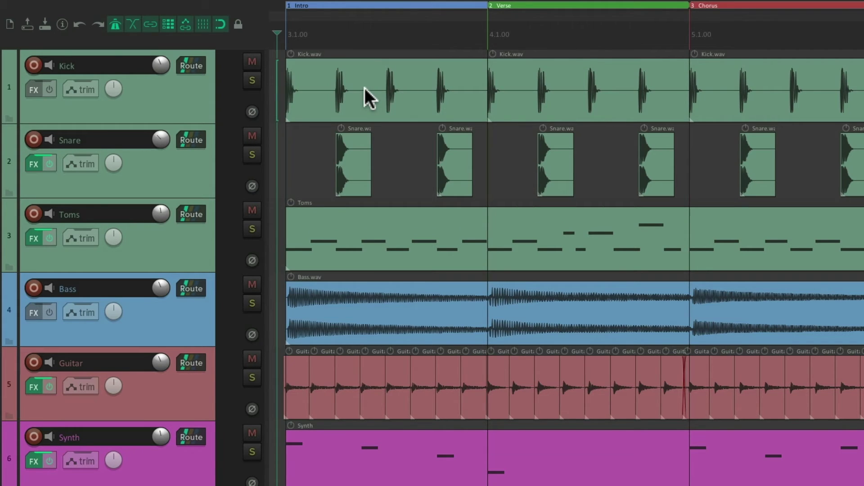
pyautogui.hotkey('alt', 'c')
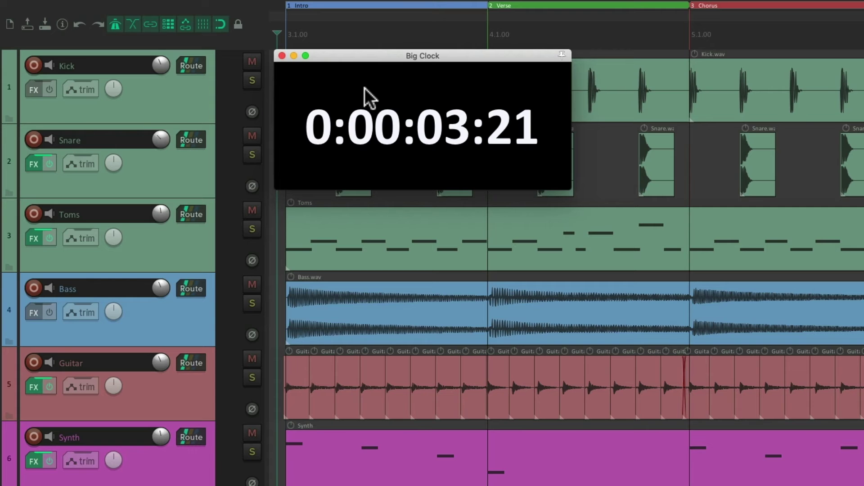
pyautogui.hotkey('alt', 'c')
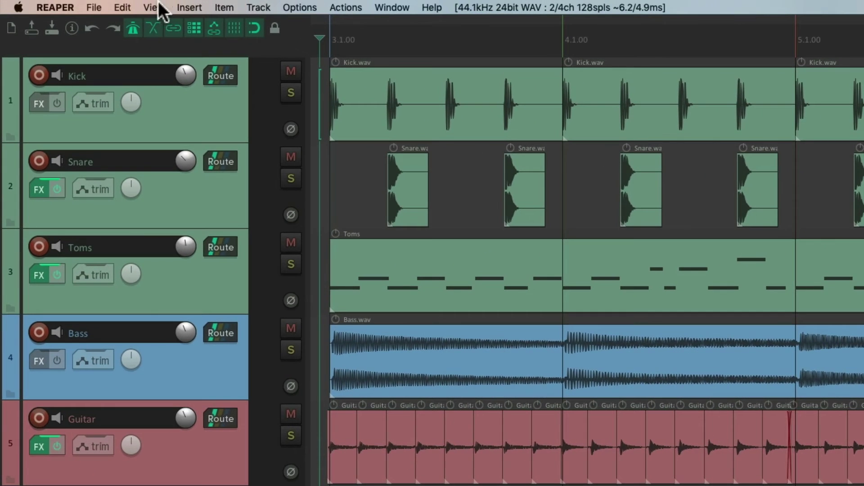
# Step: Look up the Performance Meter shortcut and use it to show the meter in the docker
pyautogui.click(157, 5)
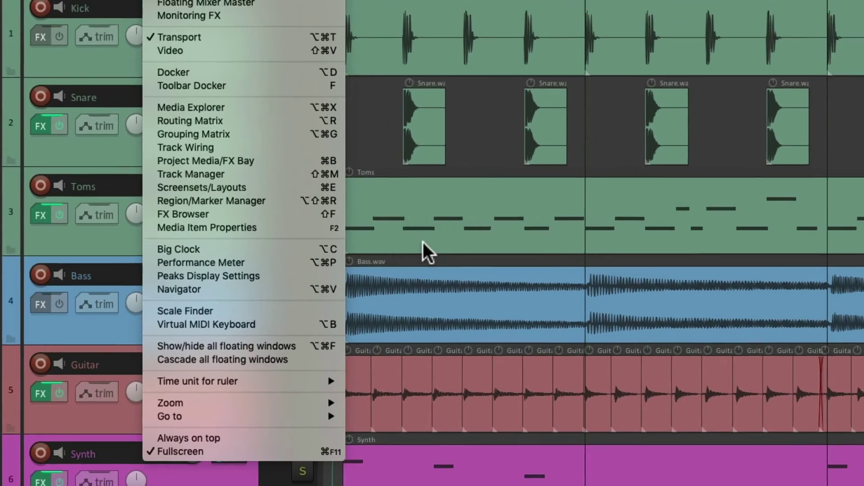
pyautogui.click(488, 183)
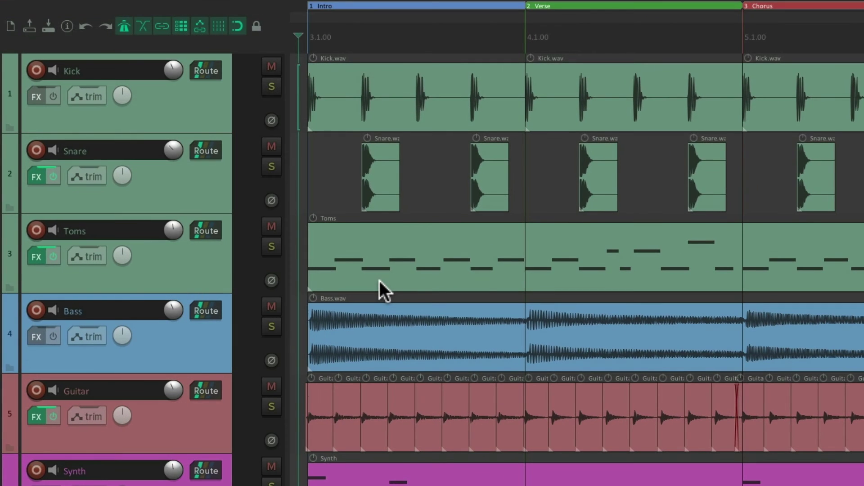
pyautogui.press('alt+super+p')
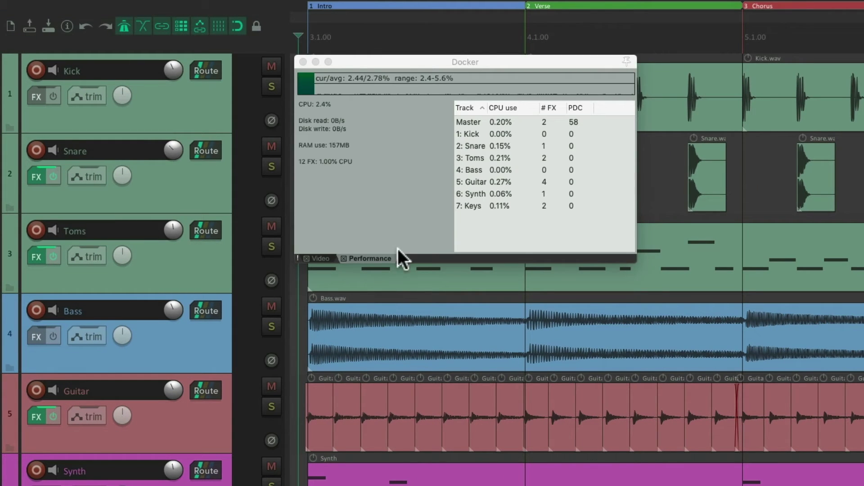
pyautogui.click(422, 215)
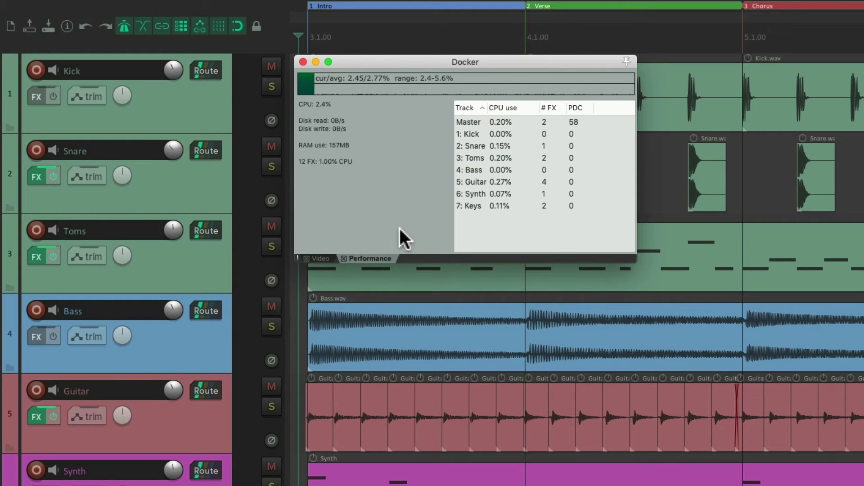
# Step: Undock the Performance Meter into its own floating window over the arrangement and close the docker
pyautogui.click(320, 258)
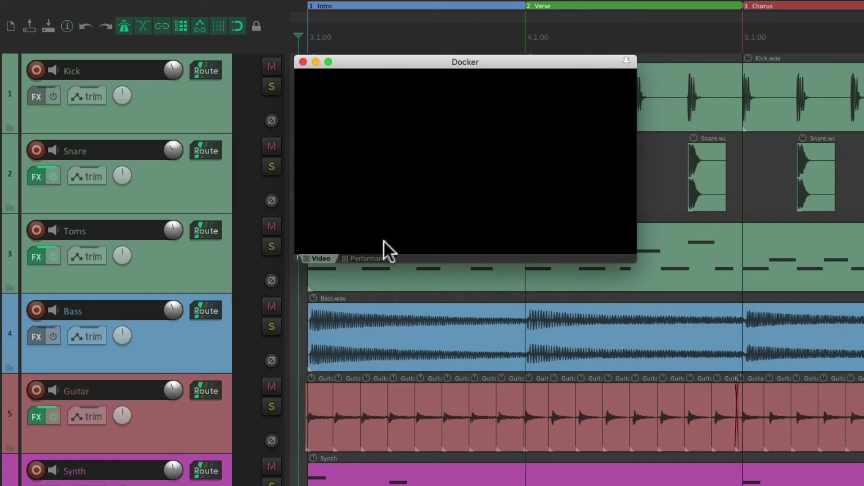
pyautogui.moveTo(373, 257); pyautogui.dragTo(751, 230)
pyautogui.click(260, 53)
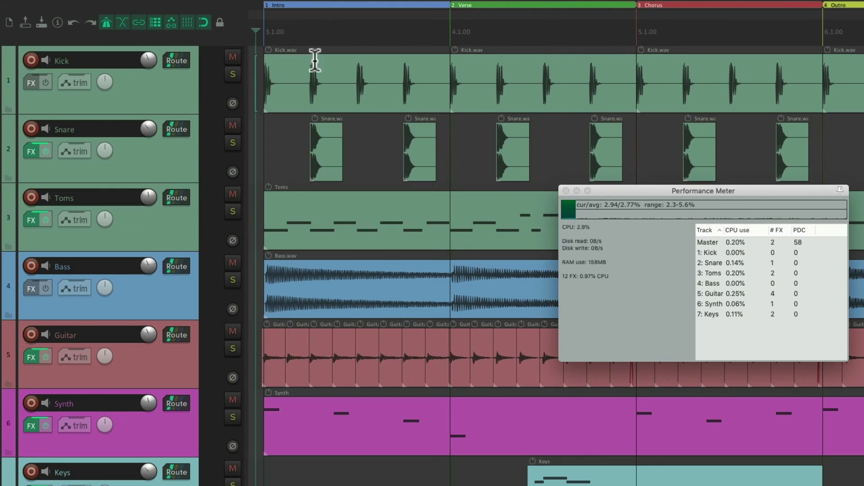
pyautogui.moveTo(634, 192); pyautogui.dragTo(327, 55)
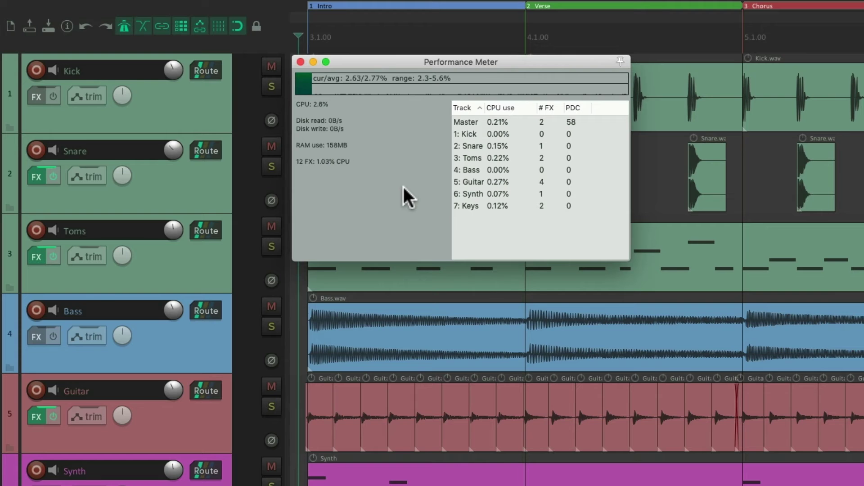
# Step: Hide the floating Performance Meter, show it again with its shortcut, and hide it once more
pyautogui.press('alt+super+p')
pyautogui.press('alt+super+p')
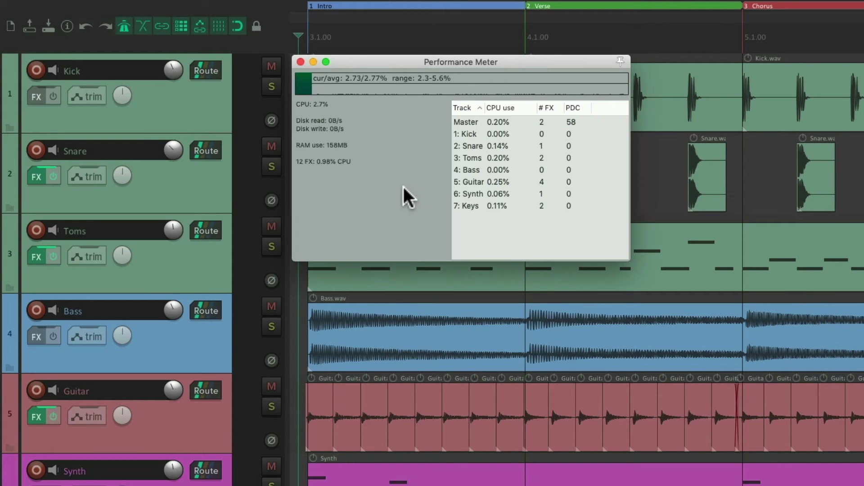
pyautogui.press('alt+super+p')
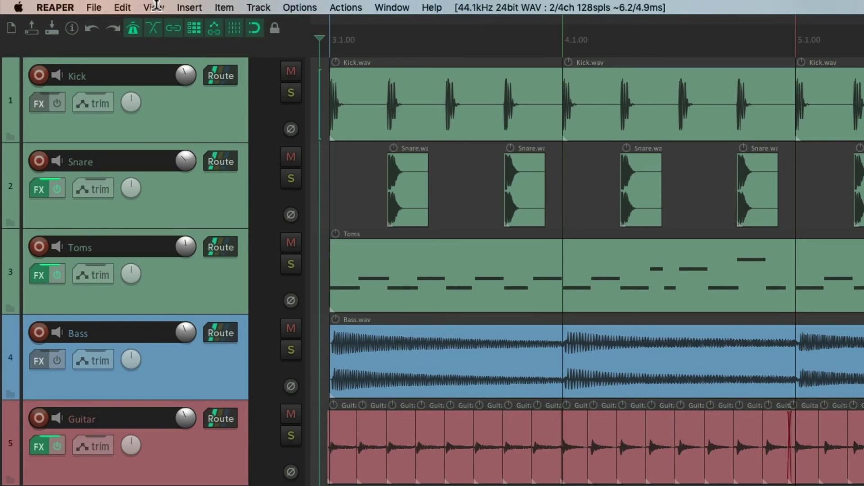
# Step: Look up the Navigator shortcut, scroll the arrangement using the Navigator, and close it
pyautogui.click(155, 6)
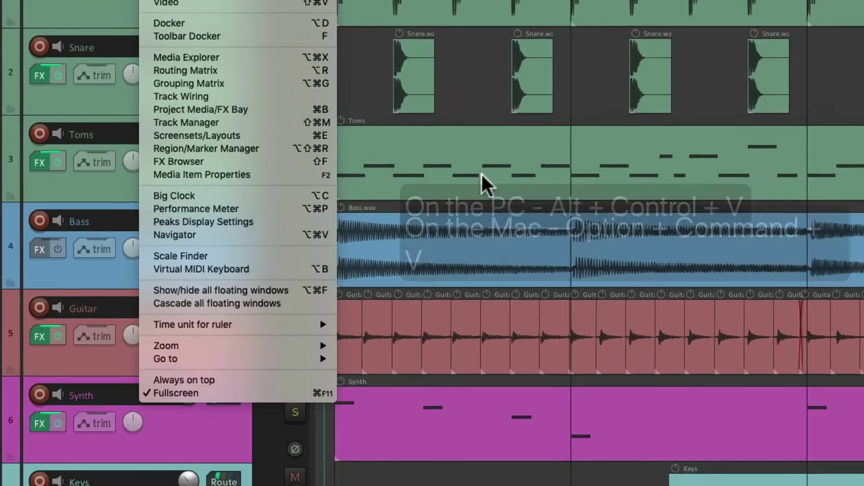
pyautogui.click(570, 150)
pyautogui.press('alt+super+v')
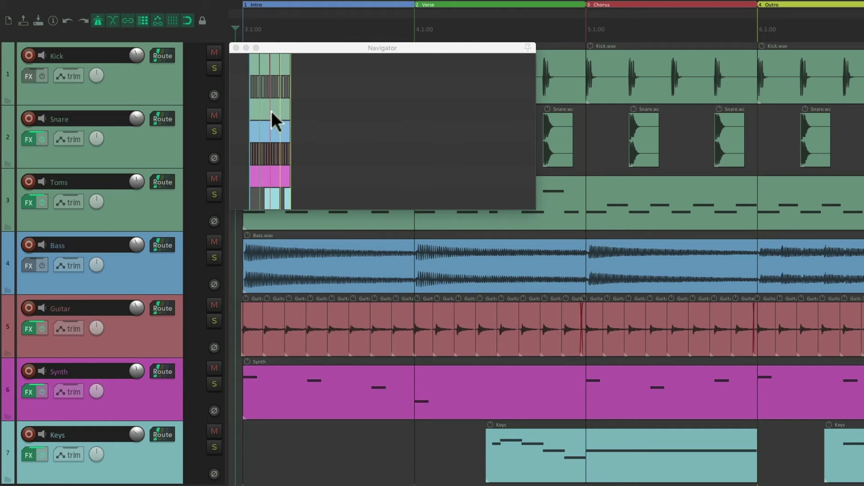
pyautogui.moveTo(271, 112); pyautogui.dragTo(290, 71)
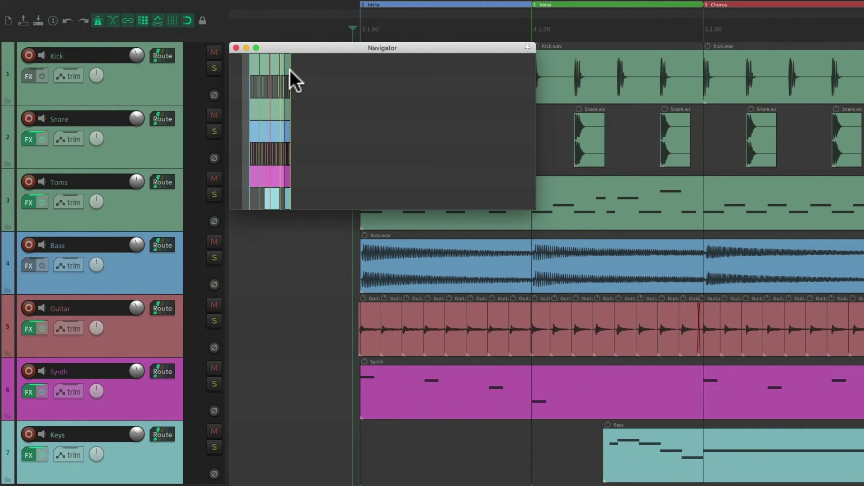
pyautogui.press('Escape')
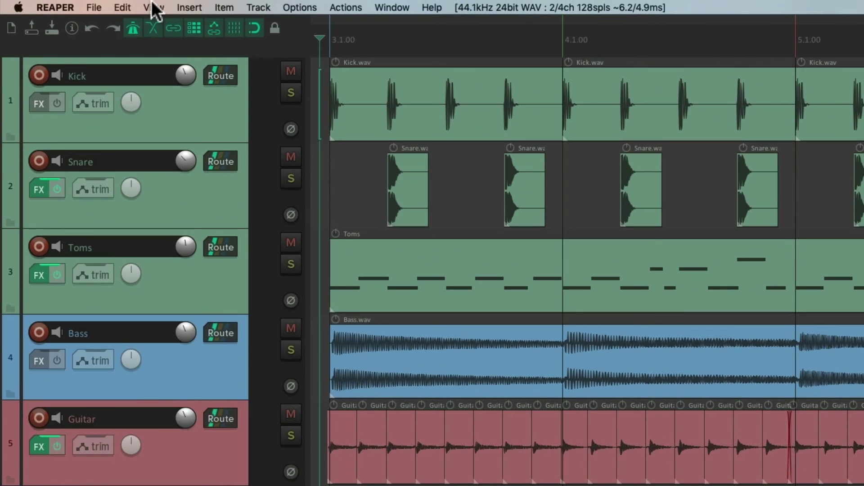
# Step: Look up the Virtual MIDI Keyboard shortcut, use it to toggle the keyboard window on and off, and leave it hidden
pyautogui.click(151, 7)
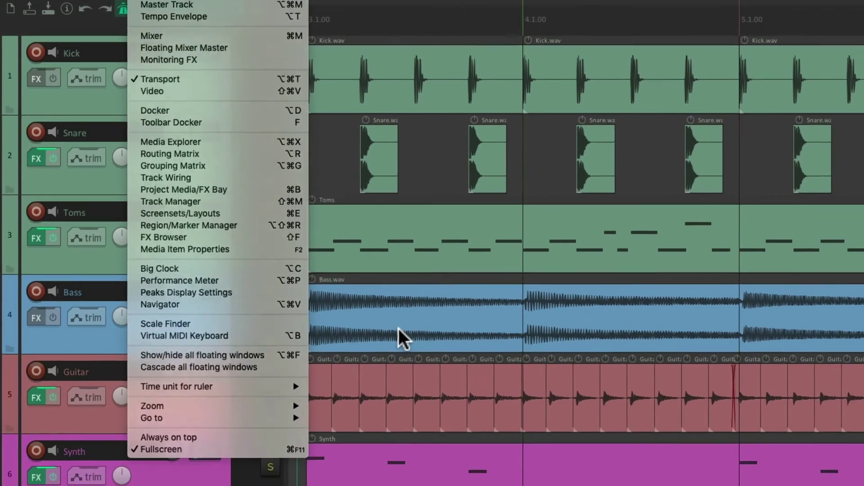
pyautogui.click(514, 316)
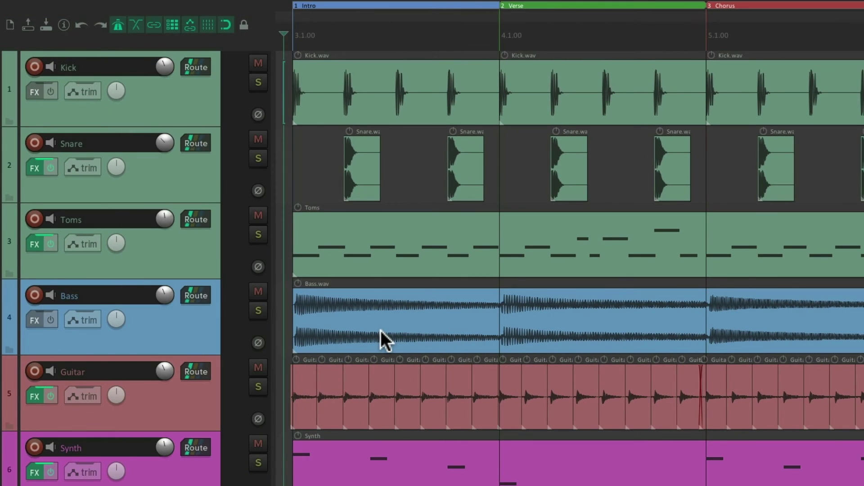
pyautogui.hotkey('alt', 'b')
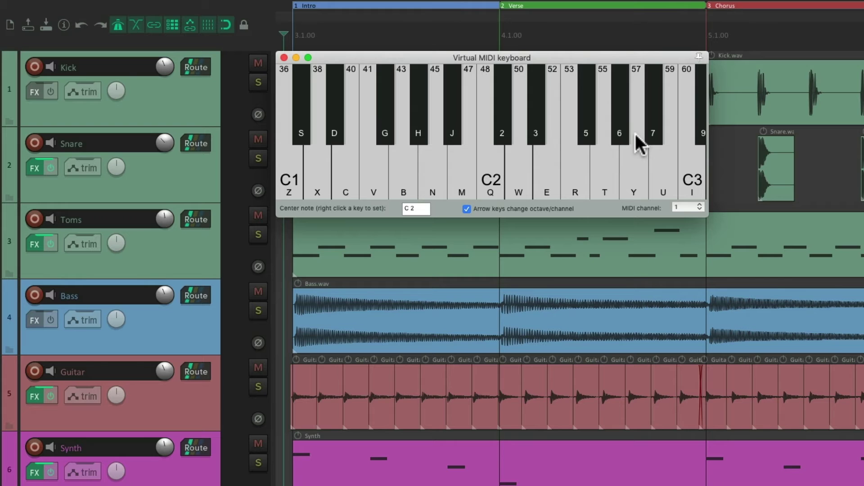
pyautogui.hotkey('alt', 'b')
pyautogui.hotkey('alt', 'b')
pyautogui.hotkey('alt', 'b')
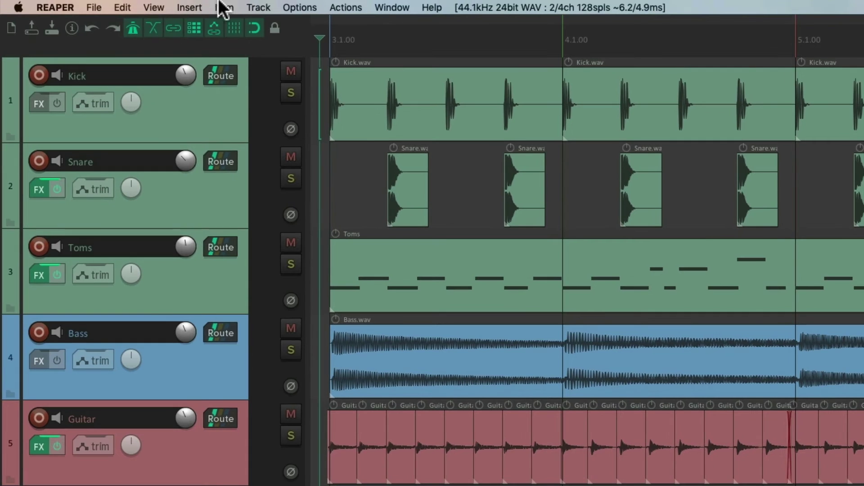
# Step: Look up the shortcut for showing or hiding all floating windows, and open the Video, Big Clock and Performance Meter windows
pyautogui.click(151, 6)
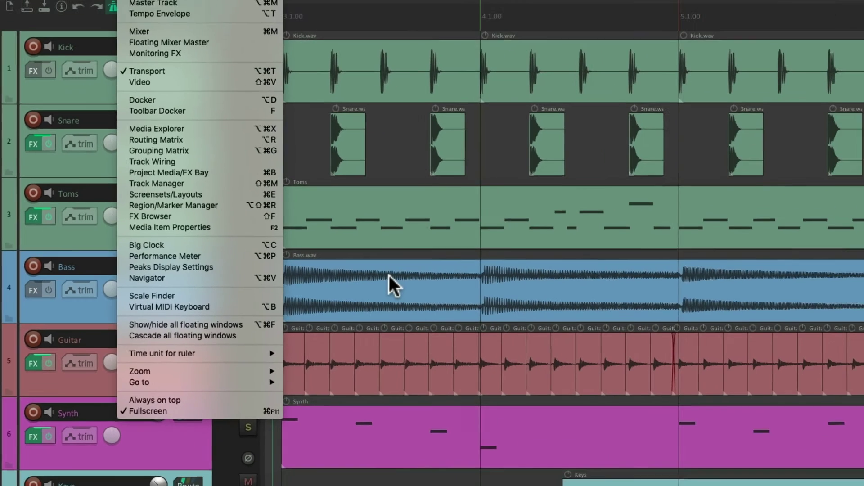
pyautogui.click(547, 279)
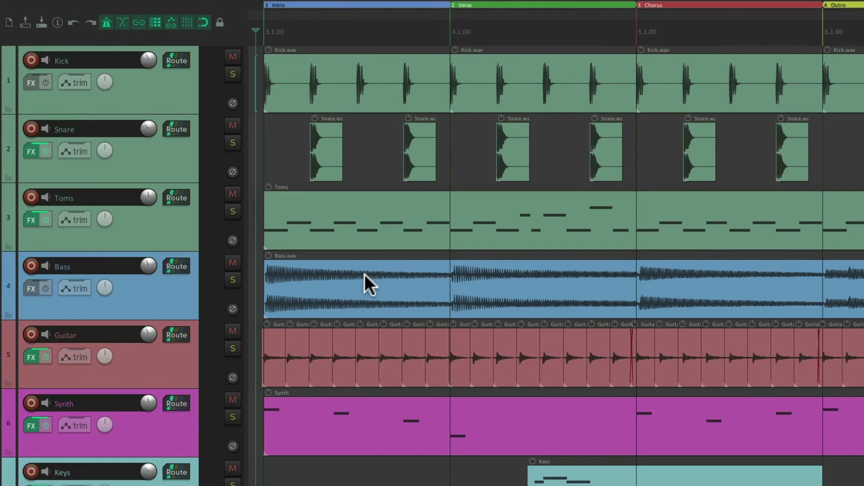
pyautogui.press('alt+super+f')
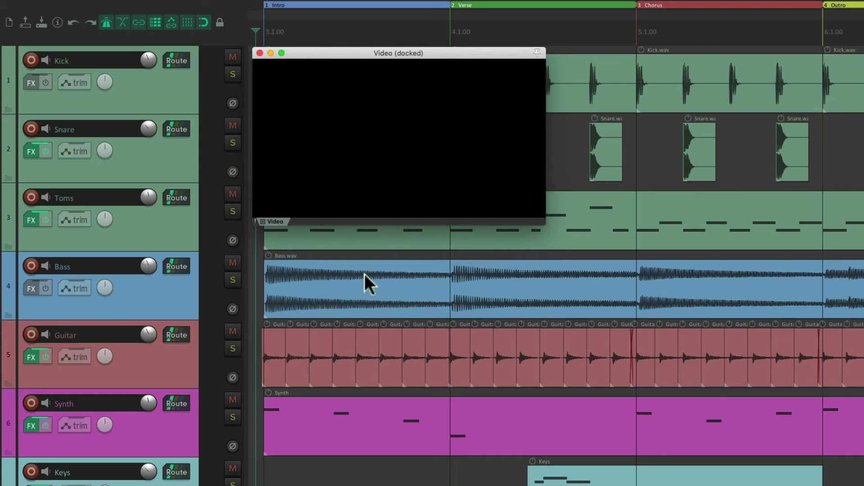
pyautogui.press('alt+super+b')
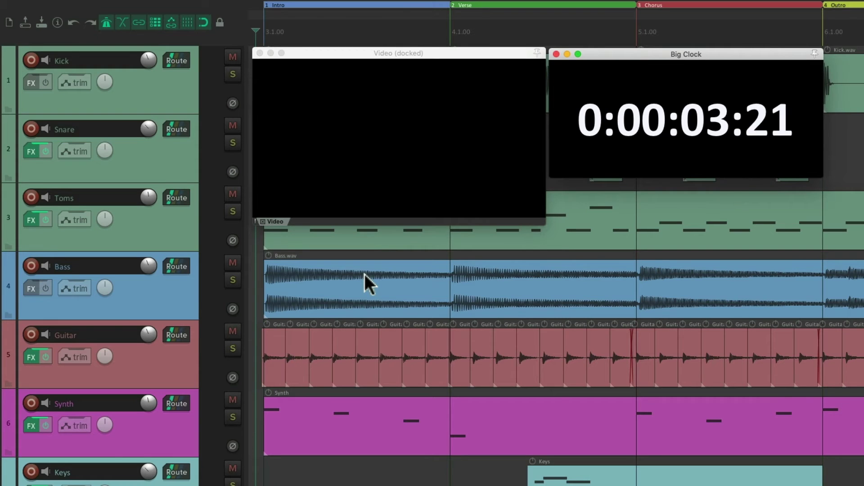
pyautogui.press('alt+super+p')
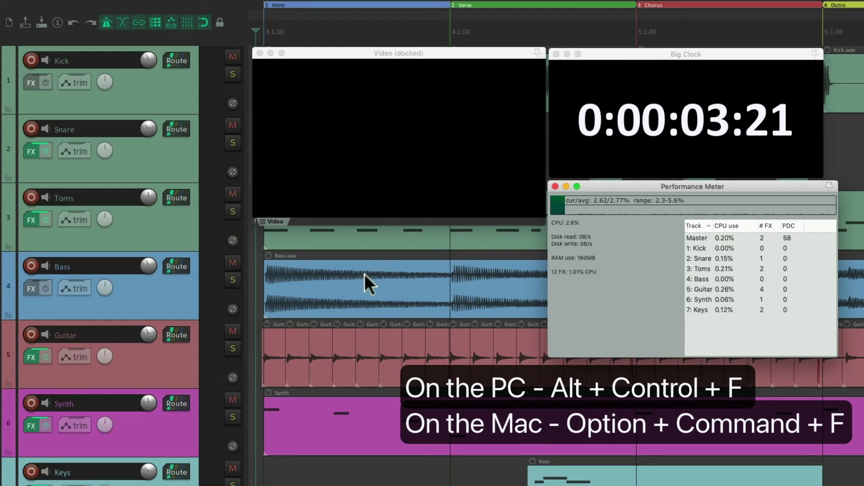
# Step: Hide all floating windows at once with the shortcut, show them again, and hide them once more
pyautogui.press('alt+super+f')
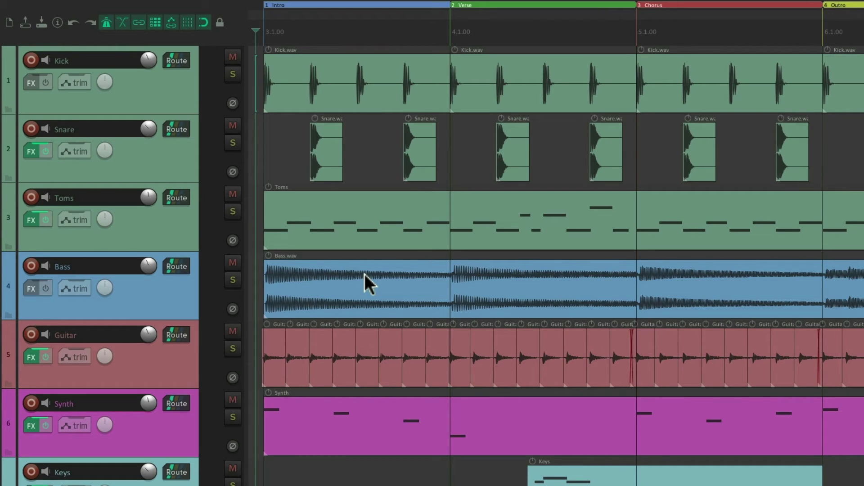
pyautogui.press('alt+super+f')
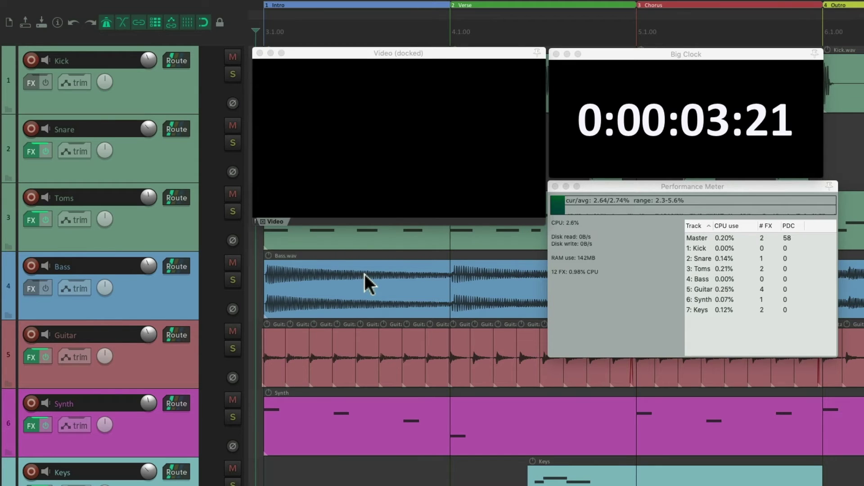
pyautogui.press('alt+super+f')
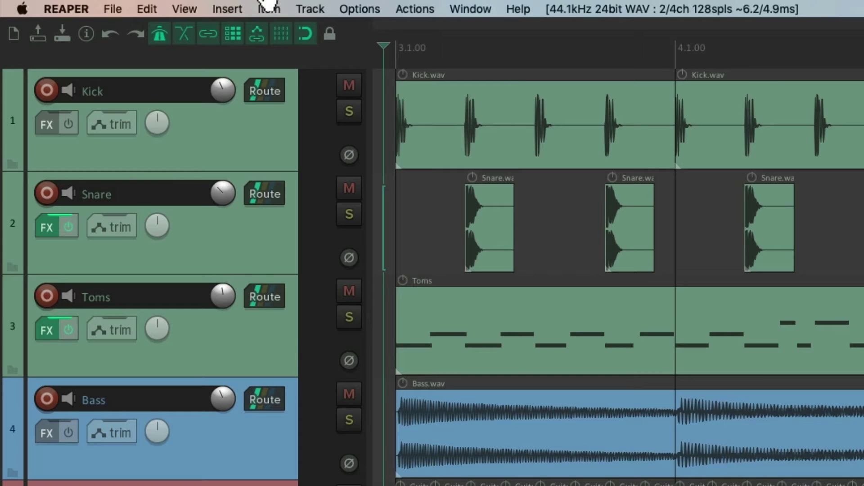
# Step: Open the action list, filter it by "insert", and select the "Insert media files..." action
pyautogui.click(148, 4)
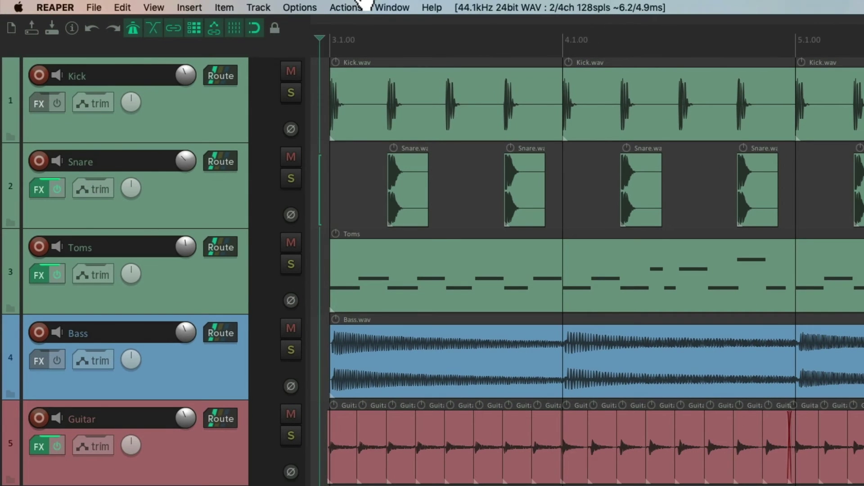
pyautogui.click(349, 7)
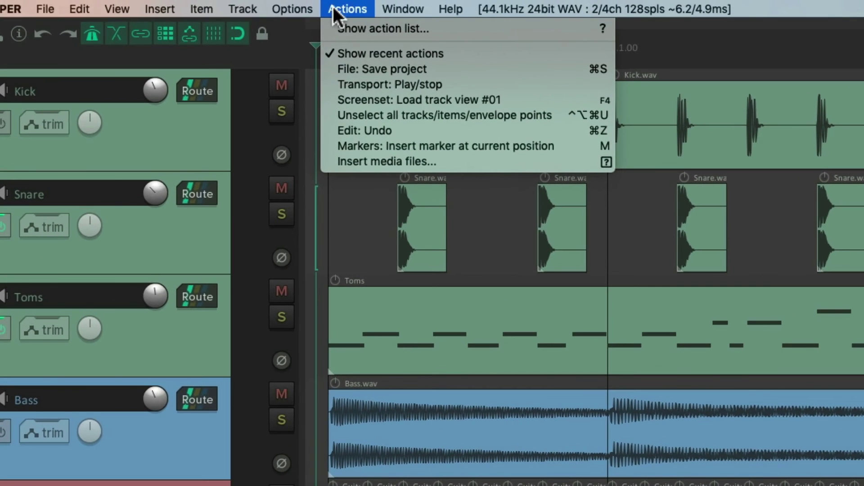
pyautogui.click(329, 28)
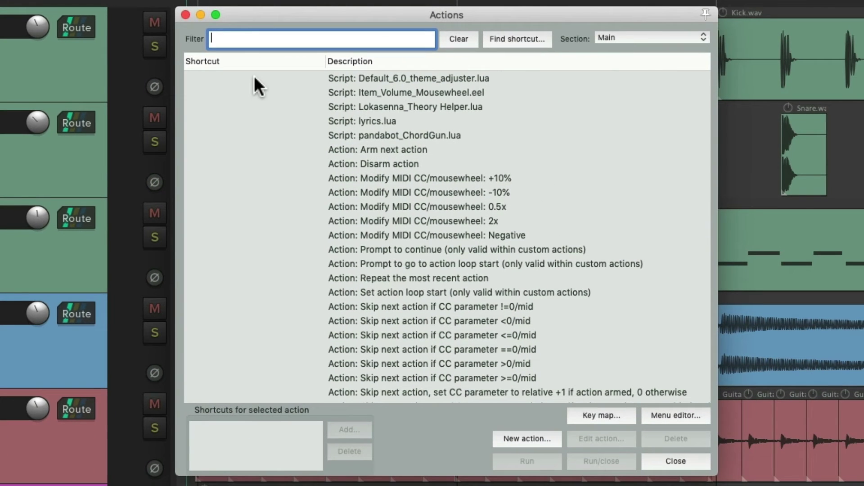
pyautogui.write('insert')
pyautogui.scroll(-2, 425, 153)
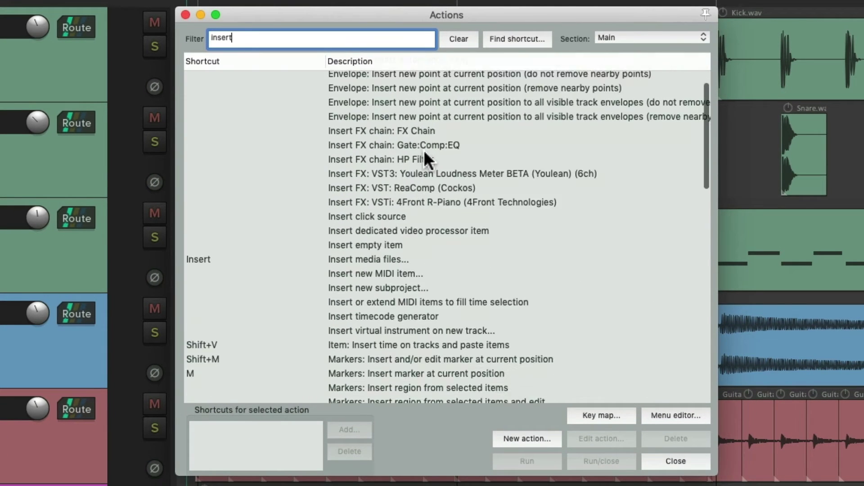
pyautogui.scroll(-3, 425, 158)
pyautogui.click(421, 182)
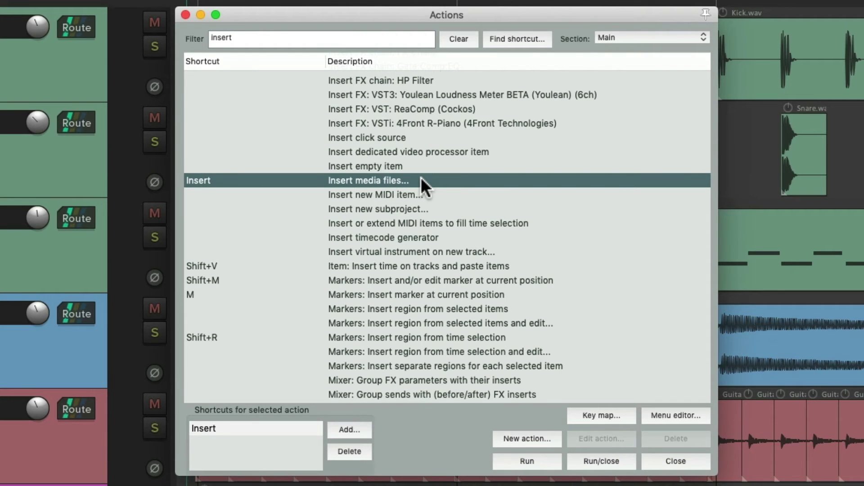
# Step: Add \ as an extra shortcut for "Insert media files...", then test it by bringing up the media file chooser and cancelling
pyautogui.click(348, 429)
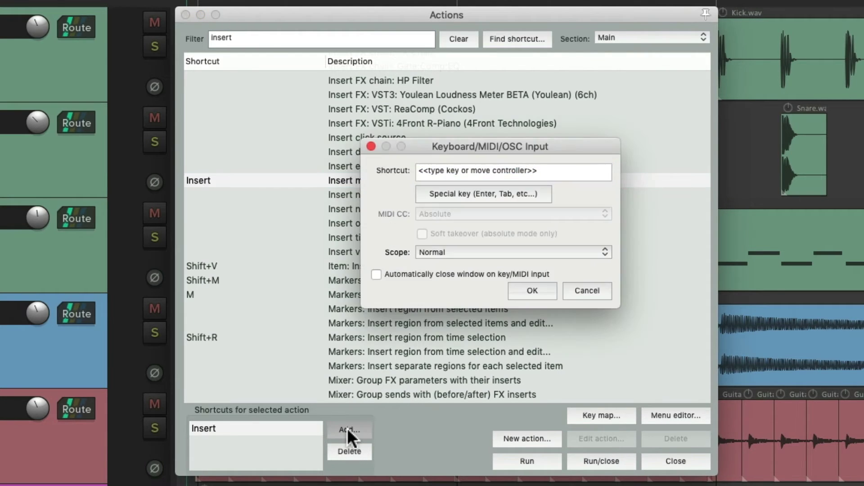
pyautogui.press('\\')
pyautogui.press('Return')
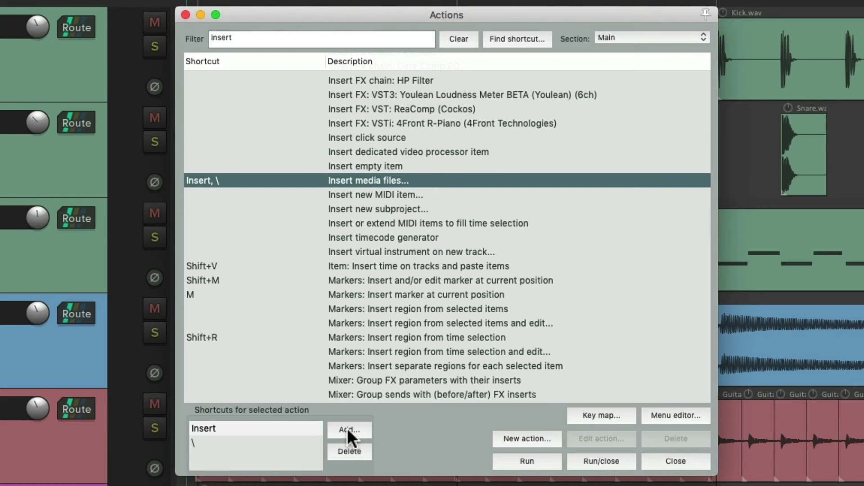
pyautogui.press('Escape')
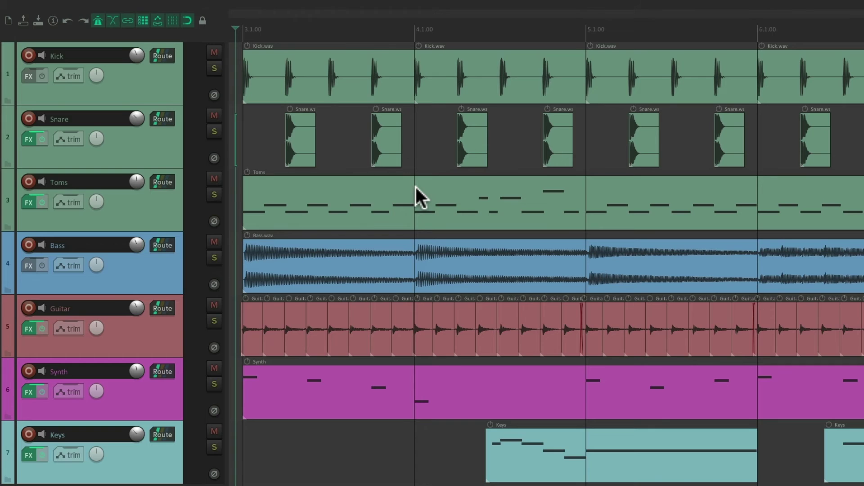
pyautogui.press('\\')
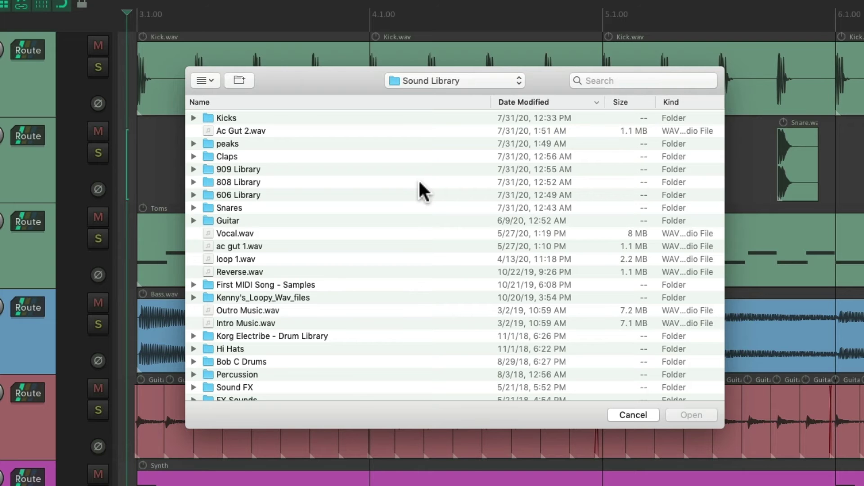
pyautogui.press('Escape')
# Step: Place the edit cursor on the Snare track in measure 7, past its last item, and insert Ac Gut 2.wav there
pyautogui.hscroll(10, 418, 181)
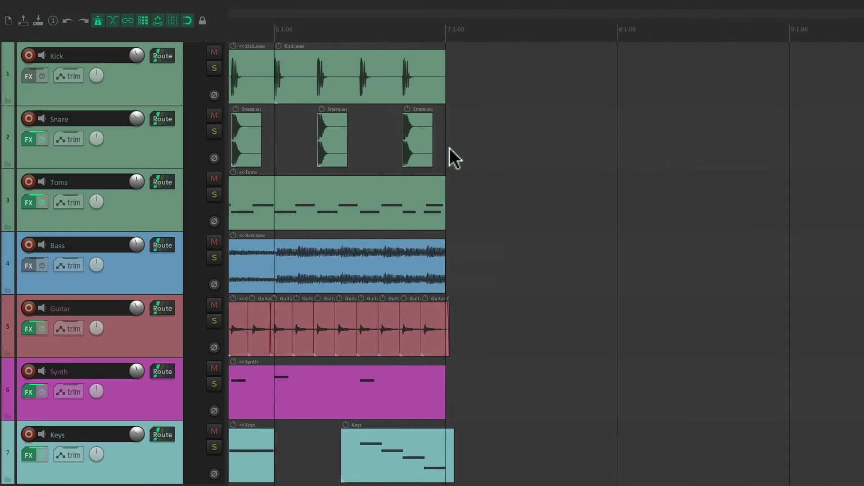
pyautogui.hscroll(4, 450, 148)
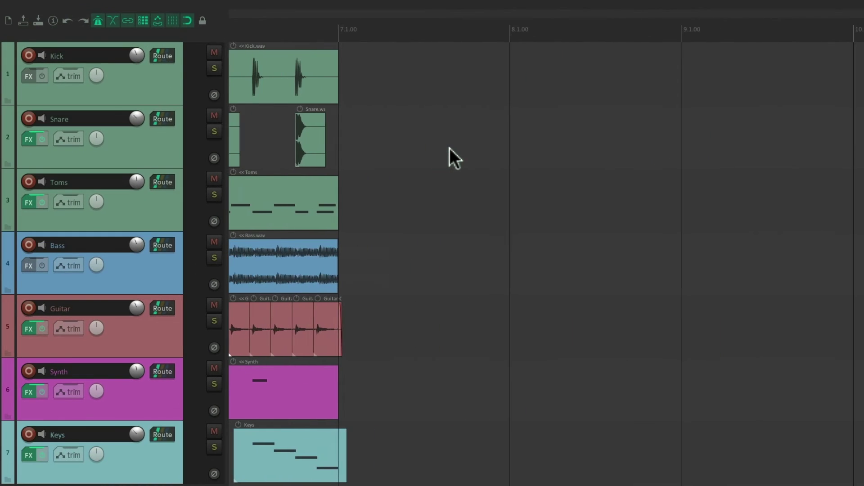
pyautogui.click(404, 143)
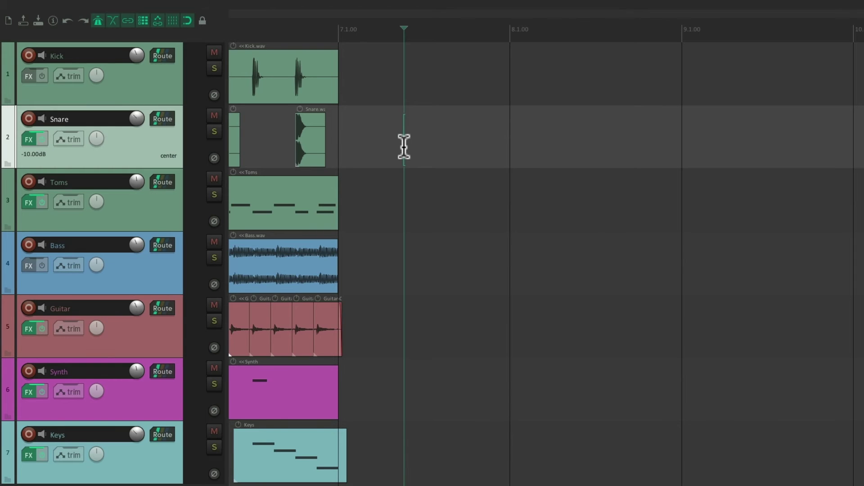
pyautogui.press('Insert')
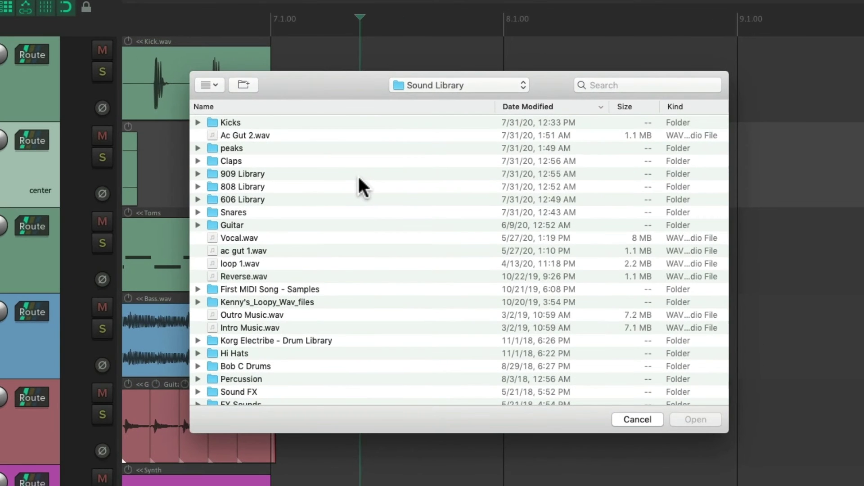
pyautogui.click(324, 135)
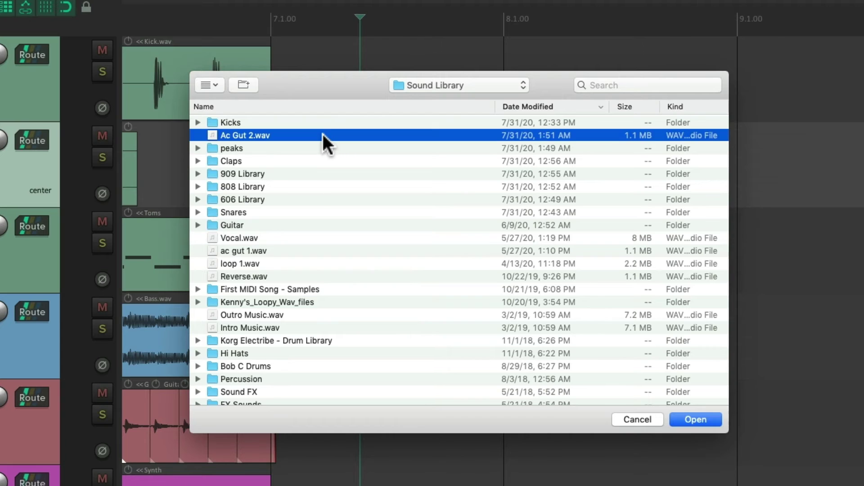
pyautogui.doubleClick(301, 136)
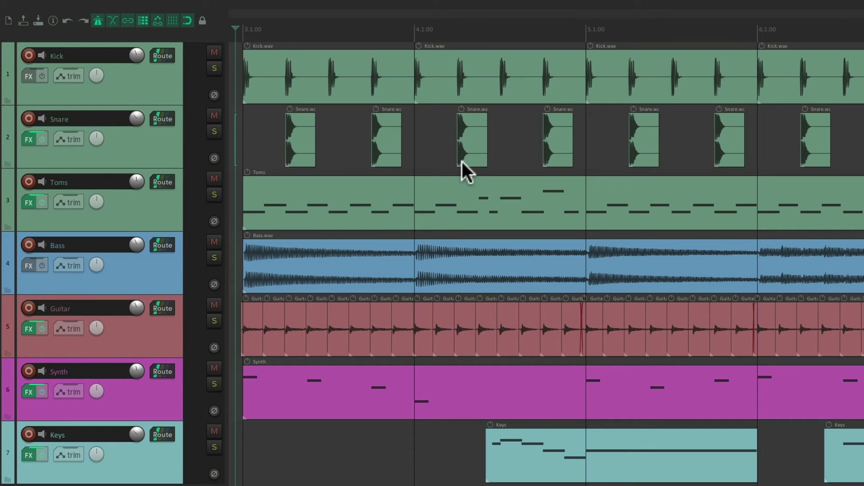
# Step: Show the Media Explorer with its shortcut and hide it again
pyautogui.press('super+alt+x')
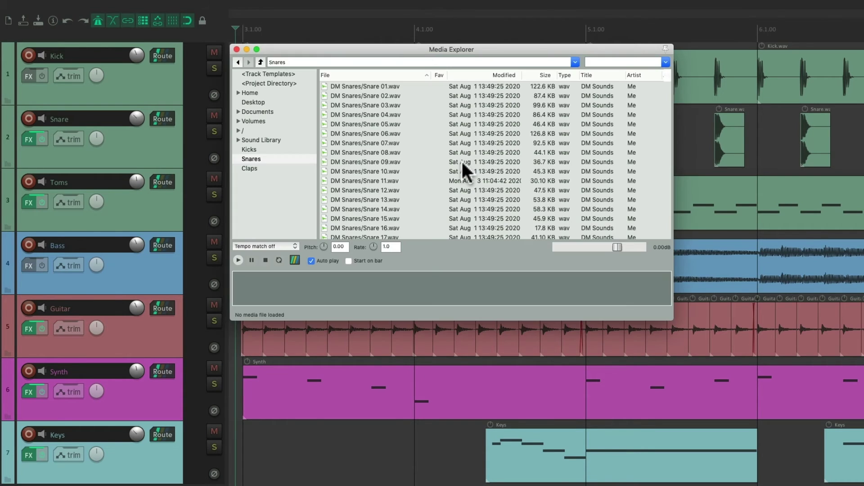
pyautogui.press('super+alt+x')
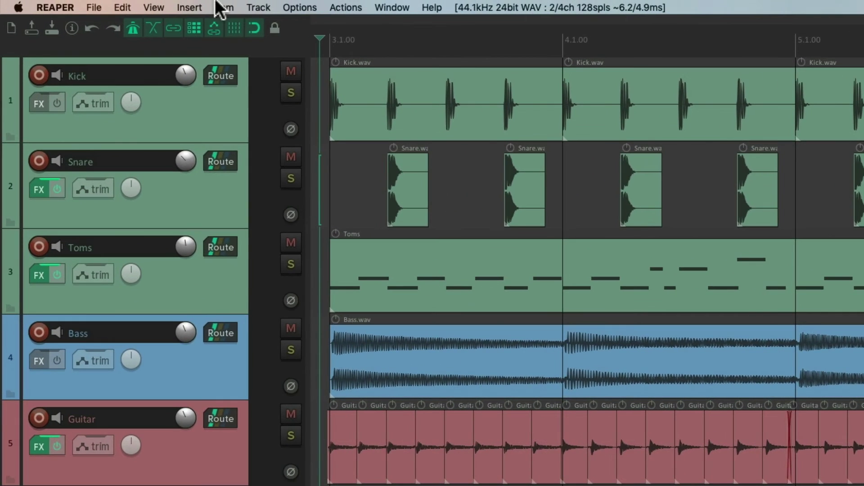
# Step: Look up the marker shortcuts and insert an unnamed marker a little past the middle of measure 3
pyautogui.click(135, 6)
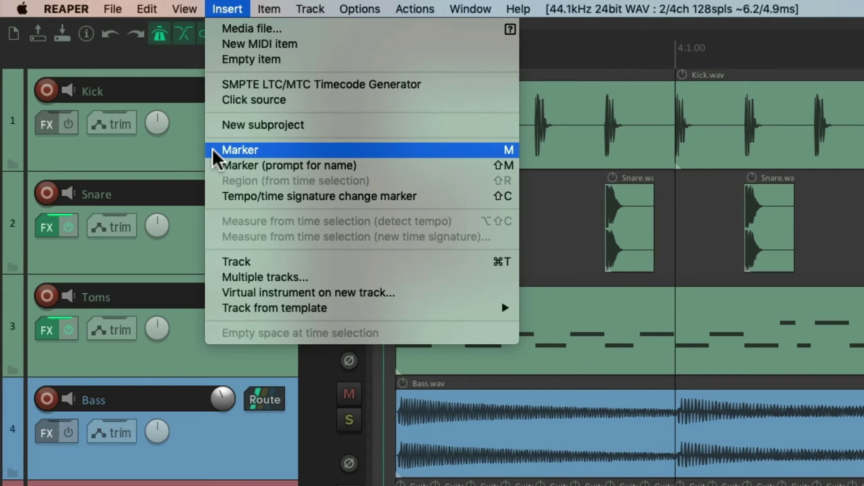
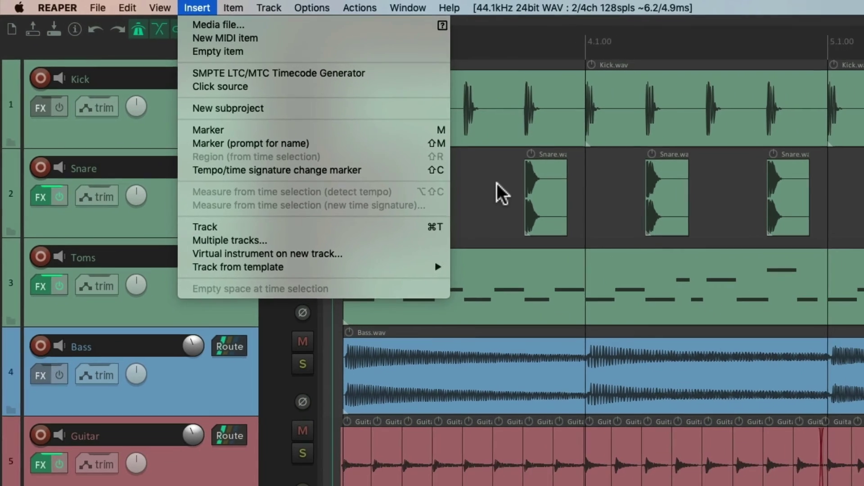
pyautogui.click(574, 211)
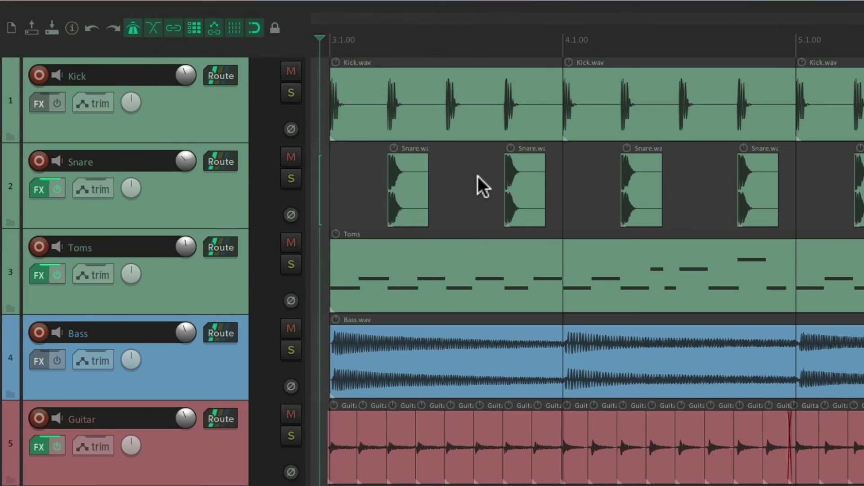
pyautogui.click(474, 52)
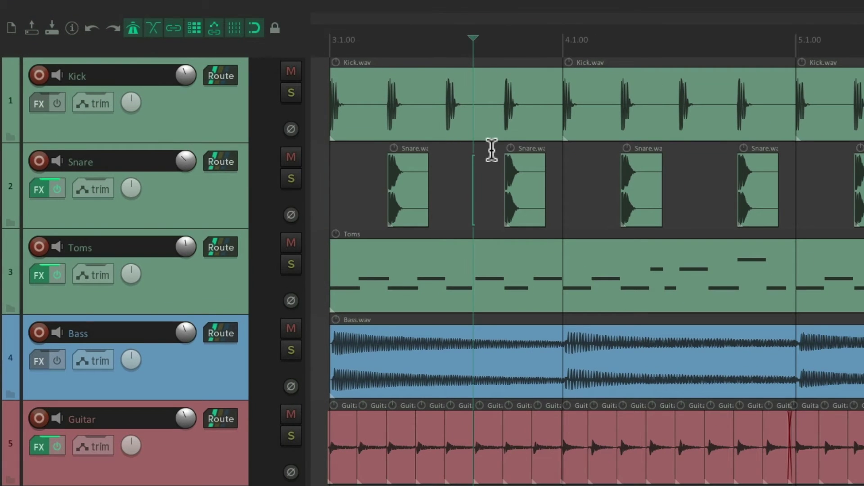
pyautogui.press('m')
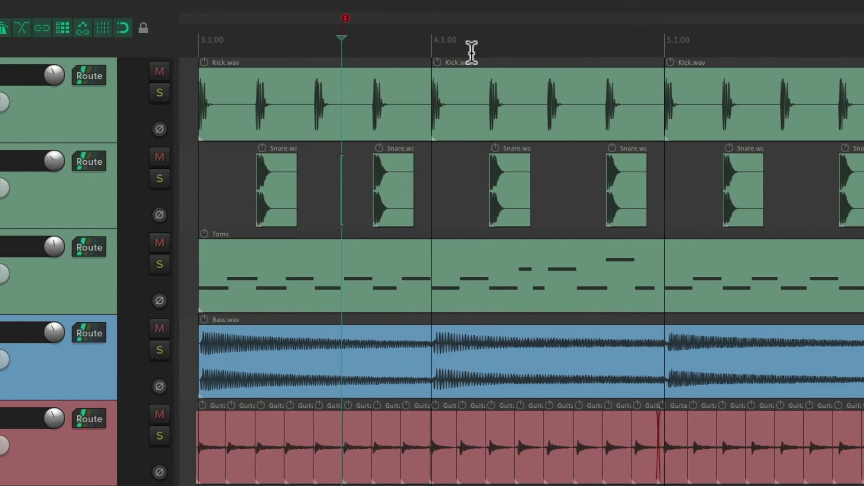
# Step: Insert two unnamed markers in measure 4, one shortly after its start and one a little past its middle
pyautogui.click(601, 46)
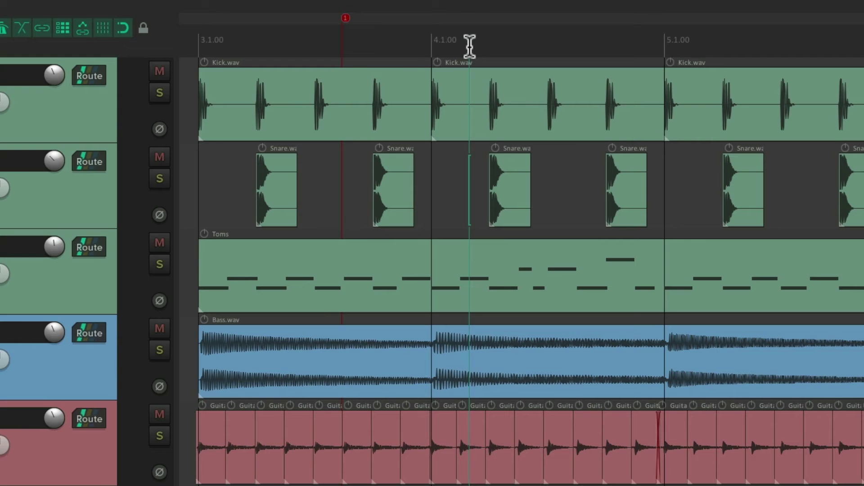
pyautogui.press('m')
pyautogui.click(571, 38)
pyautogui.press('m')
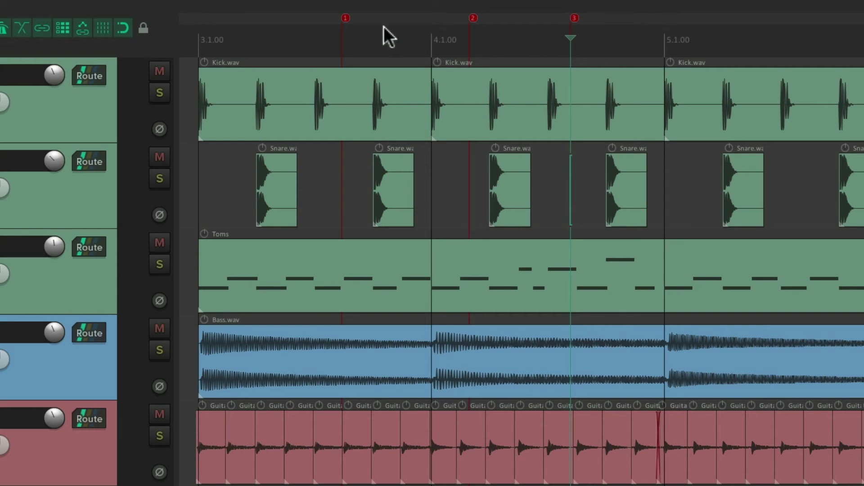
# Step: Open marker 1 for editing and cancel without changes, and undo the insertion of all three unnamed markers
pyautogui.doubleClick(347, 18)
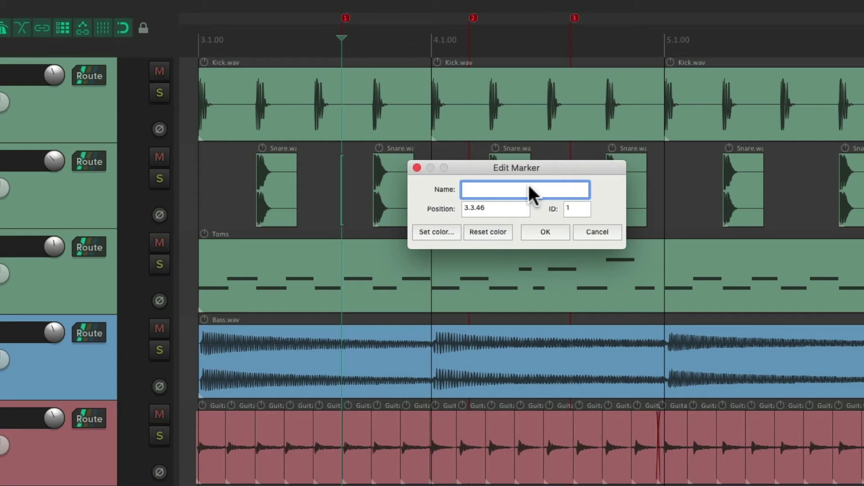
pyautogui.click(606, 236)
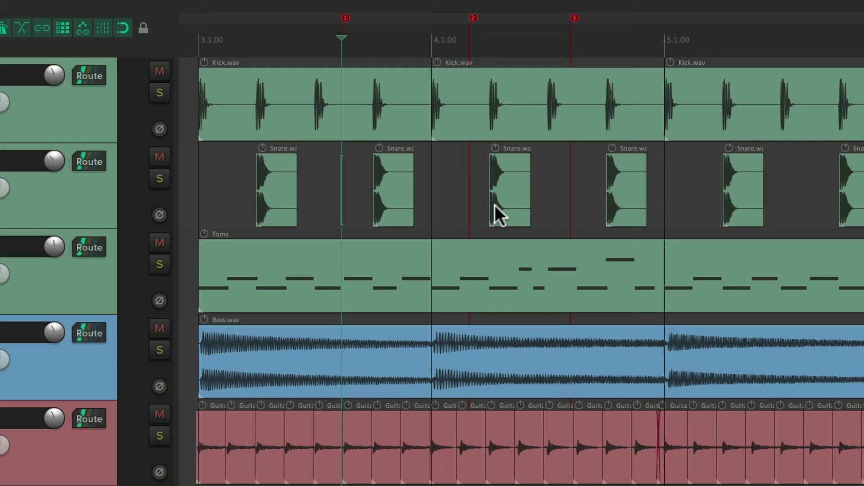
pyautogui.hotkey('ctrl', 'z')
pyautogui.hotkey('ctrl', 'z')
pyautogui.hotkey('ctrl', 'z')
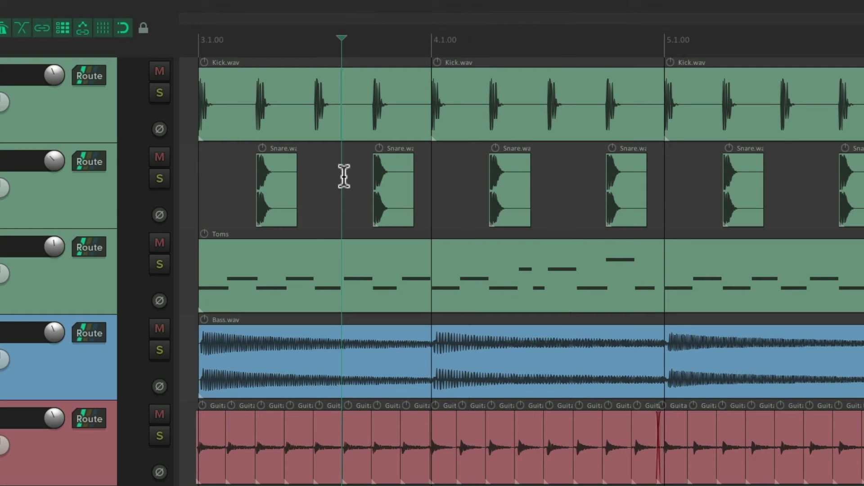
# Step: Add a marker named Verse 1 at position 3.3.46 and give it the saved green color
pyautogui.hotkey('shift', 'm')
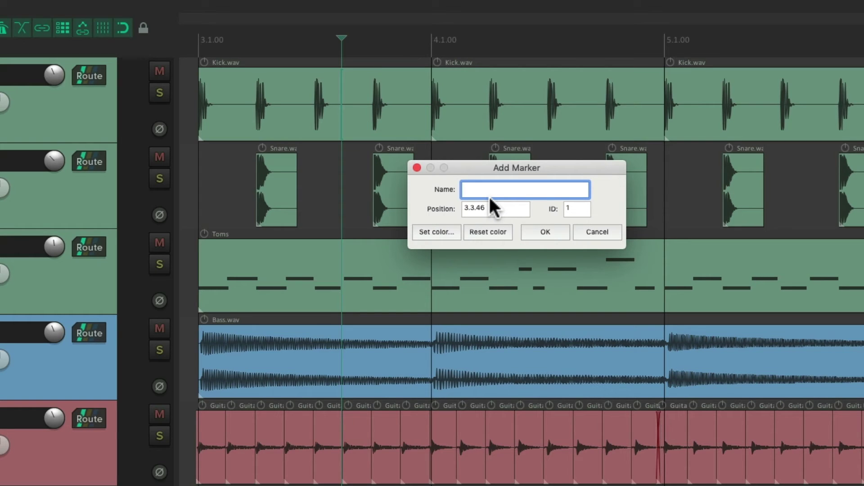
pyautogui.write('Verse 1')
pyautogui.click(450, 231)
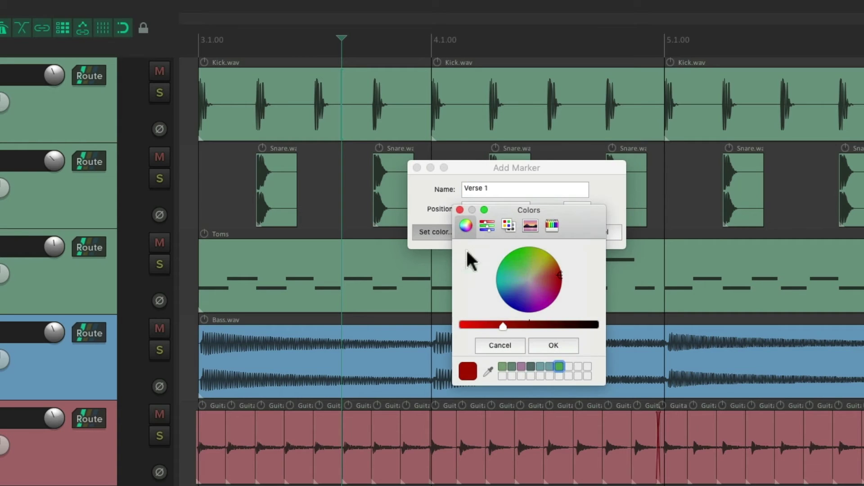
pyautogui.click(559, 364)
pyautogui.click(558, 343)
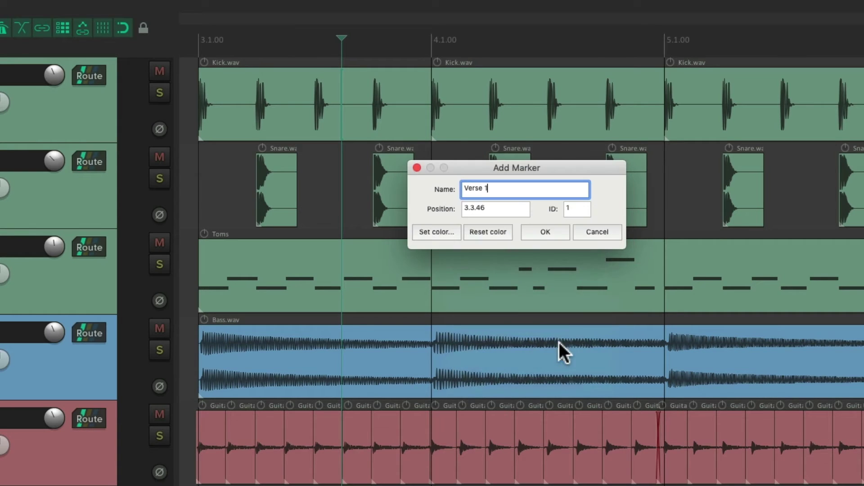
pyautogui.click(545, 232)
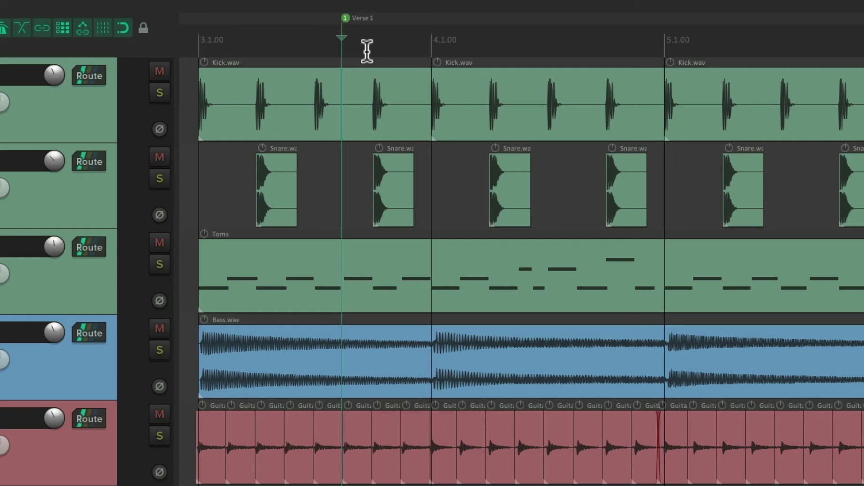
pyautogui.press('m')
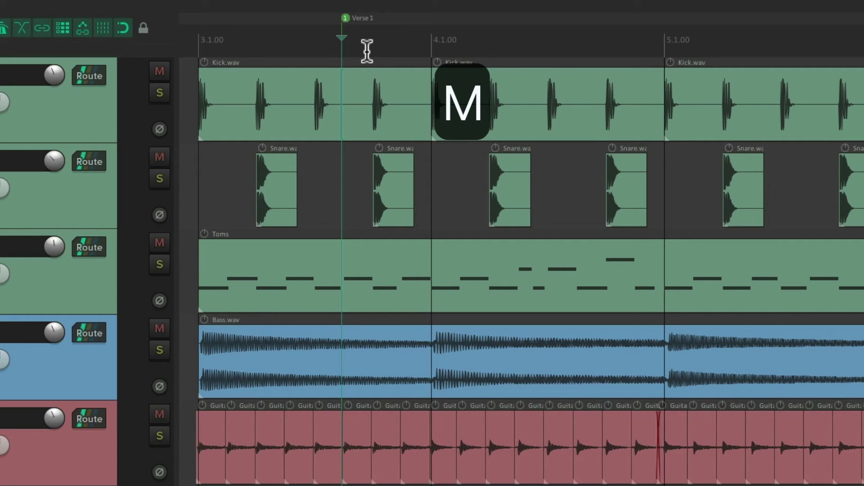
pyautogui.hotkey('shift', 'm')
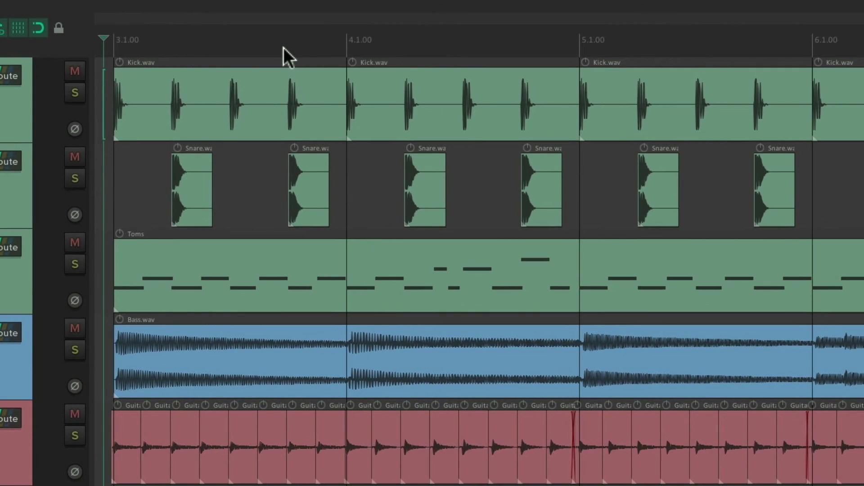
# Step: Play from just before measure 3, insert four unnamed markers on the fly through early measure 5, and stop playback
pyautogui.press('space')
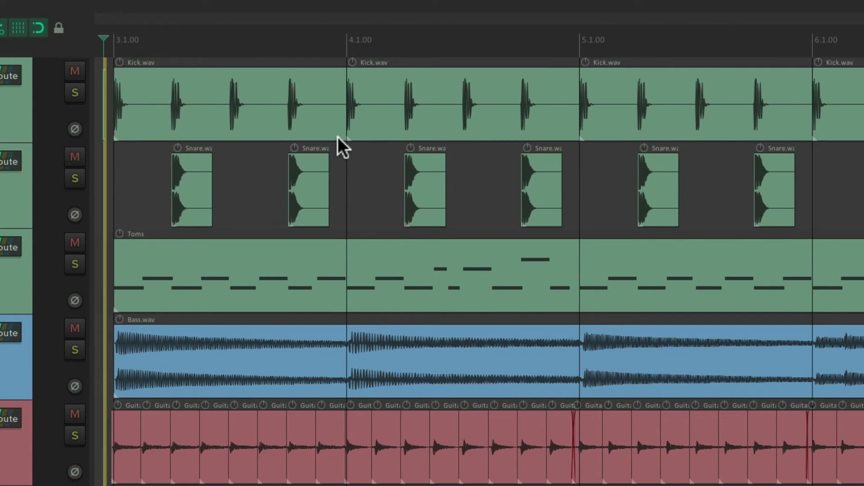
pyautogui.press('m')
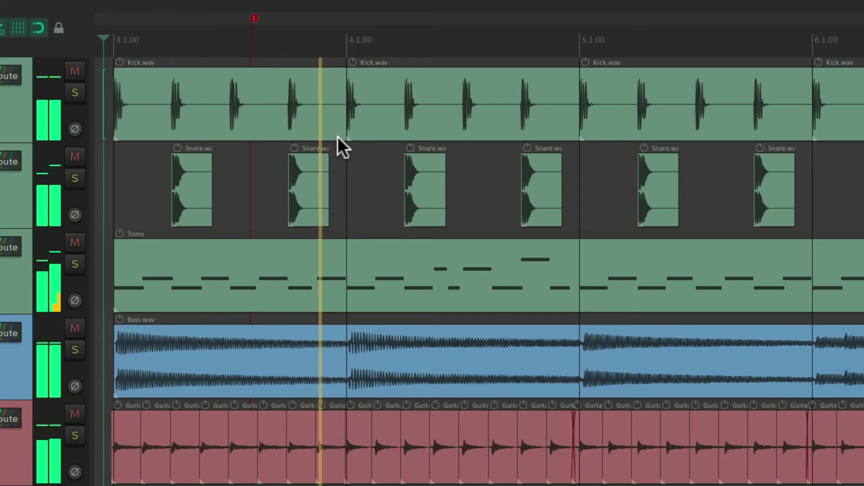
pyautogui.press('m')
pyautogui.press('m')
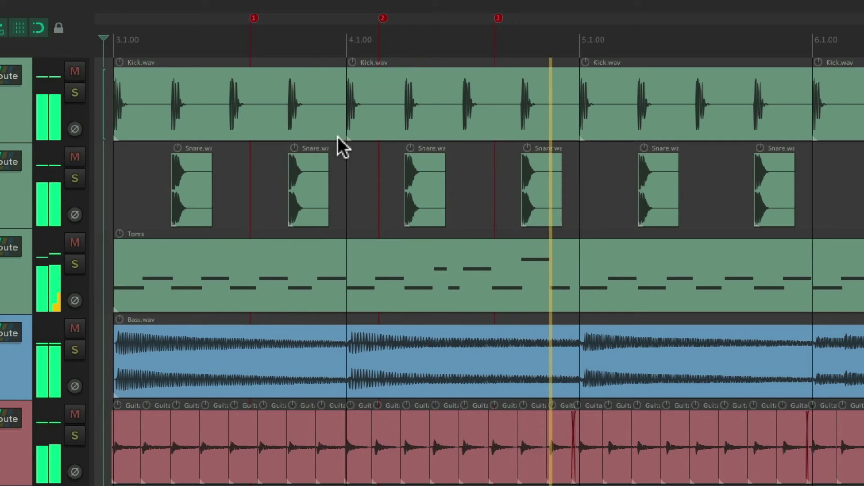
pyautogui.press('m')
pyautogui.press('space')
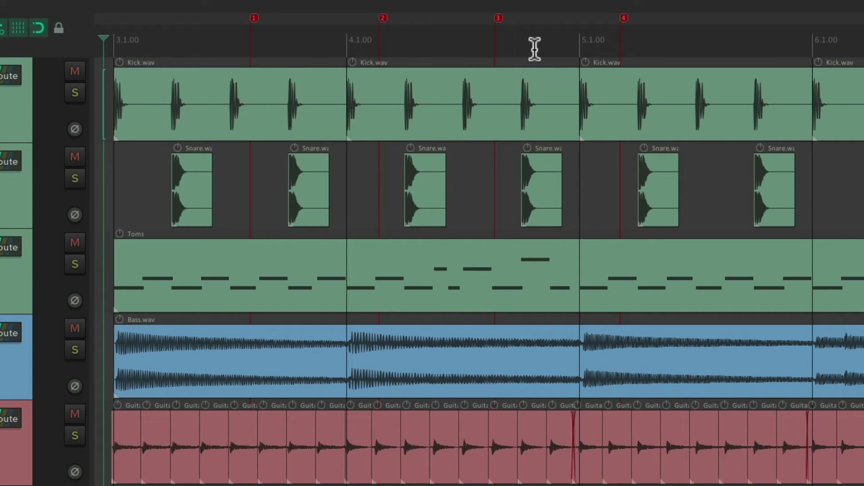
# Step: Undo the four markers inserted during playback
pyautogui.hotkey('ctrl', 'z')
pyautogui.hotkey('ctrl', 'z')
pyautogui.hotkey('ctrl', 'z')
pyautogui.hotkey('ctrl', 'z')
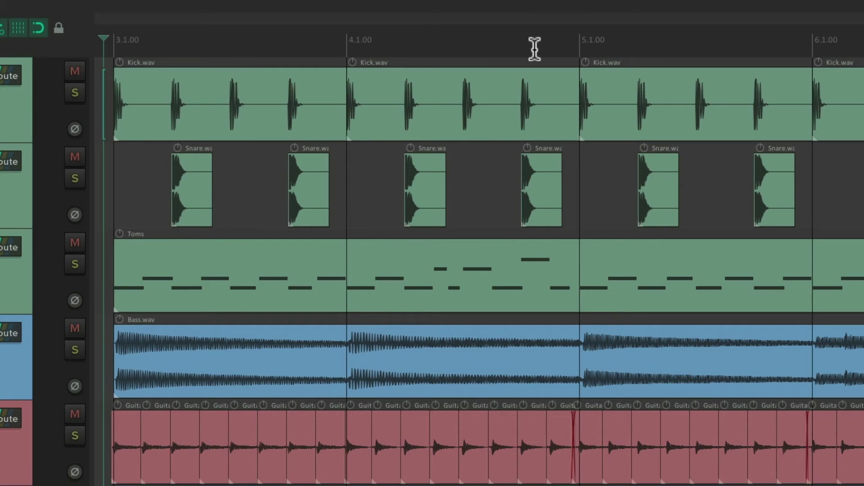
# Step: Start playback and add a marker with a name on the fly at position 3.1.95
pyautogui.press('space')
pyautogui.hotkey('shift', 'm')
pyautogui.write('Ve')
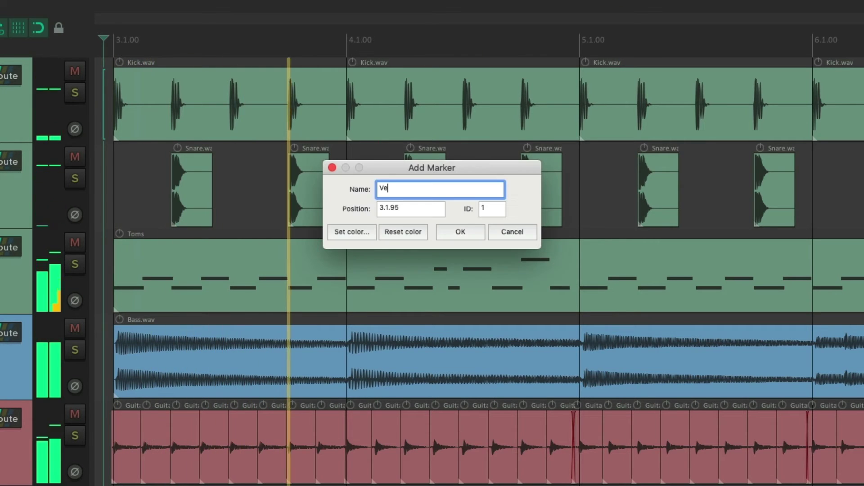
# Step: Add markers named Verse 1 and Verse 2 during playback, and stop playback
pyautogui.write('rse 1')
pyautogui.press('Return')
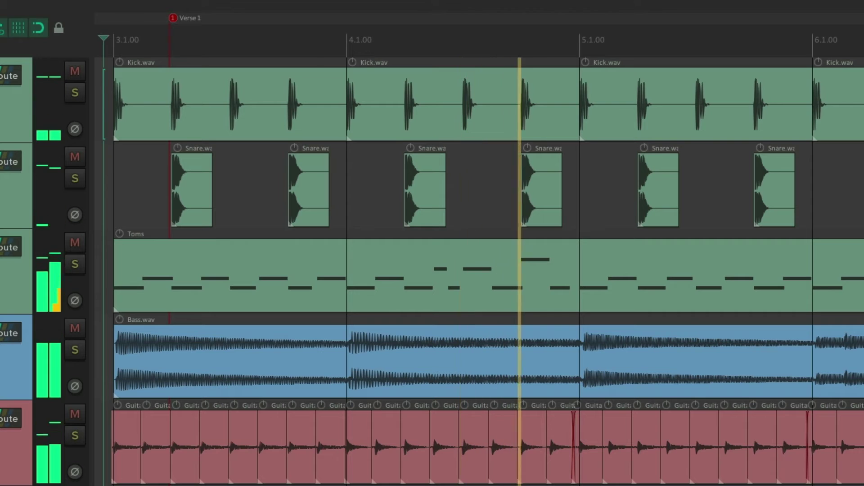
pyautogui.hotkey('shift', 'm')
pyautogui.write('Verse')
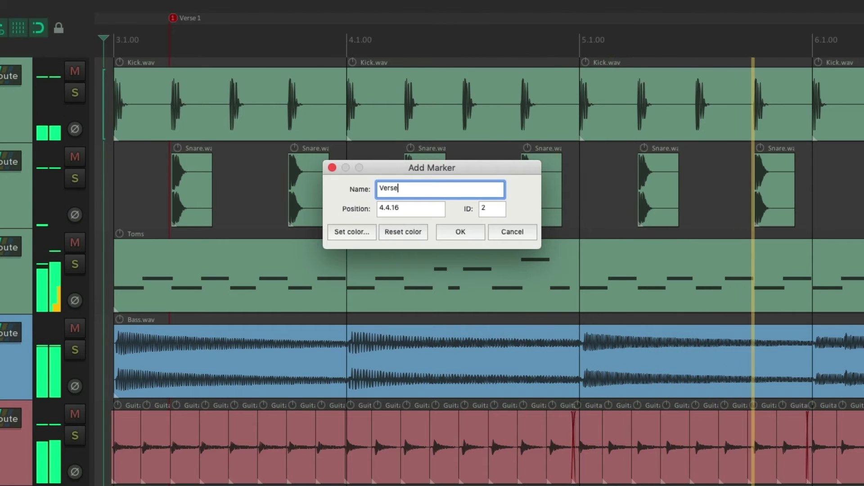
pyautogui.write(' 2')
pyautogui.press('Return')
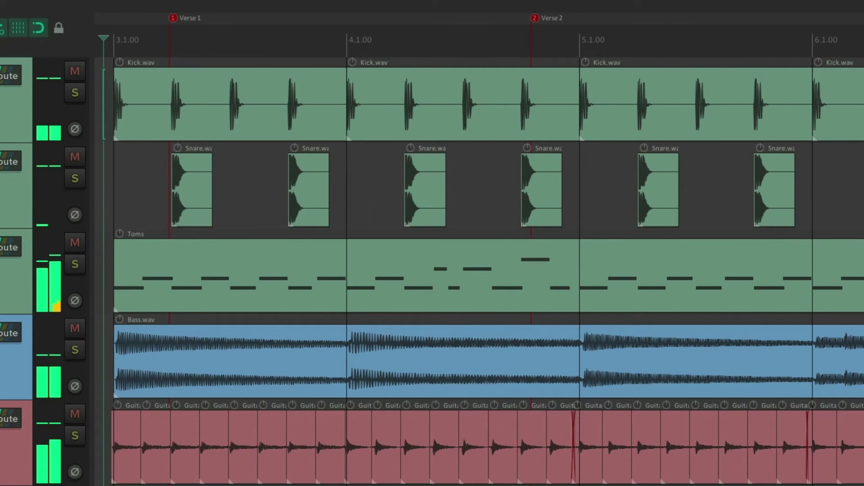
pyautogui.press('space')
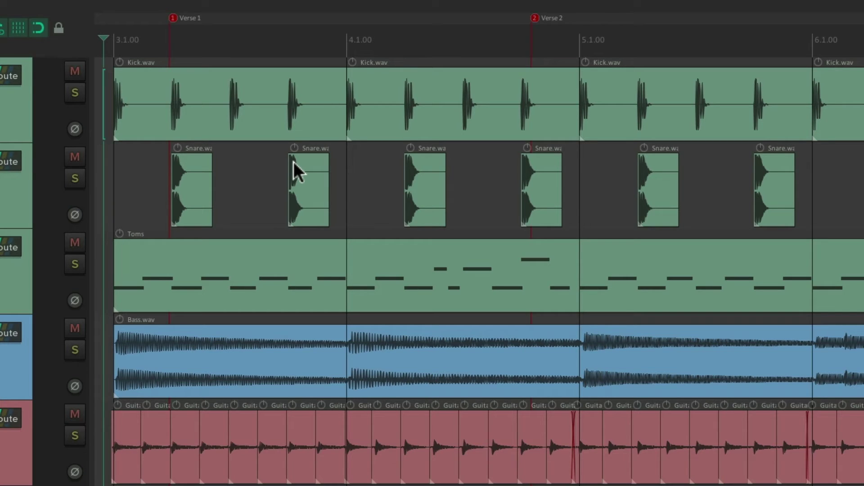
# Step: Undo the addition of the Verse 1 and Verse 2 markers
pyautogui.press('super+z')
pyautogui.press('super+z')
# Step: Place marker 1 at position 3.3.39 in bar 3, and move it to shortly after the start of bar 4
pyautogui.click(253, 41)
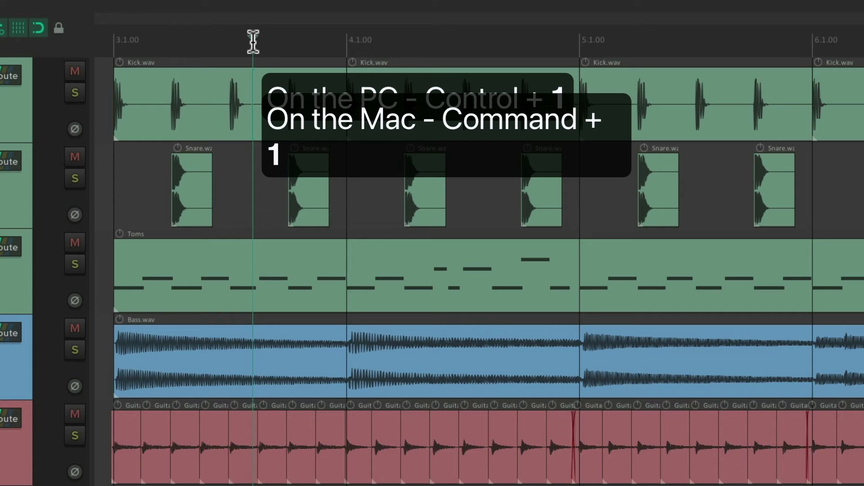
pyautogui.hotkey('ctrl', '1')
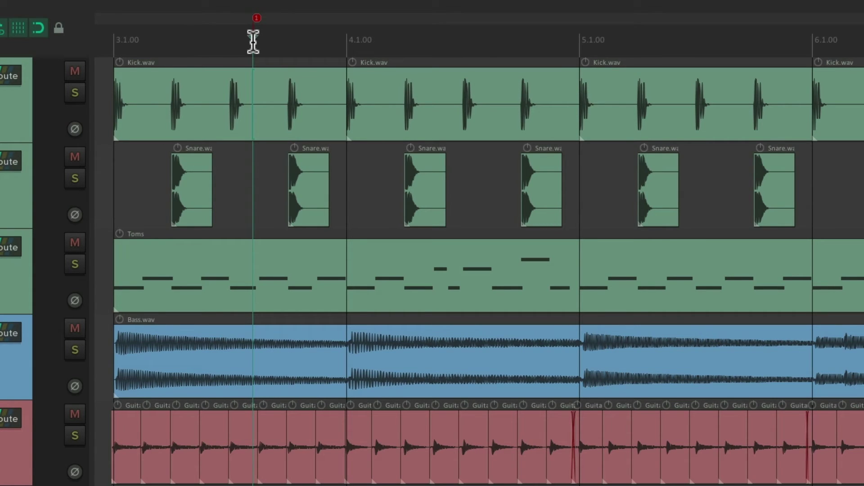
pyautogui.click(390, 42)
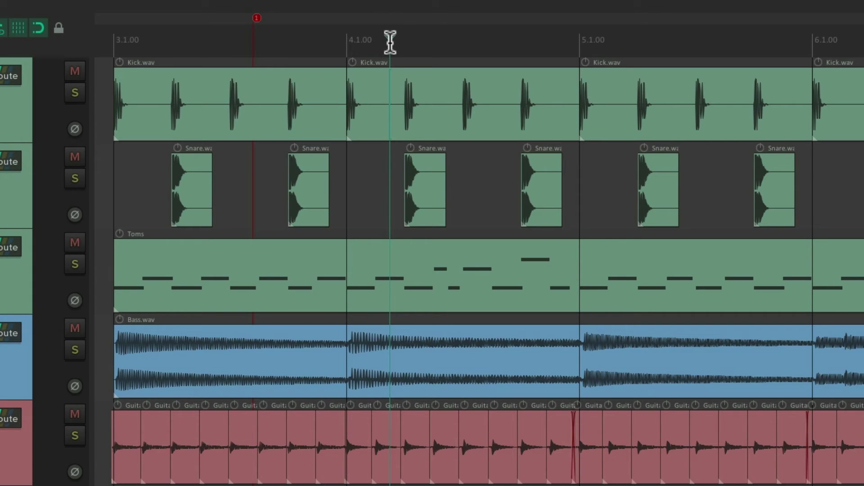
pyautogui.hotkey('ctrl', '1')
# Step: Add a marker in the second half of bar 4, and place marker 10 shortly after the start of bar 5
pyautogui.click(483, 37)
pyautogui.press('m')
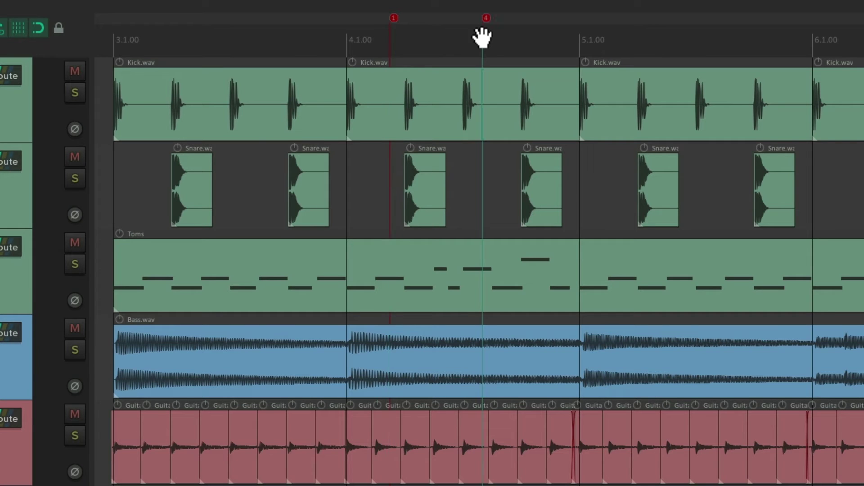
pyautogui.click(615, 39)
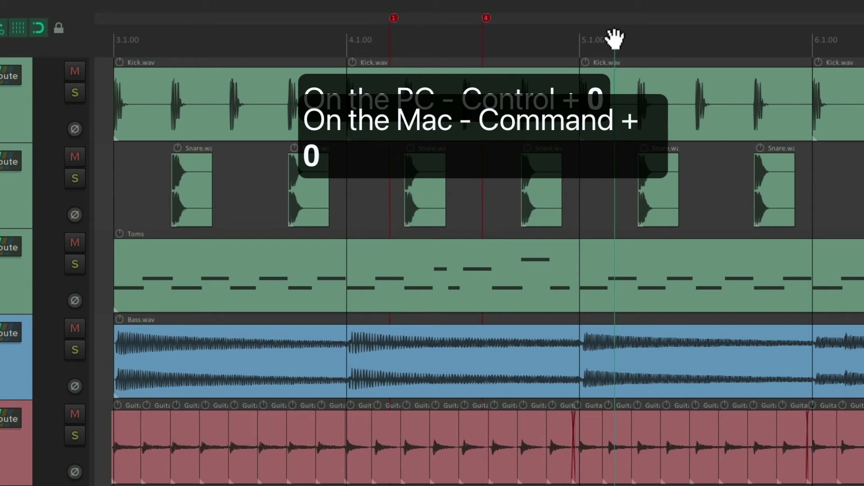
pyautogui.hotkey('ctrl', '0')
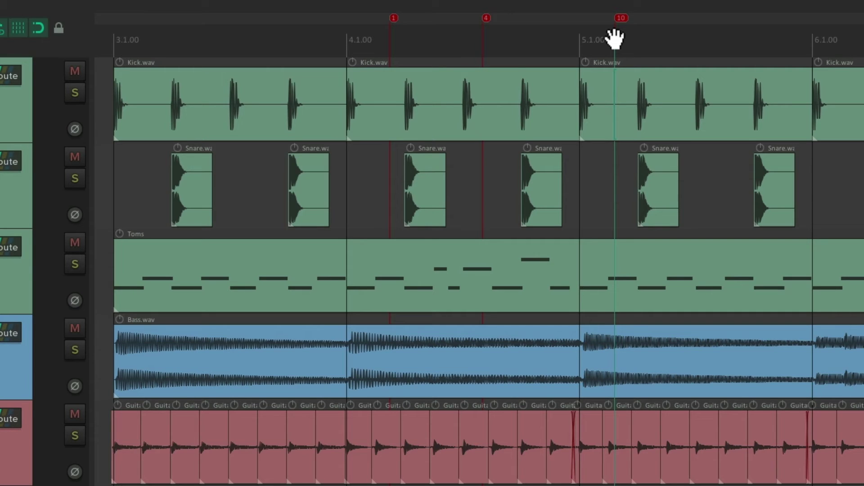
# Step: Move marker 10 to position 3.3.39 in bar 3
pyautogui.click(253, 40)
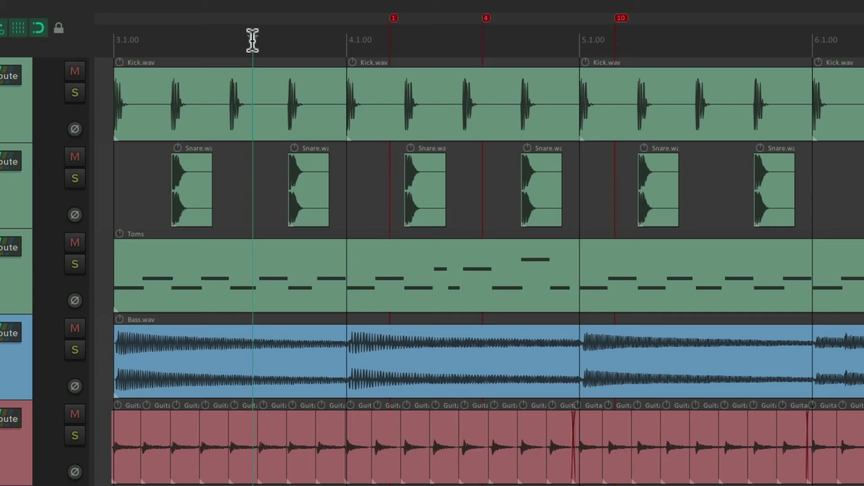
pyautogui.hotkey('ctrl', '0')
# Step: Name marker 10 Verse 1 and set its color to green
pyautogui.doubleClick(256, 17)
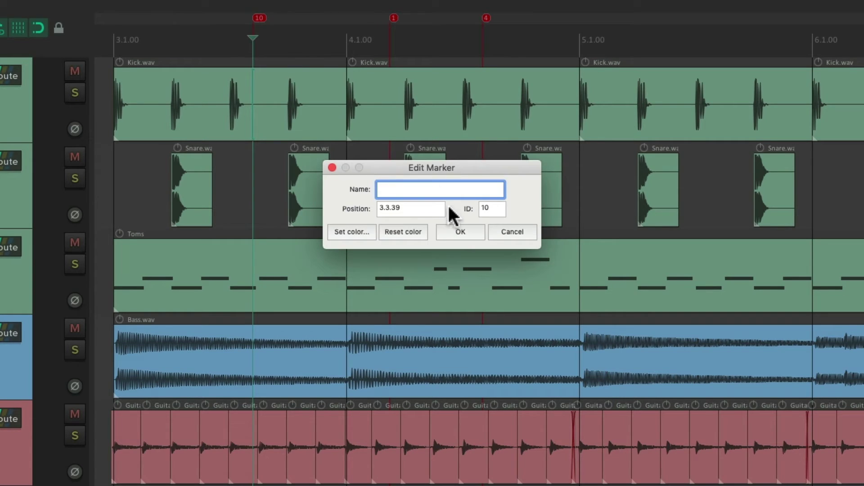
pyautogui.write('Verse 1')
pyautogui.click(350, 232)
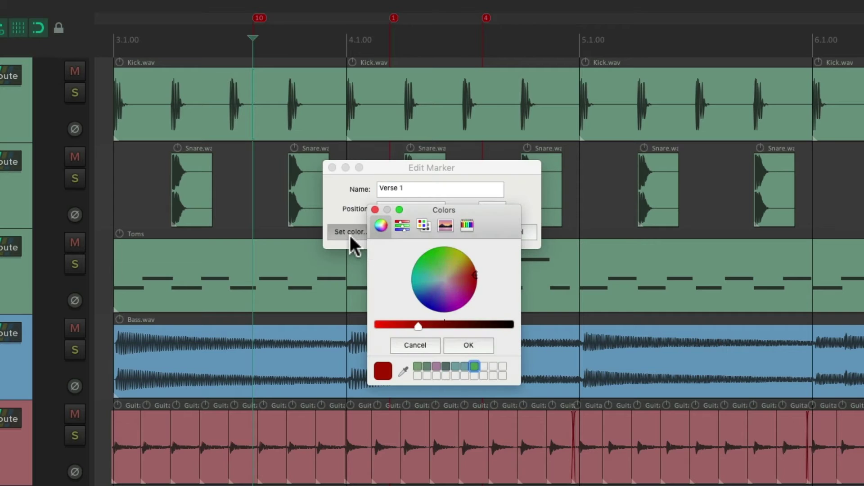
pyautogui.click(473, 365)
pyautogui.click(468, 344)
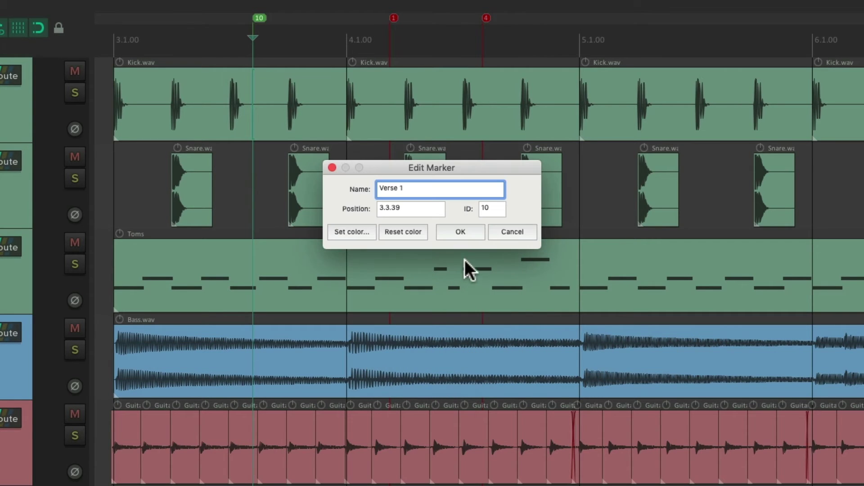
pyautogui.click(456, 230)
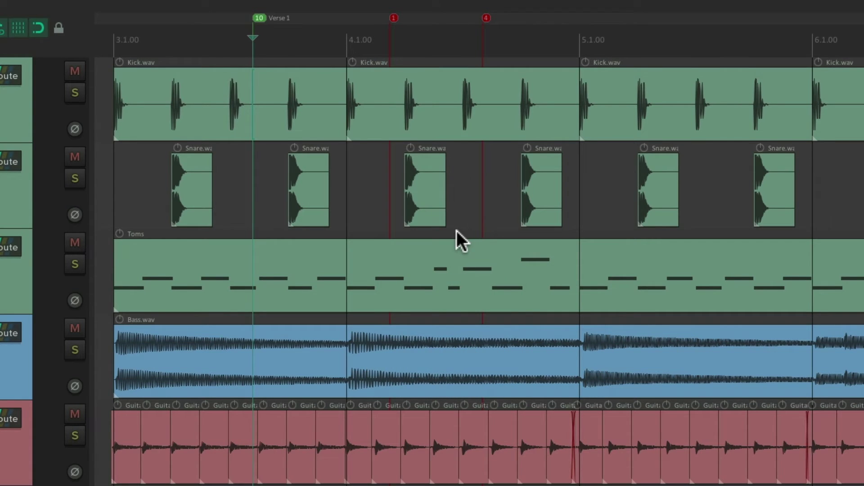
# Step: Move the green Verse 1 marker to shortly before bar 5, and delete all three markers from the timeline
pyautogui.click(553, 41)
pyautogui.hotkey('ctrl', '0')
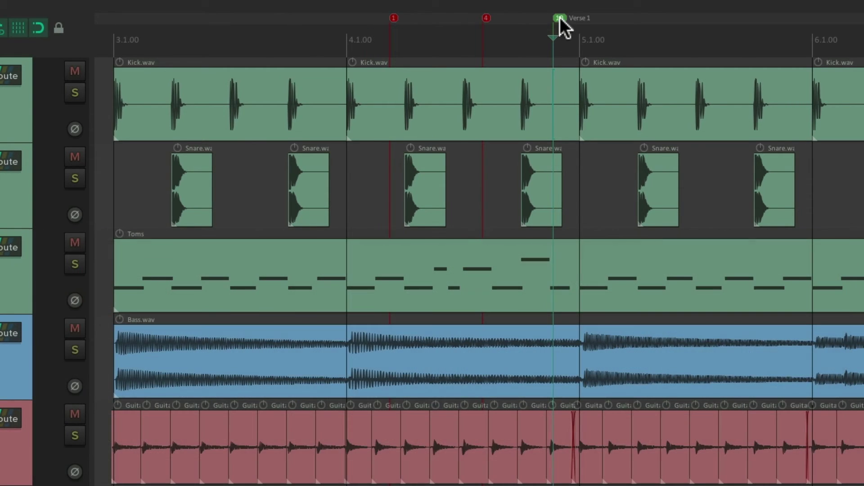
pyautogui.keyDown('alt'); pyautogui.click(560, 18); pyautogui.keyUp('alt')
pyautogui.keyDown('alt'); pyautogui.click(487, 18); pyautogui.keyUp('alt')
pyautogui.keyDown('alt'); pyautogui.click(394, 18); pyautogui.keyUp('alt')
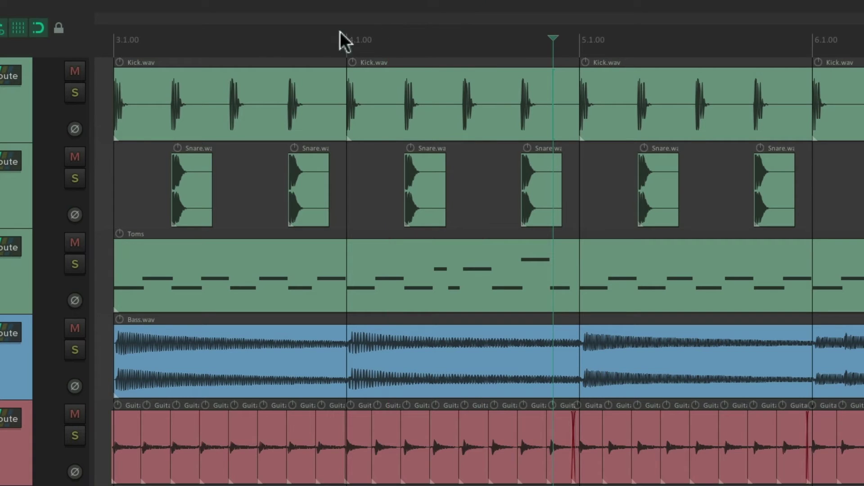
# Step: Add four unnamed markers: late in bar 3, early in bar 4, past the middle of bar 4, and at 5.1.00
pyautogui.click(262, 45)
pyautogui.press('m')
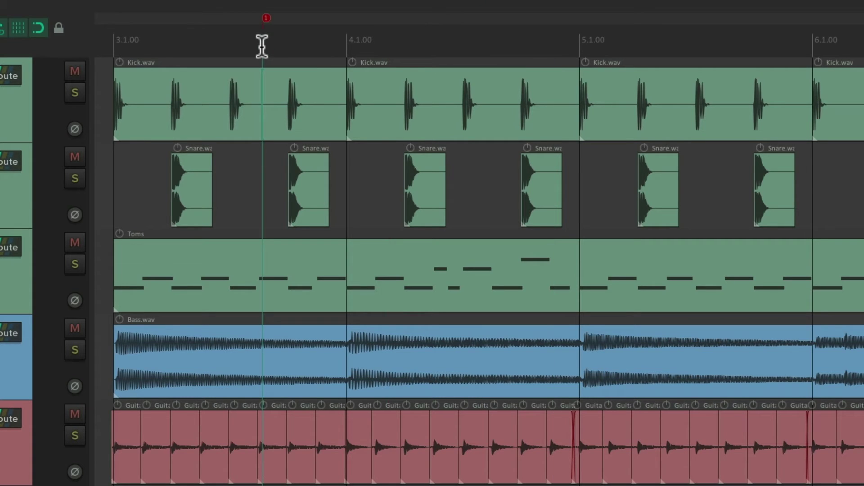
pyautogui.click(383, 45)
pyautogui.press('m')
pyautogui.click(473, 40)
pyautogui.press('m')
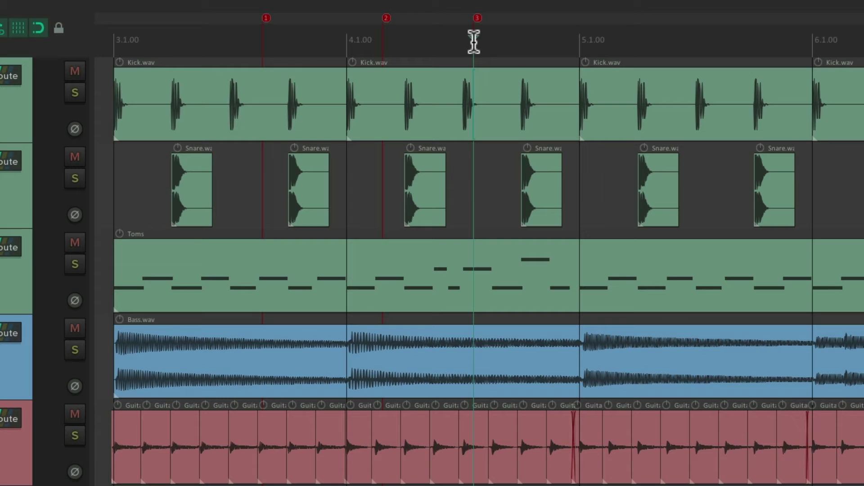
pyautogui.click(575, 43)
pyautogui.press('m')
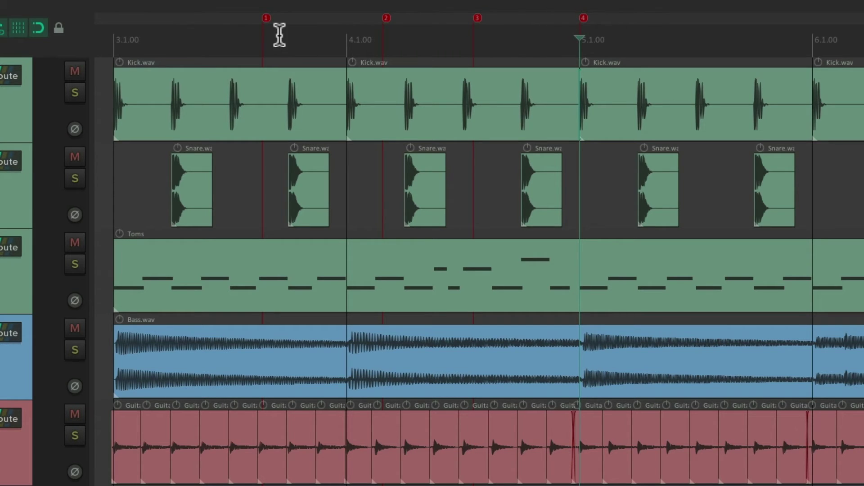
# Step: Jump the edit cursor to markers 1, 2, 3 and 4 in order with playback stopped
pyautogui.press('1')
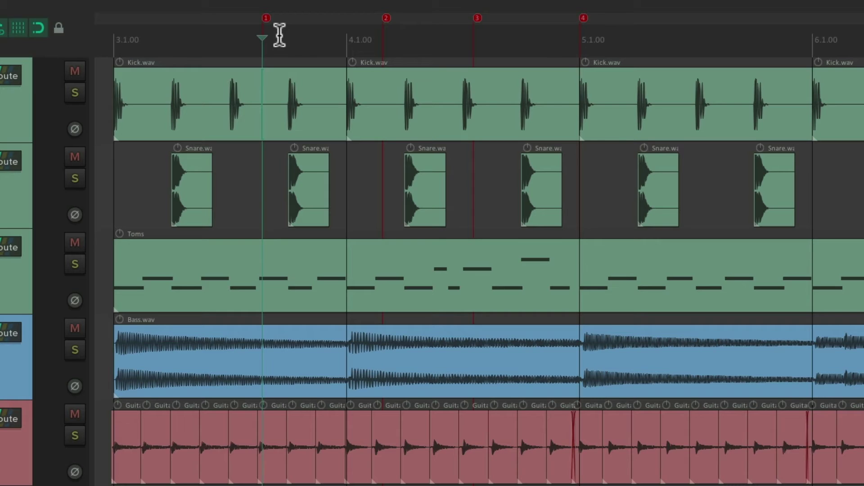
pyautogui.press('2')
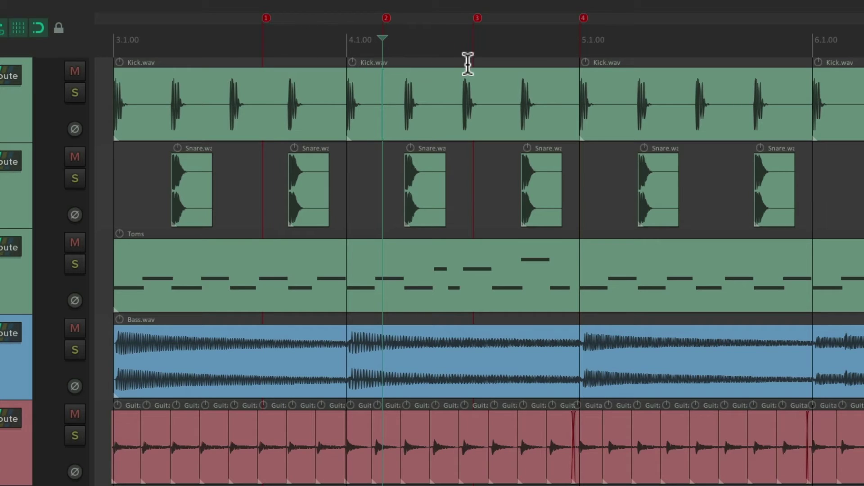
pyautogui.press('3')
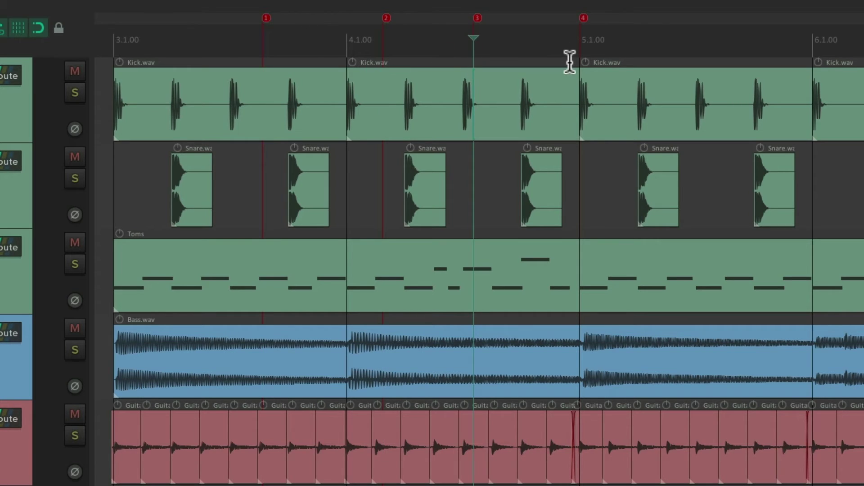
pyautogui.press('4')
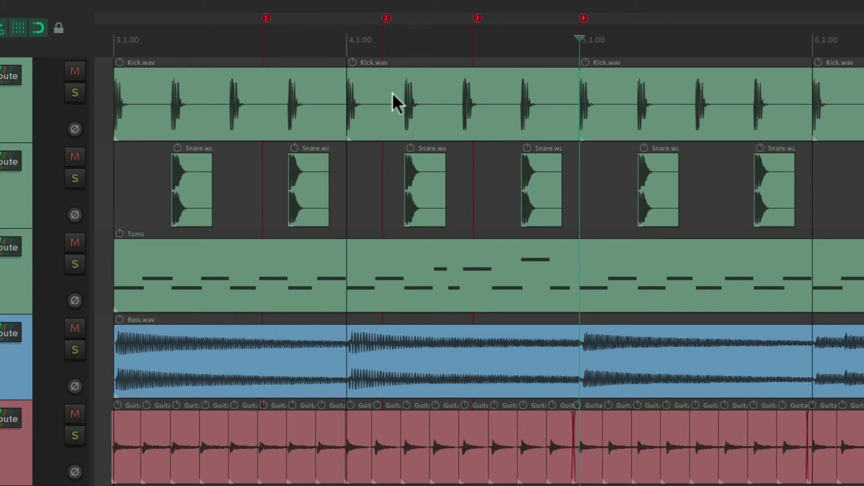
# Step: Play from just before bar 3, jump playback through markers 1 to 4 and back to marker 1, and stop
pyautogui.press('Home')
pyautogui.press('space')
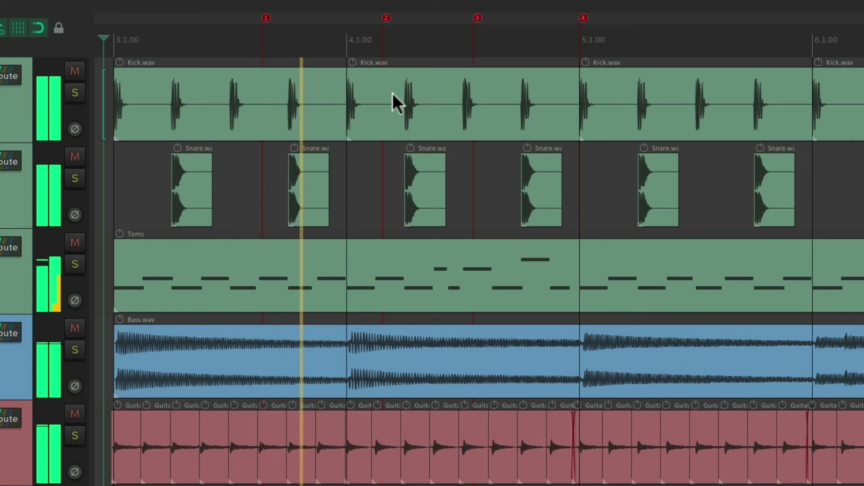
pyautogui.press('1')
pyautogui.press('2')
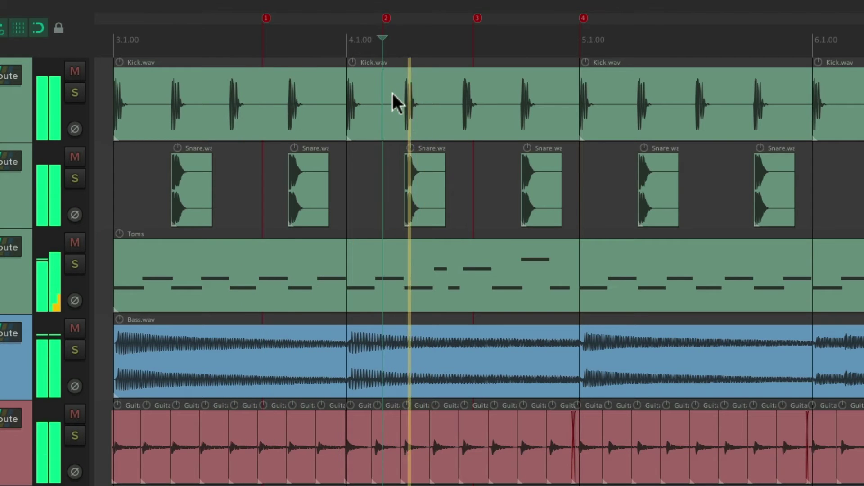
pyautogui.press('3')
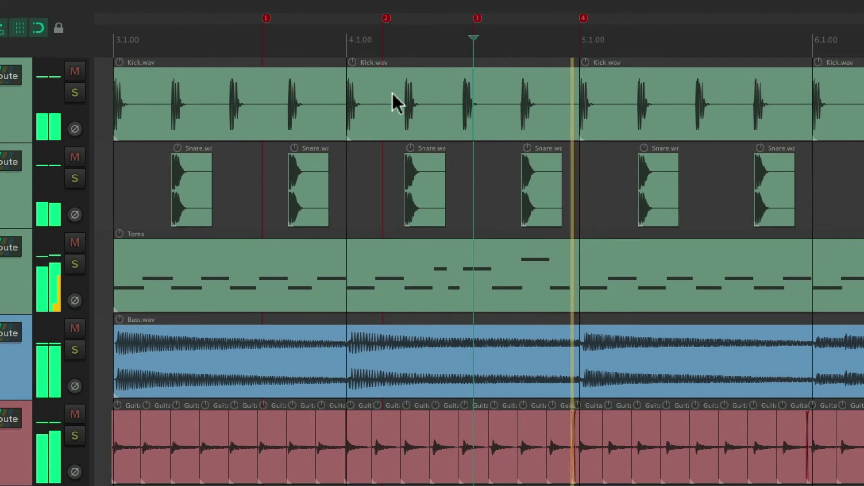
pyautogui.press('4')
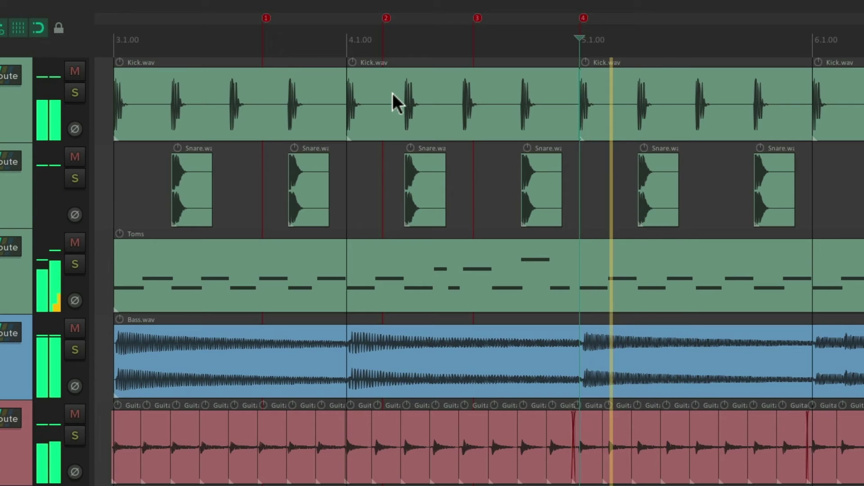
pyautogui.press('3')
pyautogui.press('2')
pyautogui.press('1')
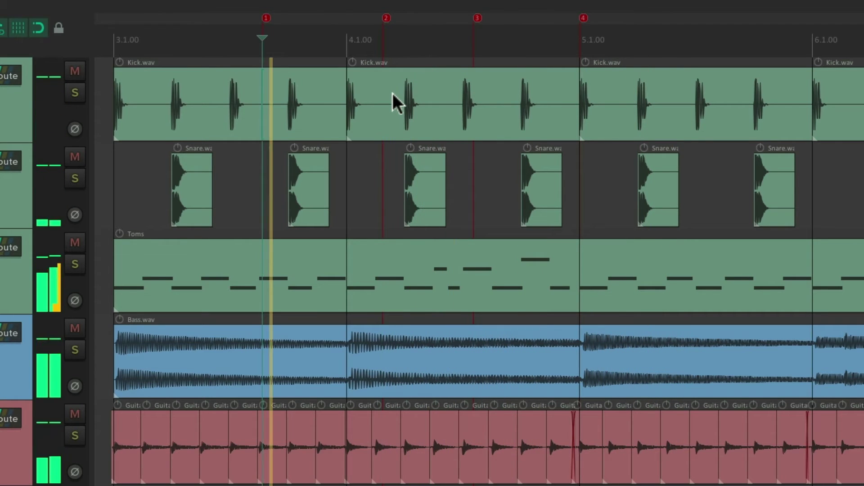
pyautogui.press('space')
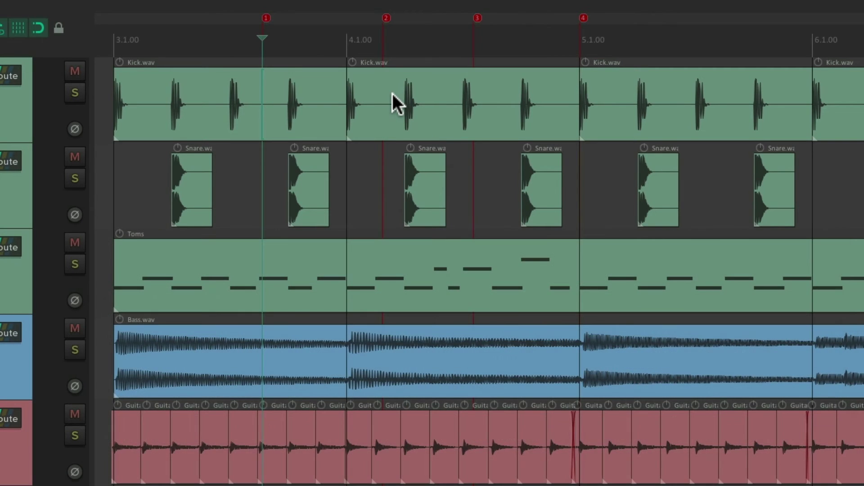
# Step: Step the edit cursor forward marker by marker from marker 1 to marker 4 and back to marker 1
pyautogui.press(']')
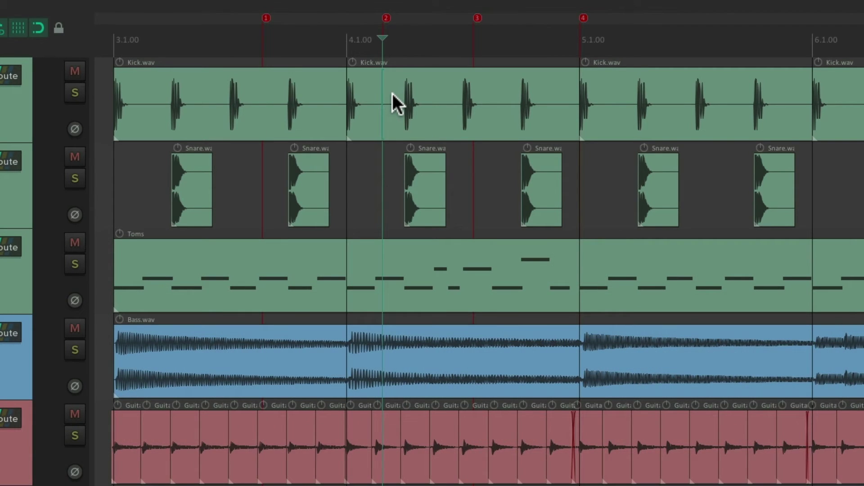
pyautogui.press(']')
pyautogui.press(']')
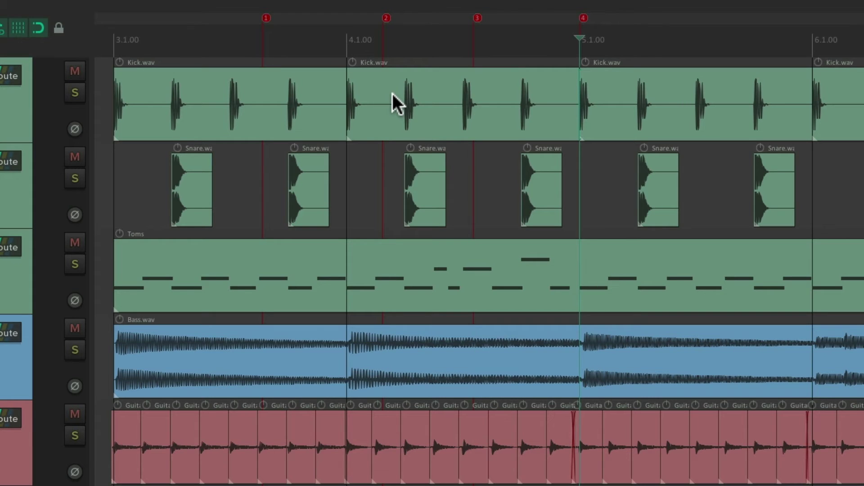
pyautogui.press('[')
pyautogui.press('[')
pyautogui.press('[')
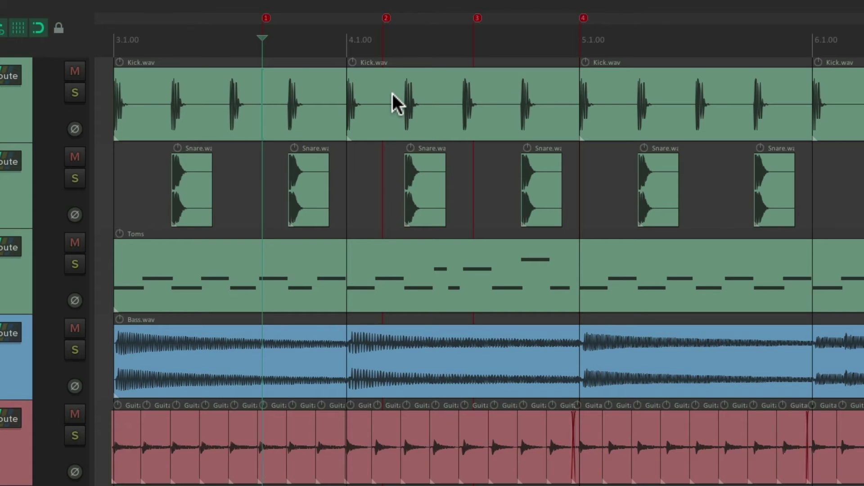
# Step: Play from marker 1 and skip playback forward to each next marker up to marker 4
pyautogui.press('space')
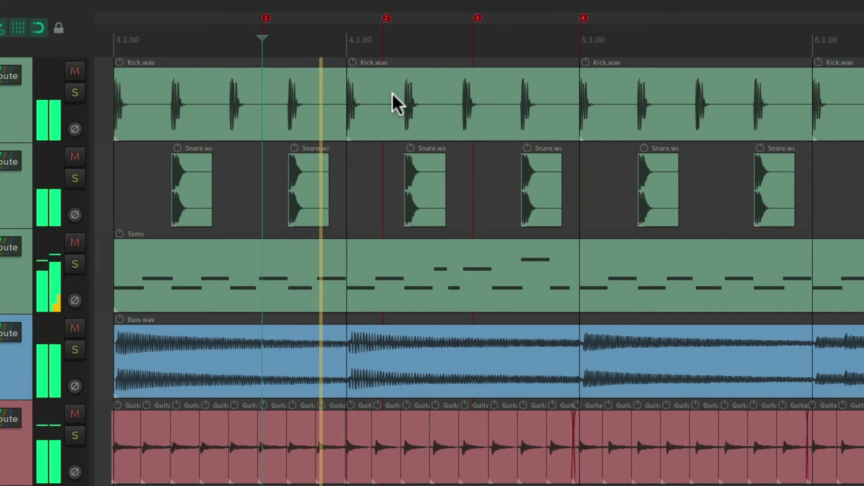
pyautogui.press(']')
pyautogui.press(']')
pyautogui.press(']')
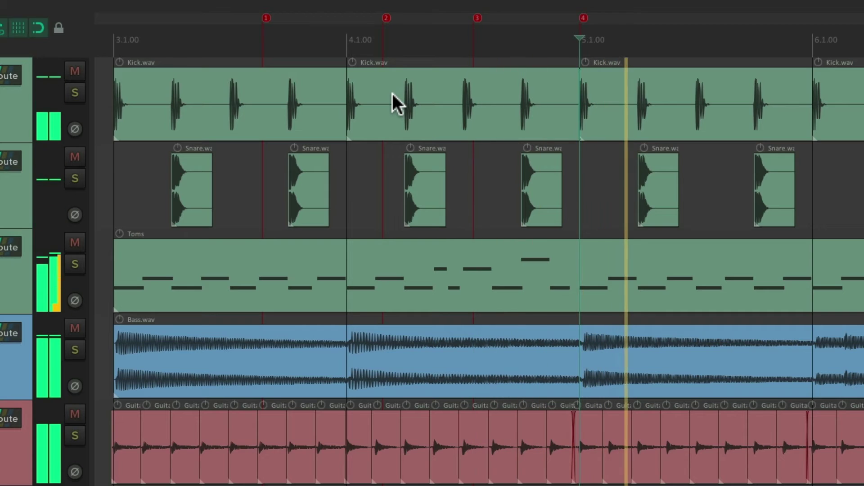
# Step: Skip playback back marker by marker from marker 4 to marker 1, skip forward again to marker 4, and stop
pyautogui.press('[')
pyautogui.press('[')
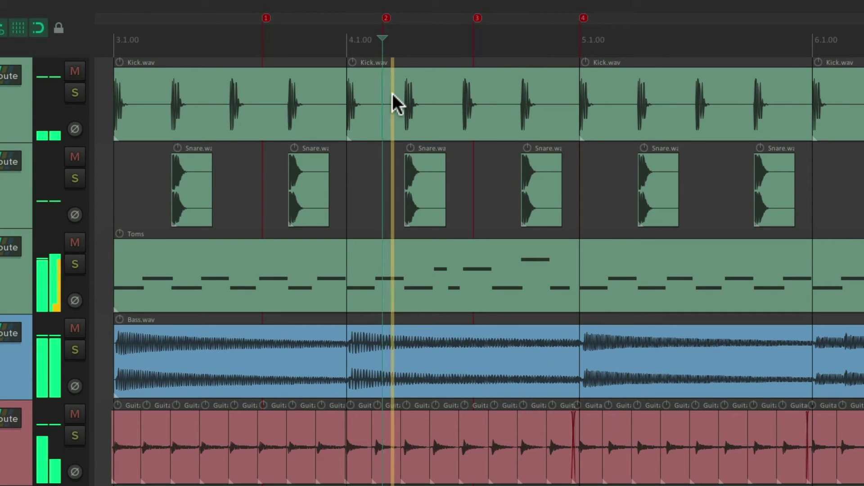
pyautogui.press('[')
pyautogui.press(']')
pyautogui.press(']')
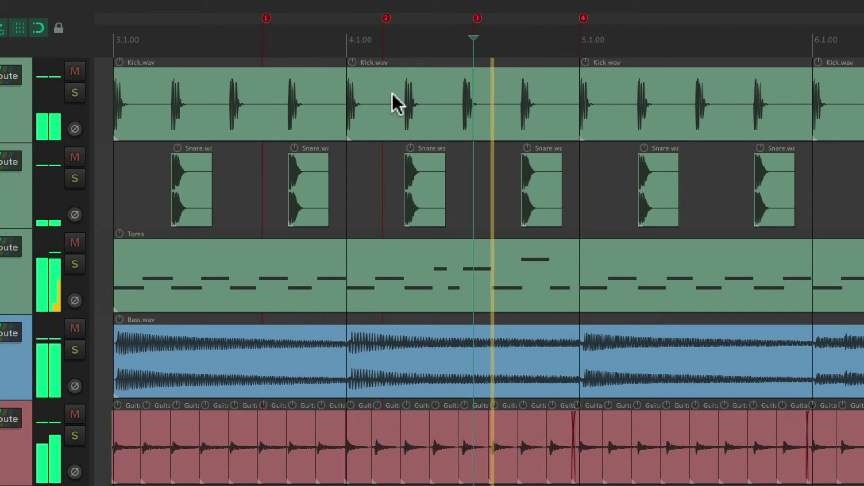
pyautogui.press(']')
pyautogui.press('space')
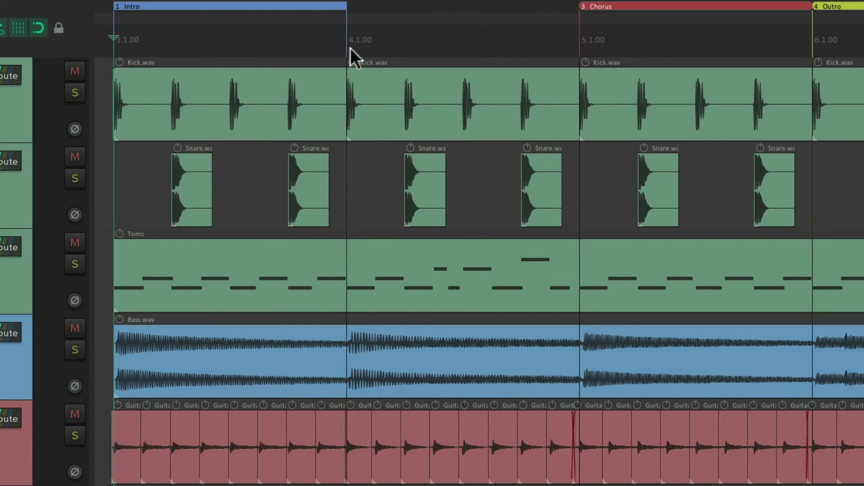
# Step: Select the time from 4.1.00 to 5.1.00 and insert an unnamed region between the Intro and Chorus regions
pyautogui.moveTo(351, 51); pyautogui.dragTo(574, 40)
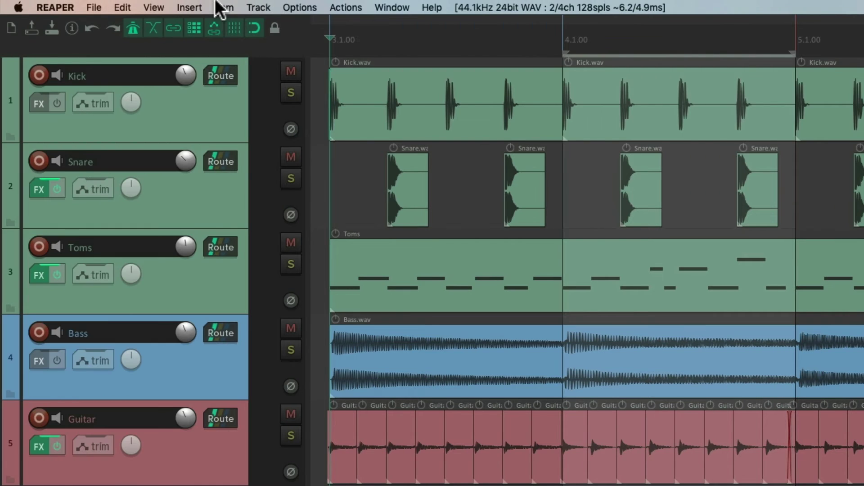
pyautogui.click(203, 6)
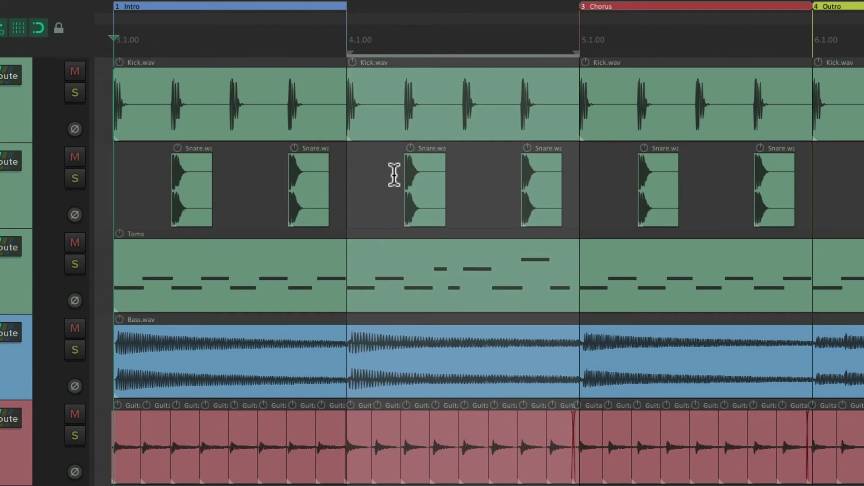
pyautogui.hotkey('shift', 'r')
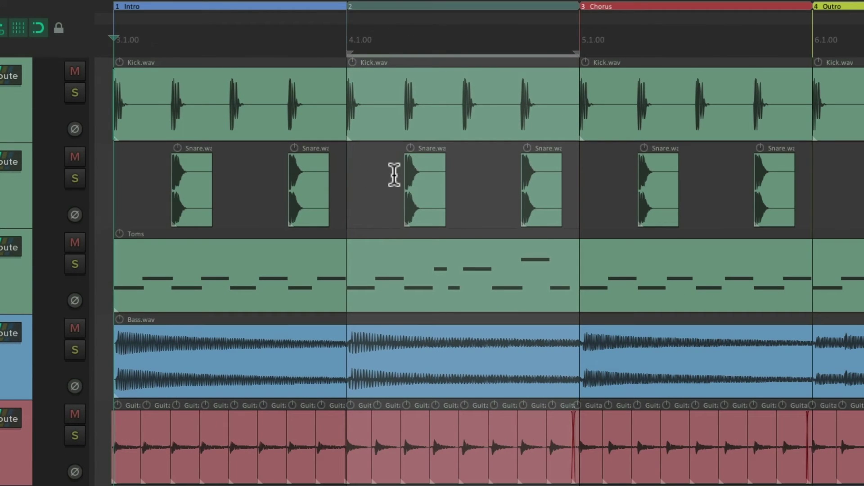
# Step: Edit the new region between Intro and Chorus, naming it Verse 1 and coloring it green
pyautogui.rightClick(437, 6)
pyautogui.click(439, 18)
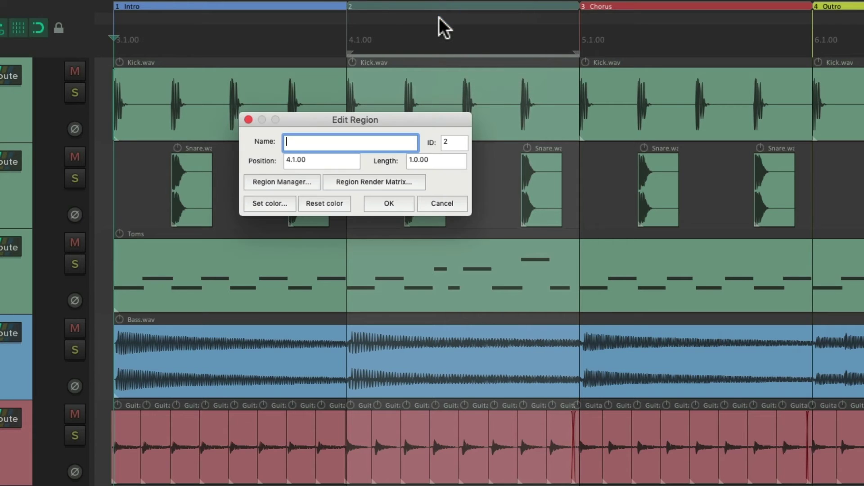
pyautogui.write('Verse 1')
pyautogui.click(277, 202)
pyautogui.click(390, 318)
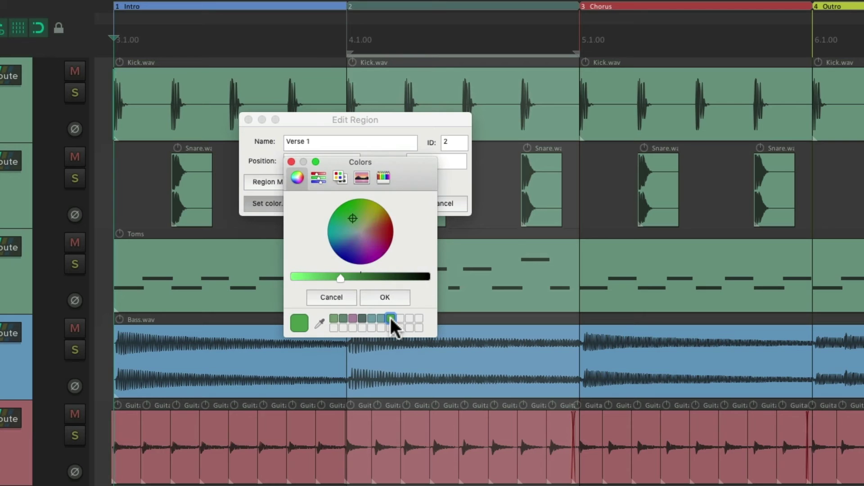
pyautogui.click(392, 294)
pyautogui.click(390, 206)
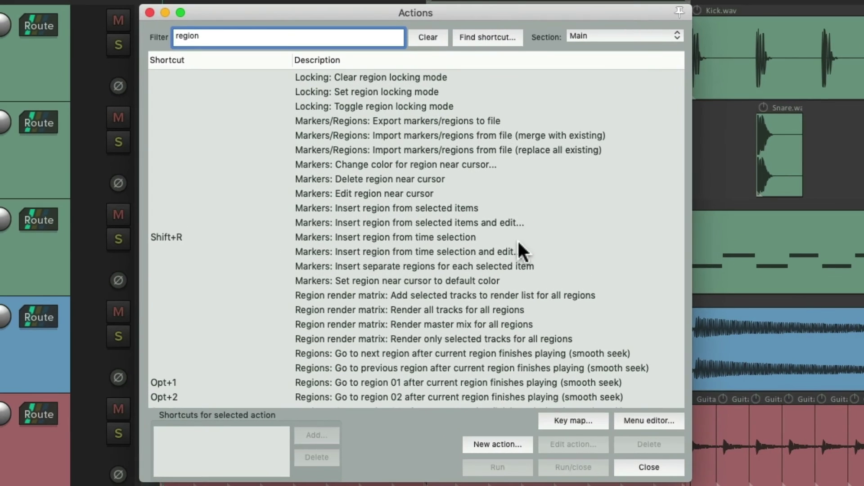
# Step: Reassign the Shift+R shortcut to the action "Markers: Insert region from time selection and edit...", overriding the existing mapping
pyautogui.scroll(-3, 517, 243)
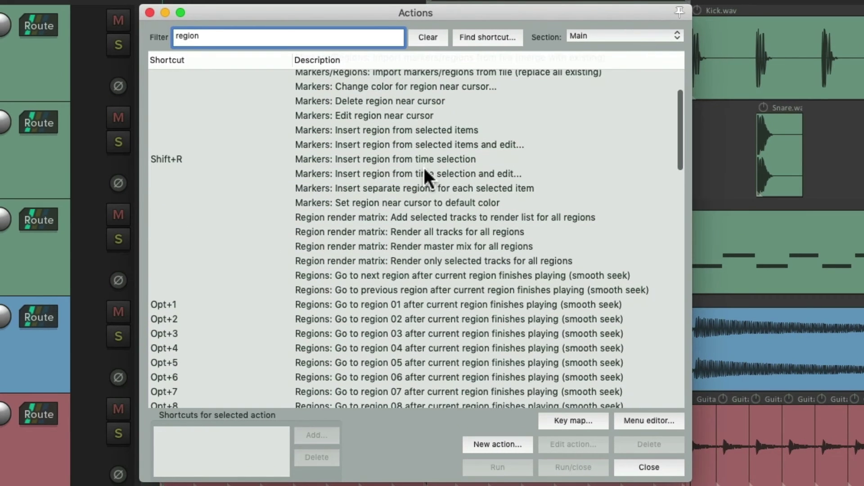
pyautogui.click(425, 160)
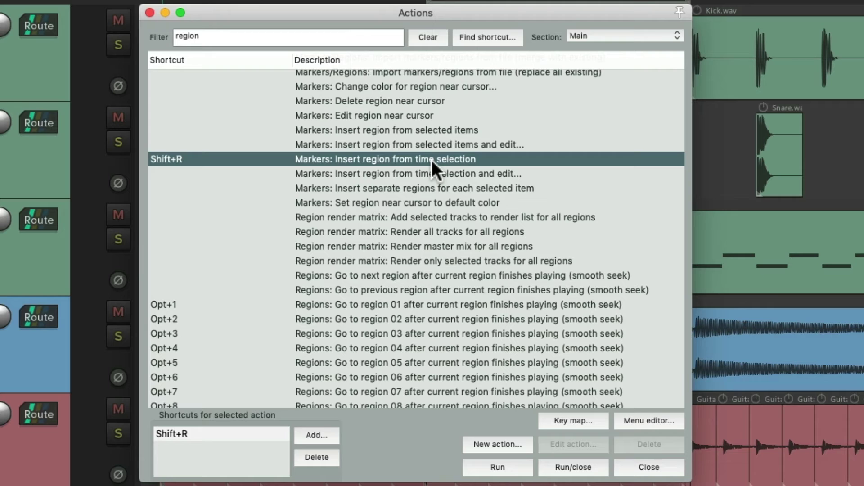
pyautogui.click(439, 175)
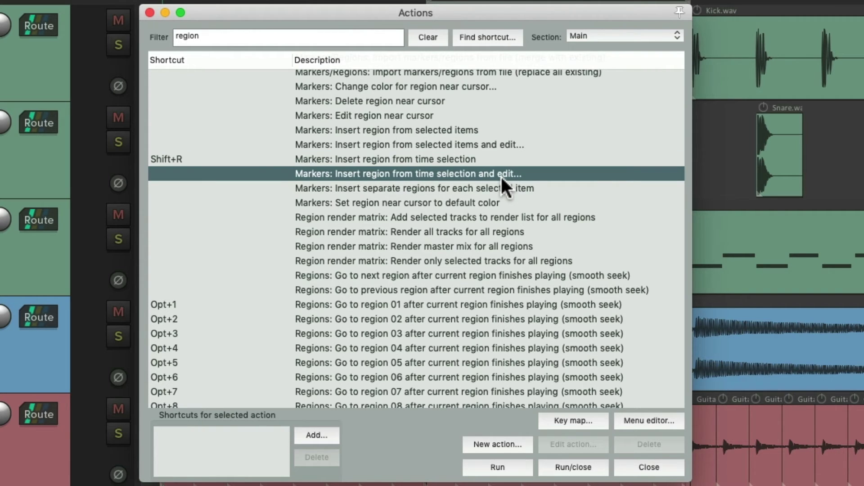
pyautogui.click(253, 158)
pyautogui.click(263, 173)
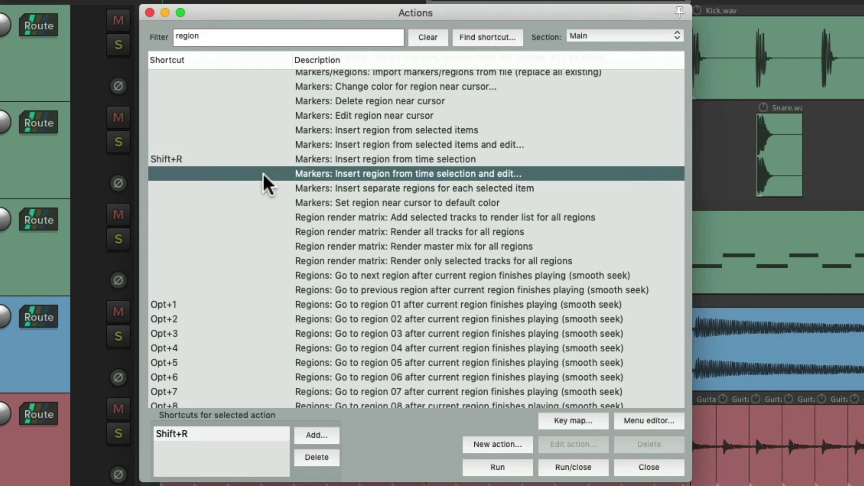
pyautogui.click(316, 434)
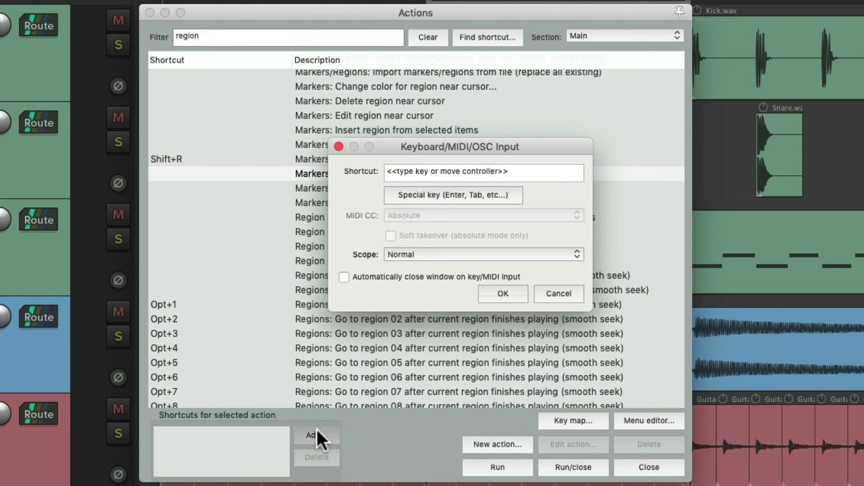
pyautogui.hotkey('shift', 'r')
pyautogui.press('Return')
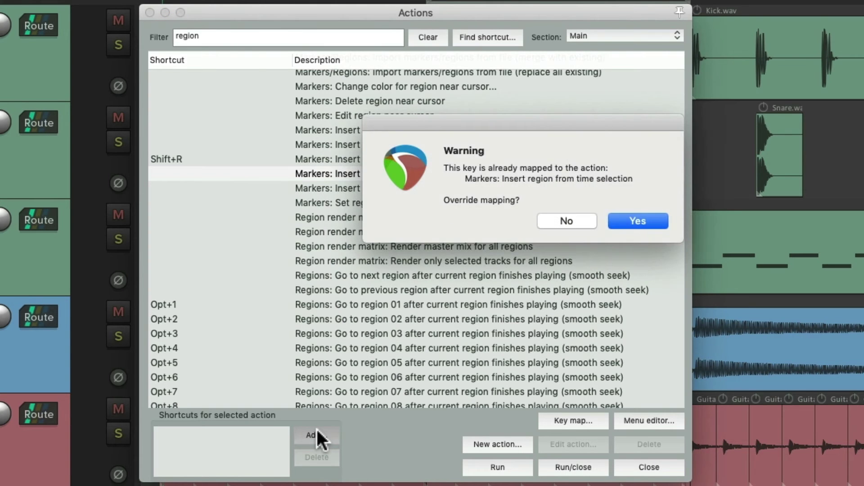
pyautogui.press('Return')
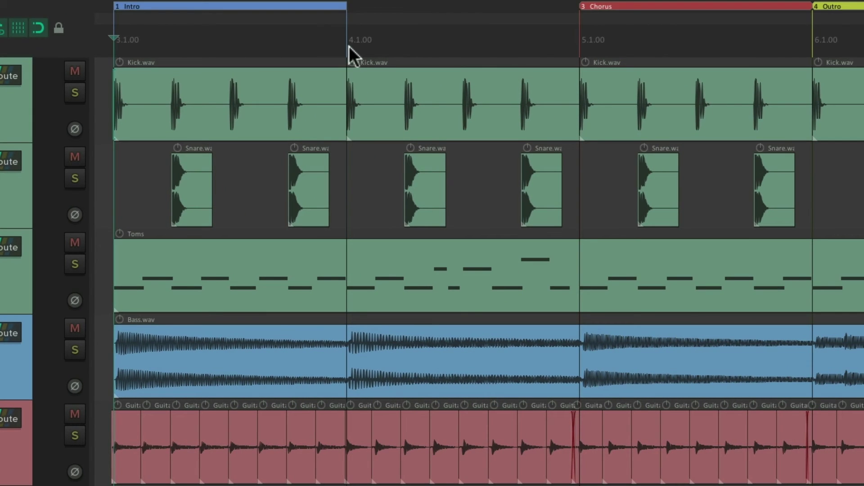
# Step: Create a region from 4.1.00 to 5.1.00, naming it Verse 1 and coloring it green while inserting it
pyautogui.moveTo(351, 51); pyautogui.dragTo(578, 45)
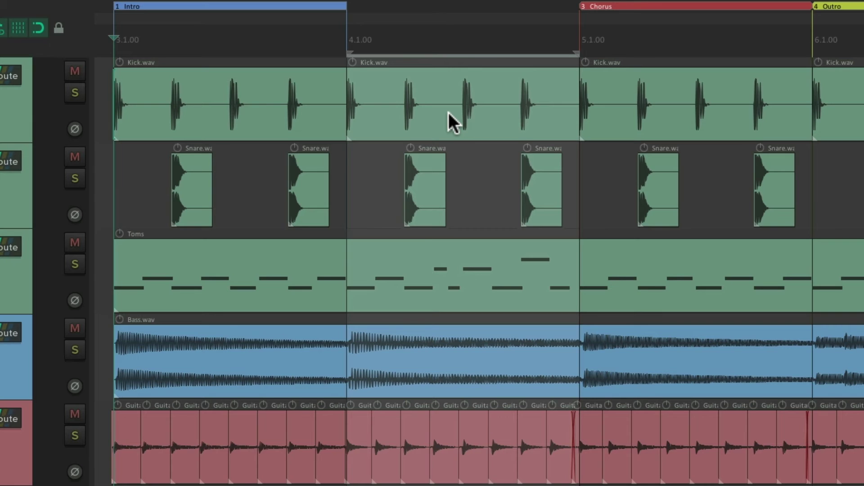
pyautogui.hotkey('shift', 'r')
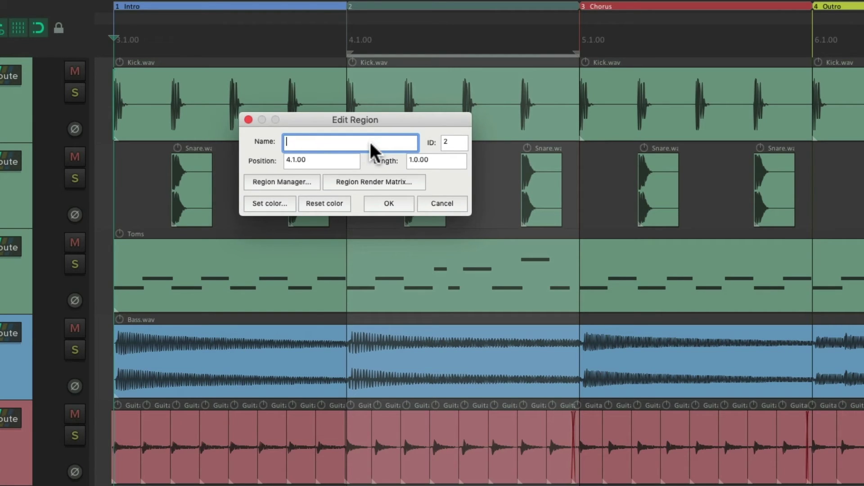
pyautogui.write('Verse 1')
pyautogui.click(273, 203)
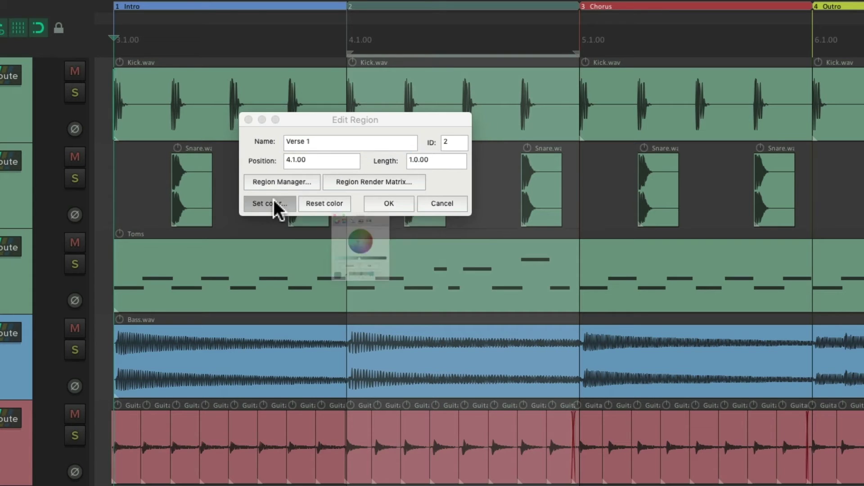
pyautogui.click(391, 319)
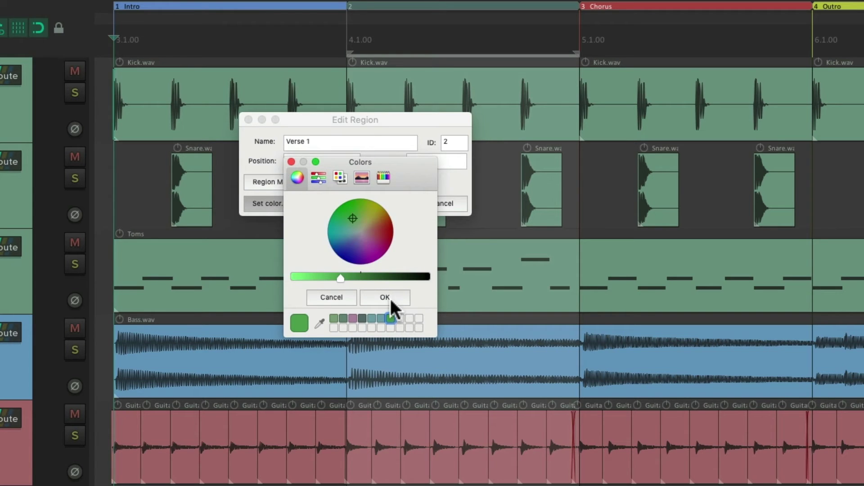
pyautogui.click(390, 299)
pyautogui.press('Return')
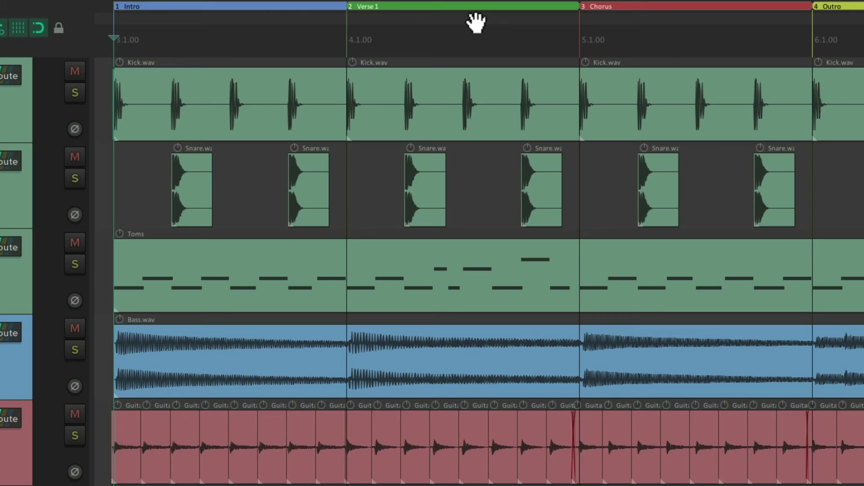
# Step: Move the Verse 1 region with its contents behind the Chorus region, and undo the move
pyautogui.moveTo(465, 3); pyautogui.dragTo(810, 5)
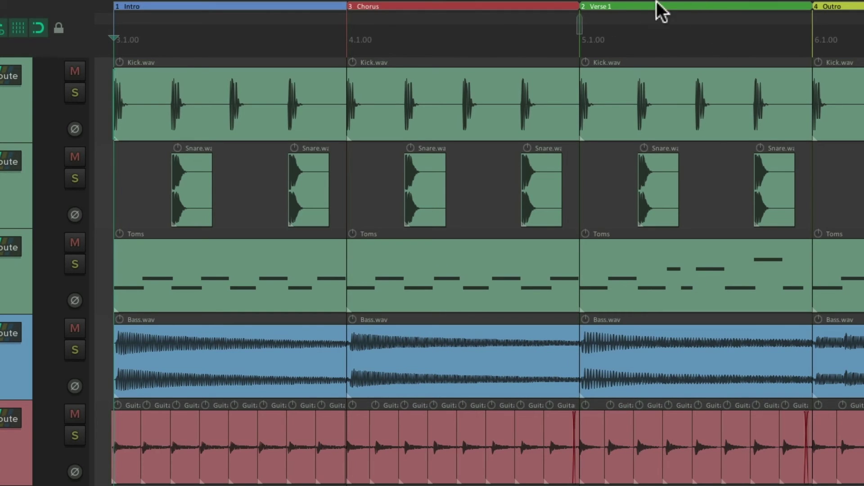
pyautogui.hotkey('ctrl', 'z')
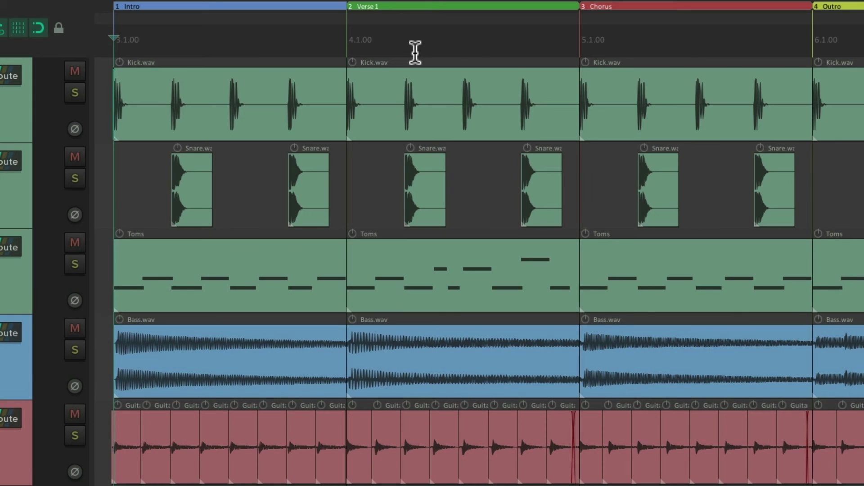
# Step: Step the edit cursor region by region from Intro to Outro and back, and jump it directly to Verse 1 and Chorus
pyautogui.press(']')
pyautogui.press(']')
pyautogui.press(']')
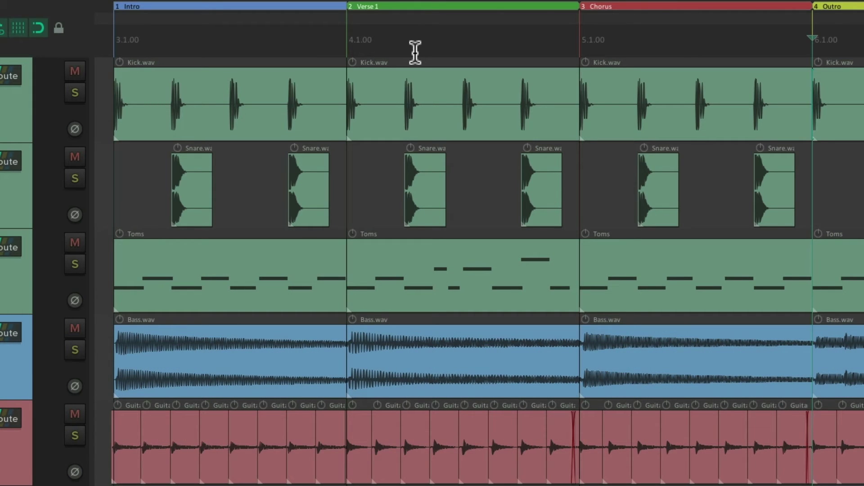
pyautogui.press('[')
pyautogui.press('[')
pyautogui.press('[')
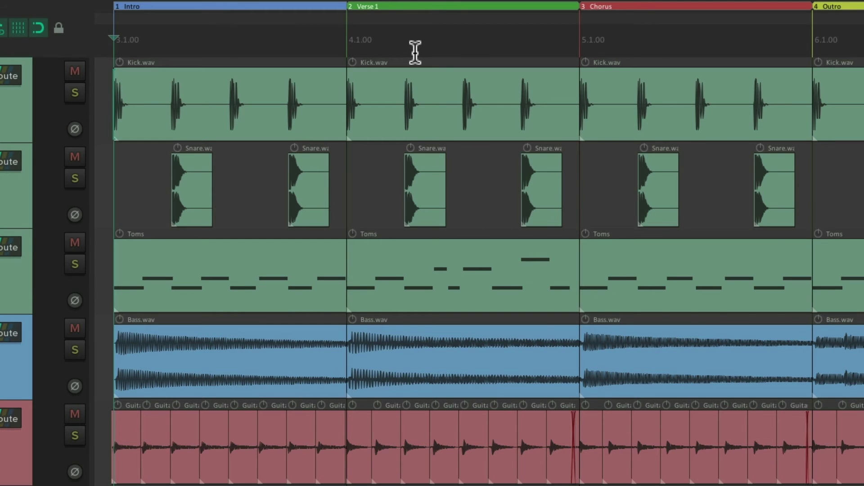
pyautogui.hotkey('alt', '2')
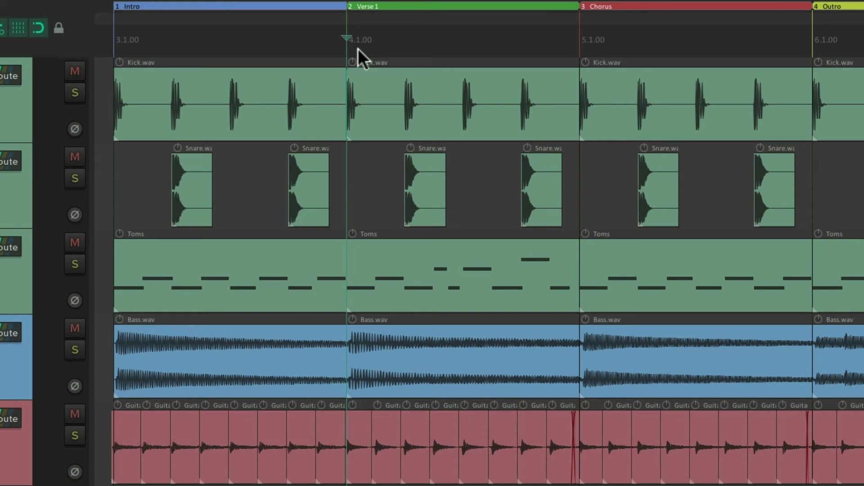
pyautogui.hotkey('alt', '3')
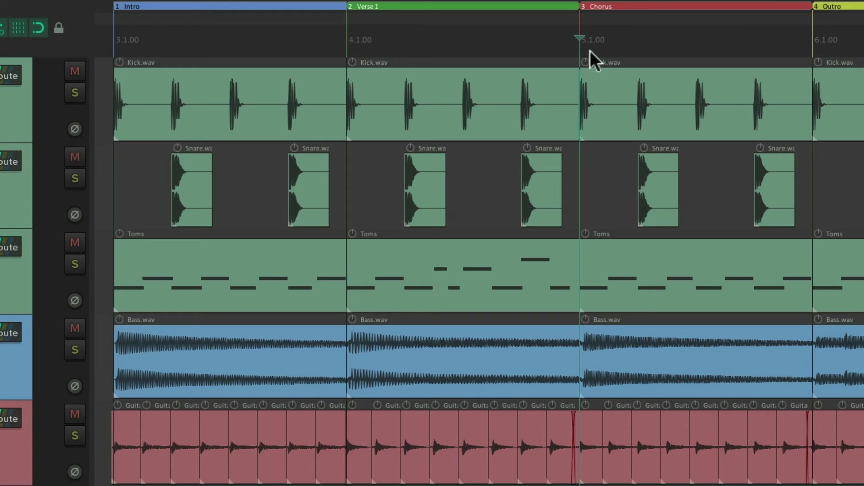
# Step: Play from just before the Intro region and smooth-seek playback to the Chorus region and back to Verse 1
pyautogui.press('space')
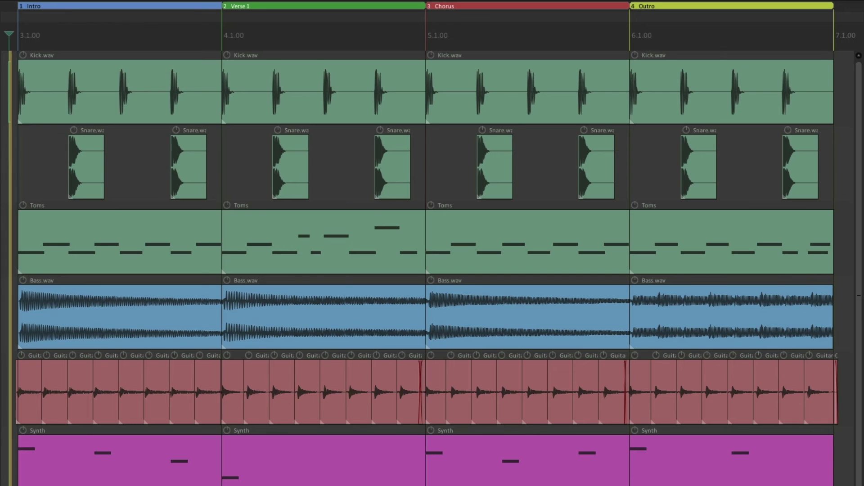
pyautogui.hotkey('alt', '3')
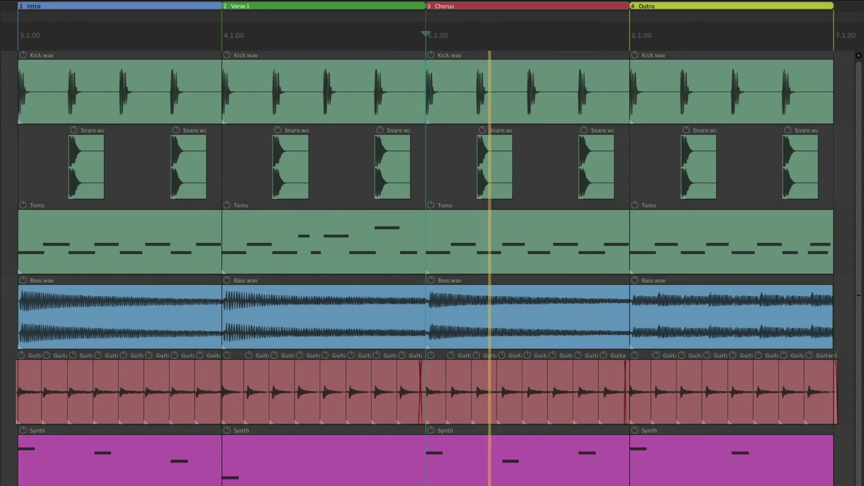
pyautogui.hotkey('alt', '2')
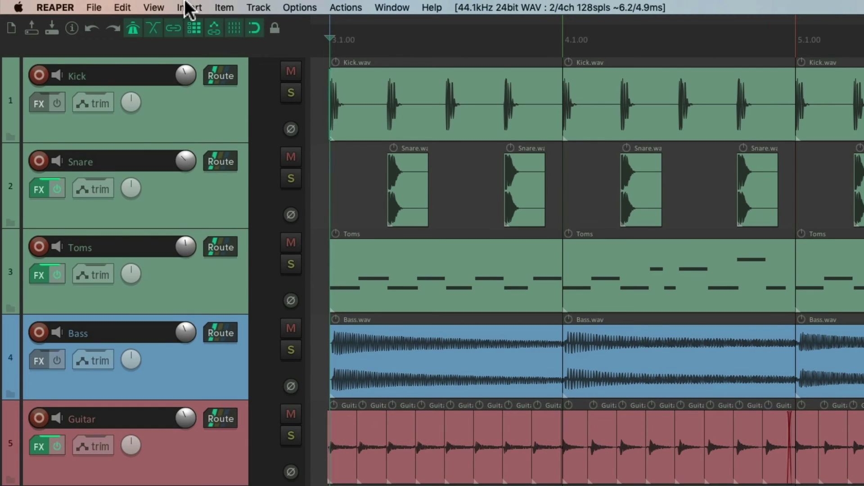
# Step: Insert a tempo/time signature marker at 3.1.00 with a tempo of 120 BPM and a 4/4 time signature
pyautogui.click(187, 7)
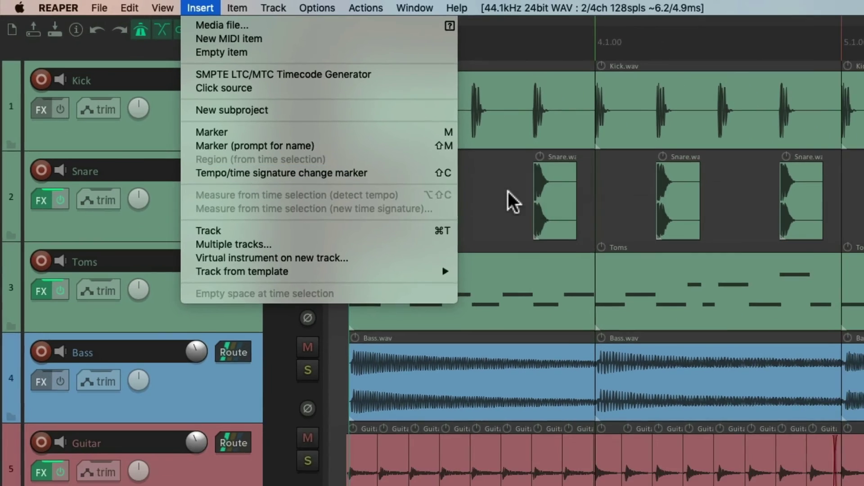
pyautogui.click(576, 220)
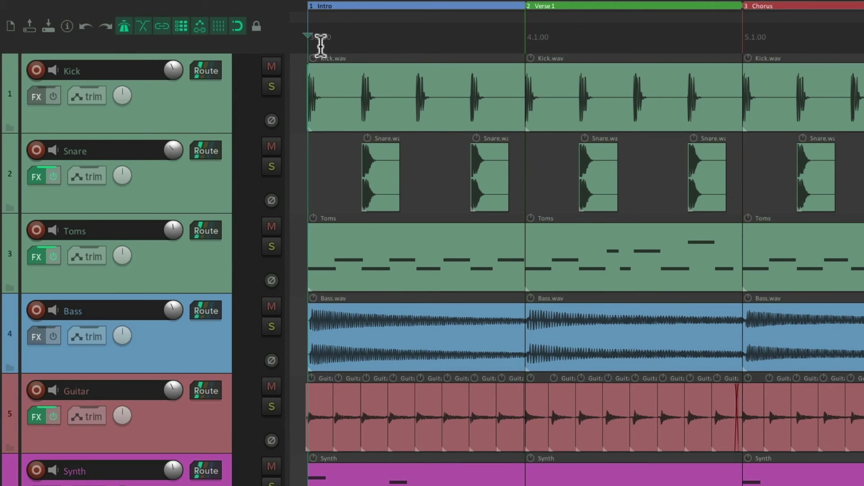
pyautogui.hotkey('shift', 'c')
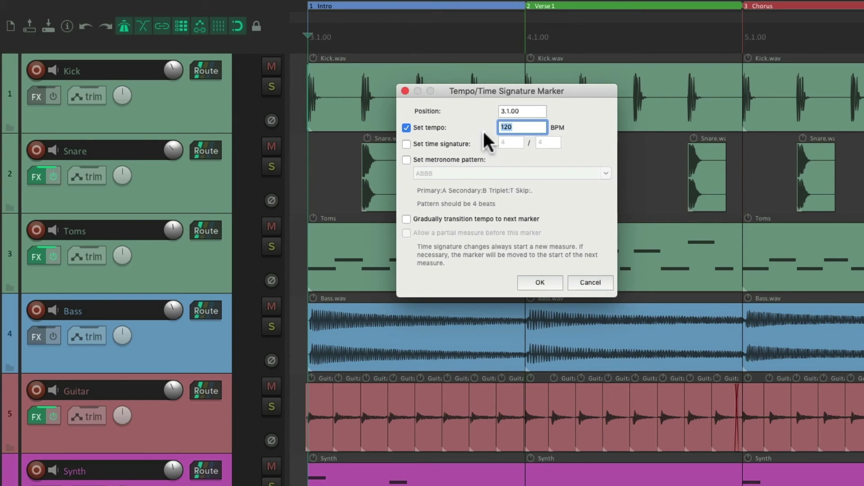
pyautogui.click(406, 144)
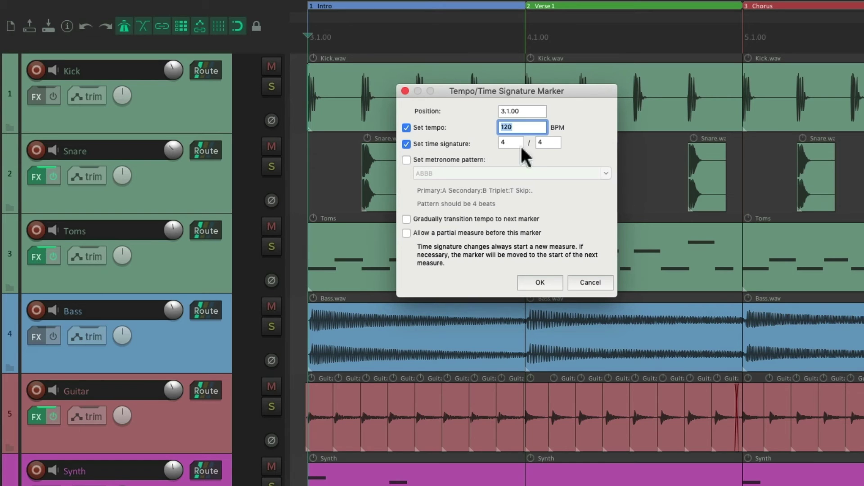
pyautogui.click(556, 282)
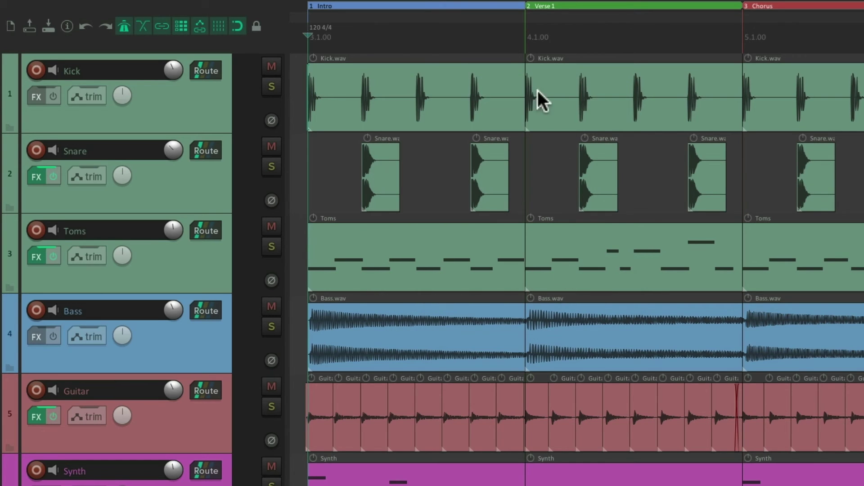
# Step: Insert a tempo marker at 4.1.00, the start of the Verse 1 region, with a tempo of 125 BPM
pyautogui.click(526, 41)
pyautogui.hotkey('shift', 'c')
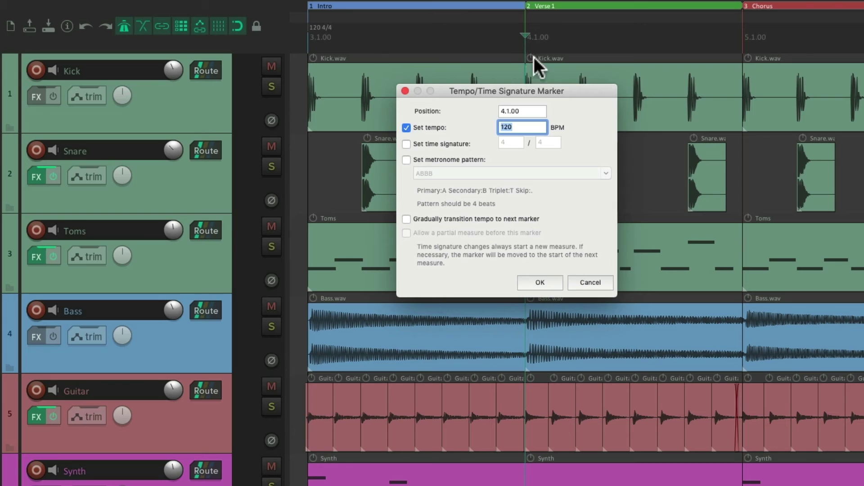
pyautogui.write('125')
pyautogui.press('Return')
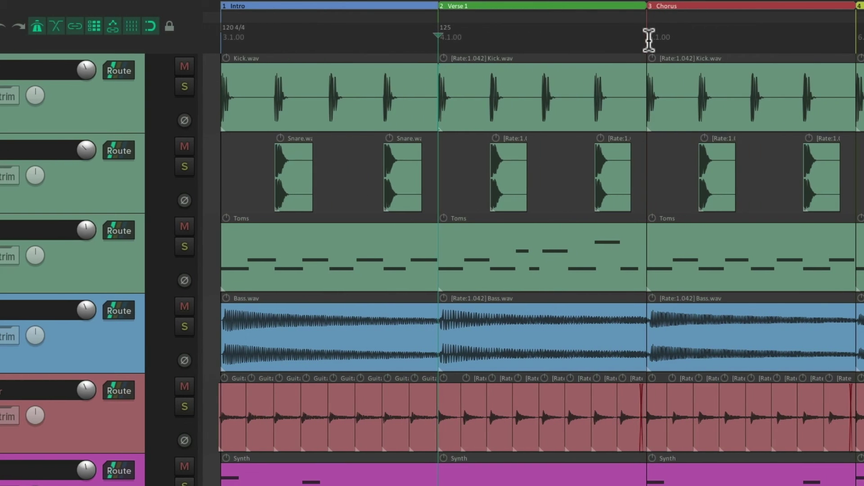
# Step: Insert a tempo marker at 5.1.00, the start of the Chorus region, with a tempo of 130 BPM
pyautogui.click(735, 39)
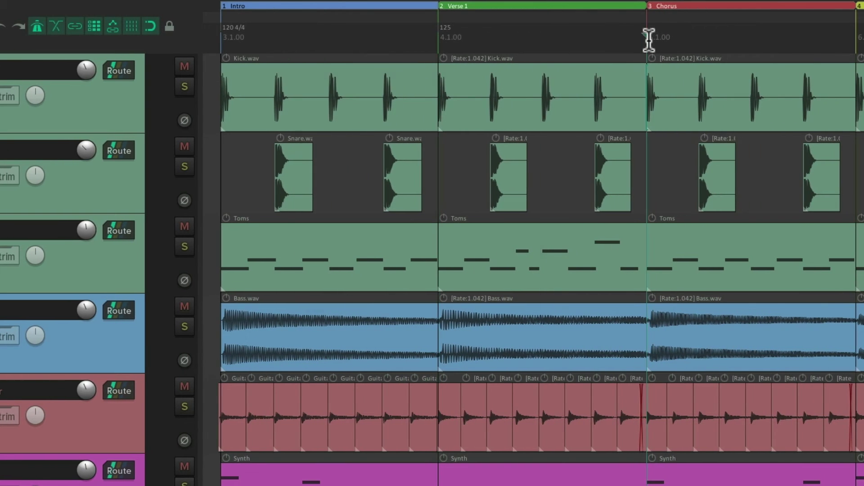
pyautogui.hotkey('shift', 'c')
pyautogui.write('130')
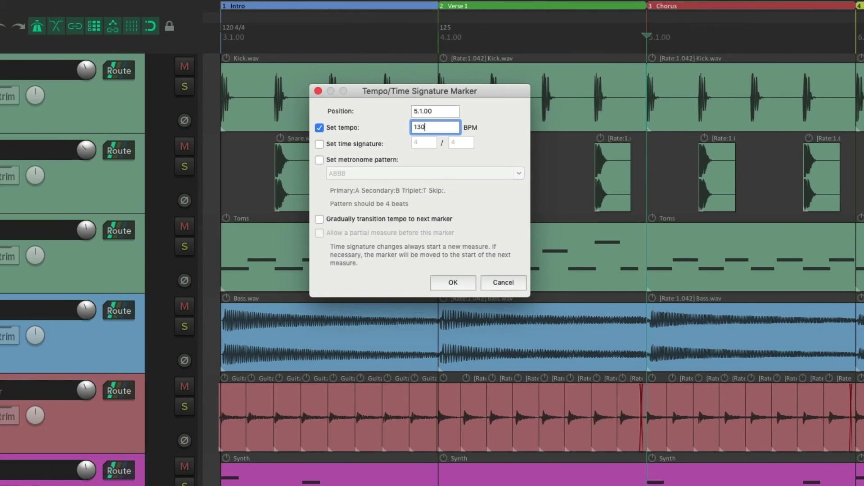
pyautogui.press('Return')
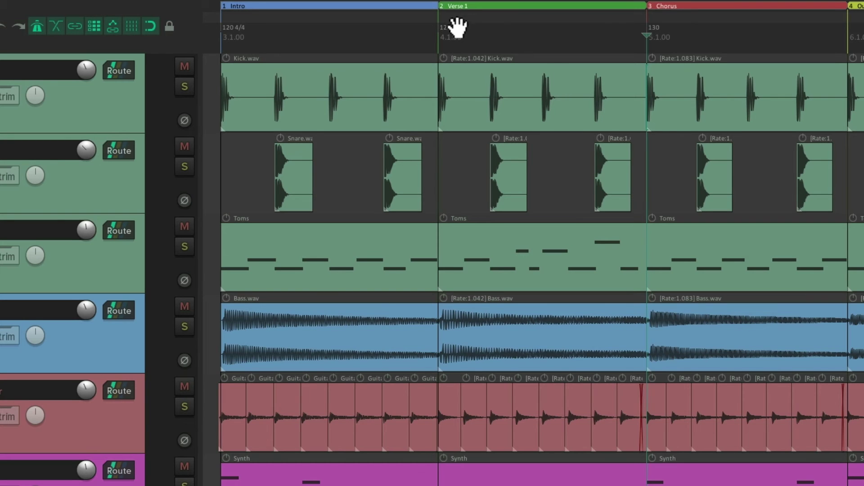
# Step: Try moving the 125 BPM marker along the timeline normally and with its tempo-adjusting variants, undoing each move
pyautogui.moveTo(449, 26); pyautogui.dragTo(512, 26)
pyautogui.hotkey('ctrl', 'z')
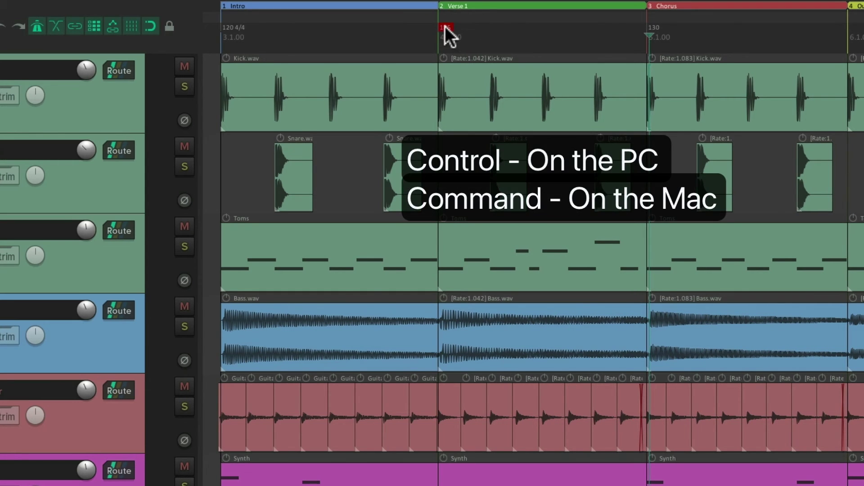
pyautogui.moveTo(446, 26)
pyautogui.mouseDown()
pyautogui.moveTo(542, 26)
pyautogui.moveTo(437, 27)
pyautogui.moveTo(542, 33)
pyautogui.moveTo(462, 35)
pyautogui.mouseUp()
pyautogui.hotkey('ctrl', 'z')
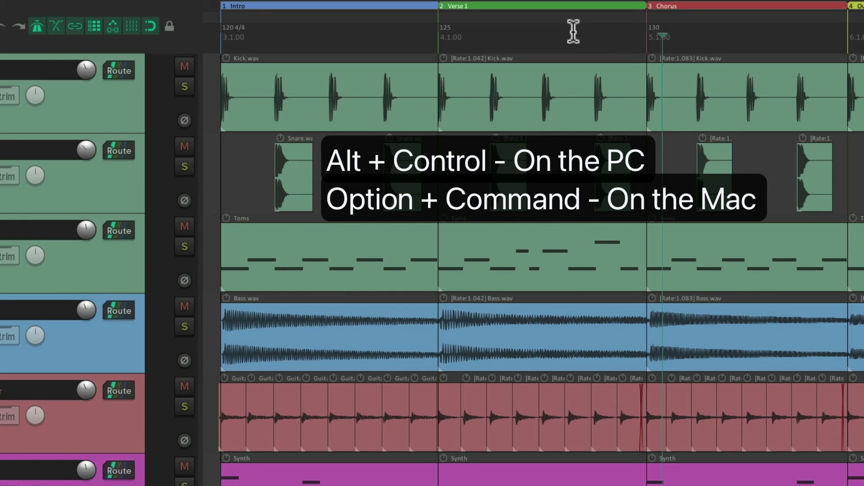
pyautogui.moveTo(444, 28)
pyautogui.mouseDown()
pyautogui.moveTo(409, 28)
pyautogui.moveTo(466, 34)
pyautogui.moveTo(414, 38)
pyautogui.moveTo(494, 40)
pyautogui.moveTo(351, 45)
pyautogui.moveTo(474, 39)
pyautogui.mouseUp()
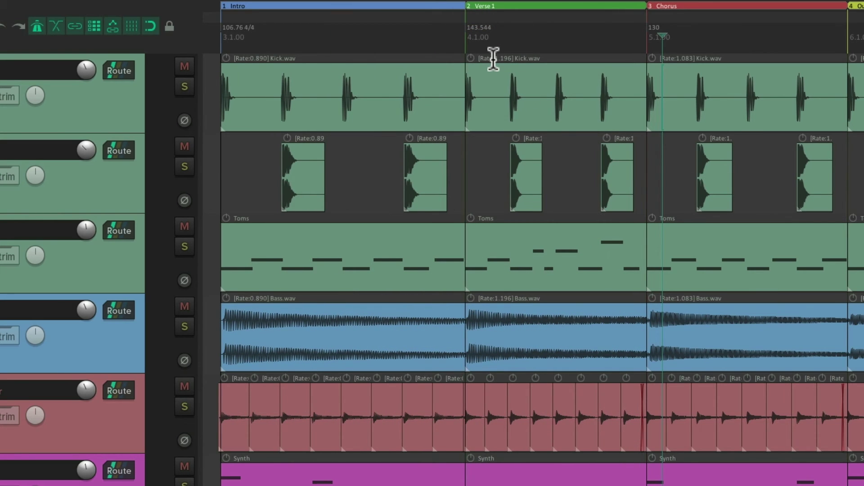
pyautogui.press('super+z')
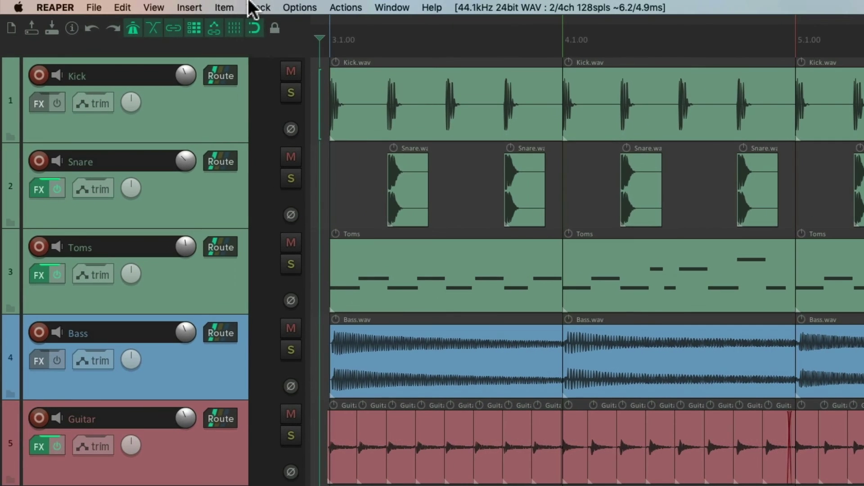
# Step: Insert four empty tracks directly below the Kick track
pyautogui.click(190, 7)
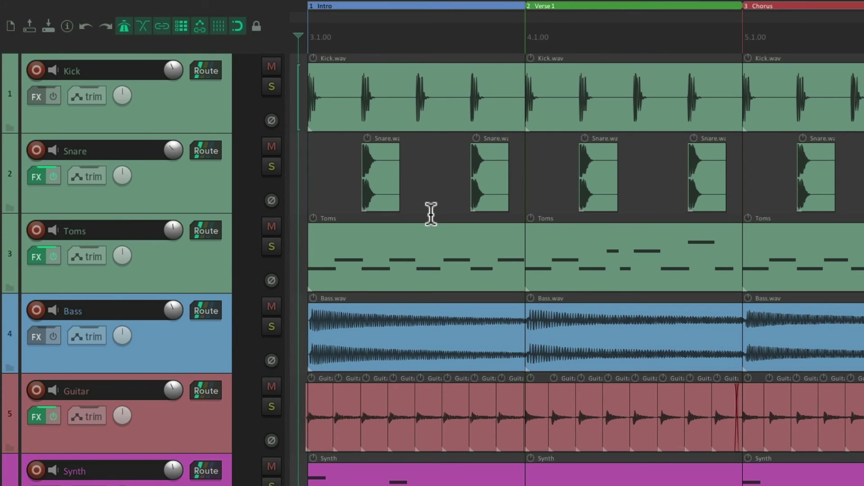
pyautogui.click(182, 113)
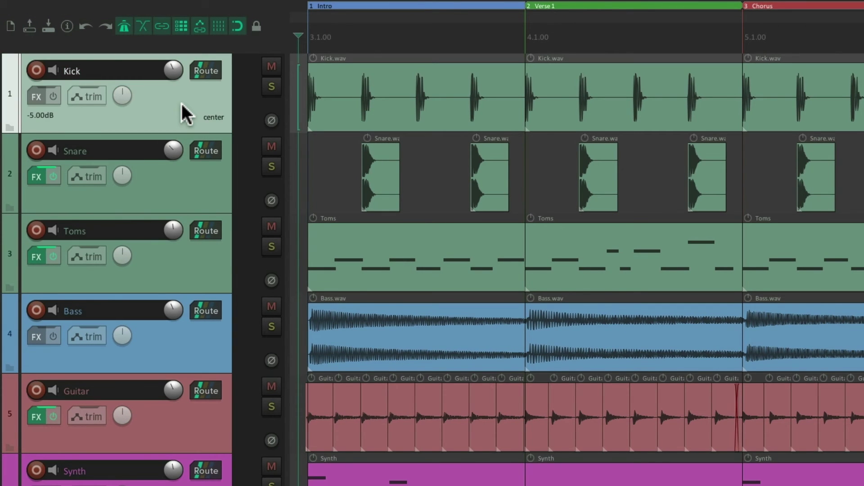
pyautogui.hotkey('ctrl', 't')
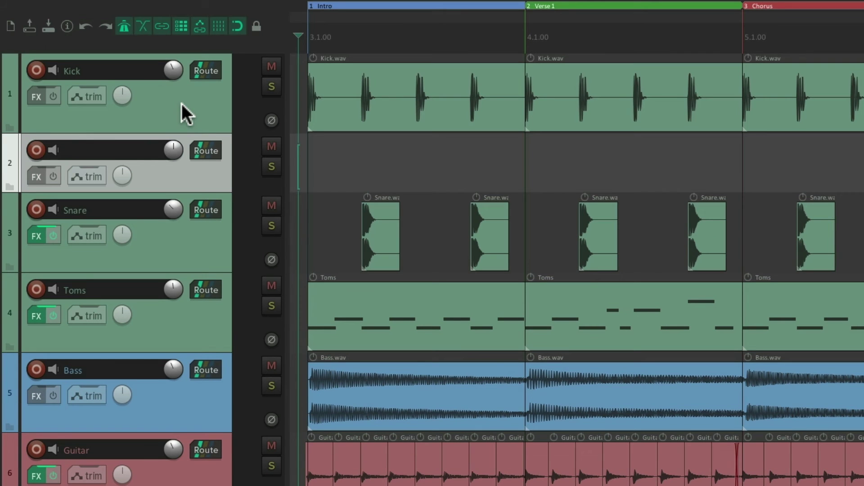
pyautogui.hotkey('ctrl', 't')
pyautogui.hotkey('ctrl', 't')
pyautogui.hotkey('ctrl', 't')
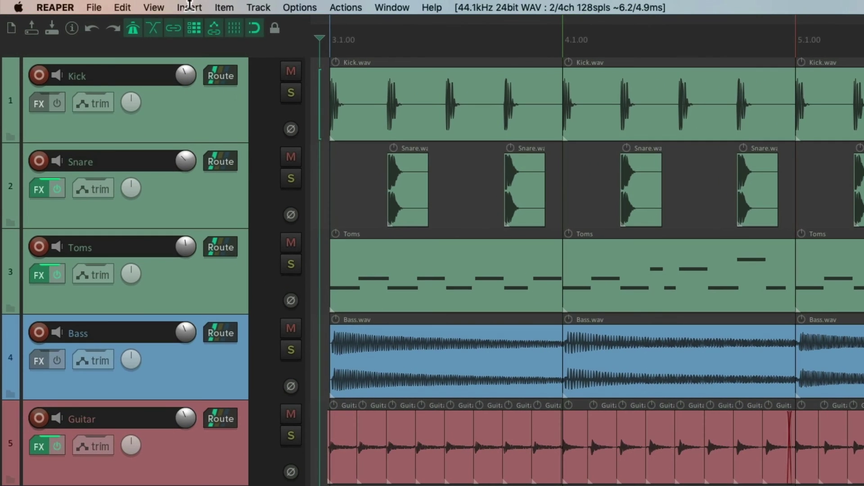
# Step: Insert three tracks named Guitar after the last touched track, and delete them again
pyautogui.click(188, 6)
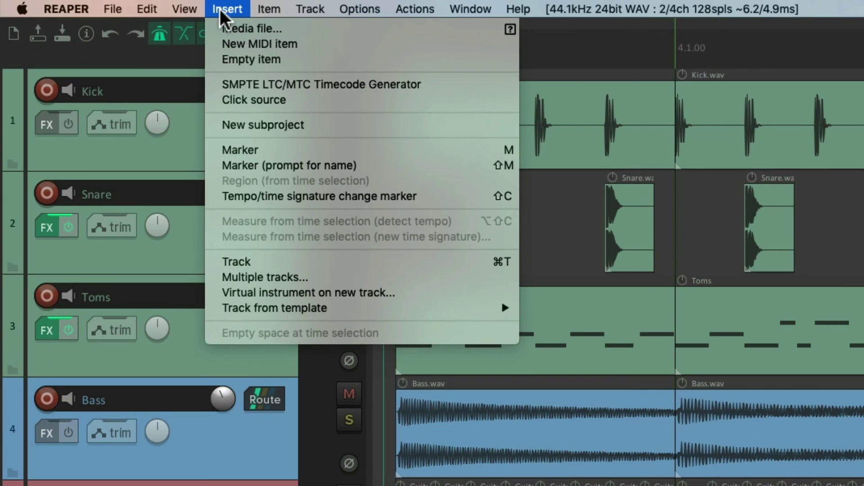
pyautogui.click(215, 277)
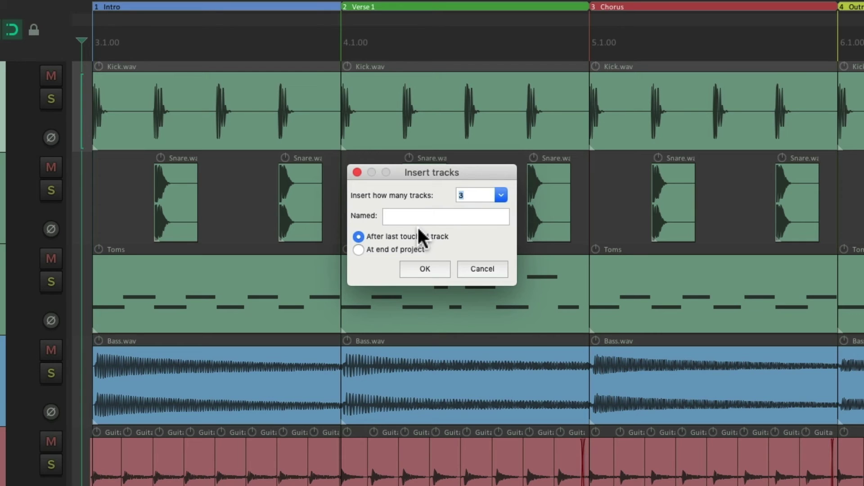
pyautogui.click(501, 195)
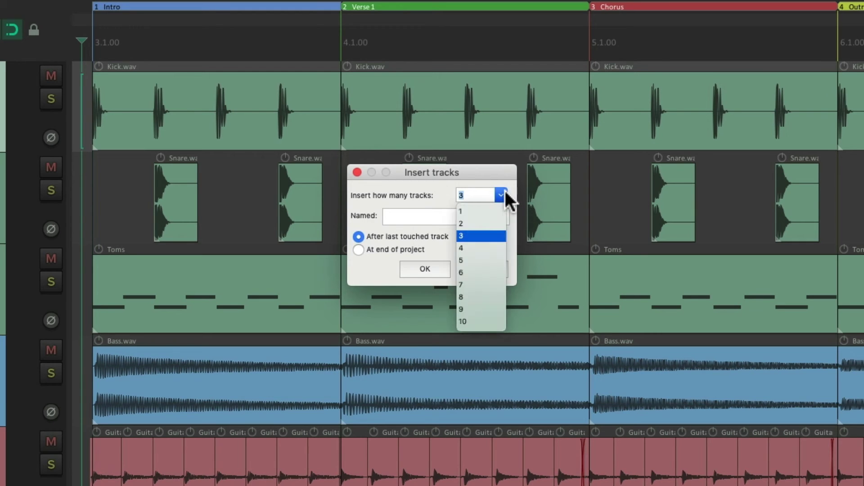
pyautogui.click(490, 235)
pyautogui.click(460, 216)
pyautogui.write('Gu')
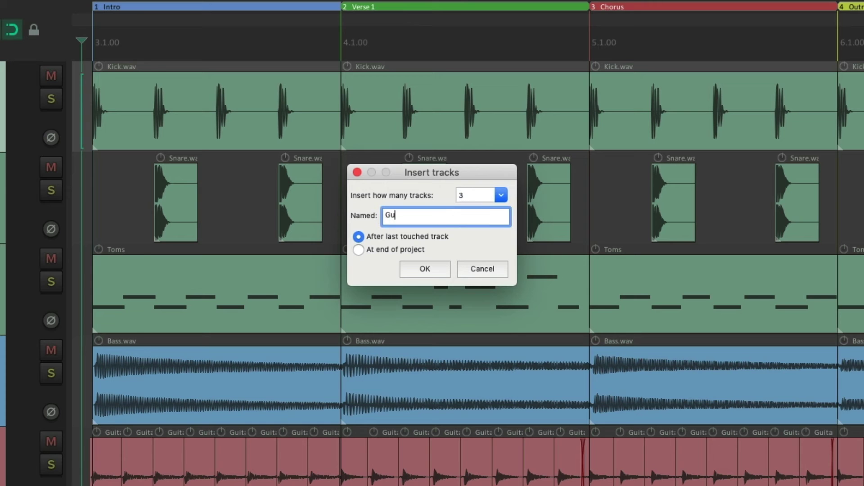
pyautogui.write('itar')
pyautogui.click(423, 268)
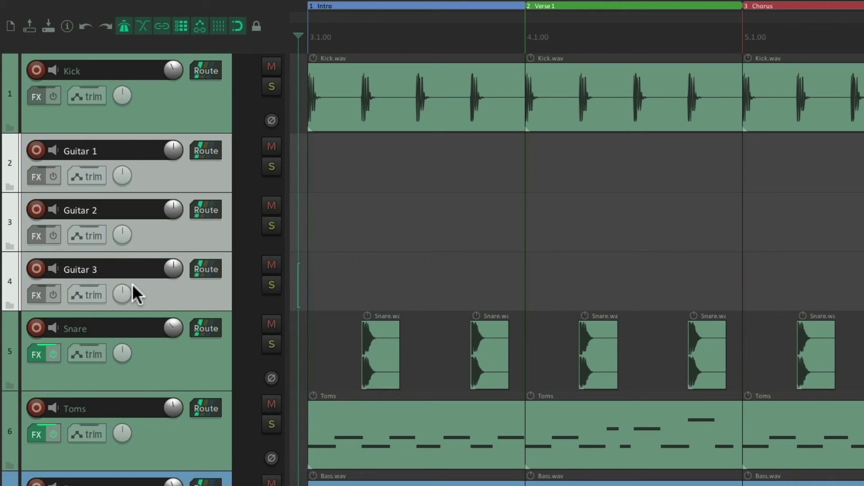
pyautogui.press('Delete')
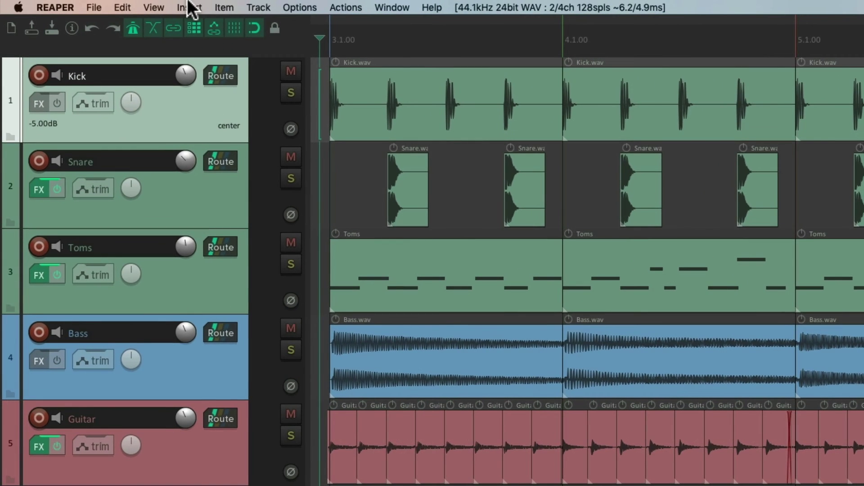
# Step: Insert the VSTi 4Front R-Piano virtual instrument on a new track, and delete that track
pyautogui.click(187, 8)
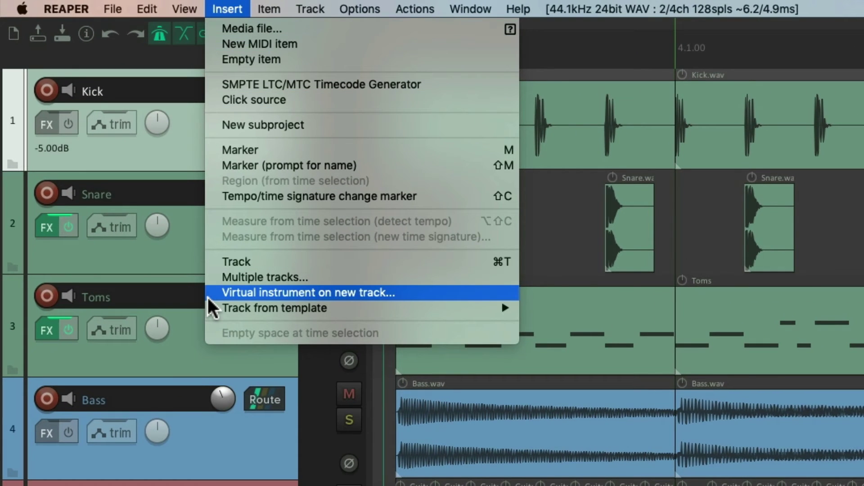
pyautogui.click(208, 297)
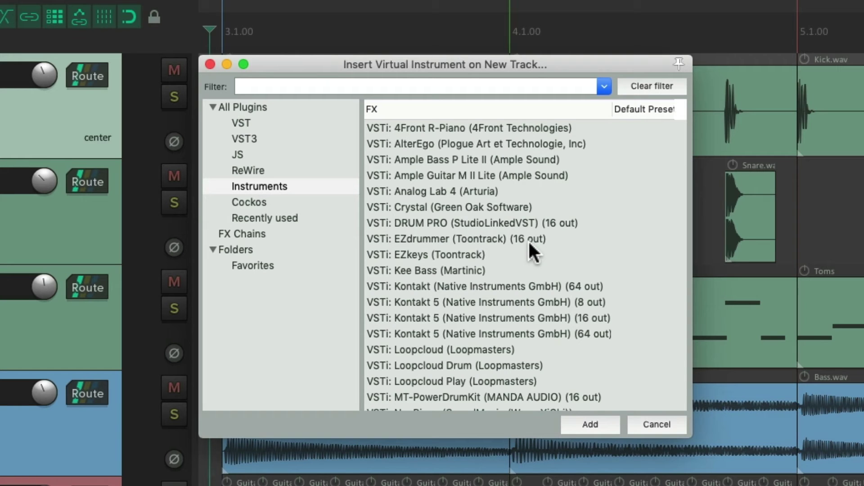
pyautogui.click(493, 128)
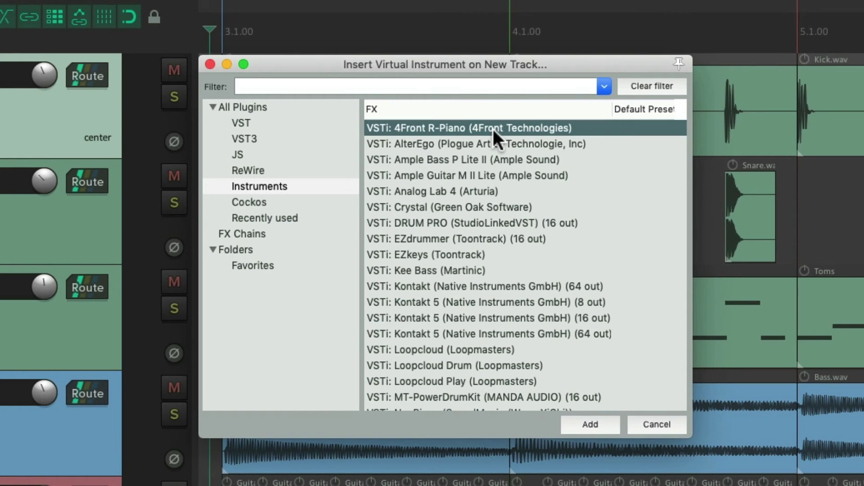
pyautogui.press('Return')
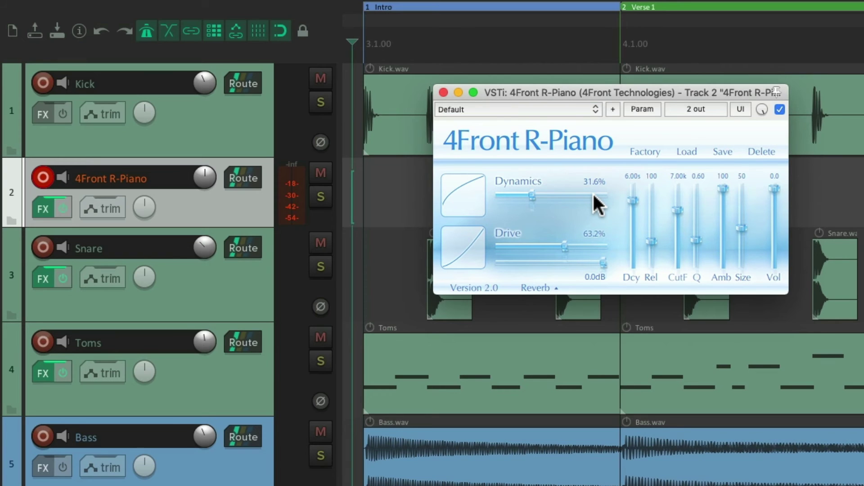
pyautogui.click(443, 92)
pyautogui.press('Delete')
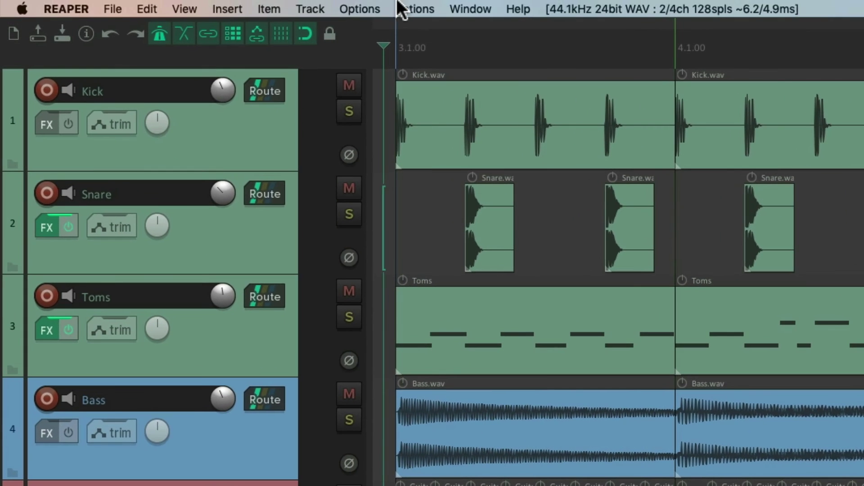
pyautogui.click(228, 9)
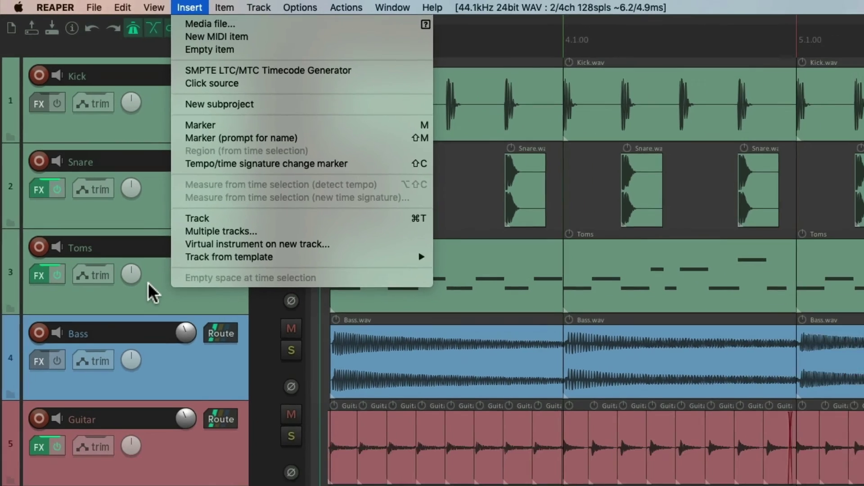
pyautogui.click(179, 346)
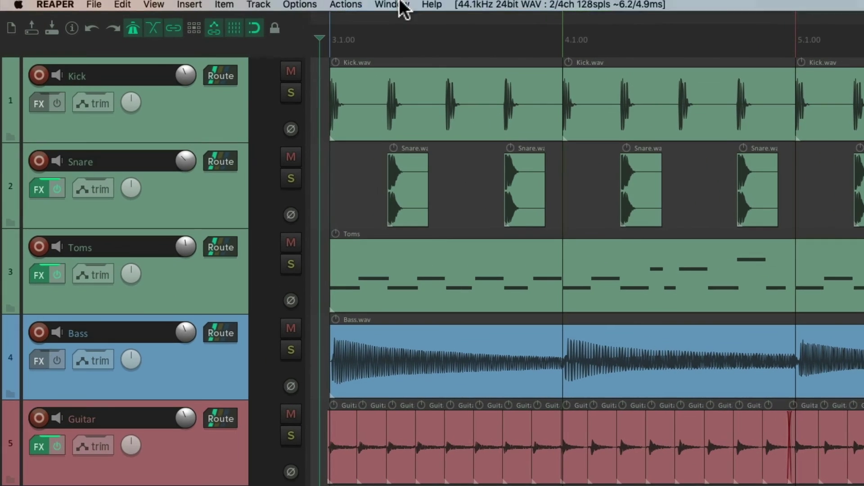
pyautogui.click(199, 6)
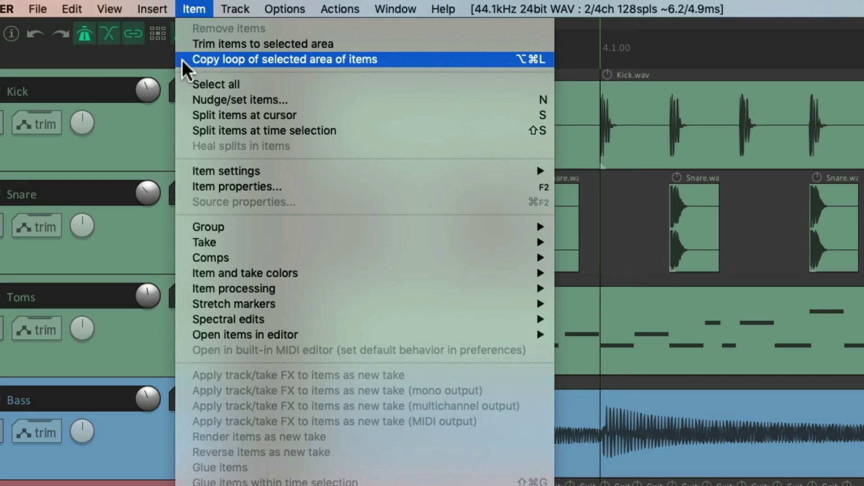
pyautogui.click(507, 61)
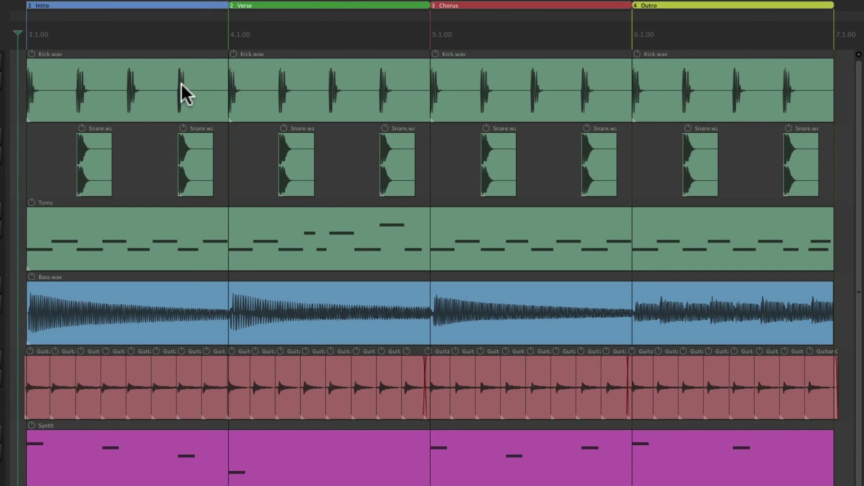
# Step: Delete the Kick items in the Verse, Chorus and Outro regions and extend the Intro item to the end of the Outro
pyautogui.click(304, 76)
pyautogui.keyDown('super'); pyautogui.click(475, 72); pyautogui.keyUp('super')
pyautogui.keyDown('super'); pyautogui.click(689, 64); pyautogui.keyUp('super')
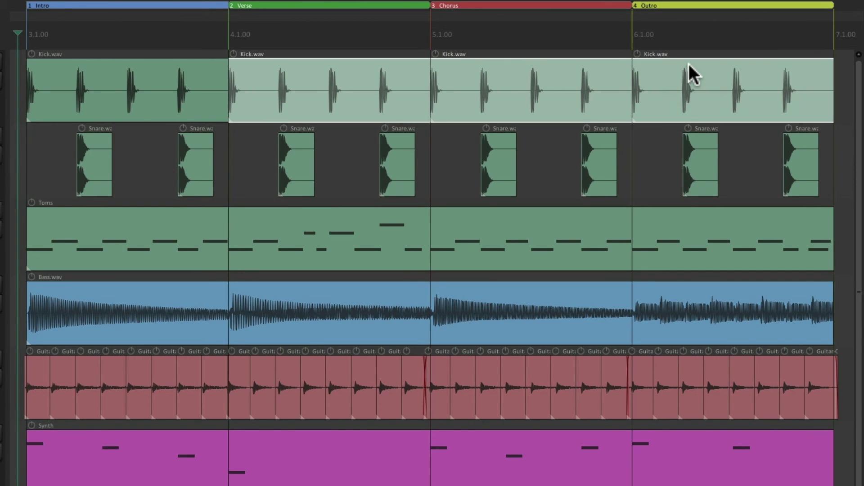
pyautogui.press('Delete')
pyautogui.moveTo(229, 88); pyautogui.dragTo(816, 90)
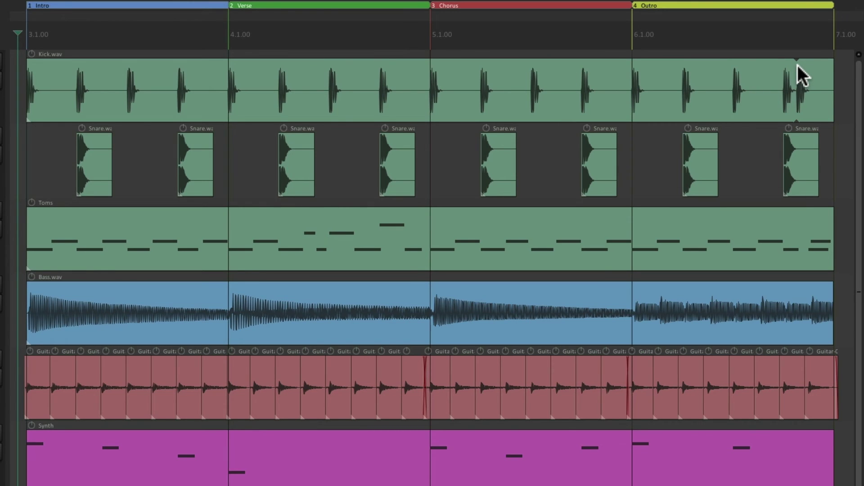
# Step: Replace the Kick item with a loop copied from its 3.1.00 to 4.1.00 area, and extend the loop to the end of the Outro
pyautogui.click(144, 70)
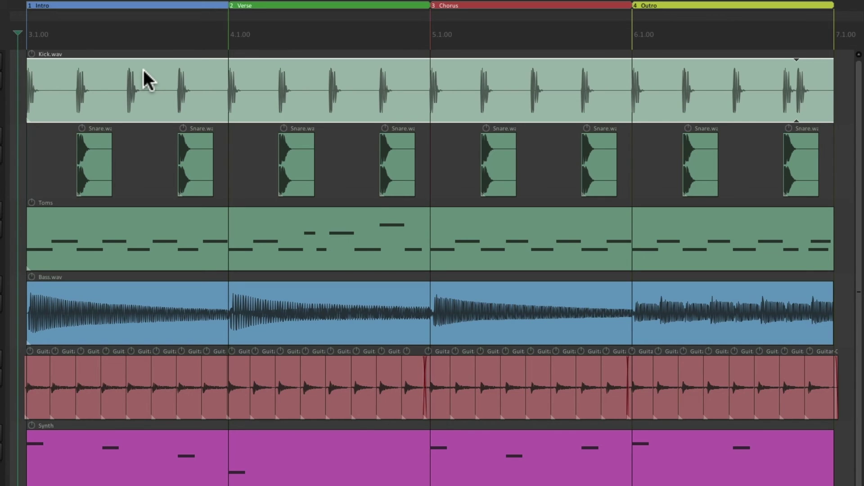
pyautogui.moveTo(43, 39); pyautogui.dragTo(229, 35)
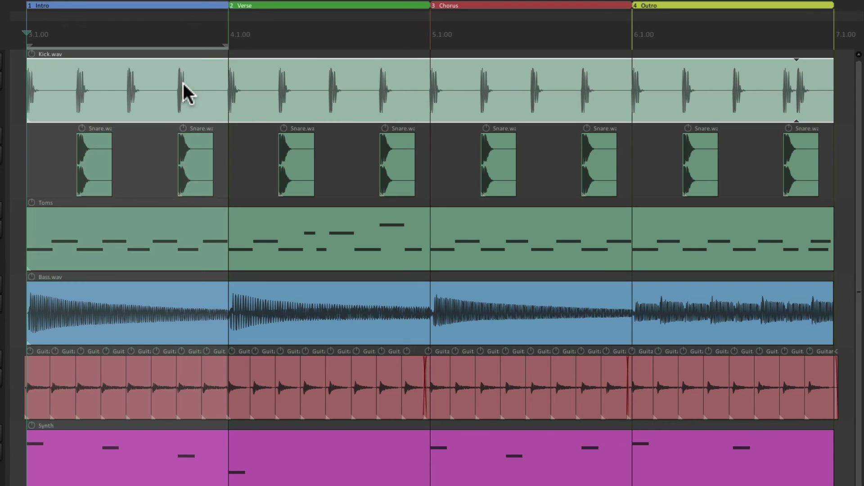
pyautogui.press('Delete')
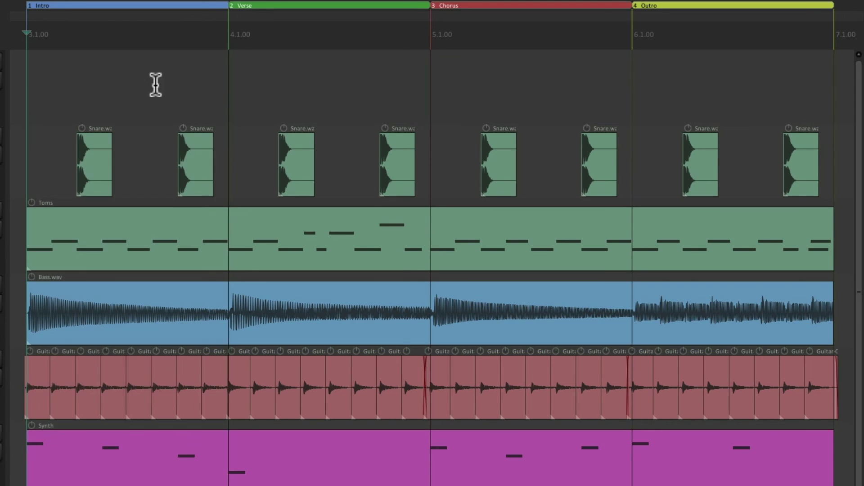
pyautogui.hotkey('ctrl', 'z')
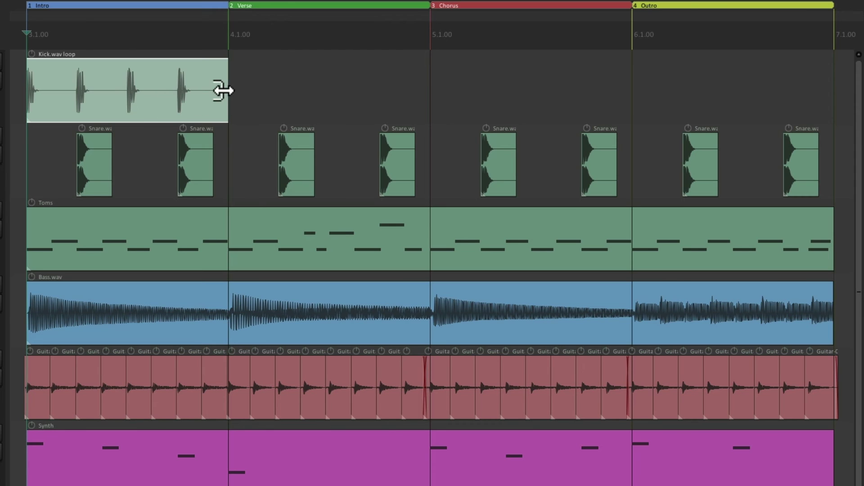
pyautogui.moveTo(223, 90); pyautogui.dragTo(832, 90)
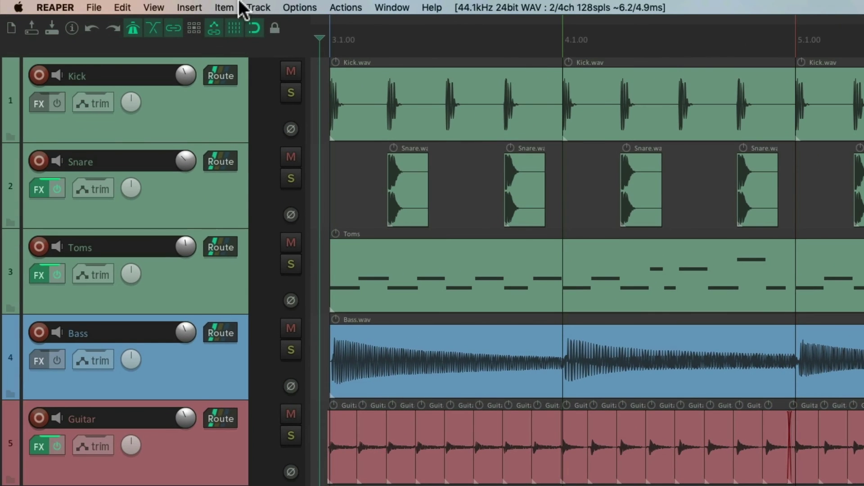
# Step: Examine the Nudge/set items options, covering the nudge or set mode, the item property affected and the available units
pyautogui.click(239, 5)
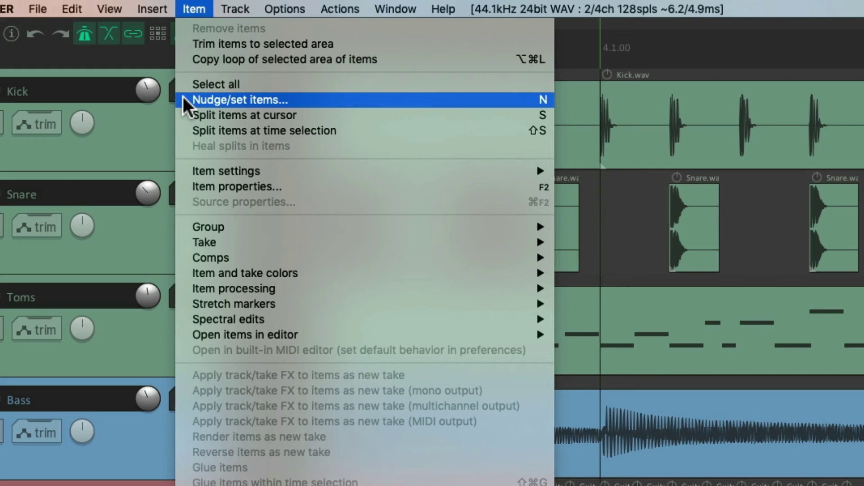
pyautogui.press('n')
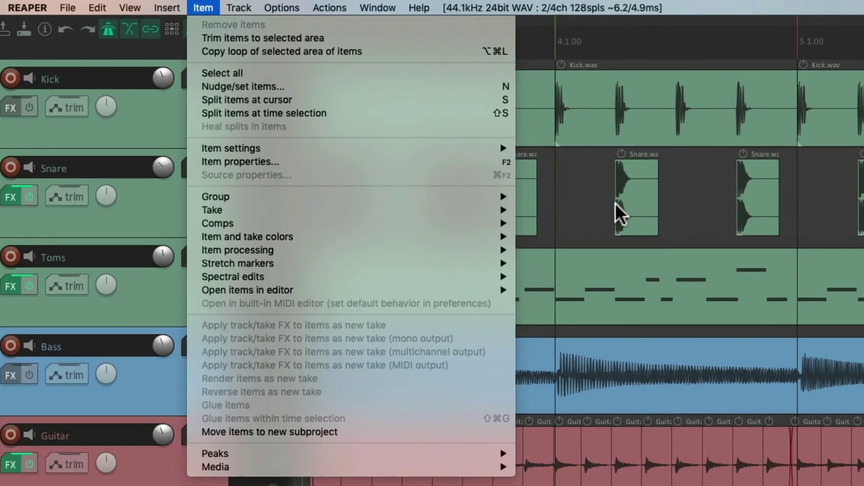
pyautogui.click(669, 234)
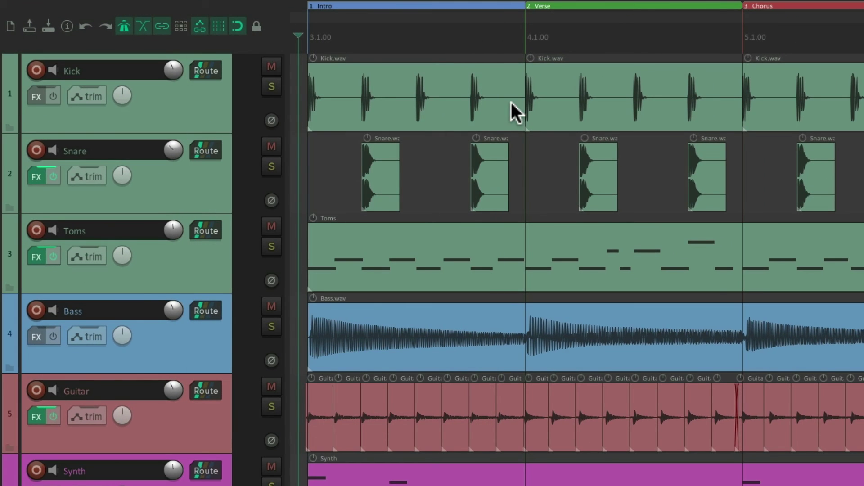
pyautogui.press('n')
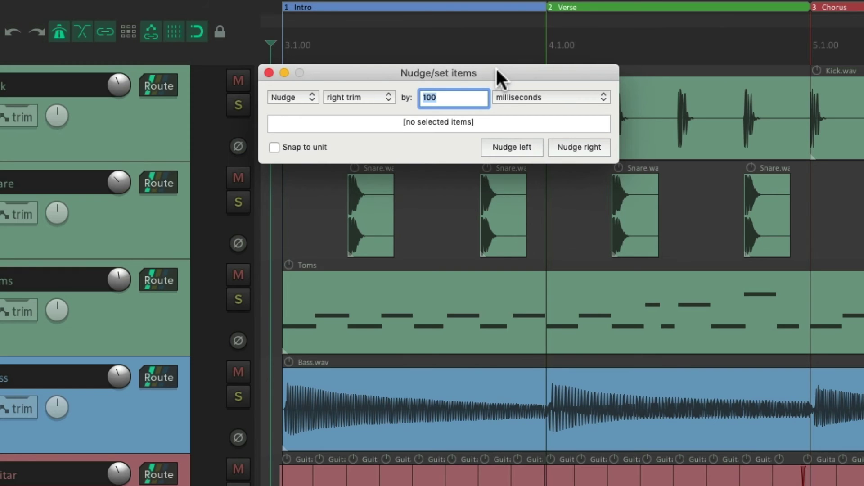
pyautogui.click(303, 95)
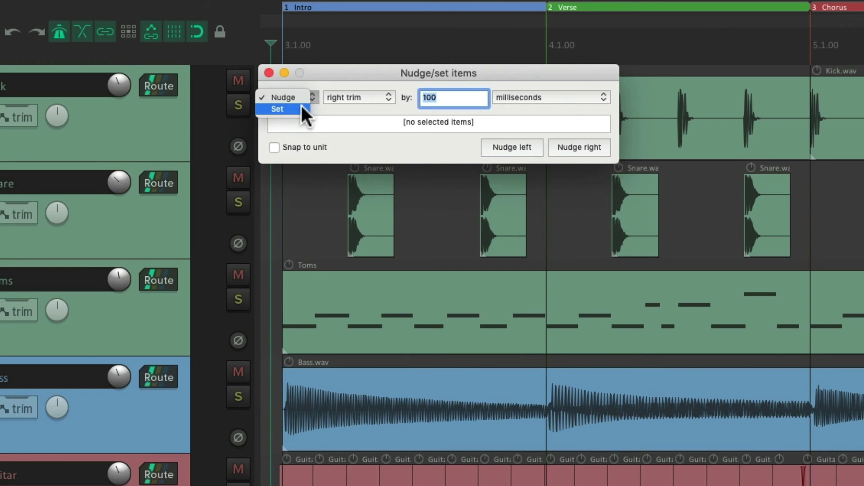
pyautogui.click(345, 104)
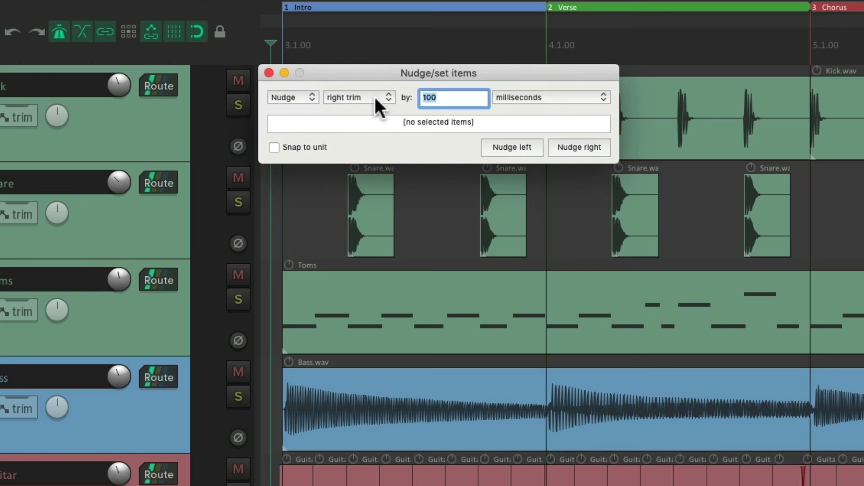
pyautogui.click(374, 96)
pyautogui.click(420, 120)
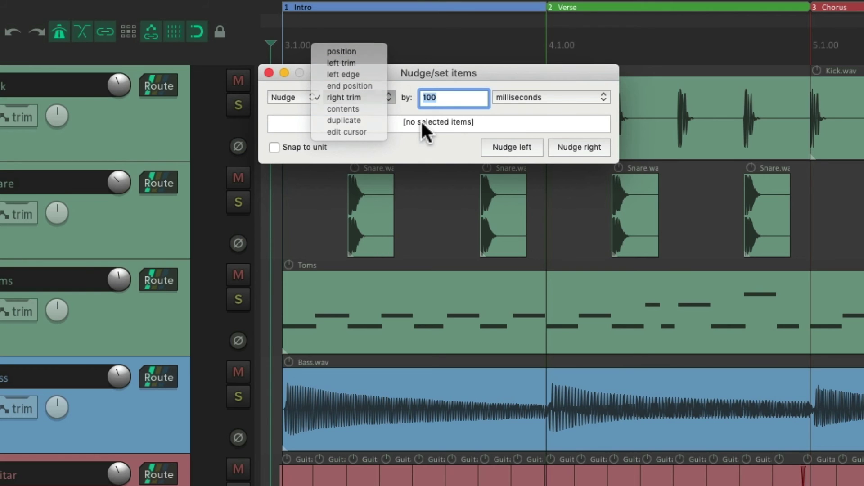
pyautogui.click(518, 97)
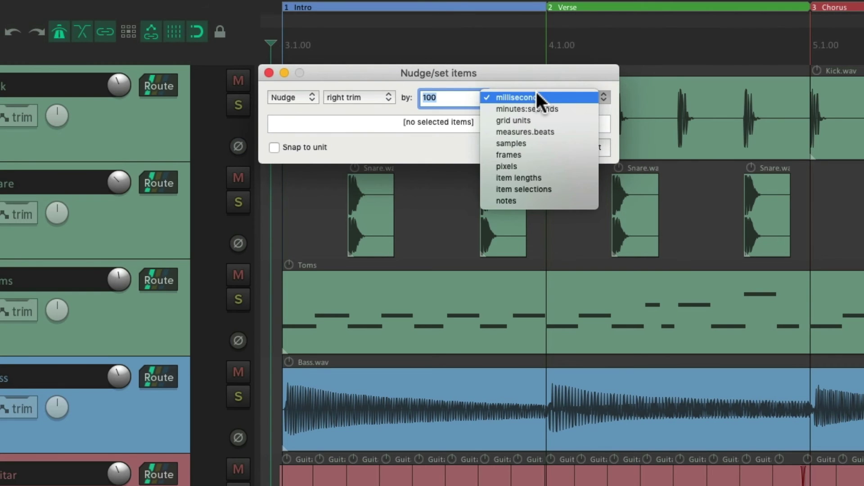
pyautogui.click(443, 137)
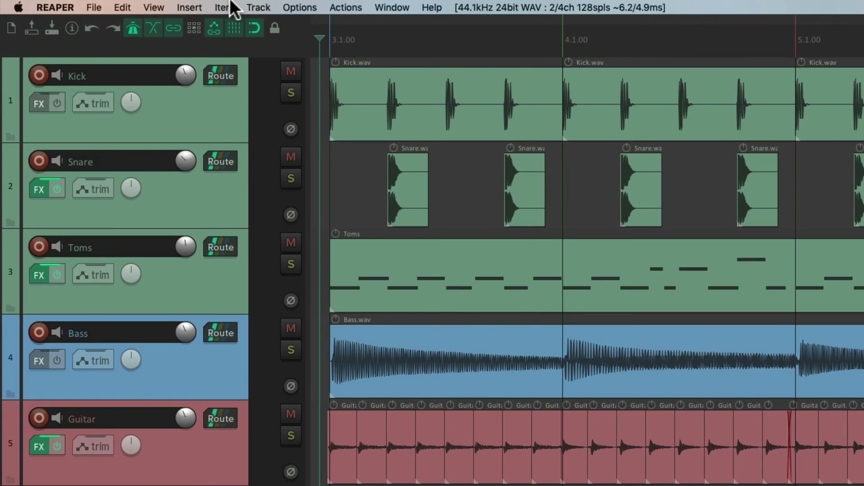
# Step: Split the Kick item in the Verse region at three cursor positions, after its first, second and third hits
pyautogui.click(231, 4)
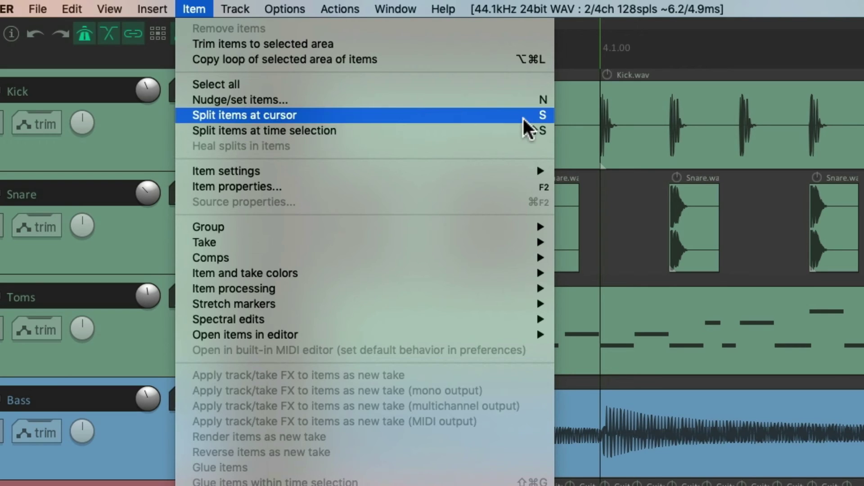
pyautogui.press('s')
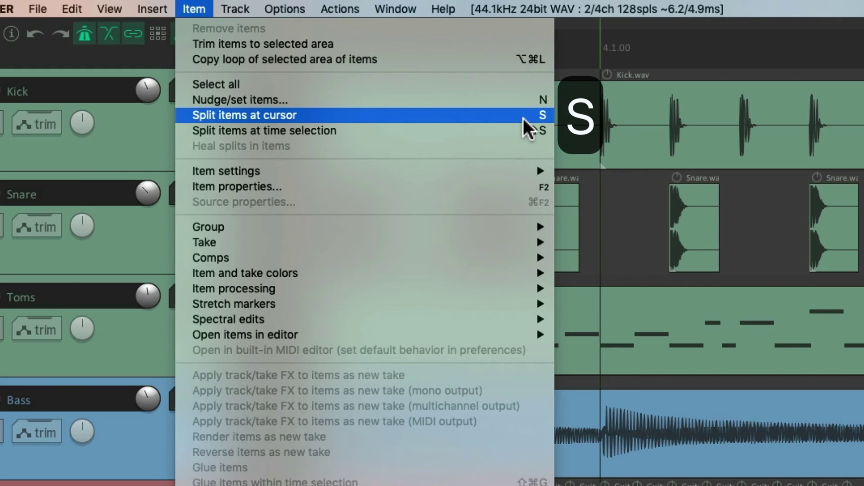
pyautogui.hotkey('shift', 's')
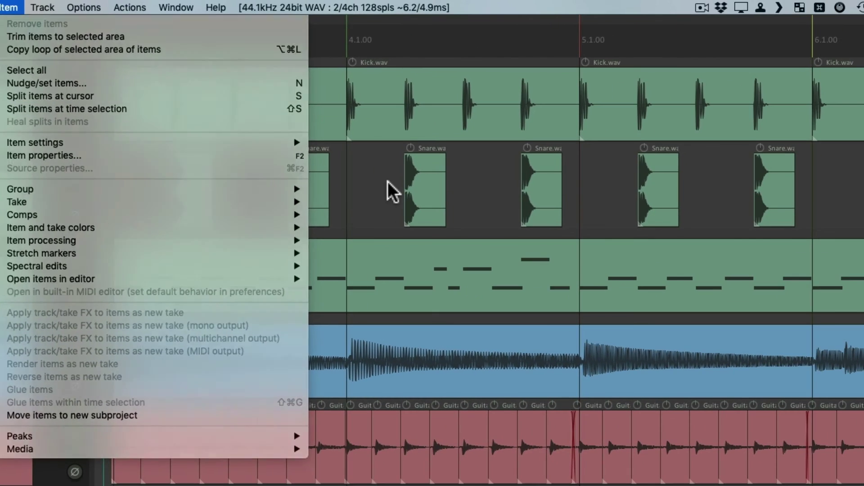
pyautogui.click(649, 218)
pyautogui.click(386, 120)
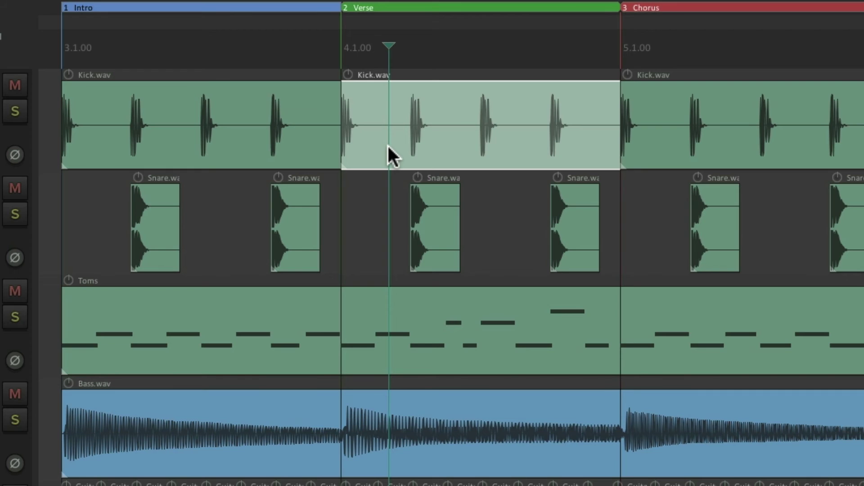
pyautogui.press('s')
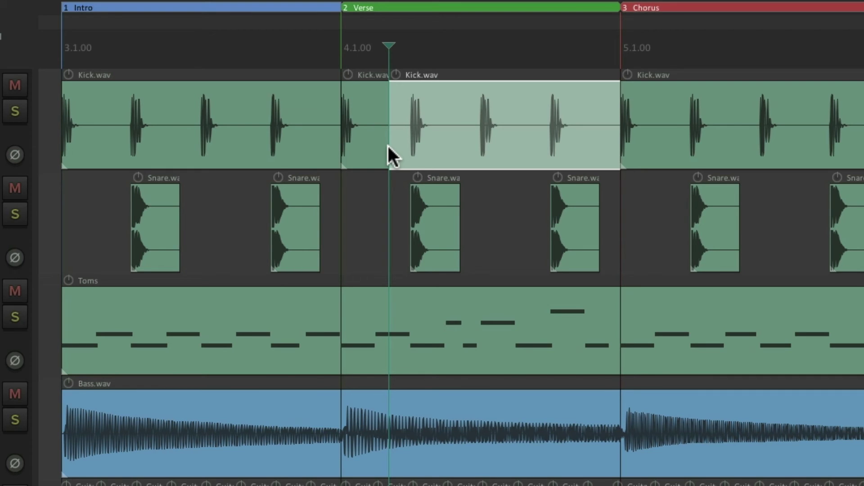
pyautogui.click(458, 150)
pyautogui.press('s')
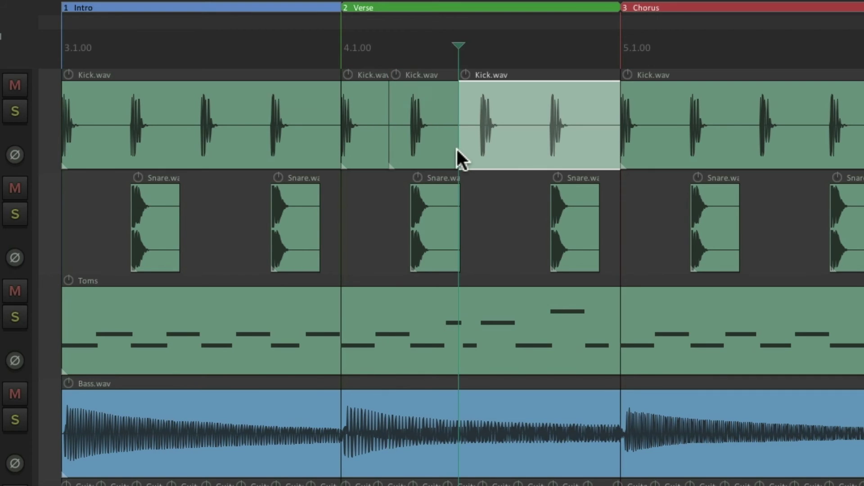
pyautogui.click(521, 146)
pyautogui.press('s')
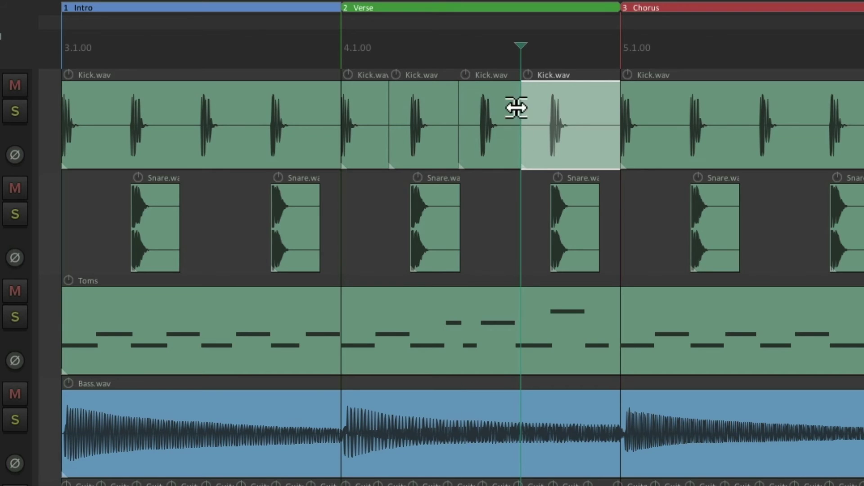
# Step: Delete the two middle pieces of the split Kick item in the Verse region
pyautogui.click(498, 102)
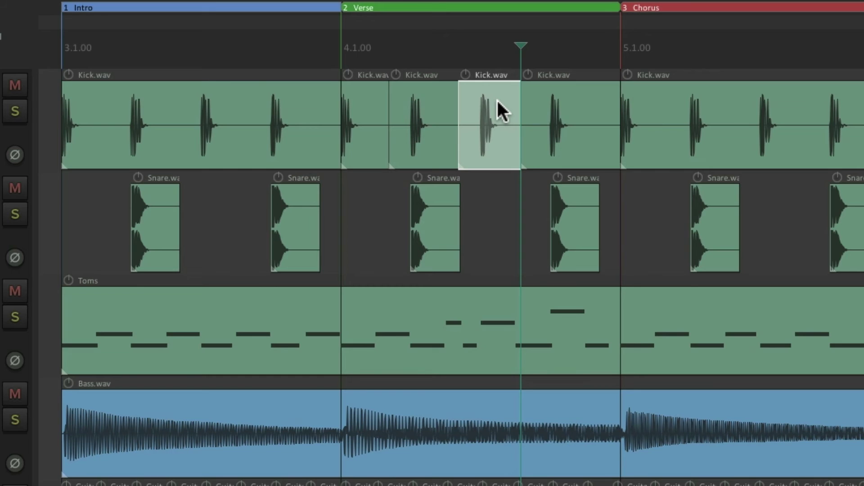
pyautogui.press('Delete')
pyautogui.click(443, 107)
pyautogui.press('Delete')
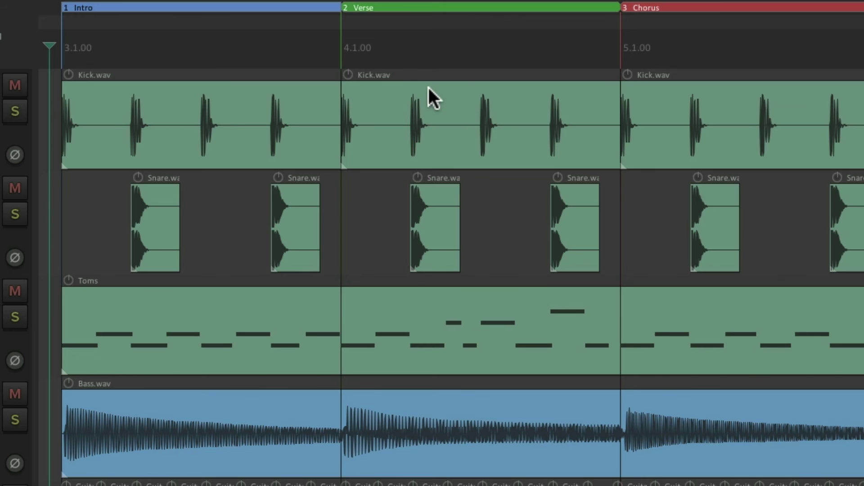
# Step: Split the Verse Kick item at a time selection spanning its second and third hits
pyautogui.moveTo(383, 59); pyautogui.dragTo(532, 51)
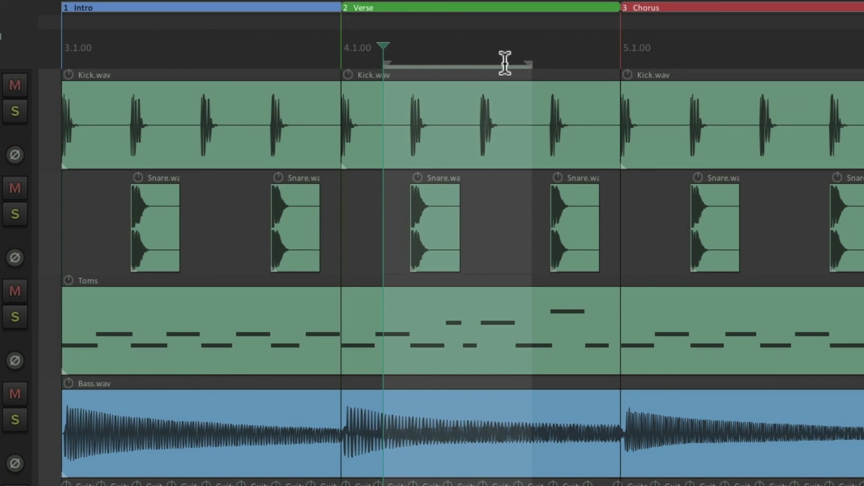
pyautogui.click(456, 95)
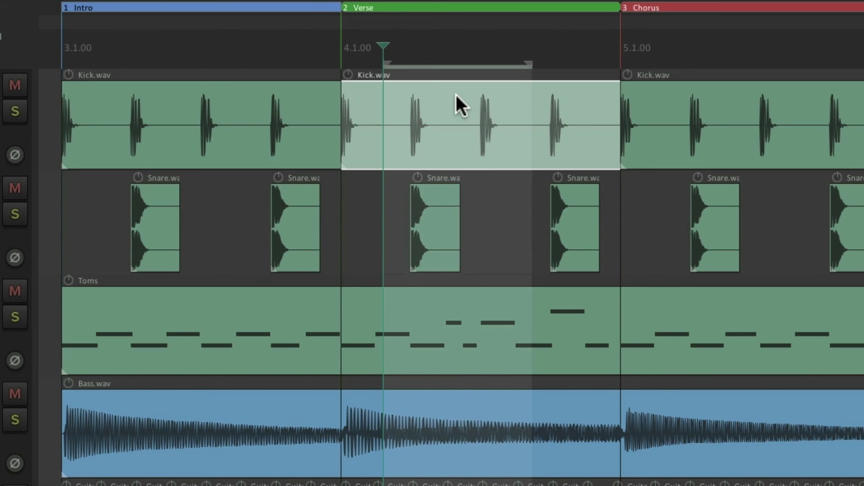
pyautogui.hotkey('ctrl', 'e')
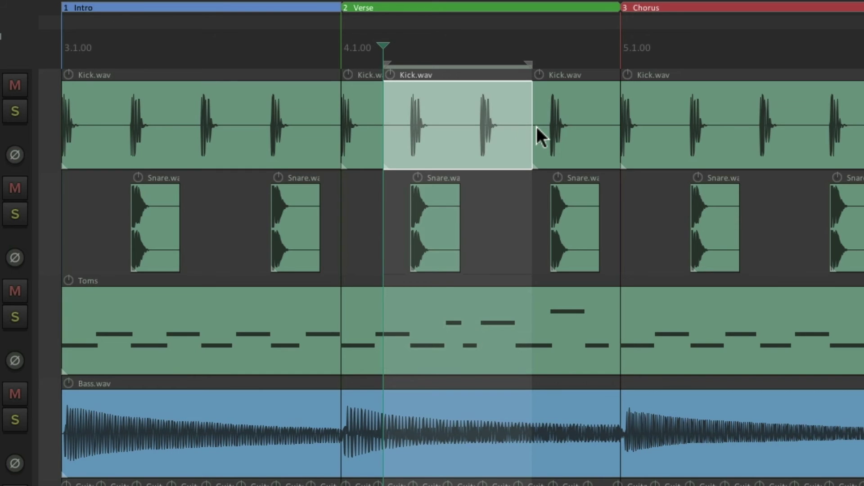
# Step: Delete the isolated middle section of the Verse Kick item twice, undoing each deletion and the split itself
pyautogui.press('Delete')
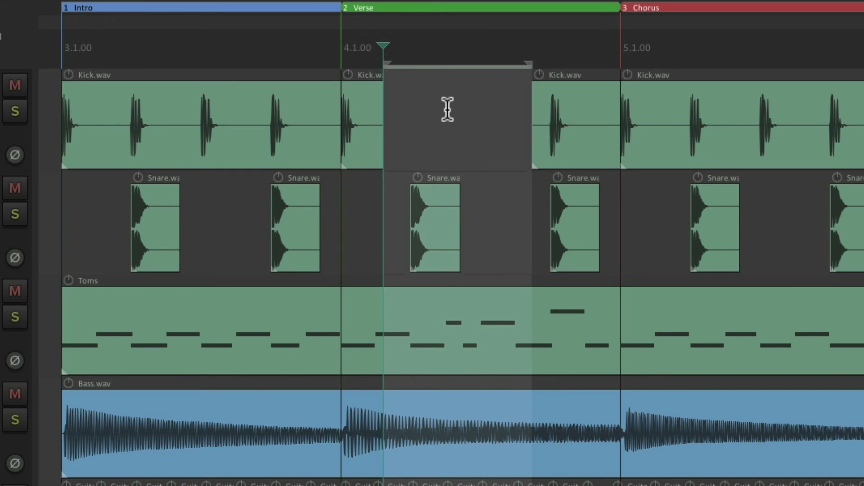
pyautogui.hotkey('ctrl', 'z')
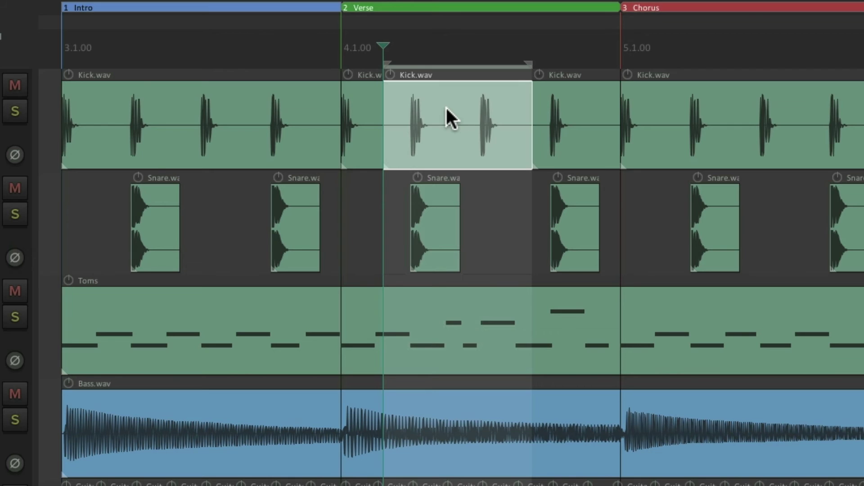
pyautogui.press('Delete')
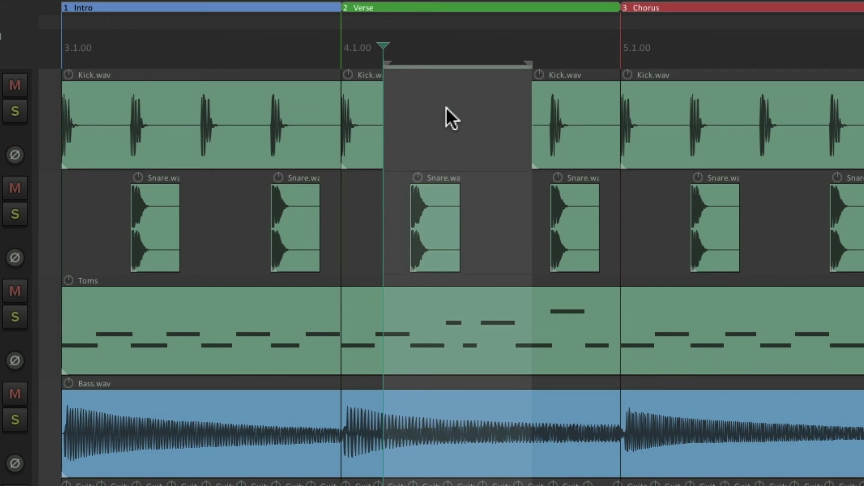
pyautogui.hotkey('ctrl', 'z')
pyautogui.hotkey('ctrl', 'z')
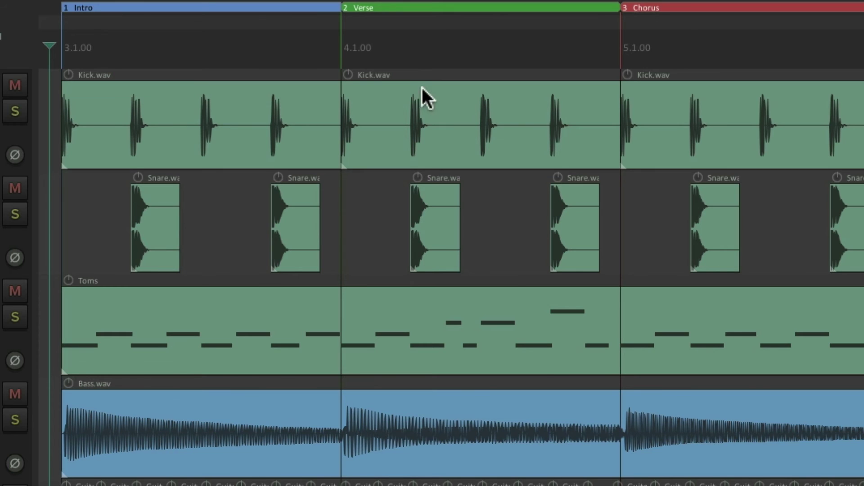
# Step: Make a time selection over the middle hits of the Verse Kick item, select the item, and undo the selection
pyautogui.moveTo(387, 56); pyautogui.dragTo(534, 51)
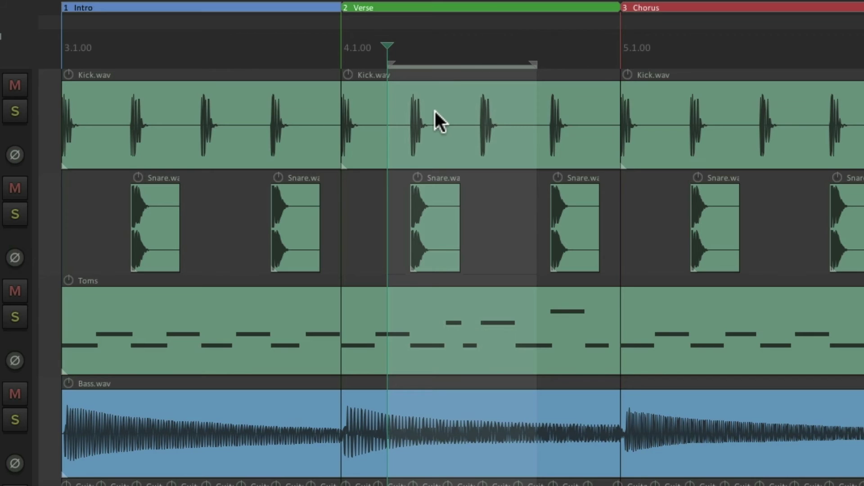
pyautogui.click(444, 100)
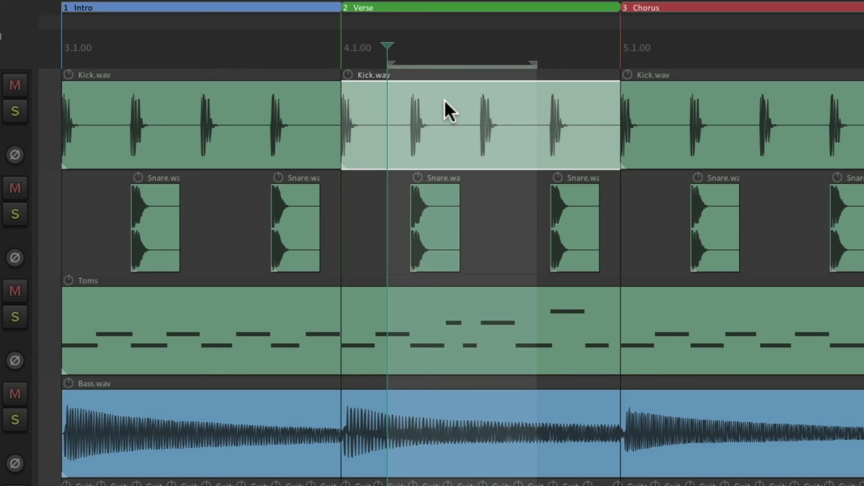
pyautogui.press('super+z')
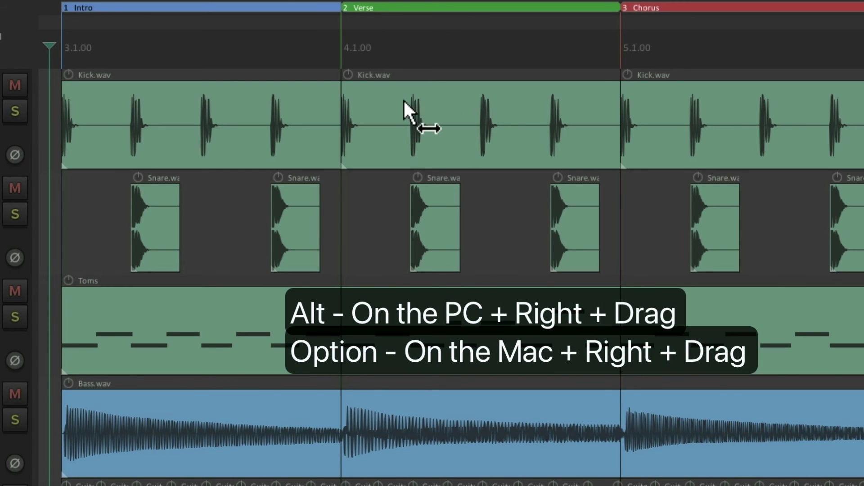
# Step: Select a Verse area across the Kick and Snare tracks in one sweep, split those items at the time selection, and undo the split
pyautogui.moveTo(386, 95); pyautogui.dragTo(575, 227)
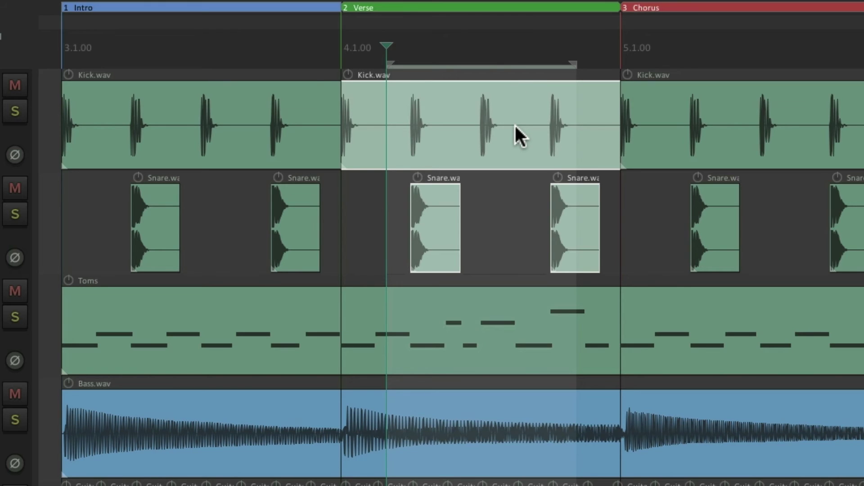
pyautogui.hotkey('shift', 's')
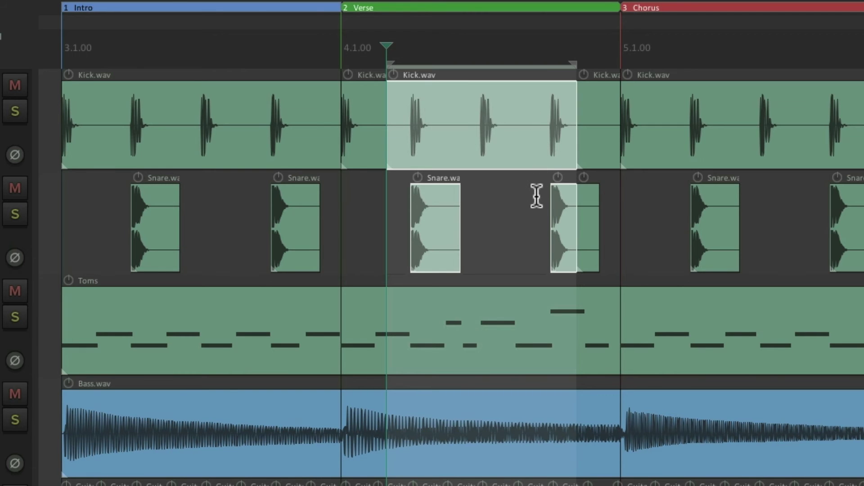
pyautogui.hotkey('ctrl', 'z')
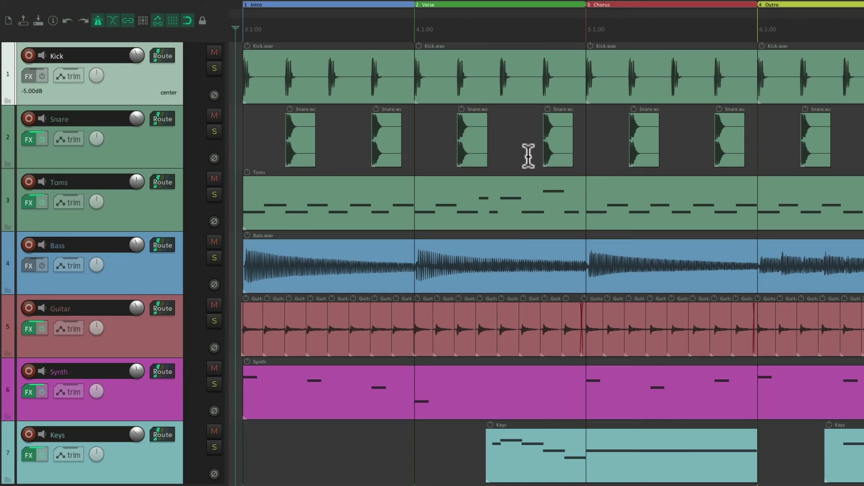
# Step: Split the Bass item at a waveform peak in the Verse region and delete the part following the split
pyautogui.moveTo(415, 249); pyautogui.dragTo(466, 263)
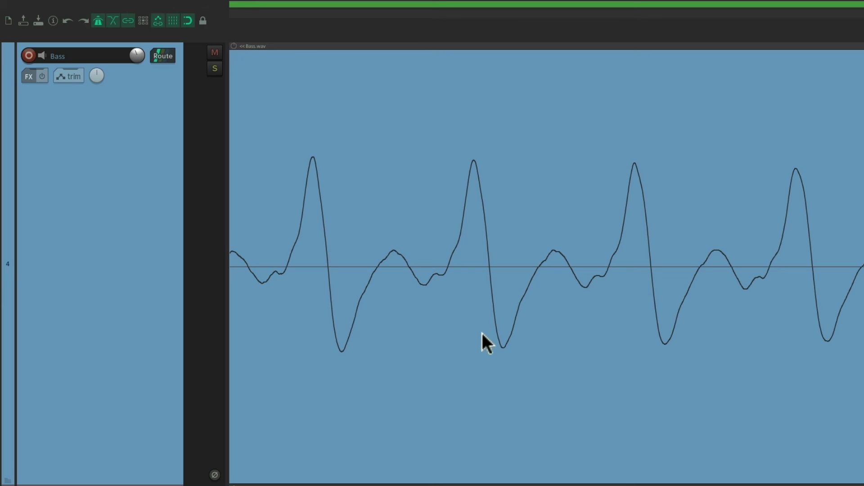
pyautogui.click(472, 288)
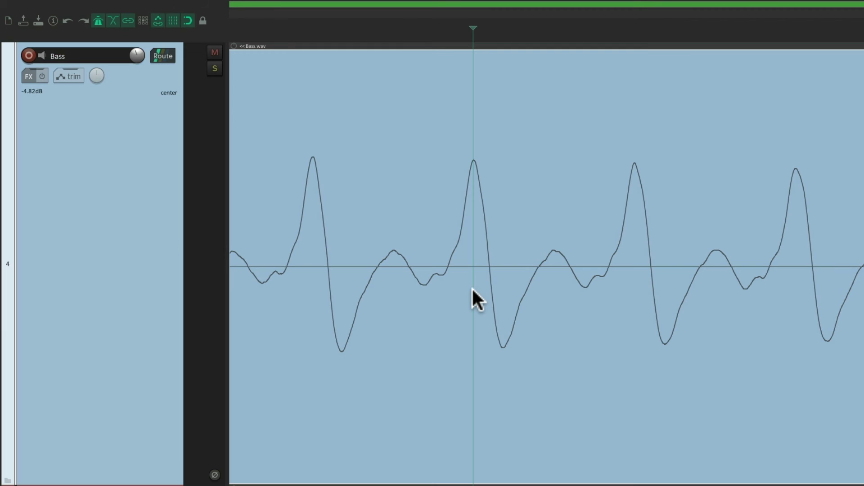
pyautogui.press('s')
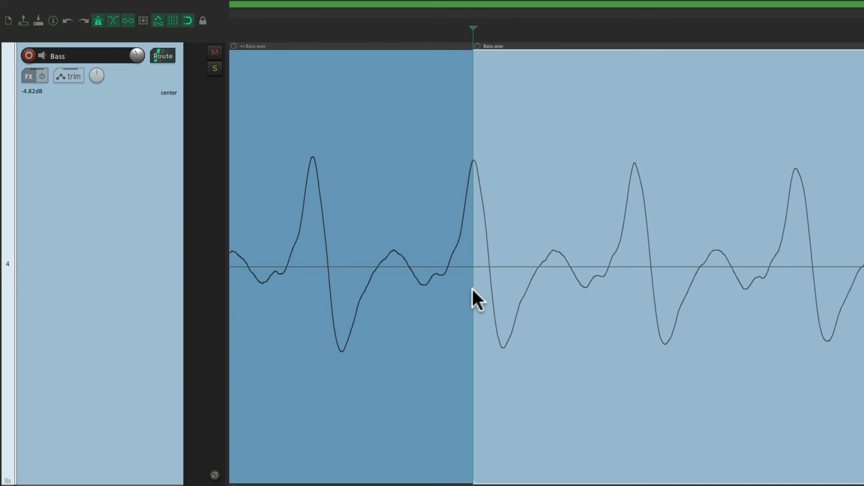
pyautogui.press('Delete')
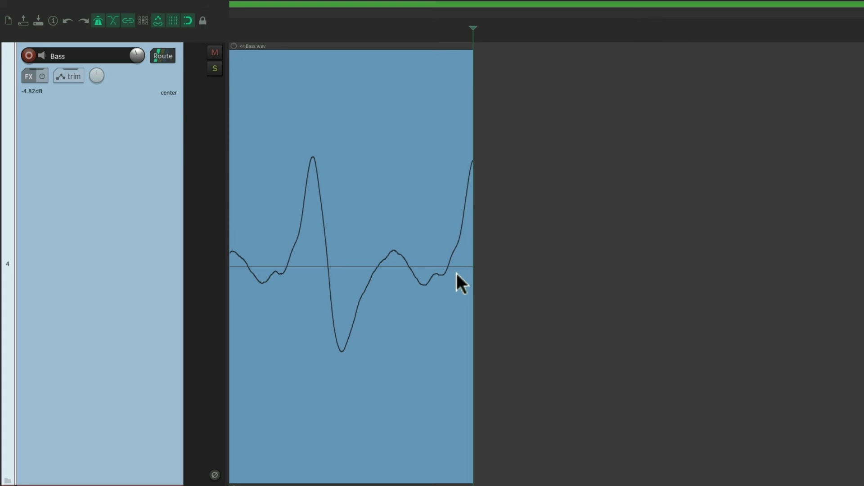
# Step: Undo the Bass deletion and split, split the item at the preceding smaller peak, delete the part following it, and undo that cut
pyautogui.hotkey('ctrl', 'z')
pyautogui.hotkey('ctrl', 'z')
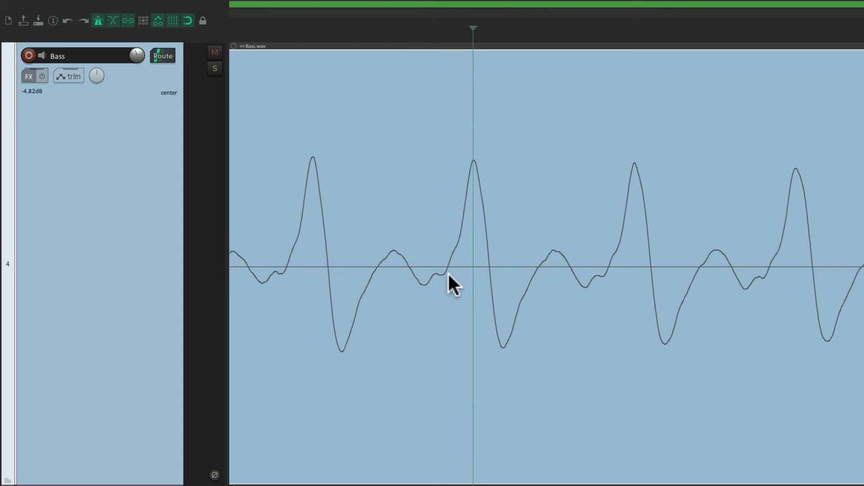
pyautogui.click(394, 287)
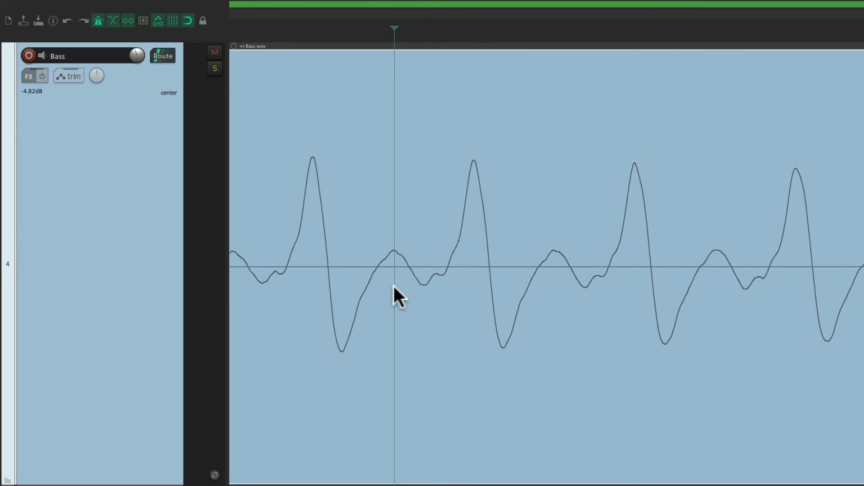
pyautogui.press('s')
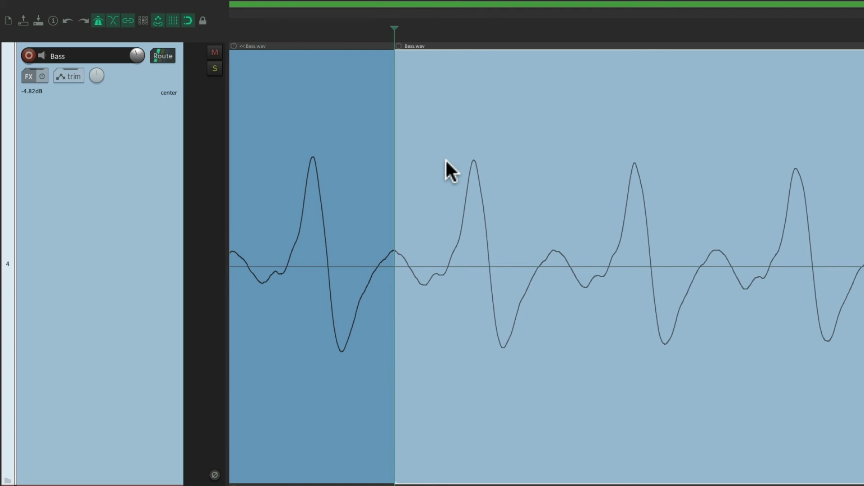
pyautogui.press('Delete')
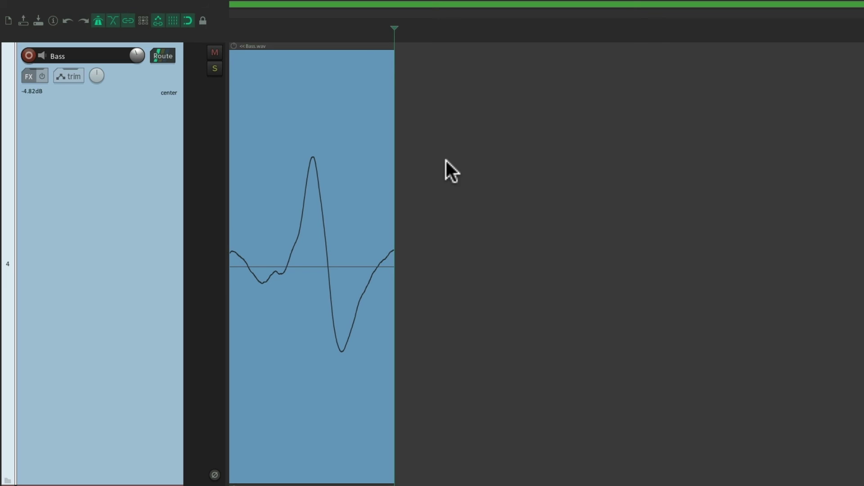
pyautogui.hotkey('ctrl', 'z')
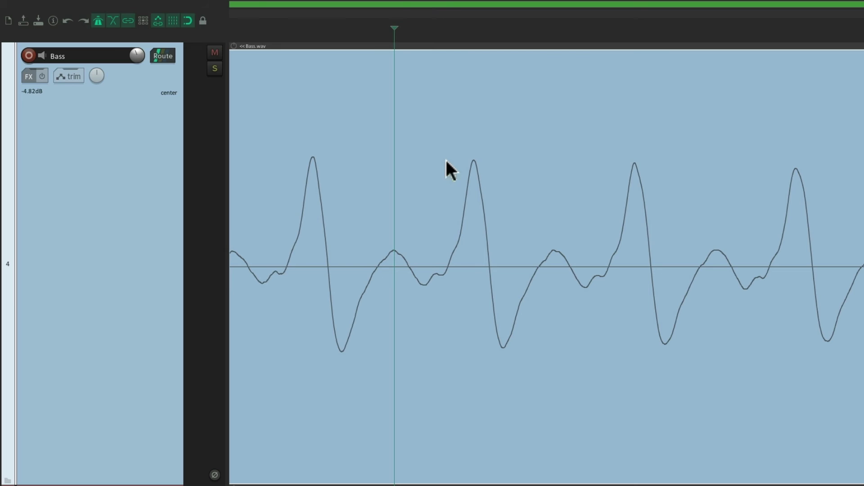
# Step: Split the Bass item at the previous zero crossing, once from the tall peak and once from the smaller peak preceding it
pyautogui.click(474, 298)
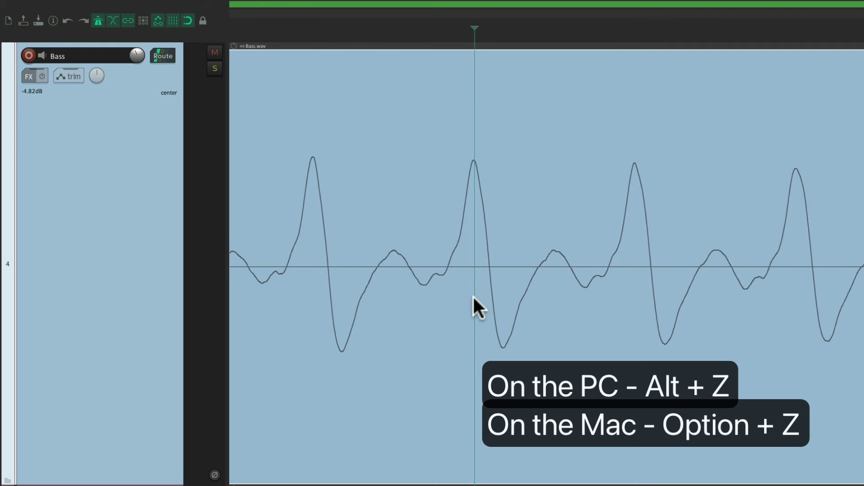
pyautogui.hotkey('alt', 'z')
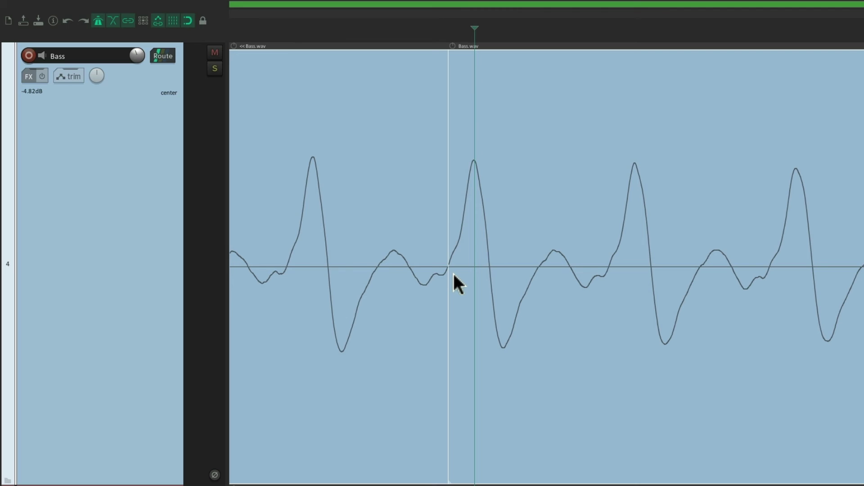
pyautogui.click(394, 283)
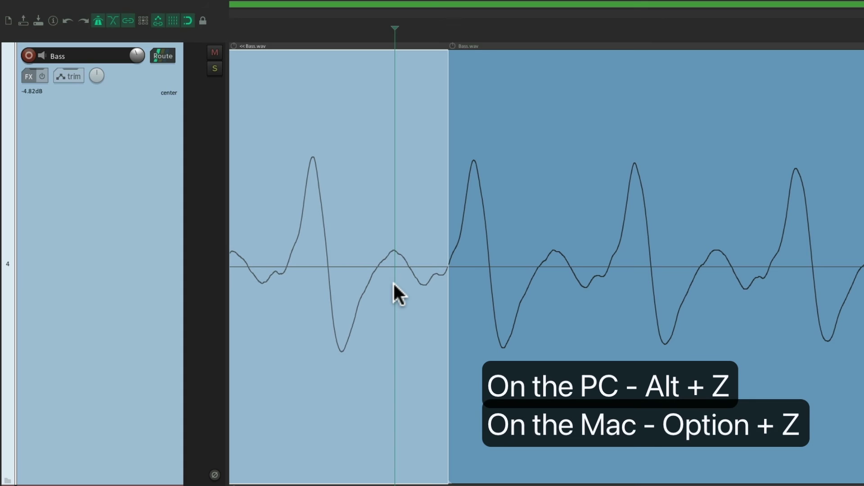
pyautogui.hotkey('alt', 'z')
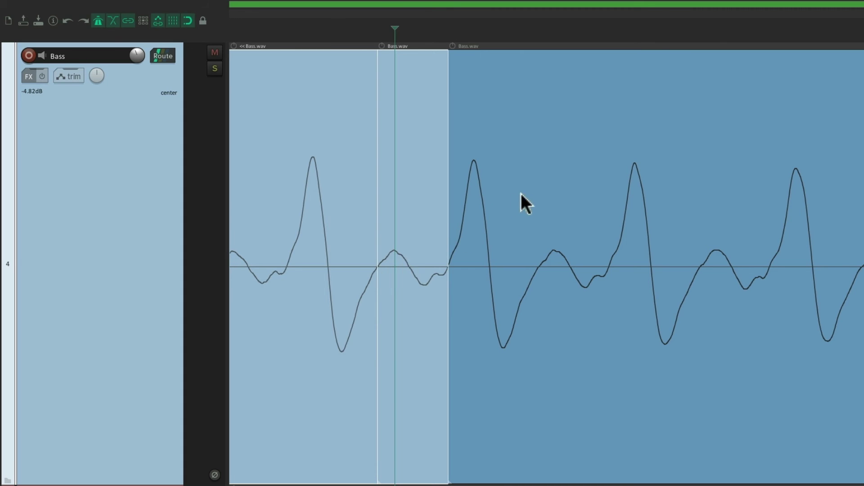
# Step: Delete the Bass section following the later zero-crossing split, and the short section between the two splits
pyautogui.click(532, 187)
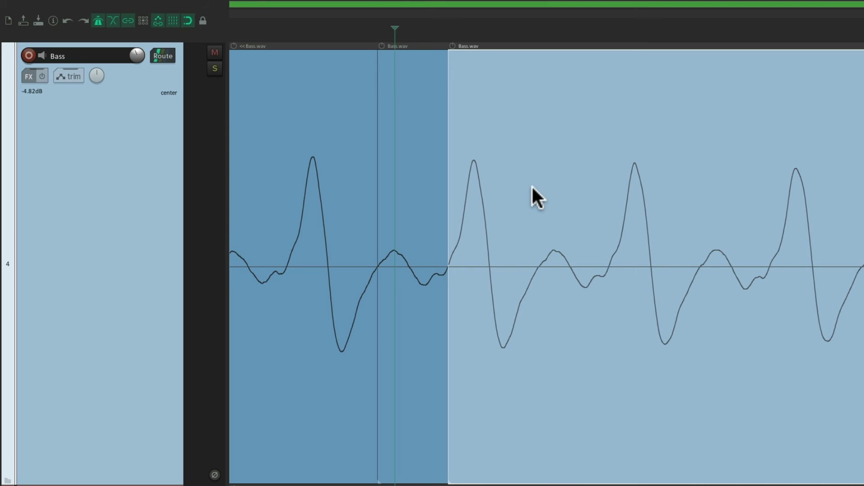
pyautogui.press('Delete')
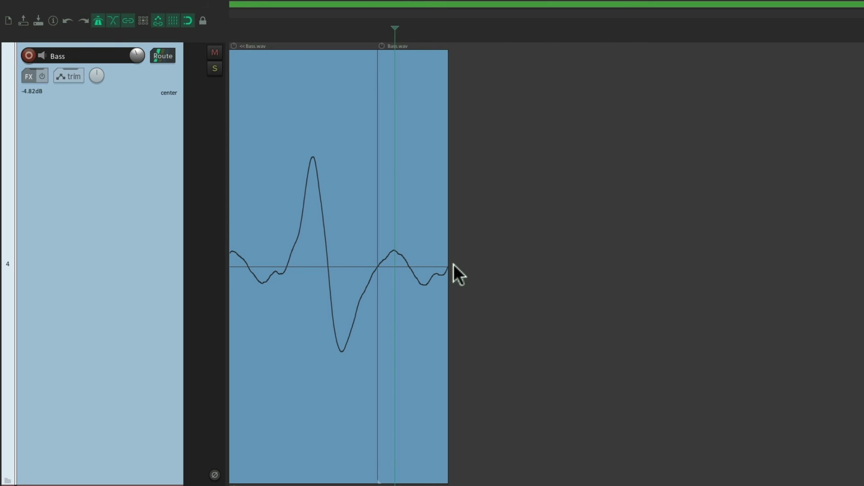
pyautogui.click(427, 197)
pyautogui.press('Delete')
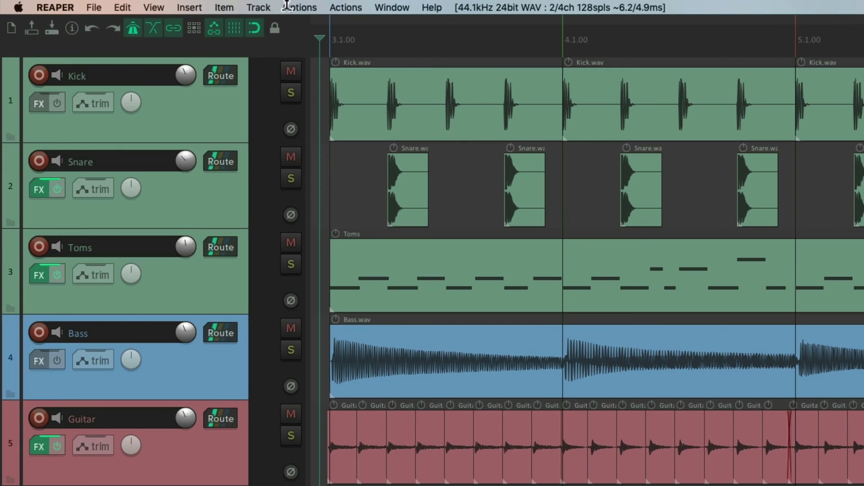
# Step: Select the Intro Kick and Snare items together, view their media item properties, and close them unchanged
pyautogui.click(220, 8)
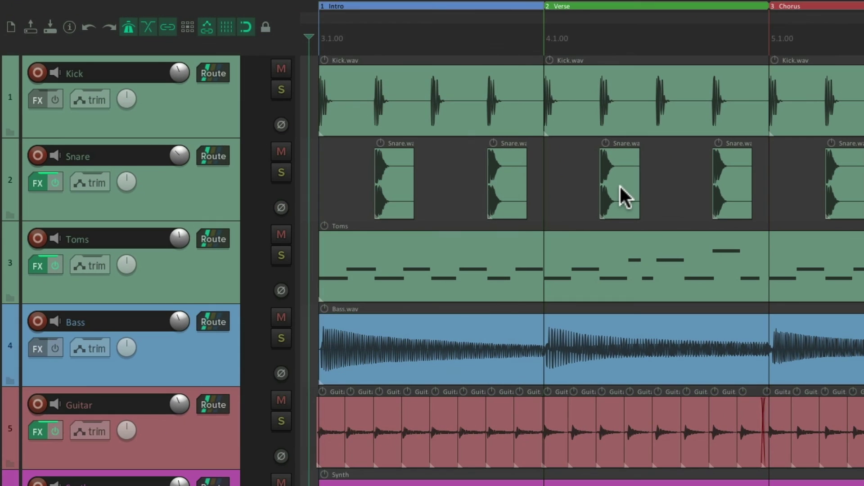
pyautogui.click(453, 68)
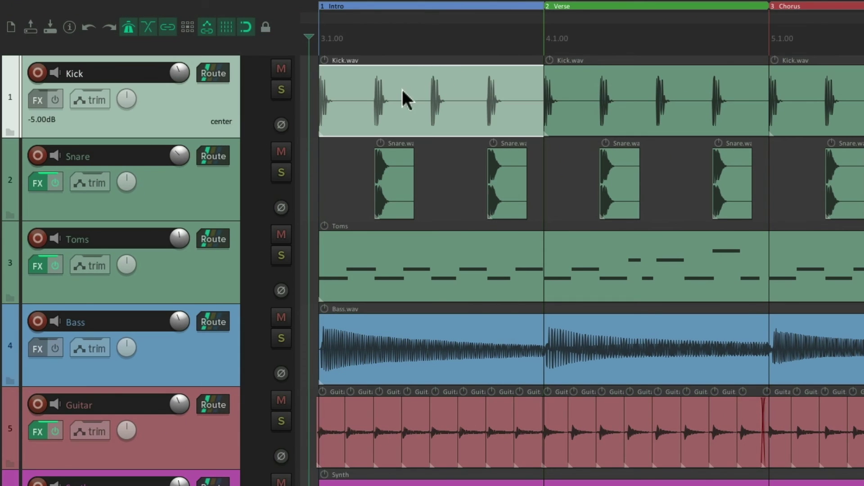
pyautogui.moveTo(401, 89); pyautogui.dragTo(520, 184)
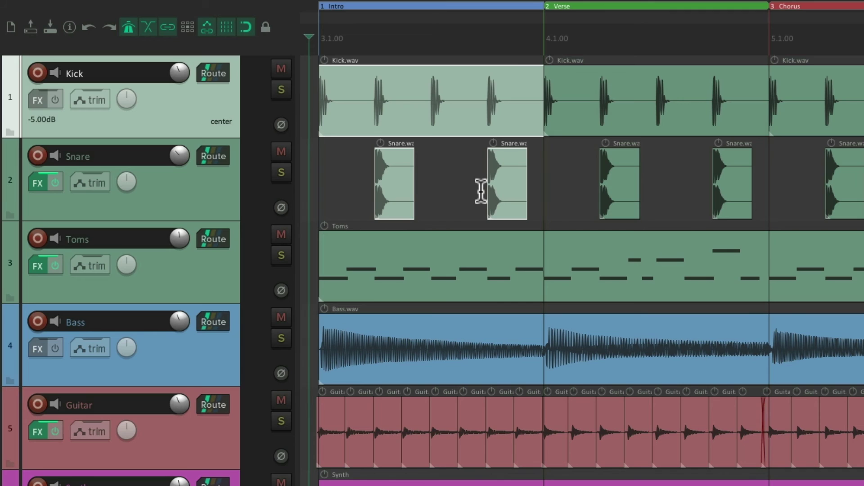
pyautogui.press('F2')
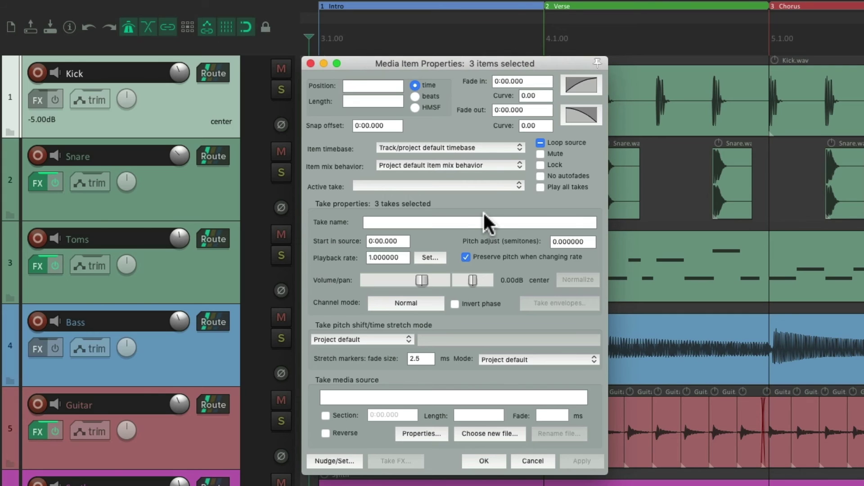
pyautogui.press('Escape')
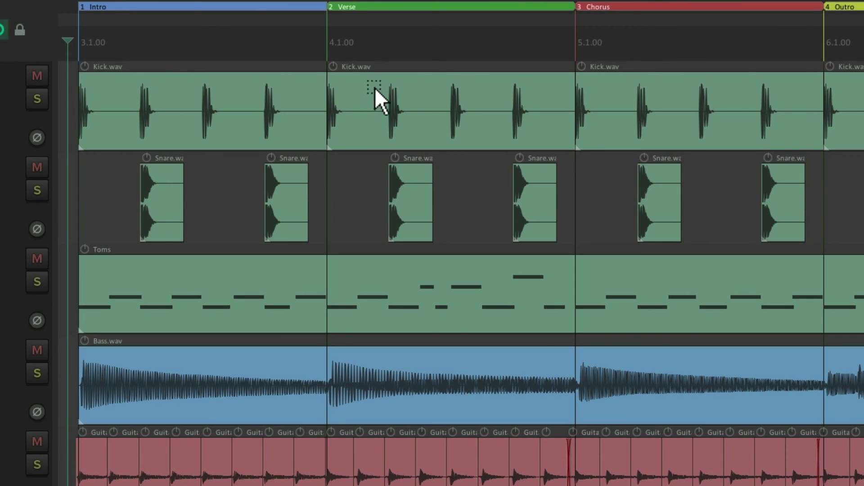
# Step: Select the Verse Kick item and both Verse Snare items and group them
pyautogui.moveTo(371, 88); pyautogui.dragTo(541, 214)
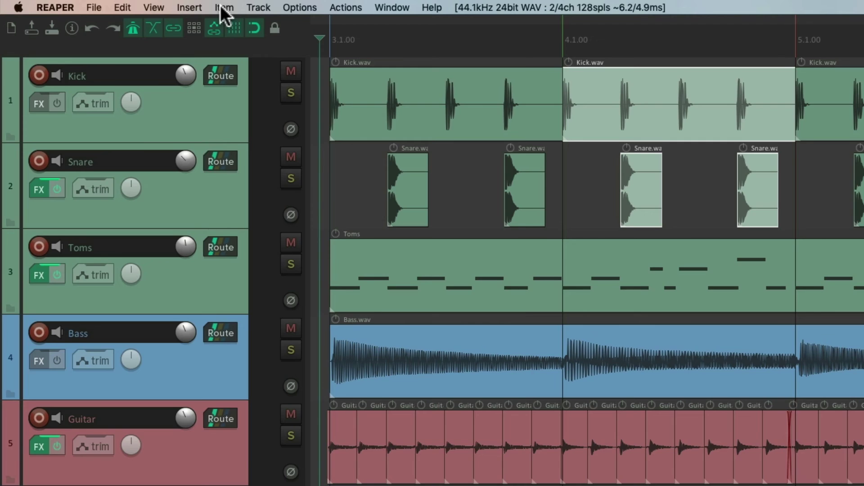
pyautogui.click(224, 7)
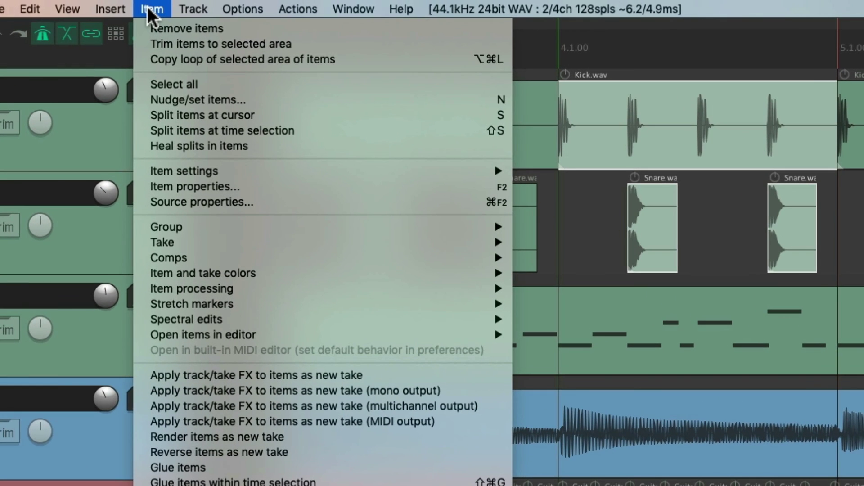
pyautogui.moveTo(152, 220)
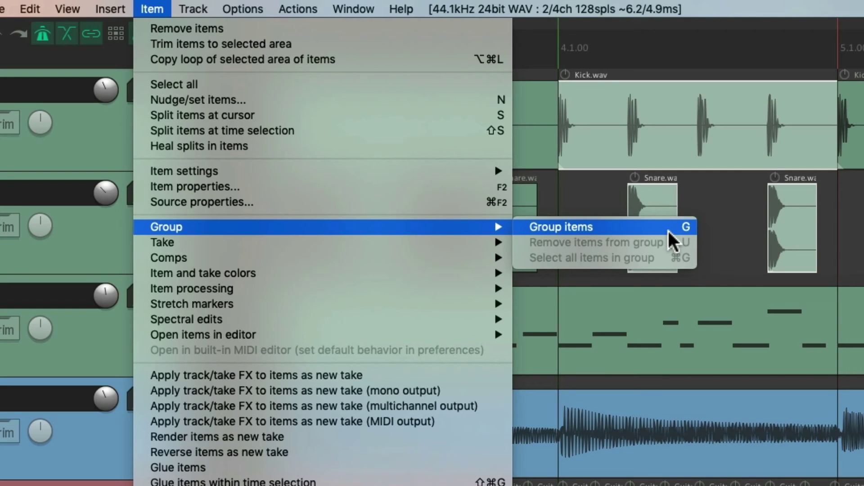
pyautogui.press('g')
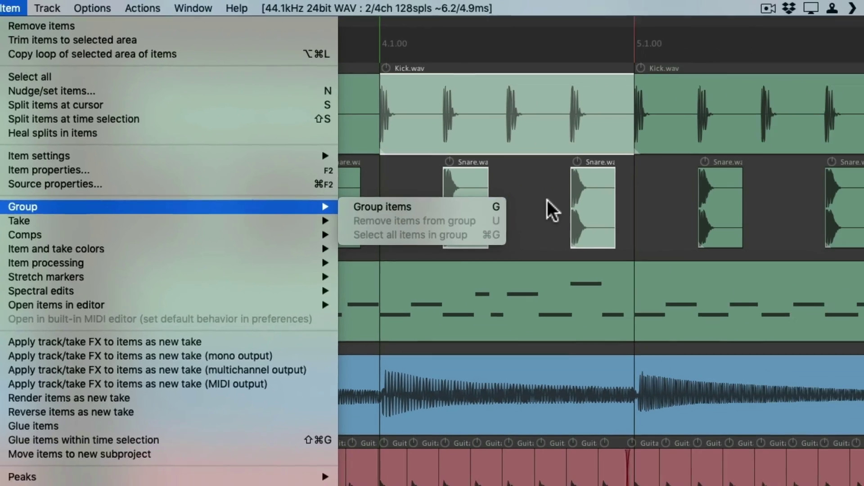
pyautogui.click(714, 232)
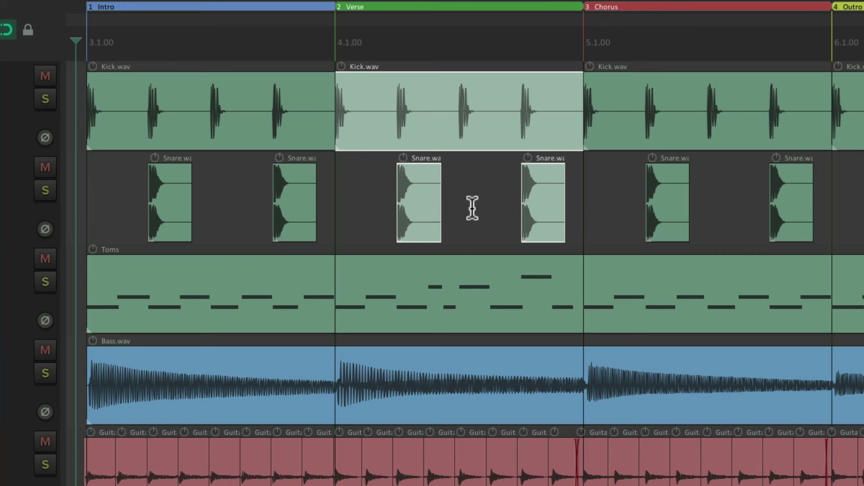
pyautogui.press('g')
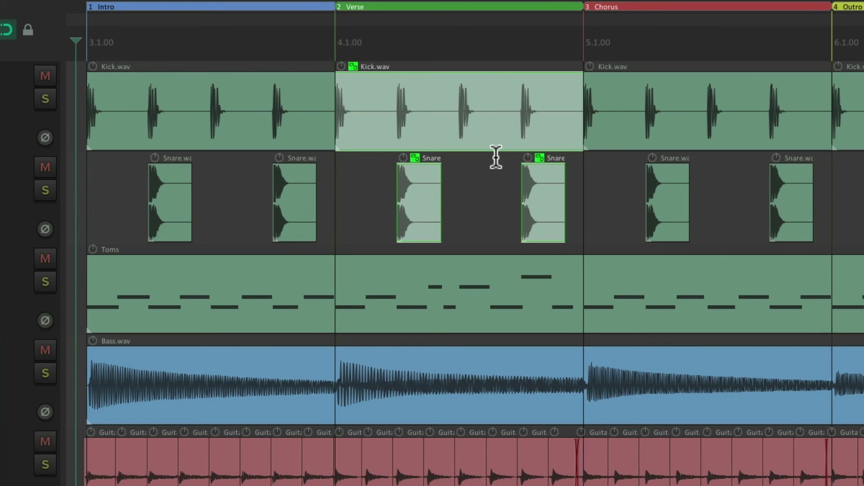
# Step: Move the grouped Verse Kick and Snare items together, delete the group, and undo the changes
pyautogui.moveTo(453, 91)
pyautogui.mouseDown()
pyautogui.moveTo(570, 91)
pyautogui.moveTo(382, 97)
pyautogui.moveTo(466, 99)
pyautogui.mouseUp()
pyautogui.press('Delete')
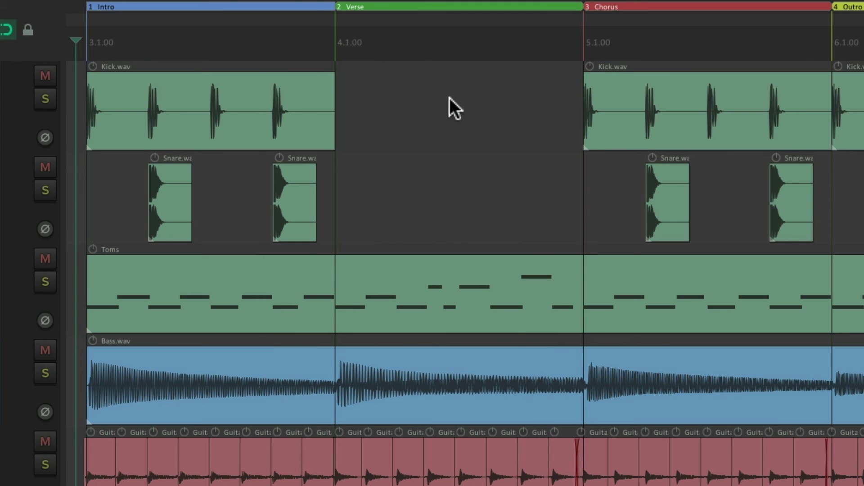
pyautogui.hotkey('ctrl', 'z')
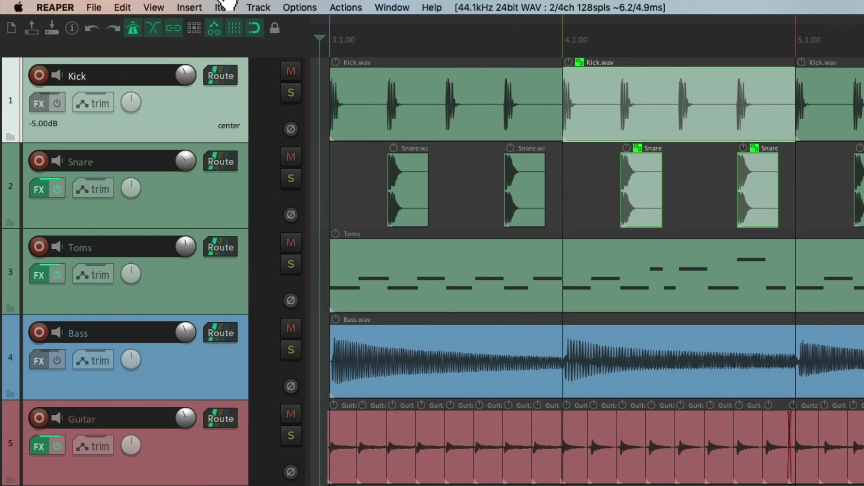
# Step: Remove the Verse Kick and Snare items from their group, and group the same items again
pyautogui.click(225, 7)
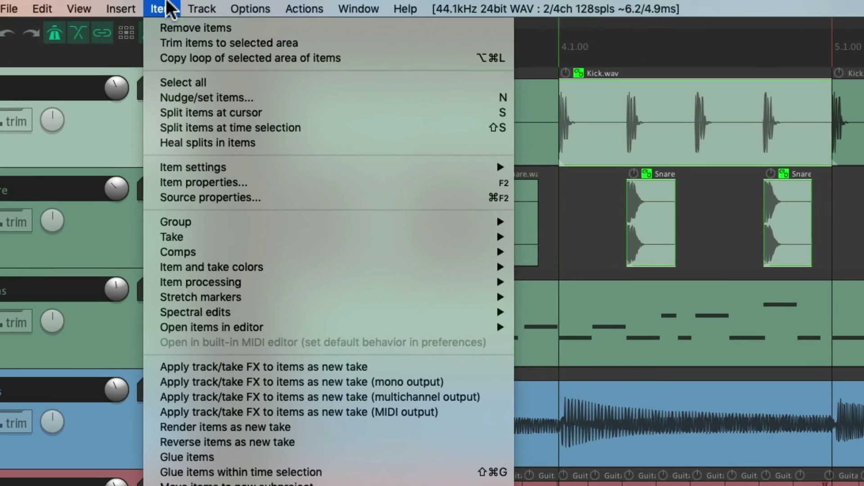
pyautogui.moveTo(482, 193)
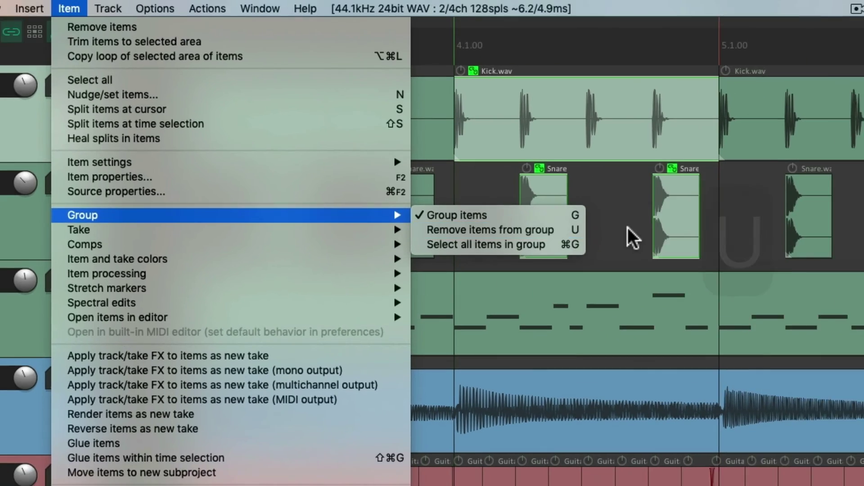
pyautogui.click(669, 243)
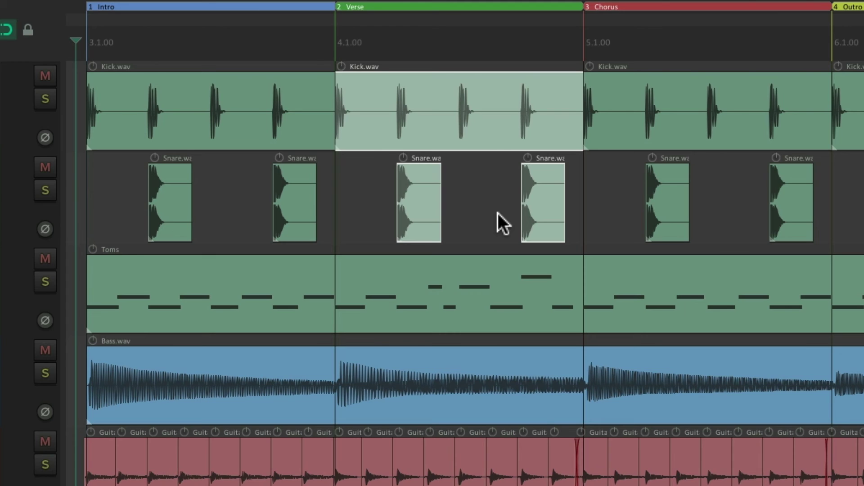
pyautogui.press('g')
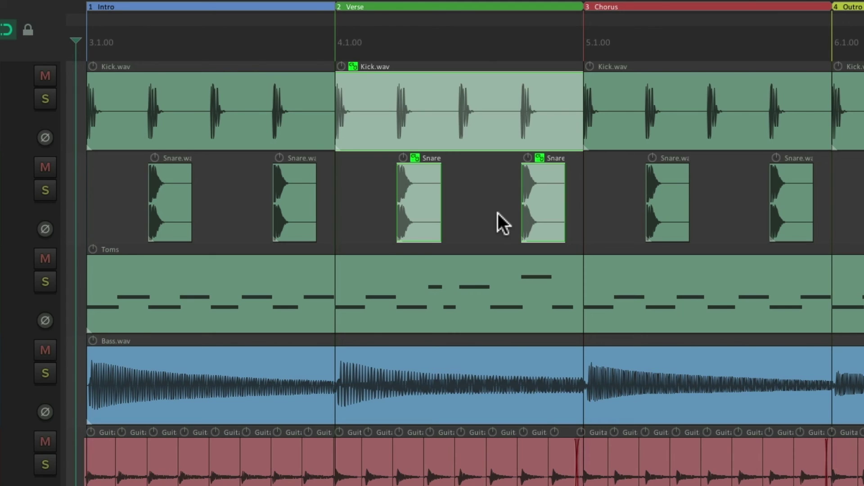
# Step: Select only the grouped Verse Kick item, try moving and deleting it on its own, and undo each change
pyautogui.click(498, 212)
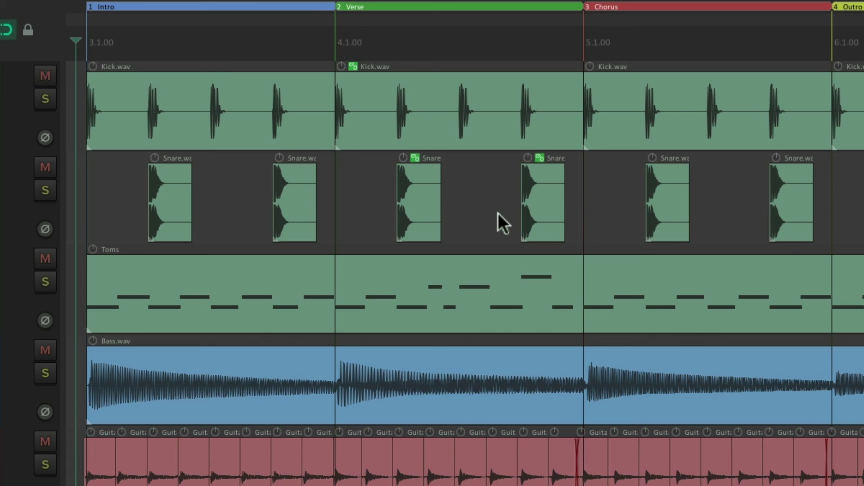
pyautogui.click(438, 95)
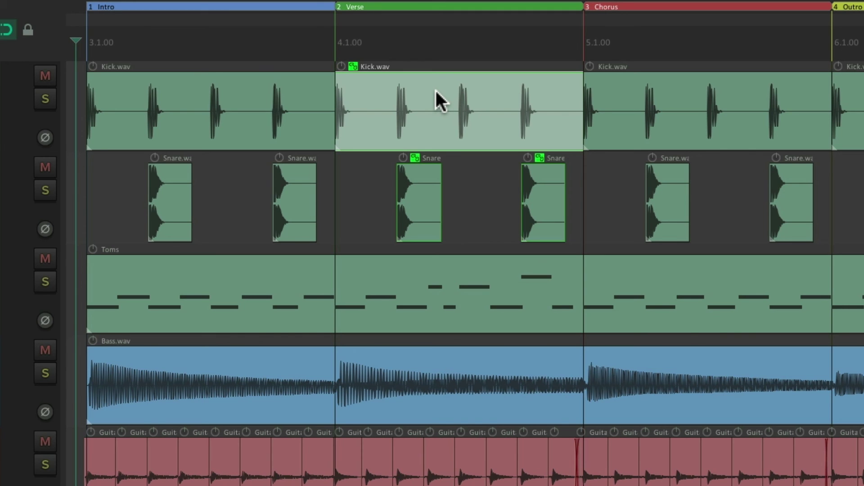
pyautogui.moveTo(436, 90); pyautogui.dragTo(498, 100)
pyautogui.hotkey('ctrl', 'z')
pyautogui.press('Delete')
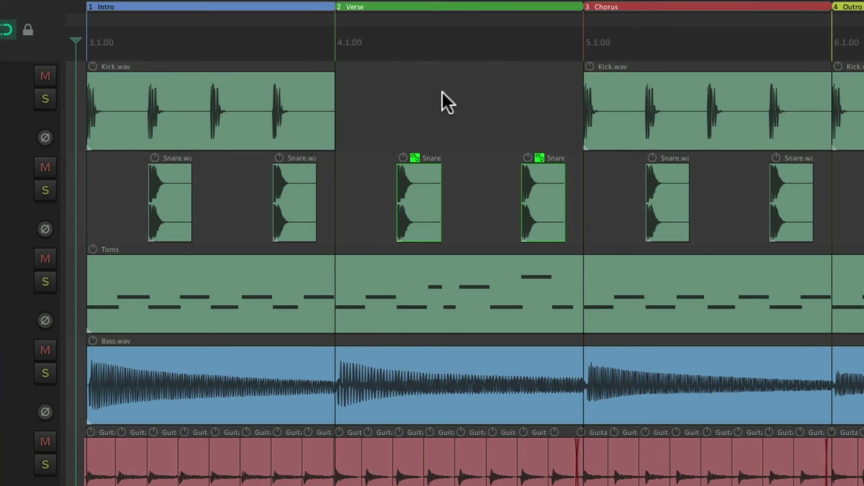
pyautogui.hotkey('ctrl', 'z')
pyautogui.press('Delete')
pyautogui.hotkey('ctrl', 'z')
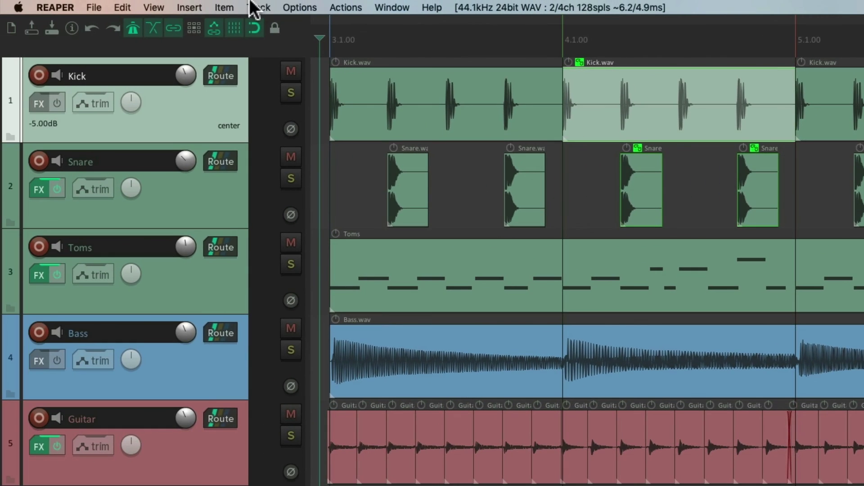
# Step: Select all items in the group that the selected Verse Kick item belongs to
pyautogui.click(224, 7)
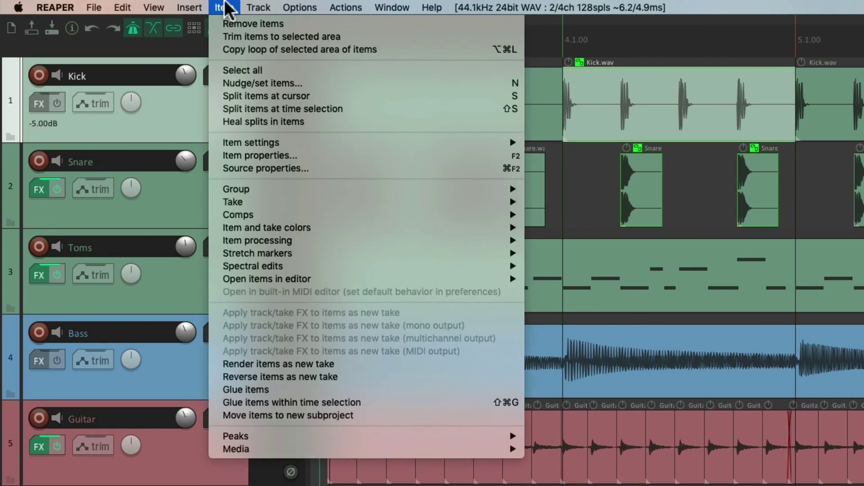
pyautogui.moveTo(233, 193)
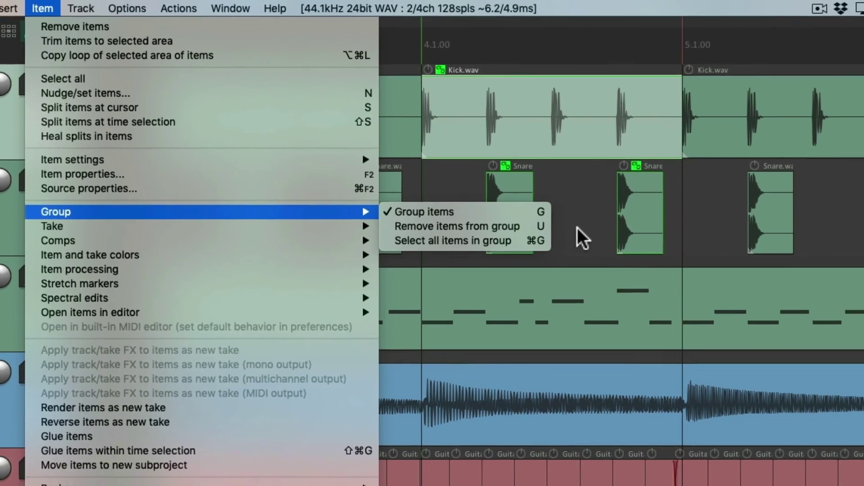
pyautogui.click(658, 260)
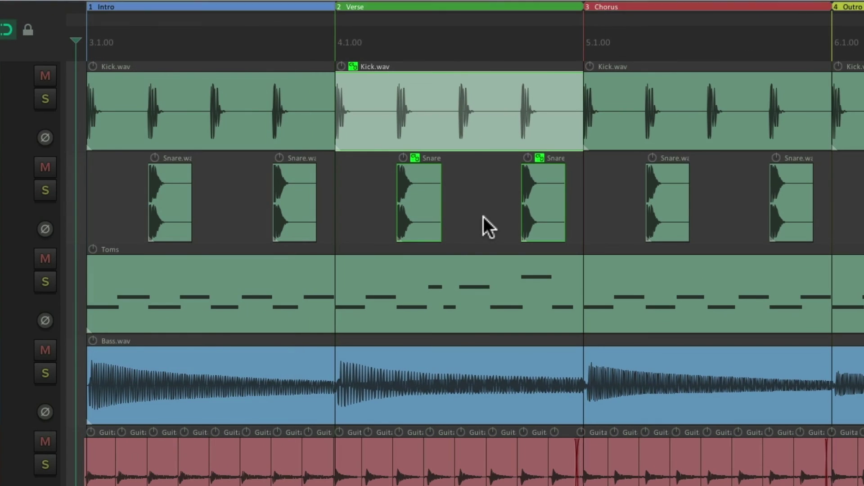
pyautogui.hotkey('ctrl', 'g')
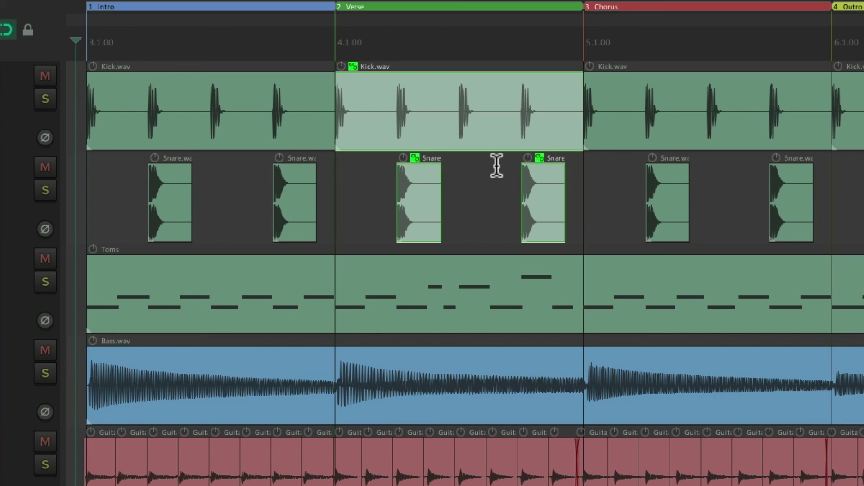
# Step: Try deleting the selected Verse Kick and Snare group, undo it, and repeat the deletion and undo
pyautogui.press('Delete')
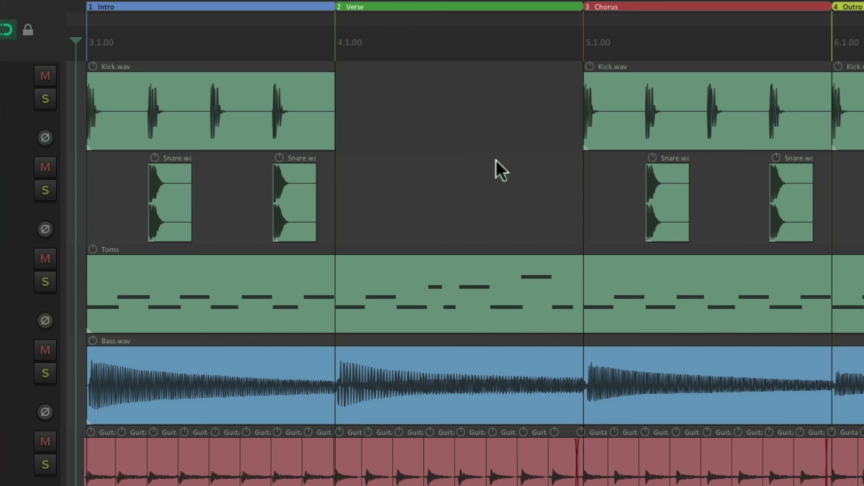
pyautogui.hotkey('ctrl', 'z')
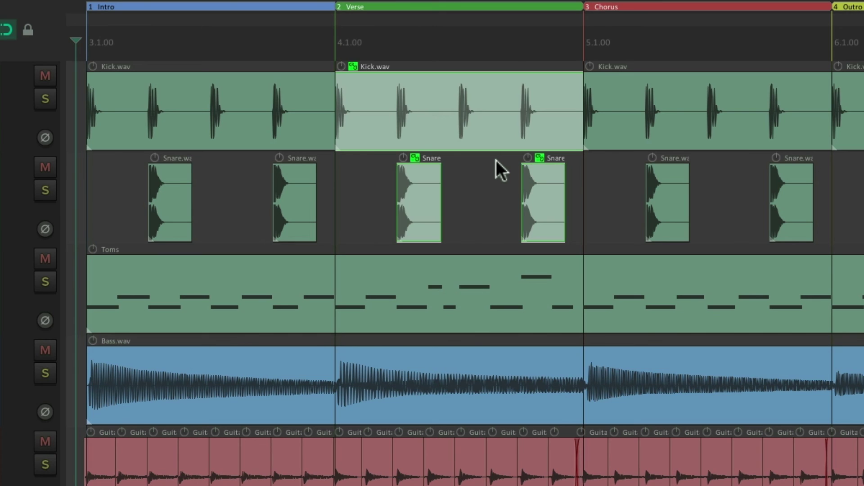
pyautogui.press('Delete')
pyautogui.hotkey('ctrl', 'z')
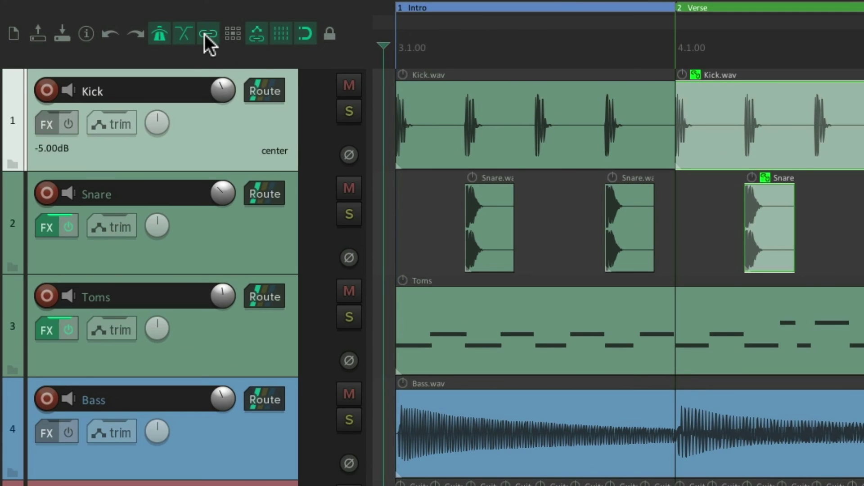
# Step: Turn on the option that selecting one item selects its group, and select the Verse group through its Kick item
pyautogui.rightClick(205, 34)
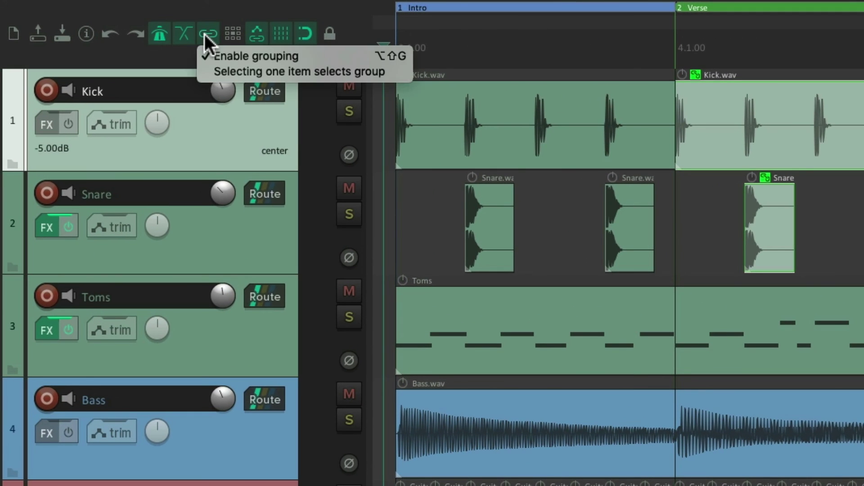
pyautogui.click(199, 67)
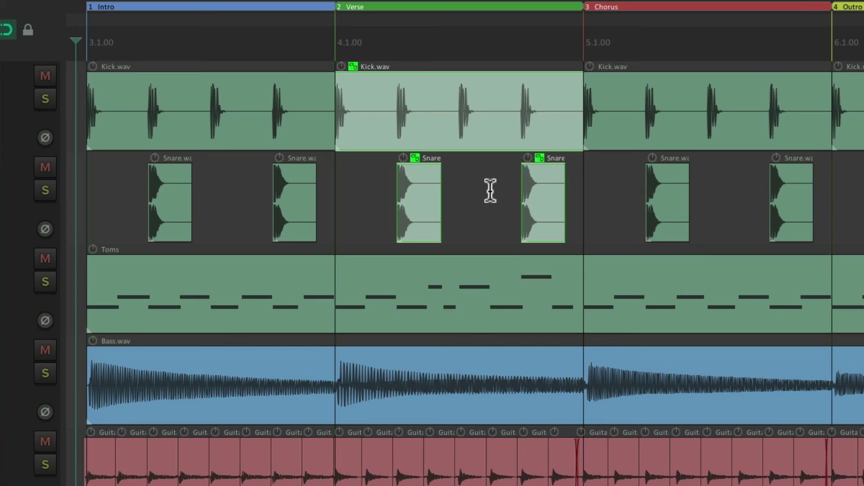
pyautogui.click(851, 215)
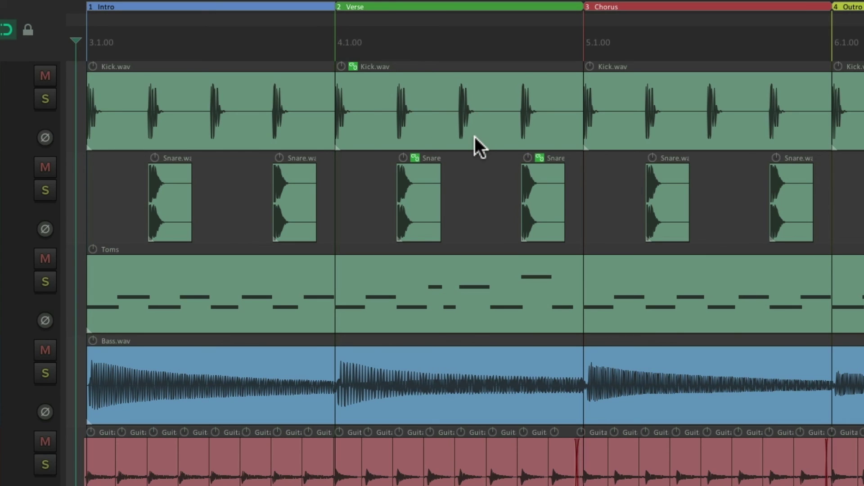
pyautogui.click(435, 93)
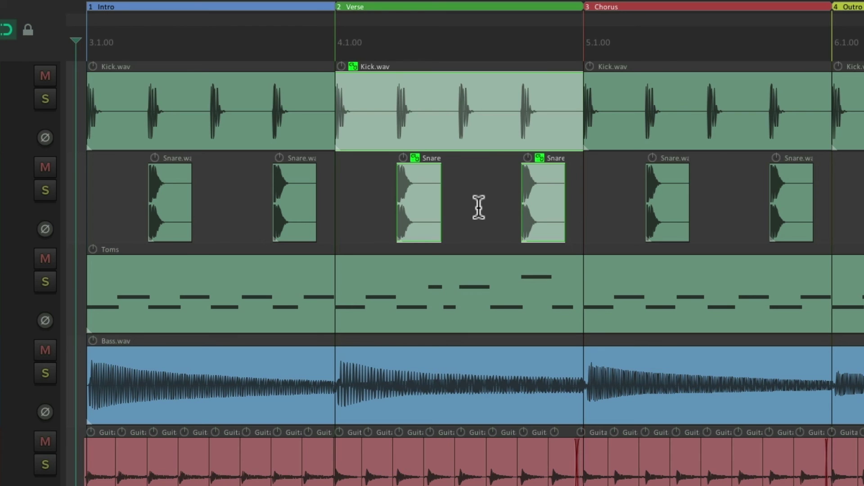
# Step: Try moving and deleting the whole Verse Kick and Snare group, and undo each change
pyautogui.moveTo(434, 120)
pyautogui.mouseDown()
pyautogui.moveTo(540, 128)
pyautogui.moveTo(437, 115)
pyautogui.mouseUp()
pyautogui.hotkey('ctrl', 'z')
pyautogui.press('Delete')
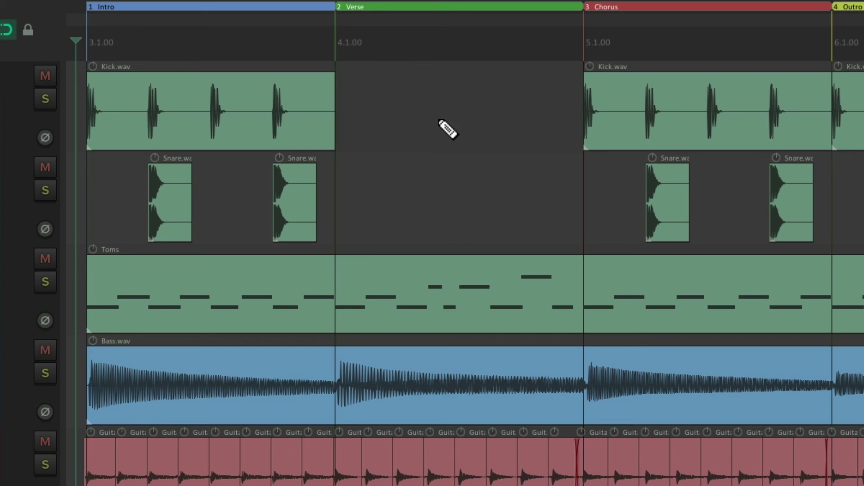
pyautogui.hotkey('ctrl', 'z')
pyautogui.press('Delete')
pyautogui.hotkey('ctrl', 'z')
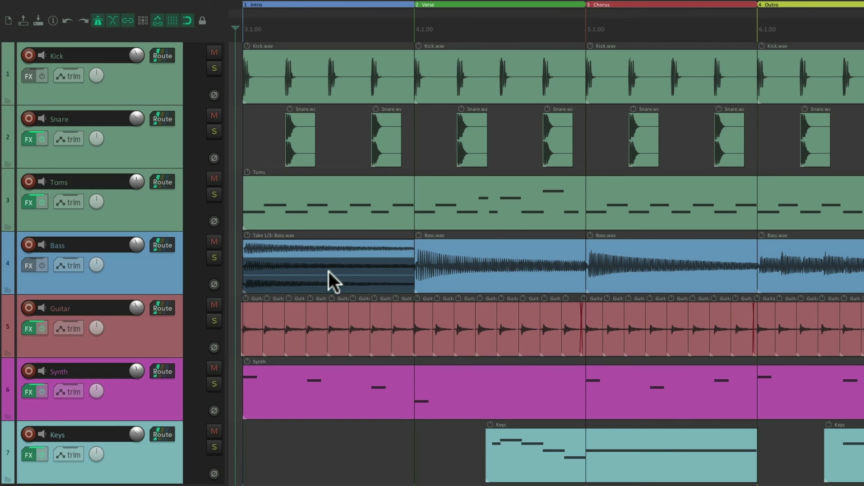
# Step: Enlarge the Bass track's height and activate each of the three takes in its Intro item, returning to take 1
pyautogui.moveTo(168, 295); pyautogui.dragTo(165, 456)
pyautogui.scroll(-3, 293, 342)
pyautogui.scroll(7, 297, 252)
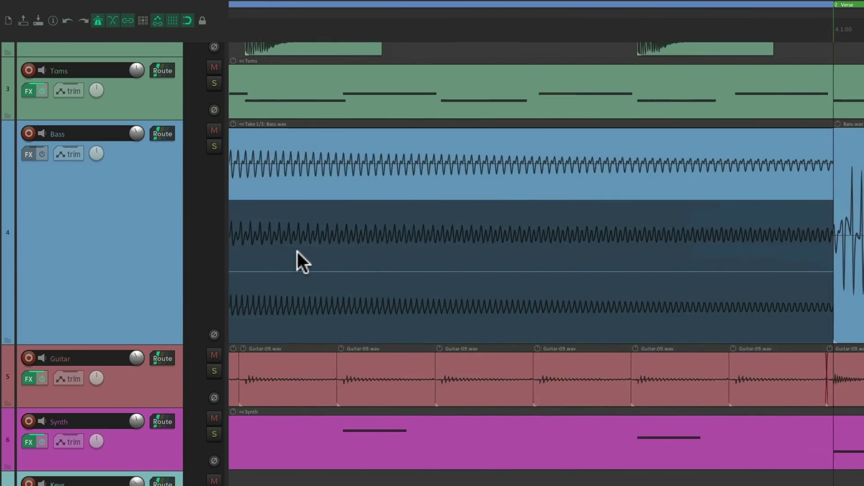
pyautogui.hscroll(-5, 360, 266)
pyautogui.scroll(-1, 418, 275)
pyautogui.hscroll(-1, 442, 270)
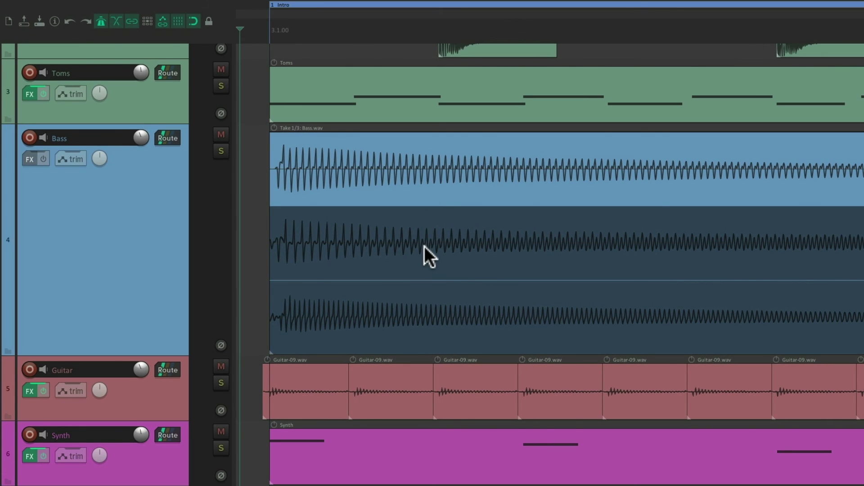
pyautogui.click(390, 150)
pyautogui.click(387, 234)
pyautogui.click(379, 310)
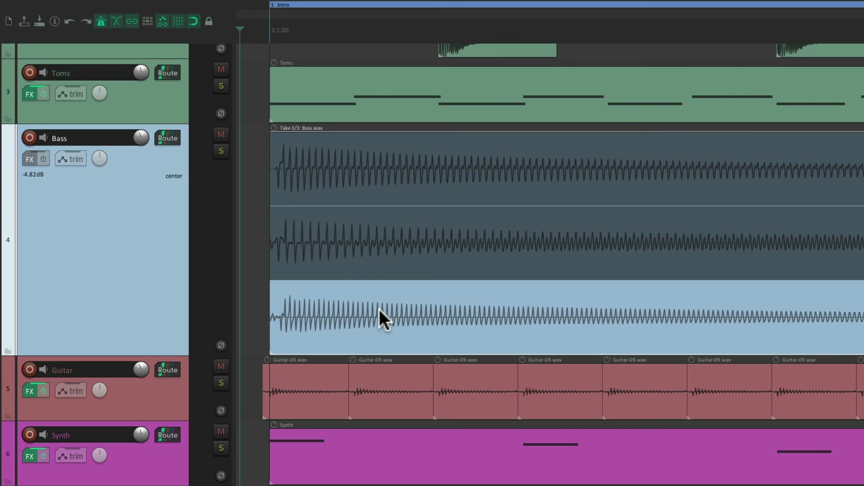
pyautogui.click(406, 150)
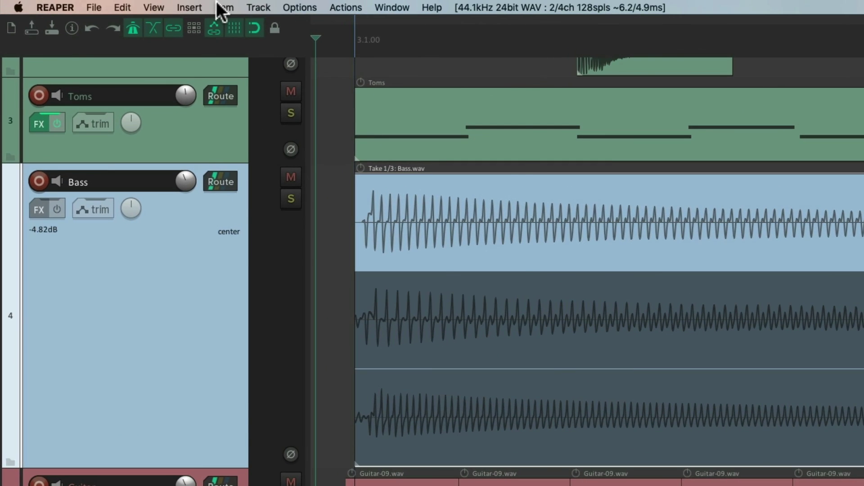
# Step: Review the take commands and cycle forward through the Intro Bass item's takes with Next take, ending on take 2
pyautogui.click(221, 6)
pyautogui.moveTo(149, 229)
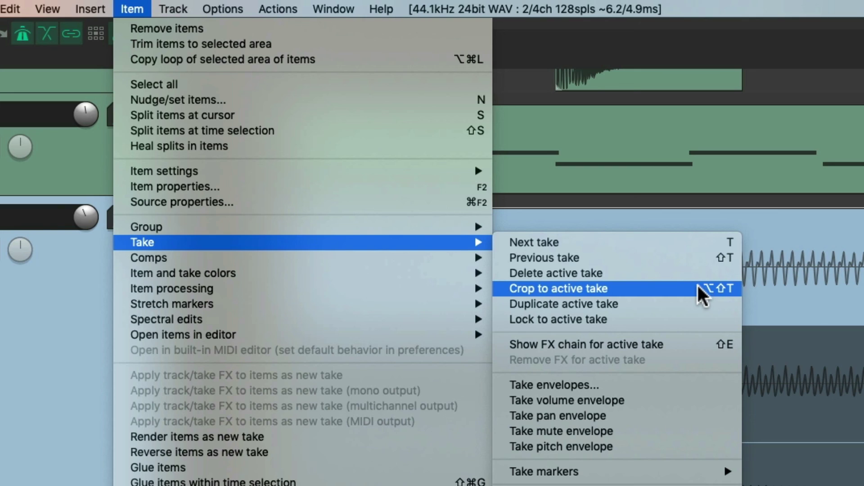
pyautogui.press('t')
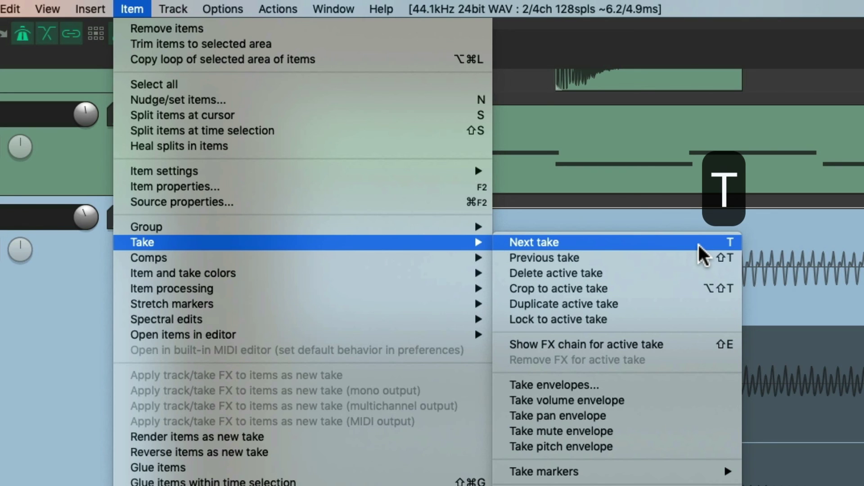
pyautogui.hotkey('shift', 't')
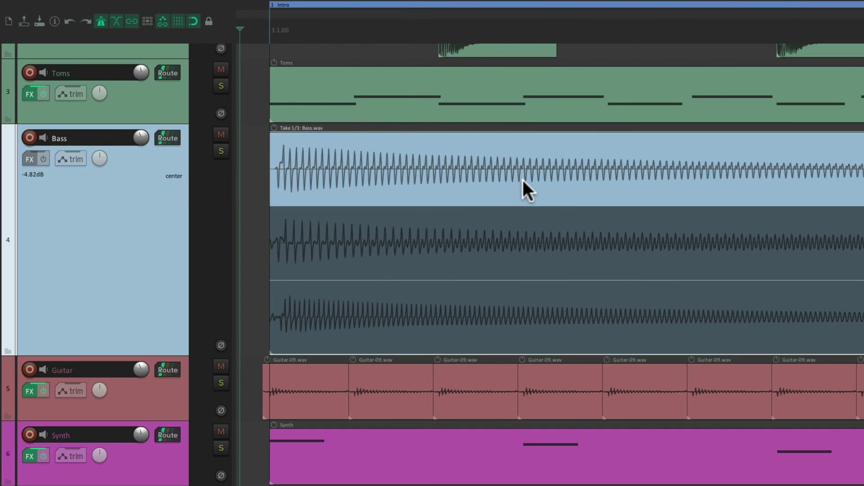
pyautogui.press('t')
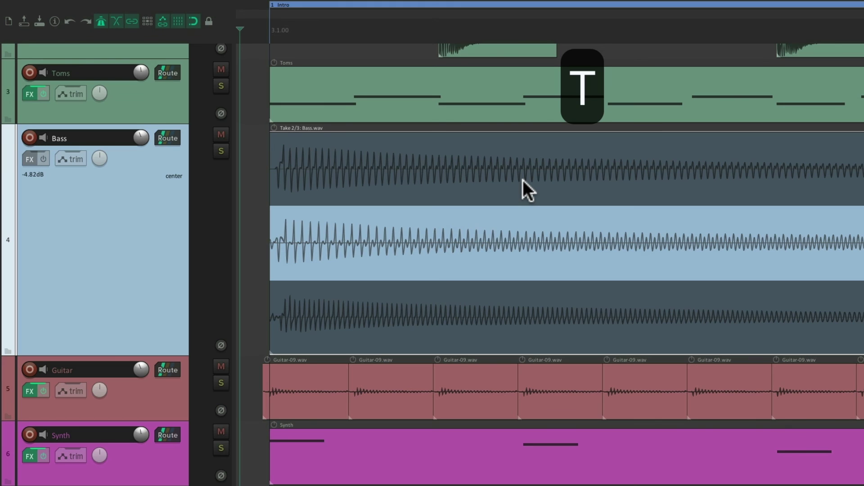
pyautogui.press('t')
pyautogui.press('t')
pyautogui.press('t')
# Step: Cycle backward through the Intro Bass item's takes with Previous take, ending on take 1
pyautogui.hotkey('shift', 't')
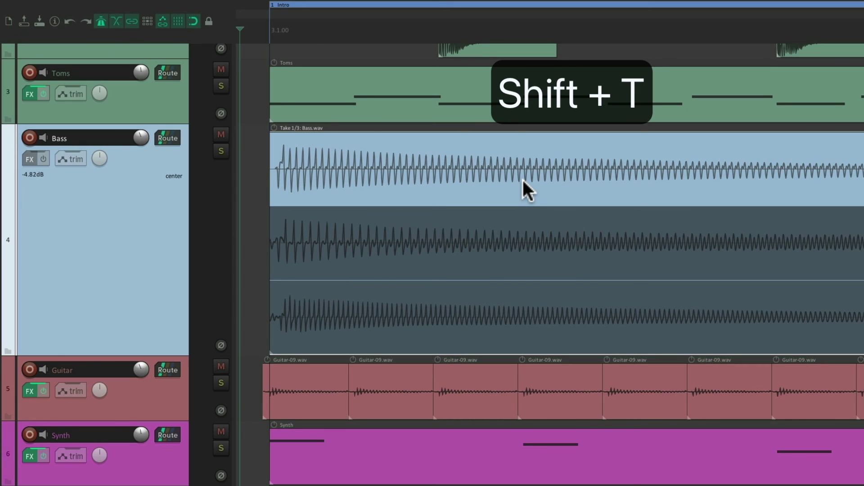
pyautogui.hotkey('shift', 't')
pyautogui.hotkey('shift', 't')
pyautogui.hotkey('shift', 't')
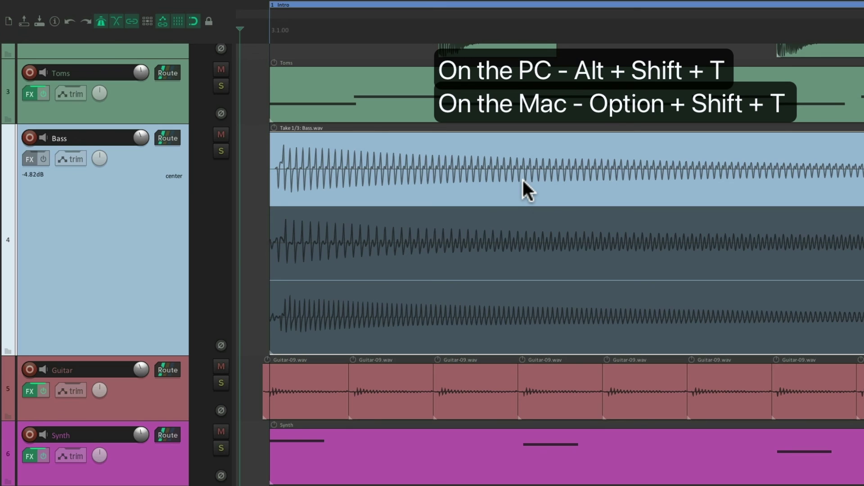
# Step: Crop the Intro Bass item to its active take 1, and undo the crop
pyautogui.hotkey('alt', 'shift', 't')
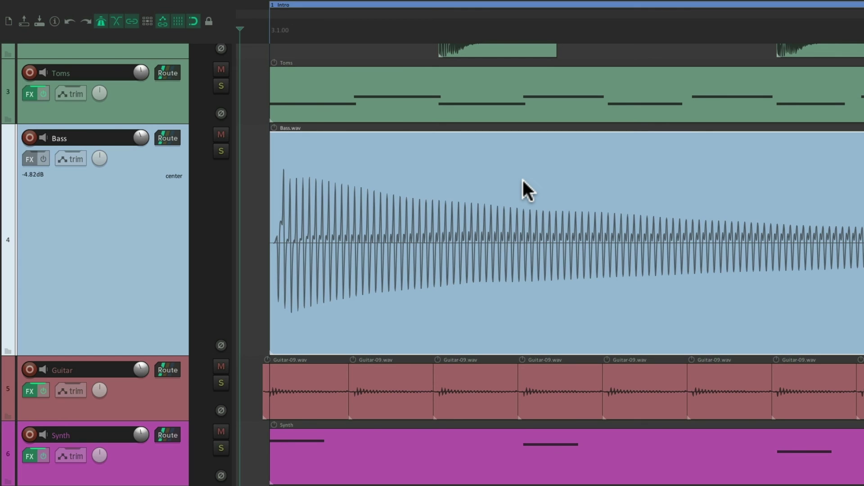
pyautogui.hotkey('ctrl', 'z')
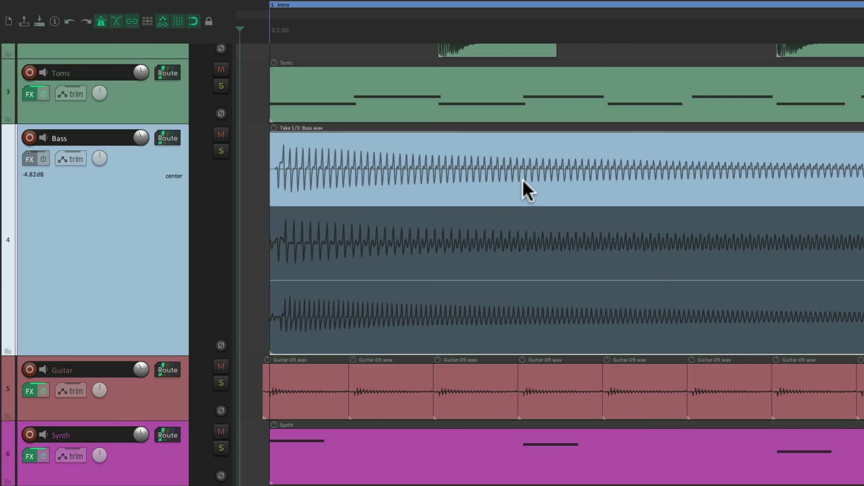
# Step: Activate take 2, take 3 and take 1 of the Intro Bass item in turn
pyautogui.press('y')
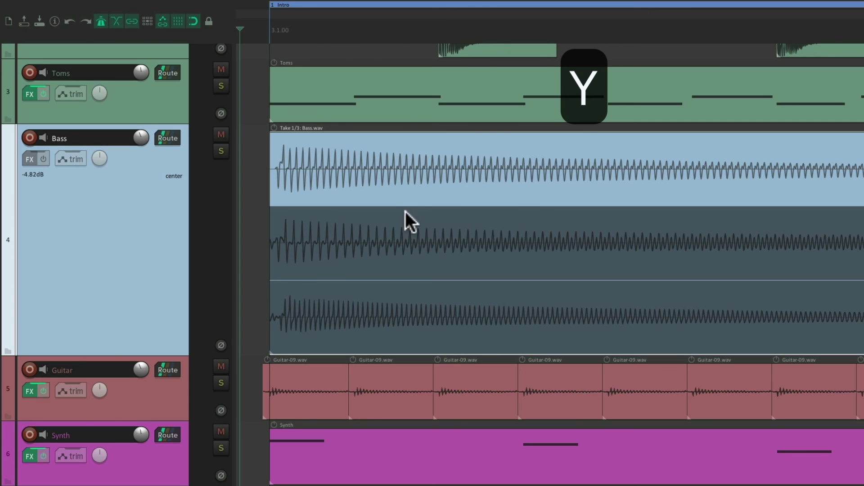
pyautogui.click(378, 220)
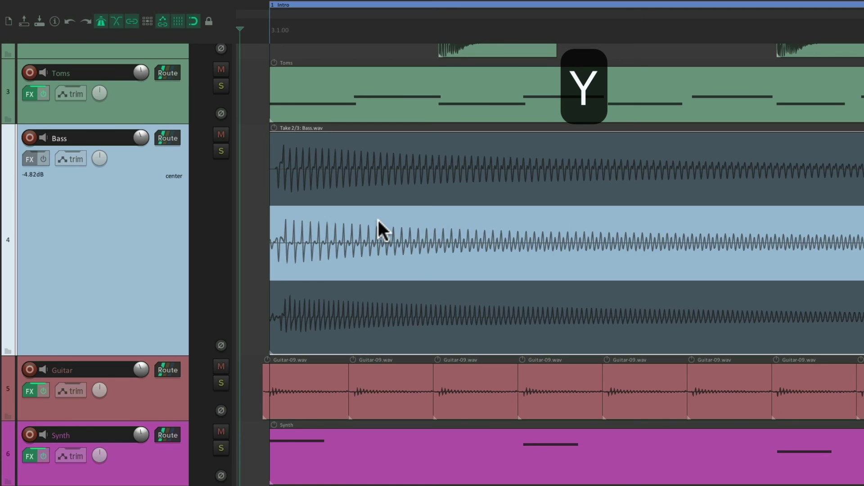
pyautogui.click(399, 288)
pyautogui.click(391, 161)
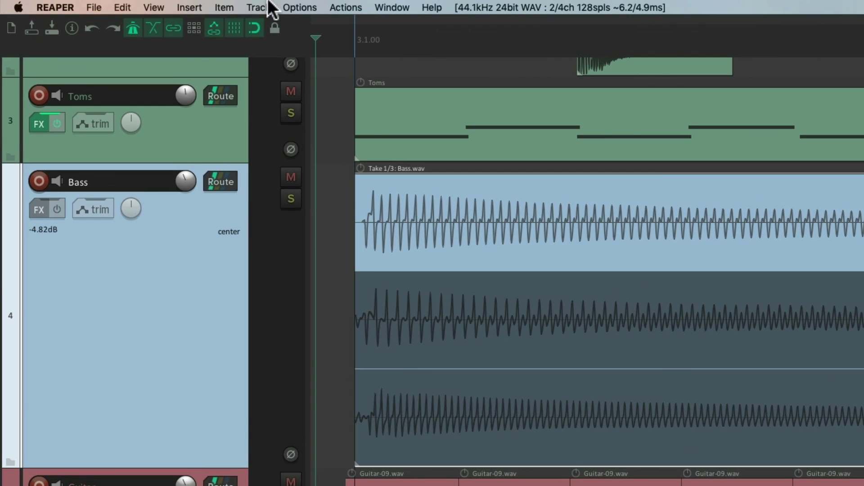
# Step: Add the Cockos ReaEQ effect to active take 1 of the Intro Bass item and close the effect window
pyautogui.click(228, 6)
pyautogui.moveTo(206, 207)
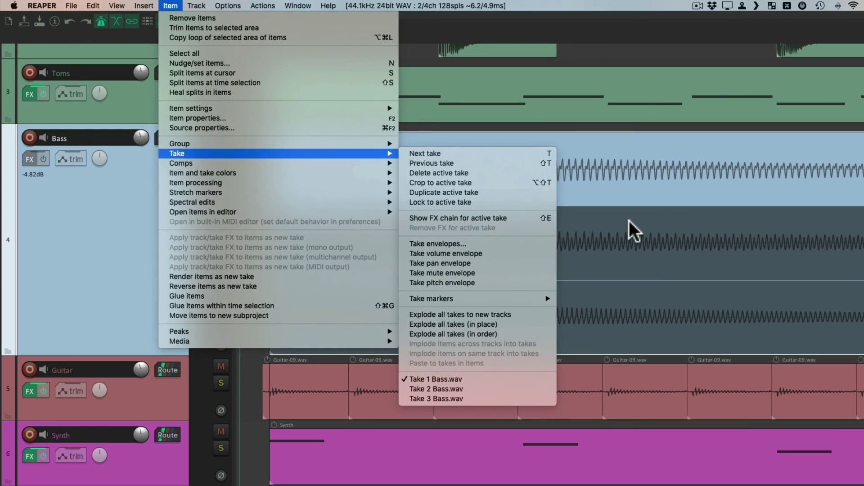
pyautogui.click(629, 220)
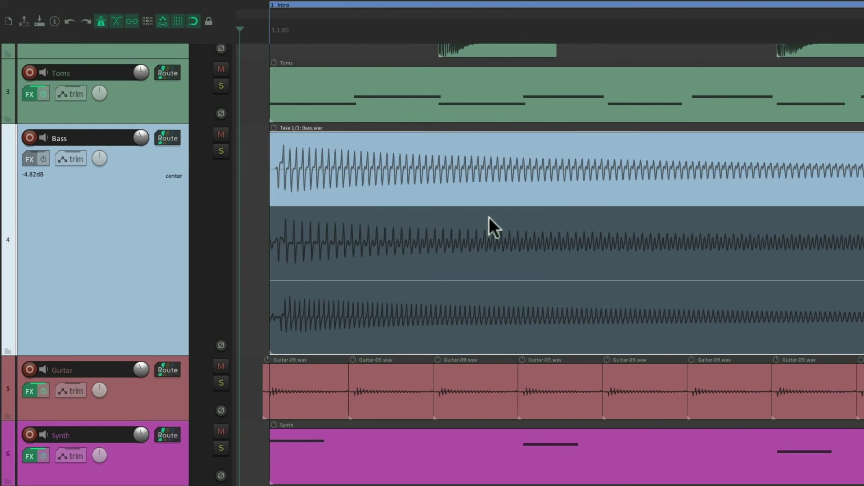
pyautogui.hotkey('shift', 'e')
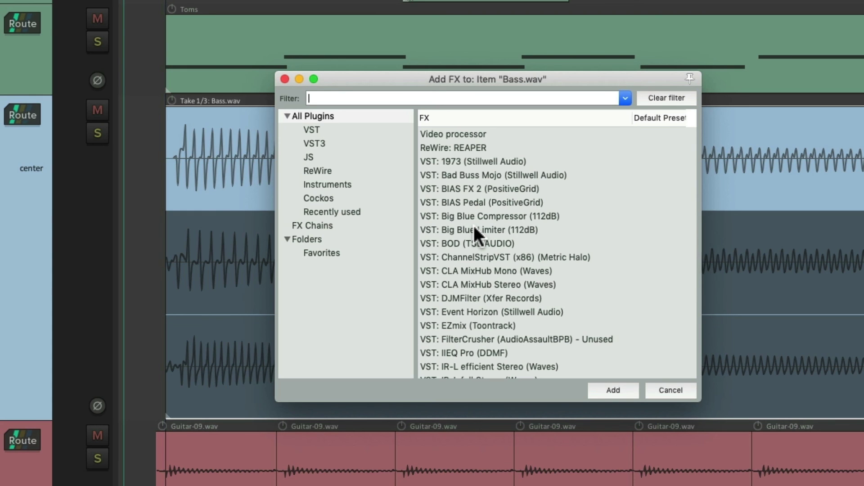
pyautogui.click(370, 197)
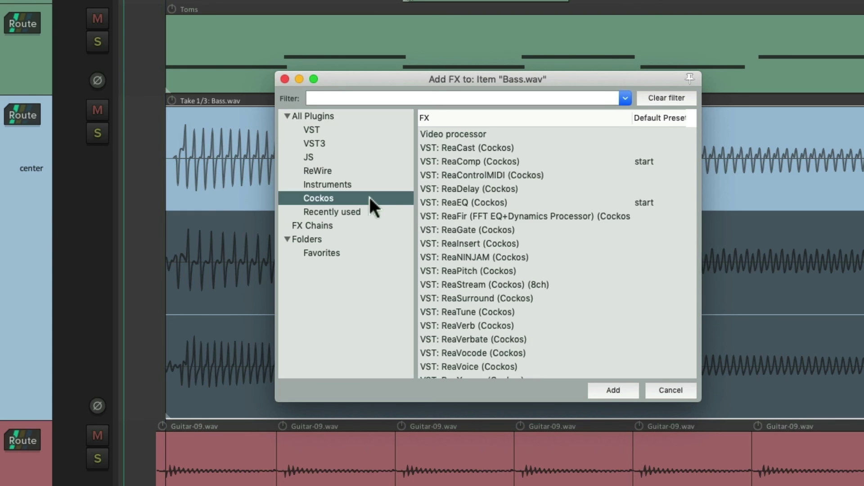
pyautogui.doubleClick(481, 202)
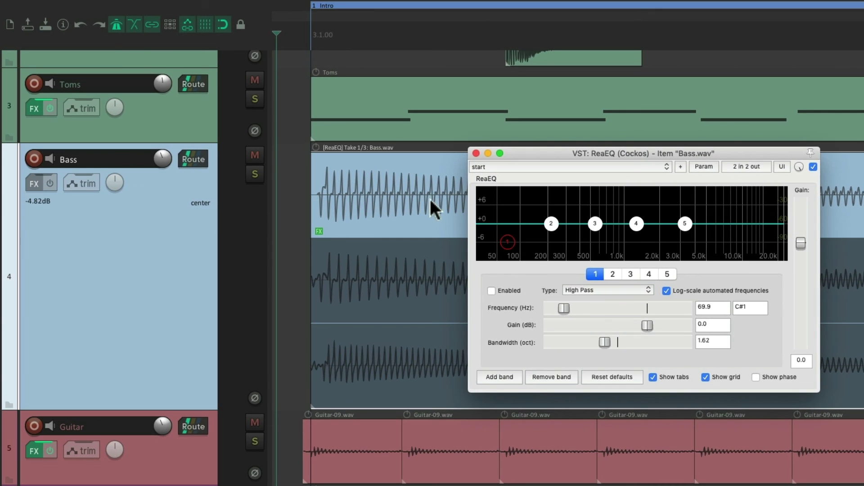
pyautogui.click(476, 153)
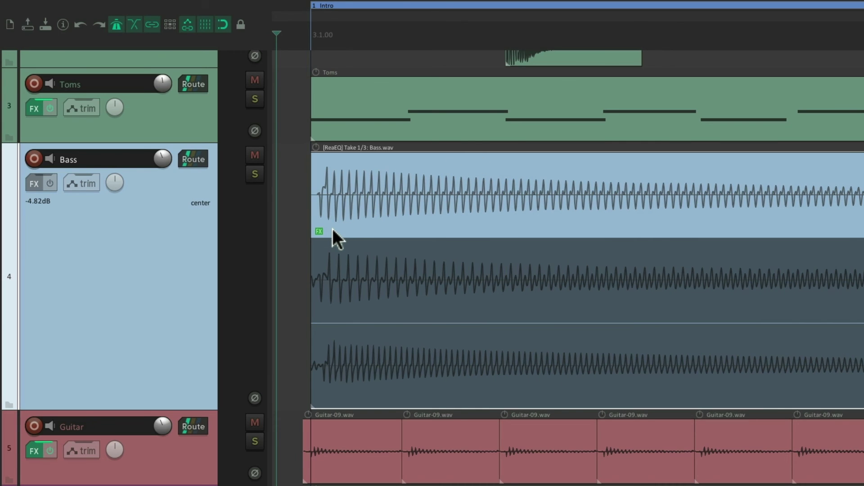
# Step: Switch the Intro Bass item to take 2 and on to take 3
pyautogui.click(331, 272)
pyautogui.click(328, 327)
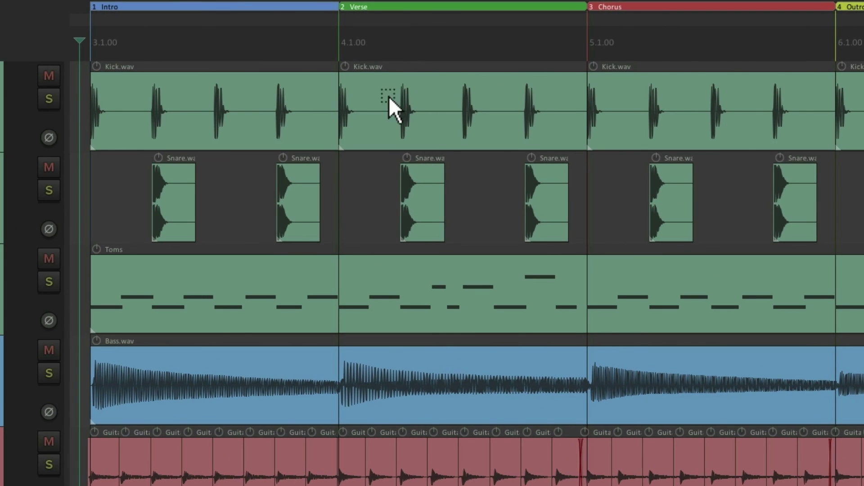
# Step: Normalize the kick and snare items in the Verse individually and undo it, repeat with common gain, and undo that as well
pyautogui.moveTo(476, 67); pyautogui.dragTo(580, 123)
pyautogui.moveTo(538, 181); pyautogui.dragTo(538, 181)
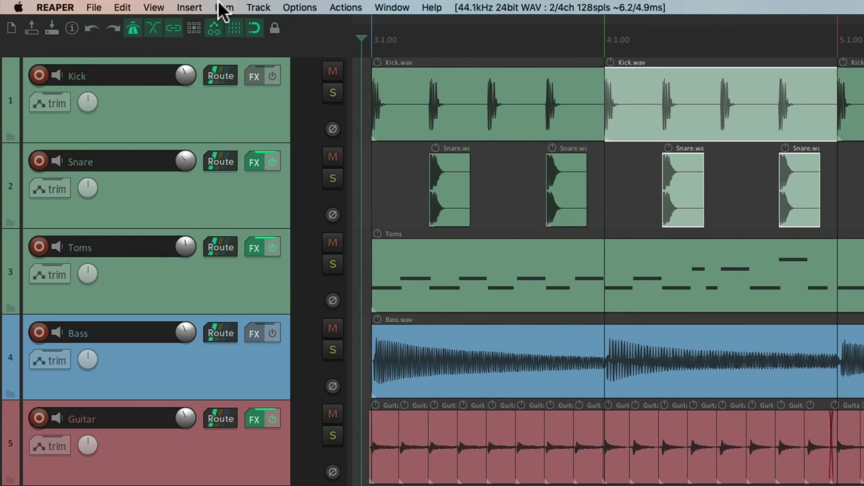
pyautogui.click(225, 8)
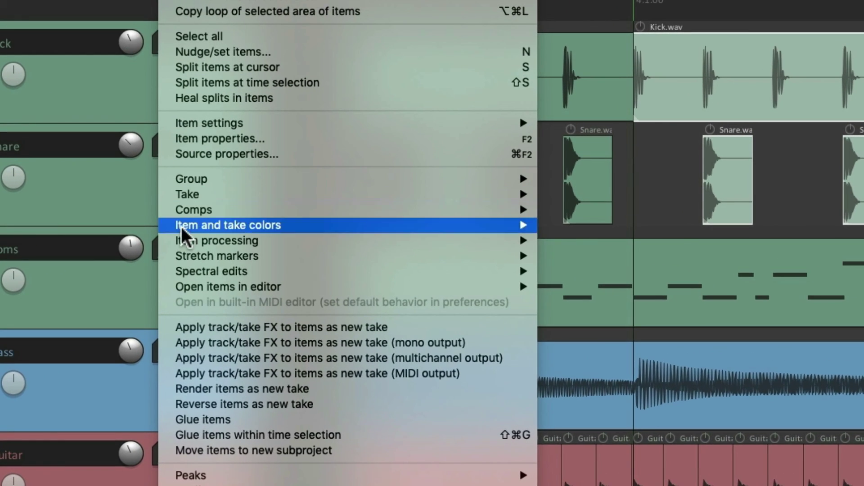
pyautogui.moveTo(217, 241)
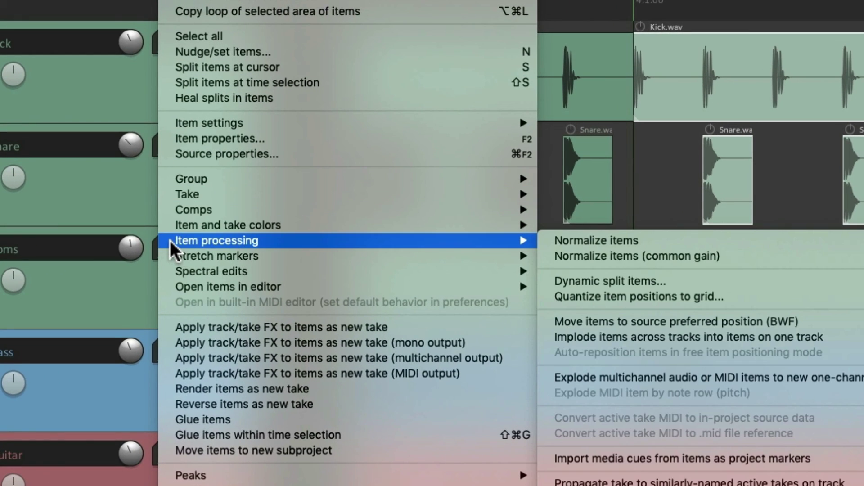
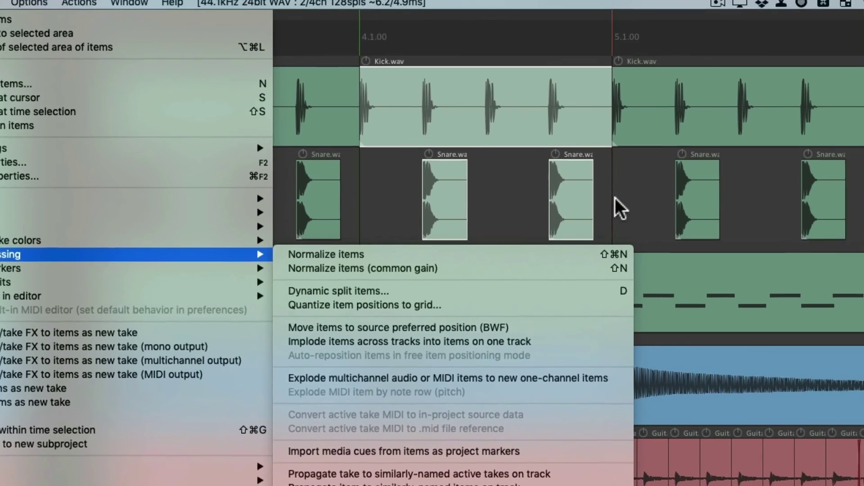
pyautogui.click(703, 180)
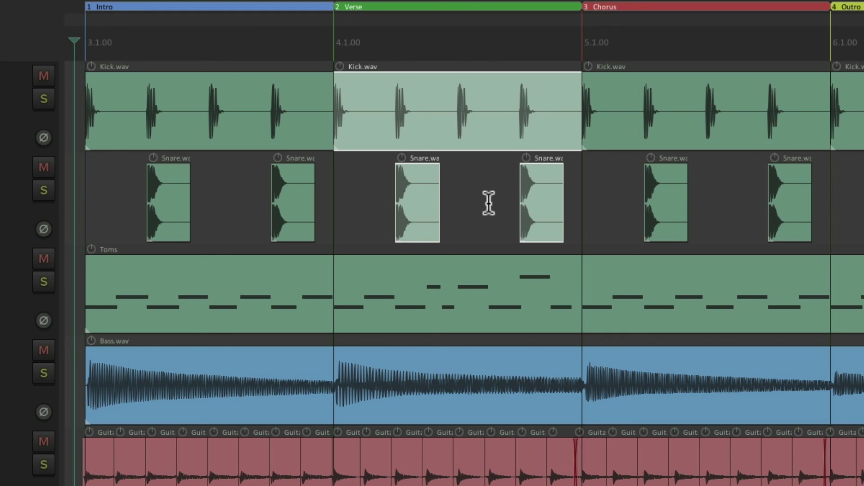
pyautogui.hotkey('shift', 'n')
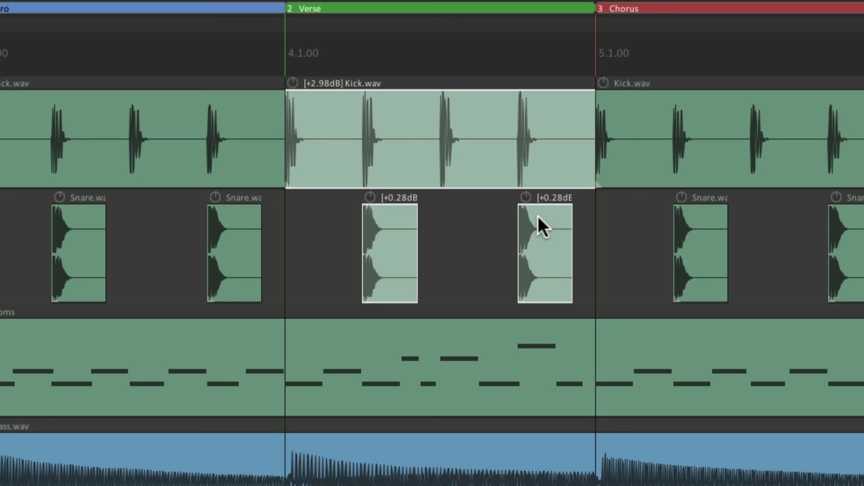
pyautogui.press('super+z')
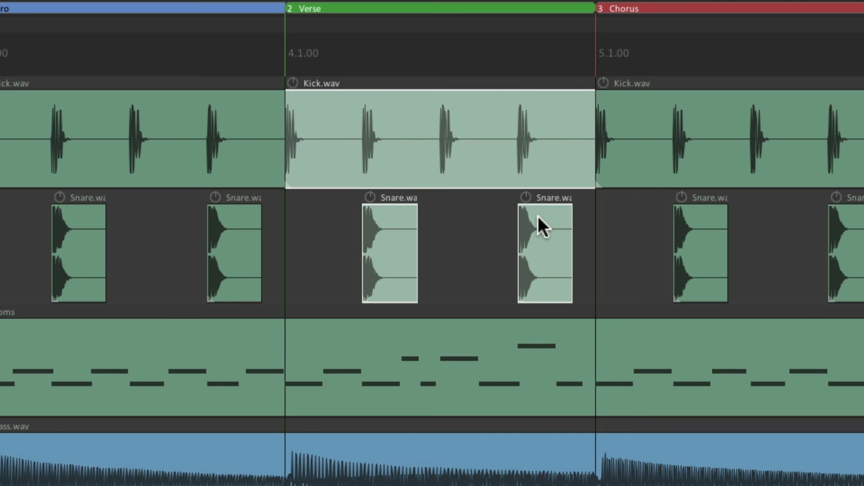
pyautogui.hotkey('shift', 'n')
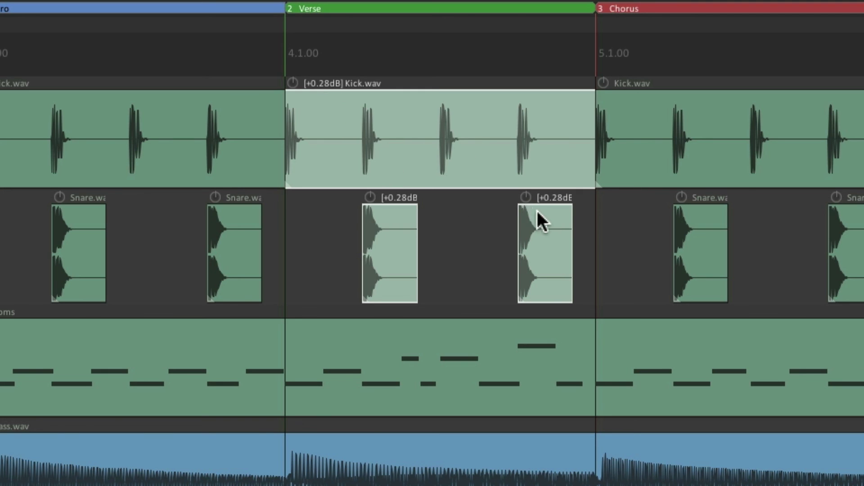
pyautogui.press('super+z')
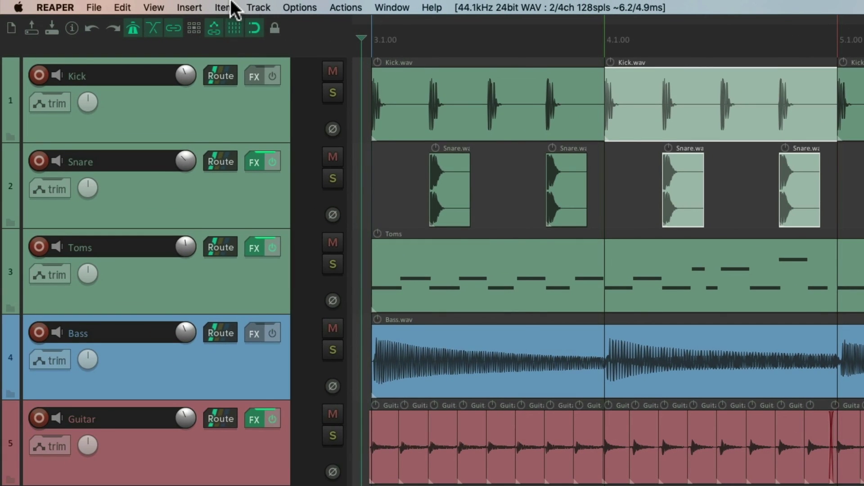
# Step: Open the Dynamic split items settings for the selected kick and snare items and cancel without splitting
pyautogui.click(234, 8)
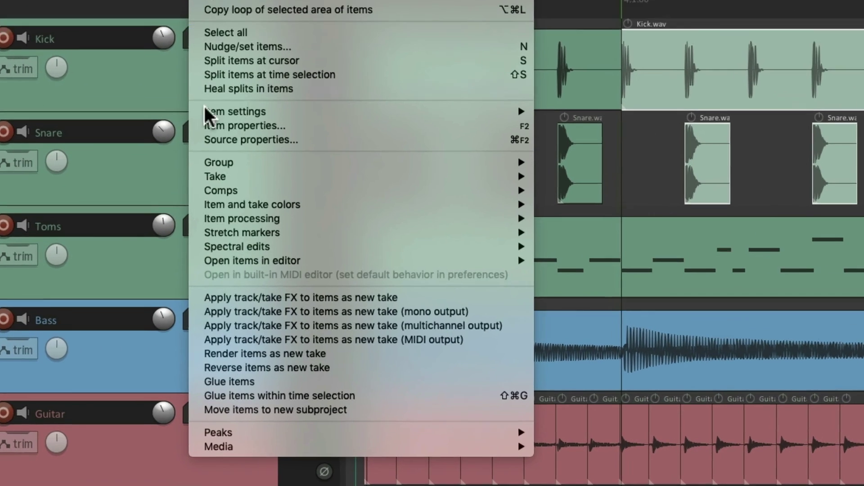
pyautogui.moveTo(214, 243)
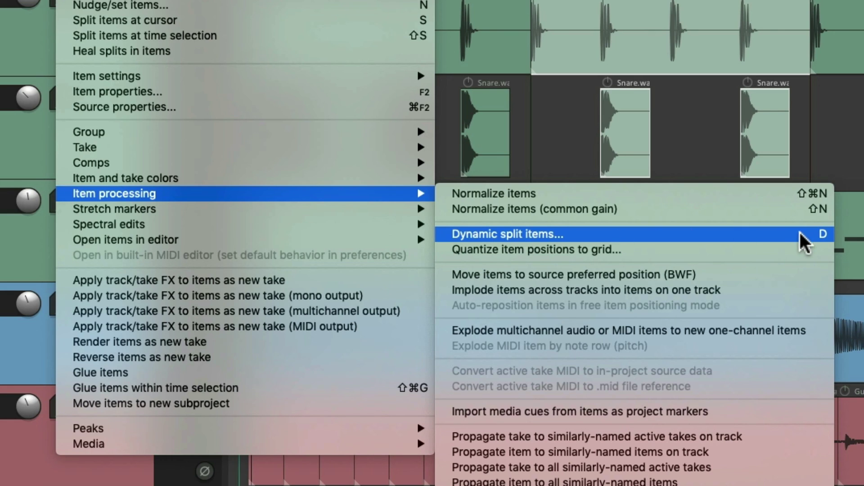
pyautogui.press('d')
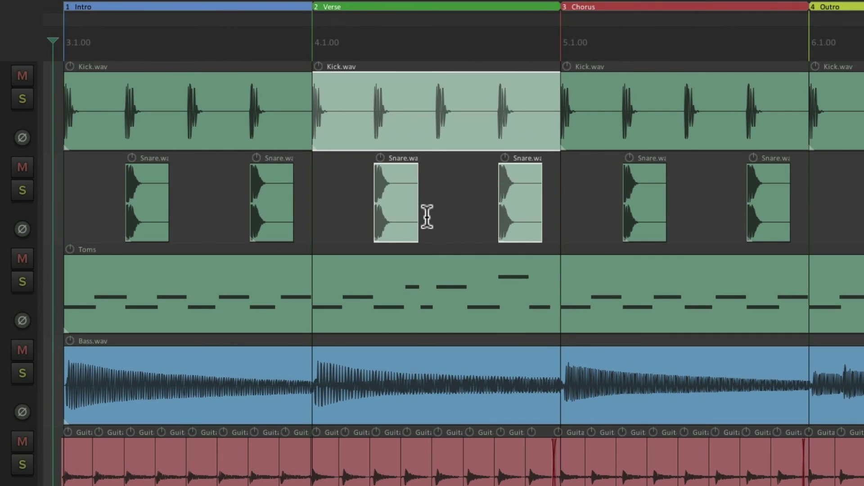
pyautogui.press('d')
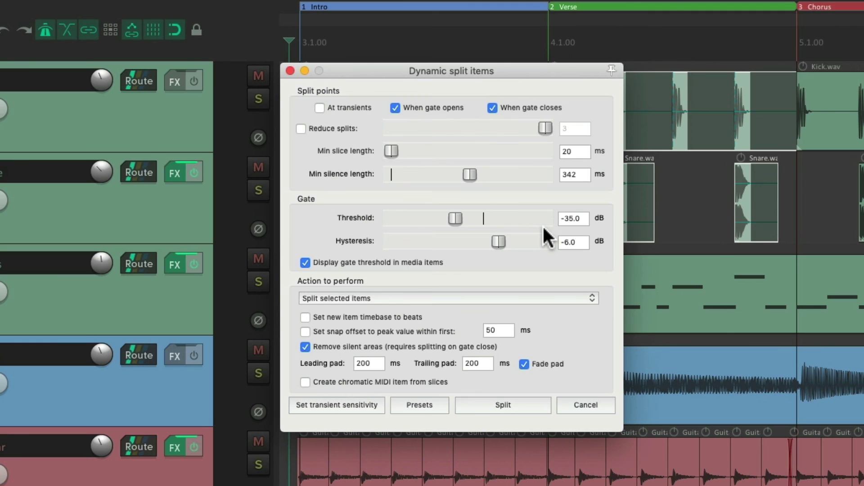
pyautogui.press('Escape')
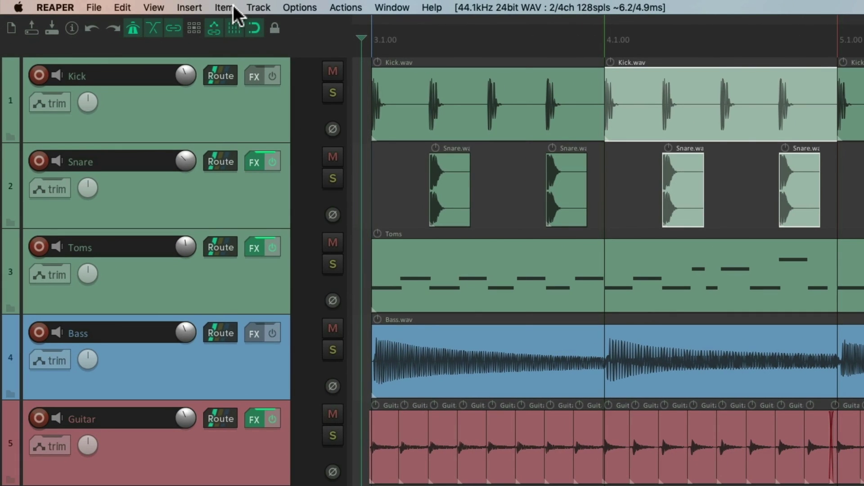
# Step: Add three stretch markers to the Verse kick item, just before its second, third and fourth hits
pyautogui.click(185, 8)
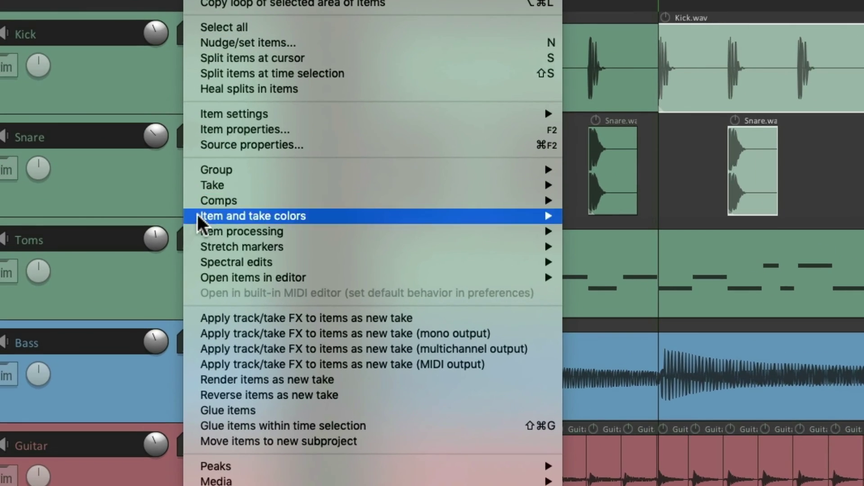
pyautogui.moveTo(216, 254)
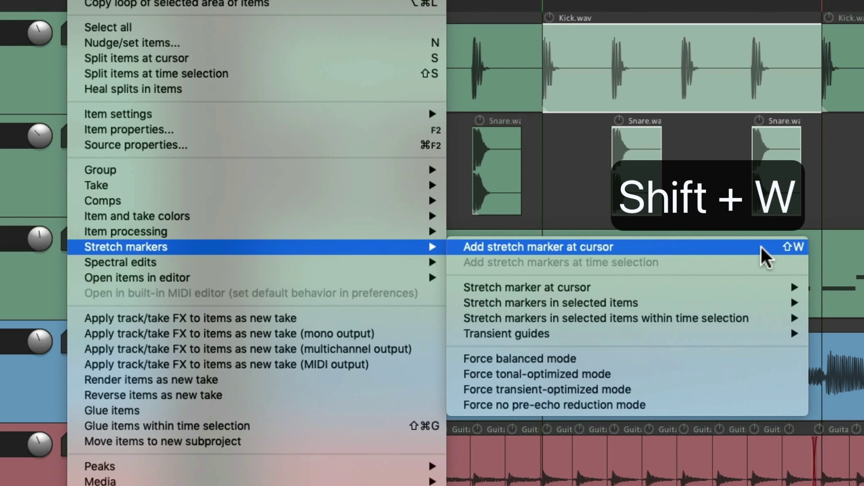
pyautogui.click(818, 175)
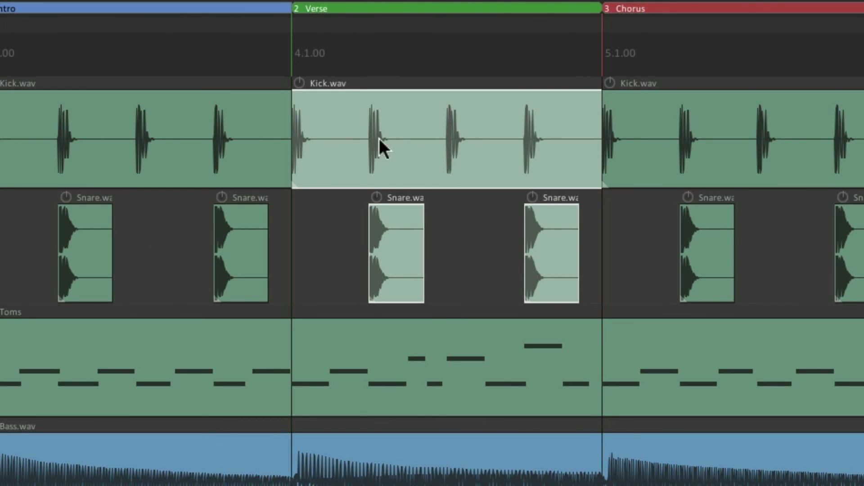
pyautogui.click(357, 145)
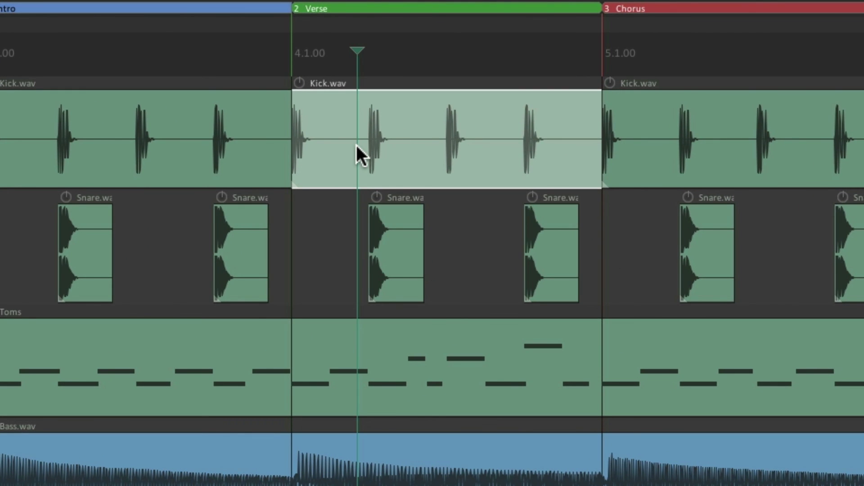
pyautogui.hotkey('shift', 'w')
pyautogui.click(434, 147)
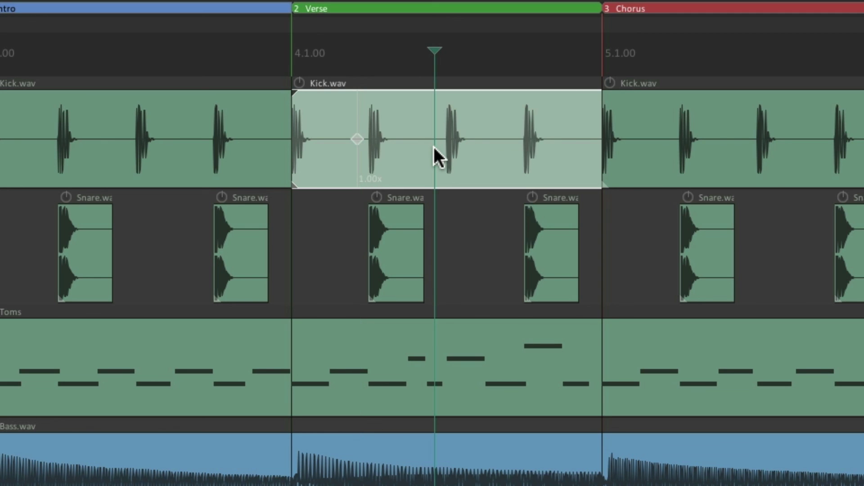
pyautogui.hotkey('shift', 'w')
pyautogui.click(512, 148)
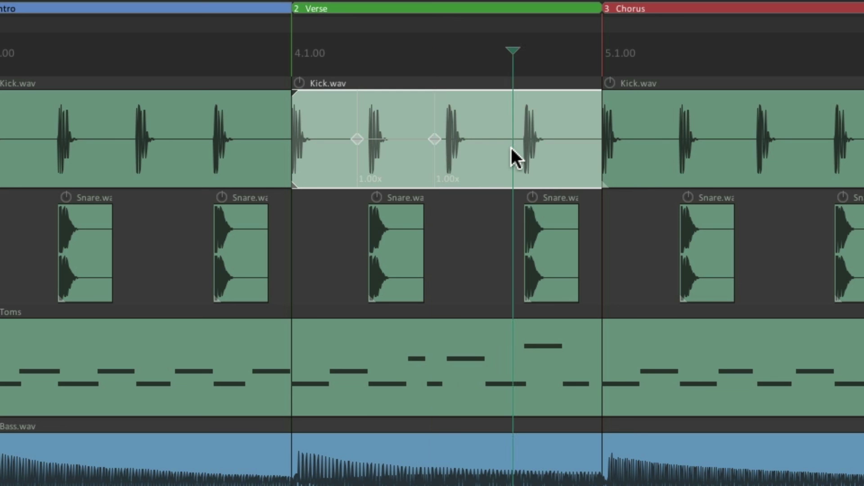
pyautogui.hotkey('shift', 'w')
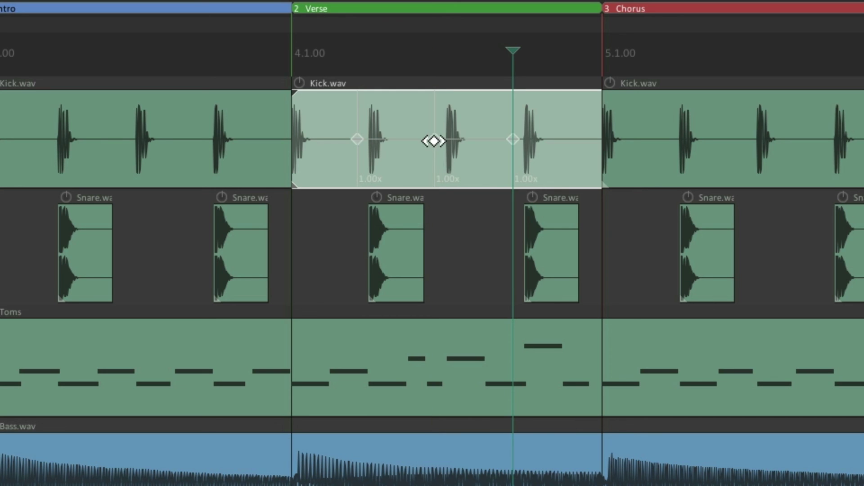
# Step: Move the three stretch markers in the Verse kick item slightly earlier, shifting the hits after them
pyautogui.moveTo(431, 145)
pyautogui.mouseDown()
pyautogui.moveTo(452, 143)
pyautogui.moveTo(399, 144)
pyautogui.moveTo(464, 145)
pyautogui.moveTo(421, 145)
pyautogui.mouseUp()
pyautogui.moveTo(360, 142)
pyautogui.mouseDown()
pyautogui.moveTo(328, 141)
pyautogui.moveTo(353, 141)
pyautogui.moveTo(341, 141)
pyautogui.mouseUp()
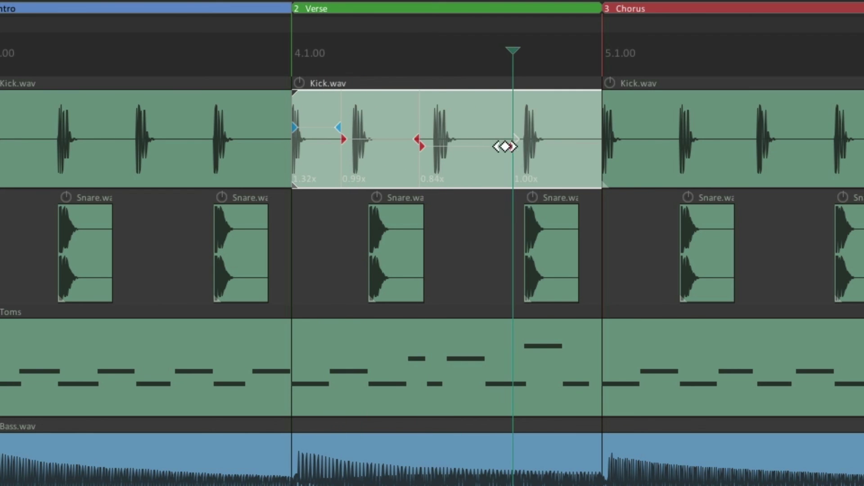
pyautogui.moveTo(506, 147)
pyautogui.mouseDown()
pyautogui.moveTo(469, 149)
pyautogui.moveTo(512, 147)
pyautogui.moveTo(469, 148)
pyautogui.moveTo(489, 149)
pyautogui.mouseUp()
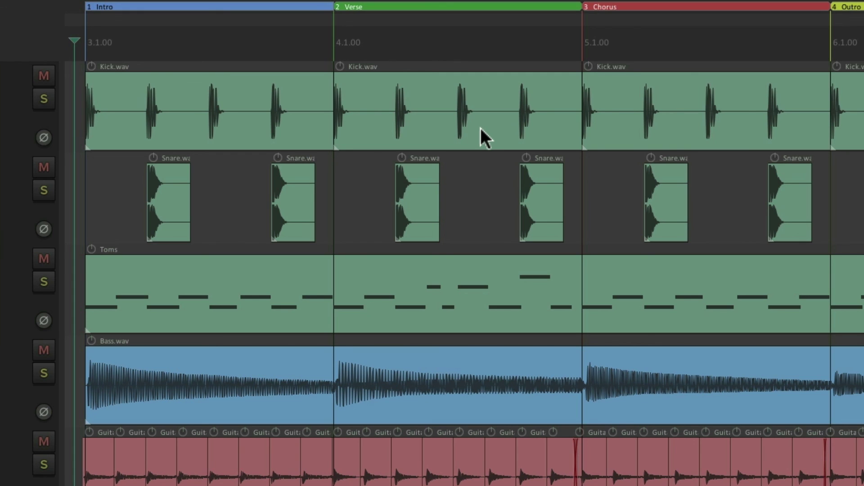
# Step: Select the Verse kick item and display the command for opening items in the external editor Audacity.app
pyautogui.click(417, 90)
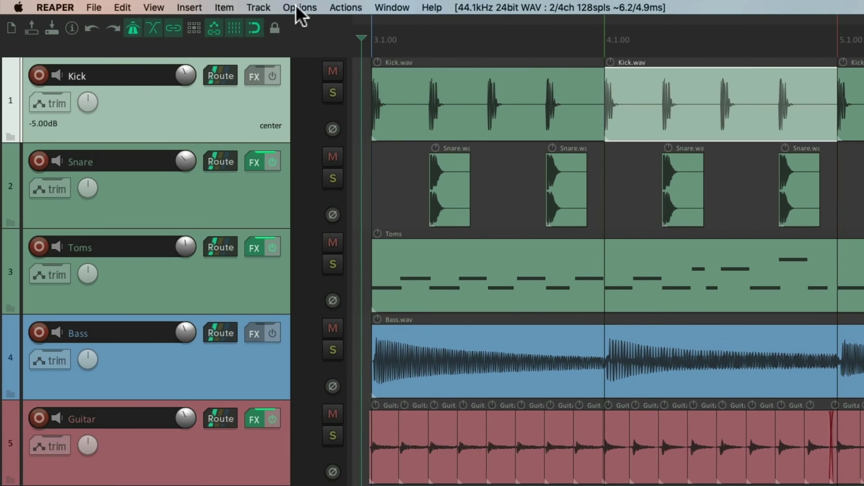
pyautogui.click(225, 8)
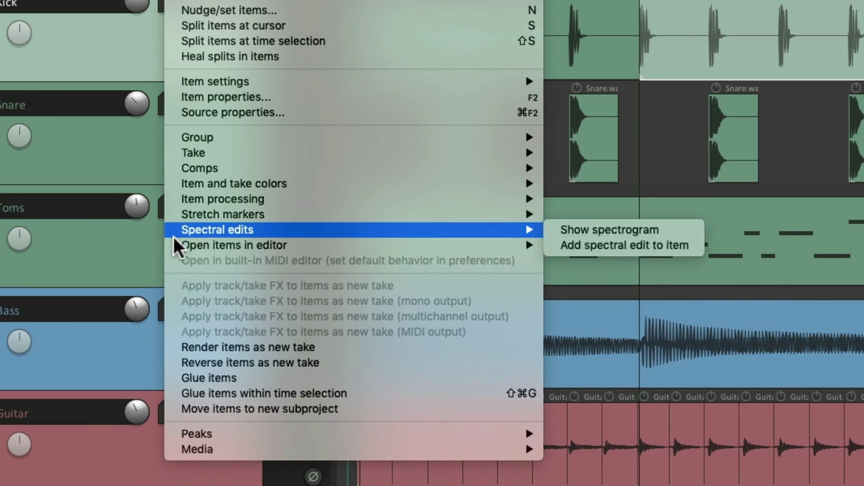
pyautogui.moveTo(217, 281)
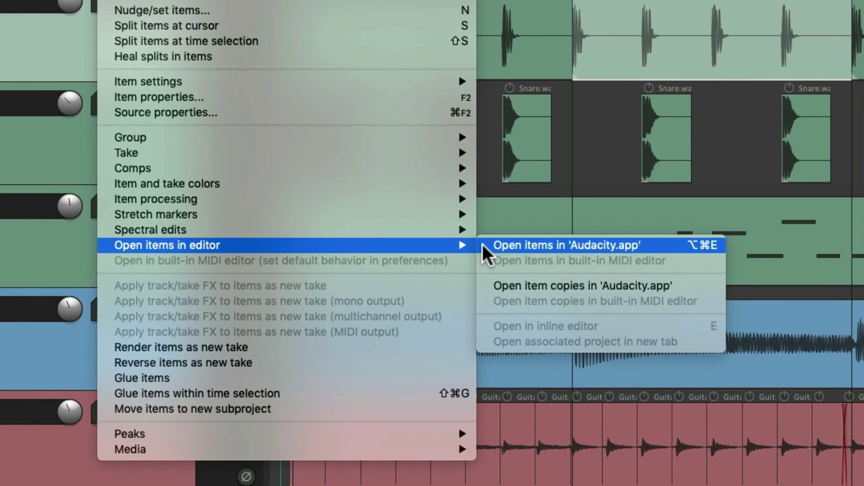
pyautogui.click(566, 246)
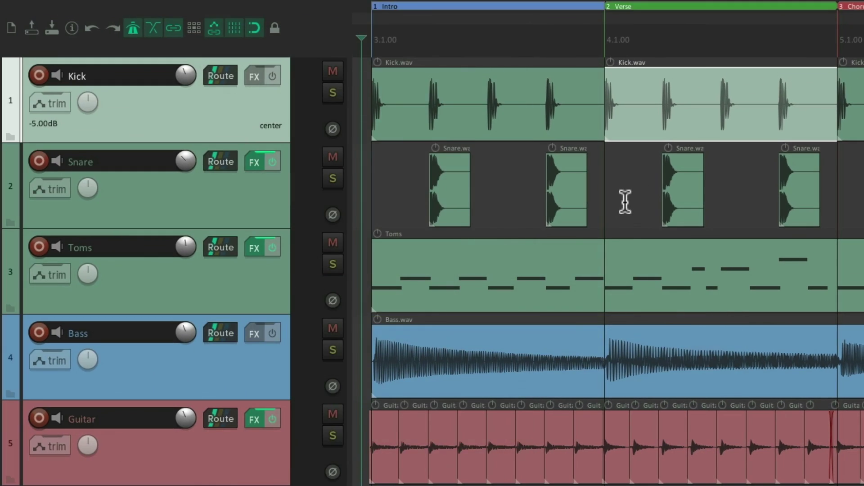
# Step: Examine the External Editors preferences with the default primary editor entry, and close the preferences
pyautogui.press('super+comma')
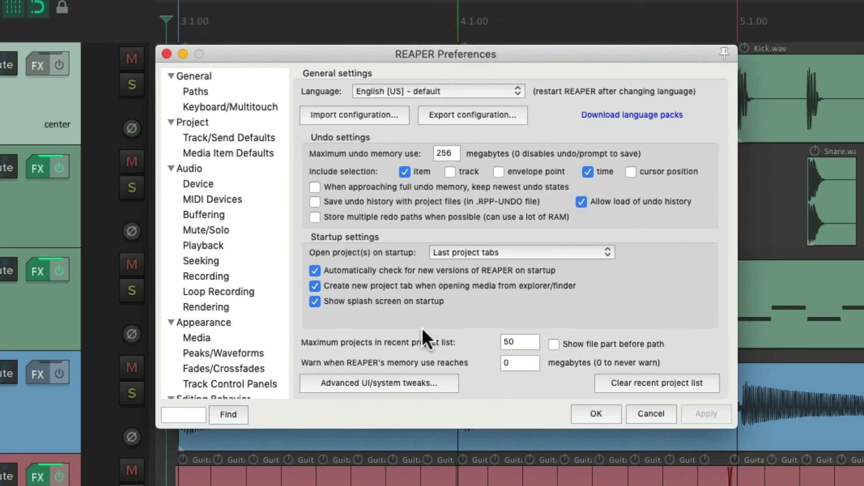
pyautogui.scroll(-5, 421, 221)
pyautogui.scroll(-3, 239, 243)
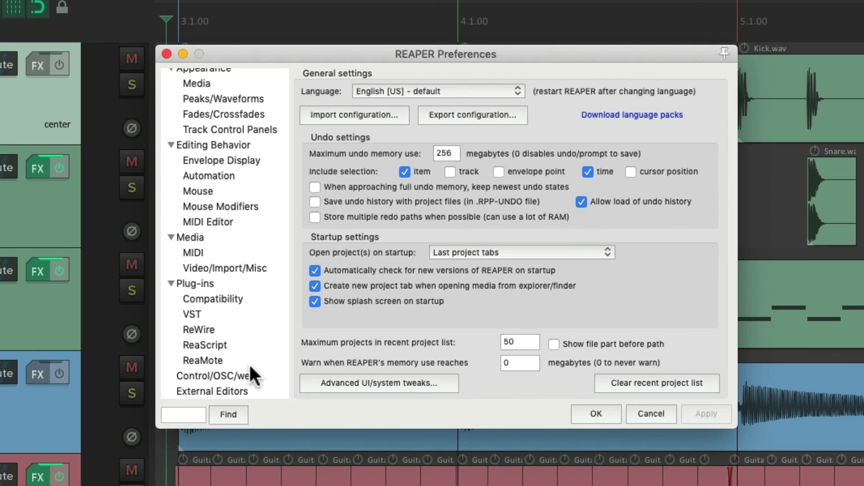
pyautogui.click(255, 392)
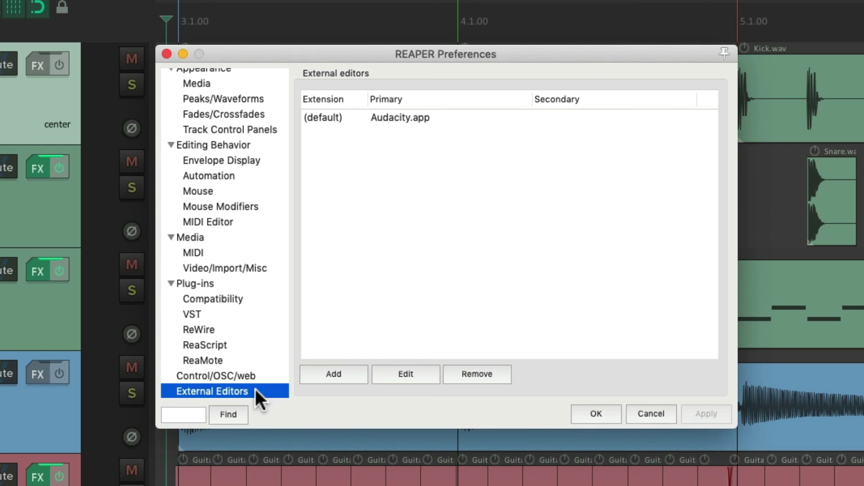
pyautogui.click(460, 121)
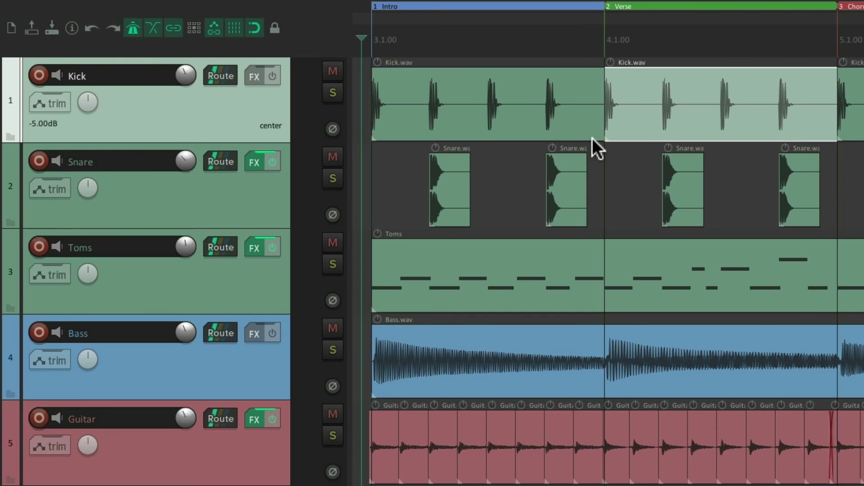
# Step: Review the commands for opening the selected kick item or its copy in an editor, and dismiss them
pyautogui.moveTo(259, 4)
pyautogui.click(223, 7)
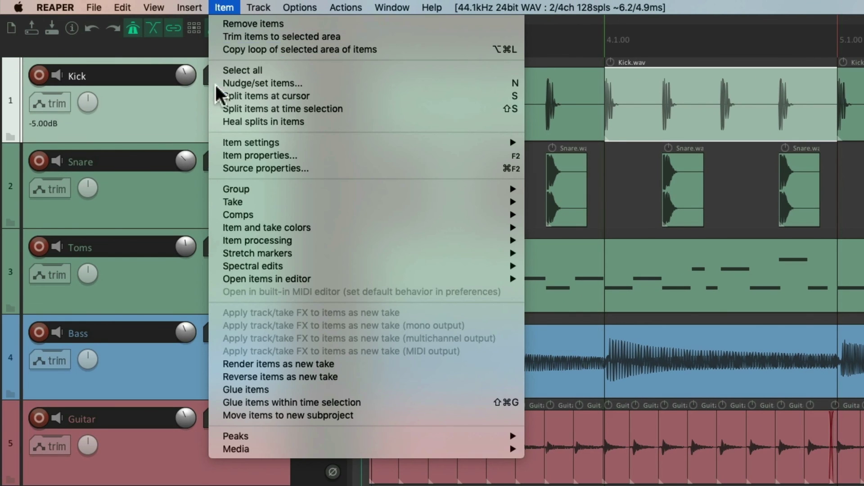
pyautogui.moveTo(485, 286)
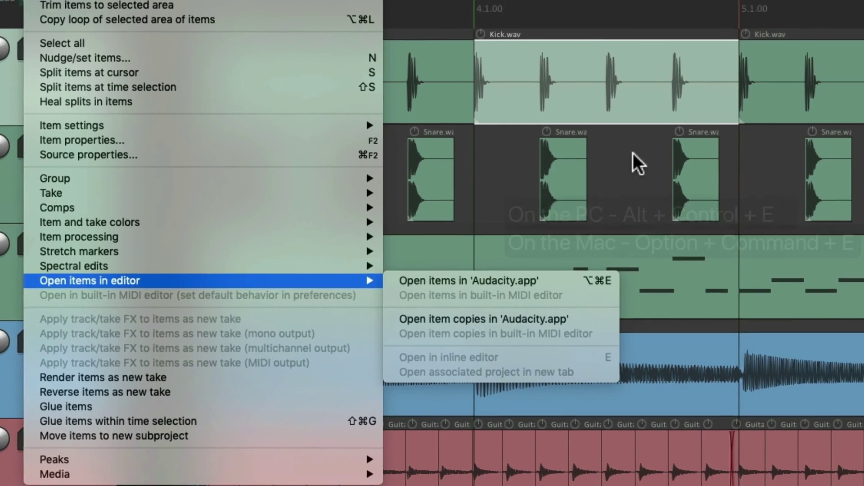
pyautogui.click(716, 86)
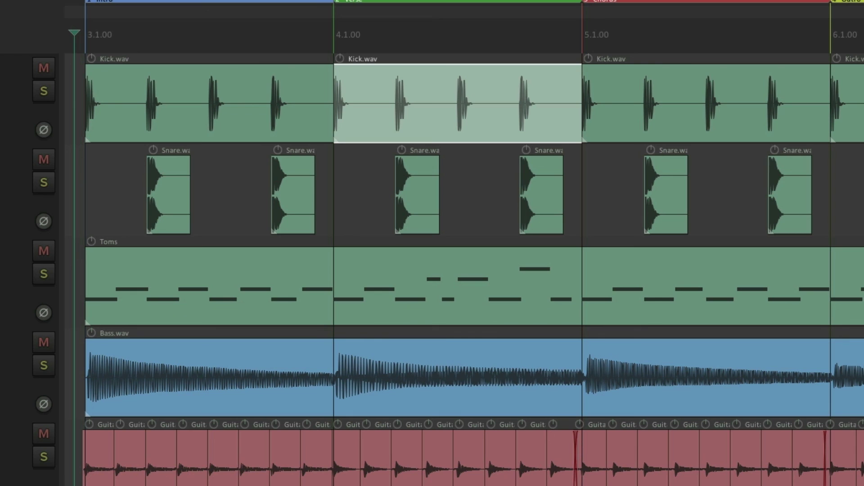
# Step: Open the Toms MIDI item in the MIDI editor to view its notes, and close the editor
pyautogui.click(229, 279)
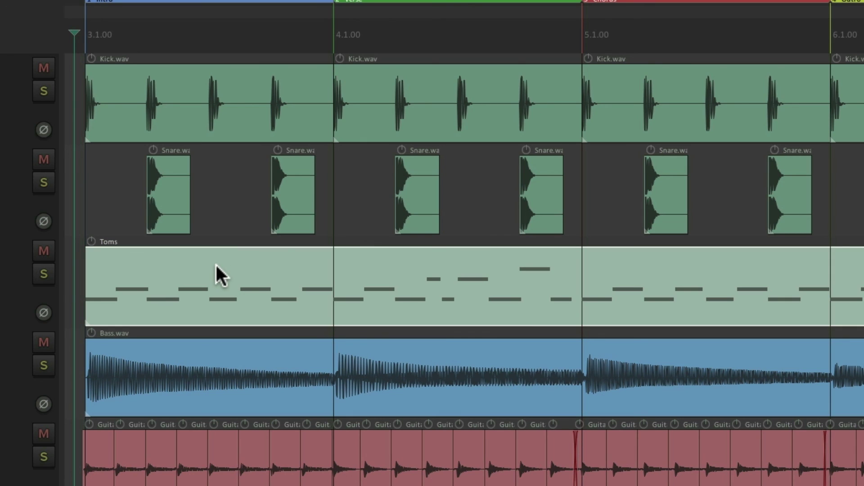
pyautogui.doubleClick(216, 265)
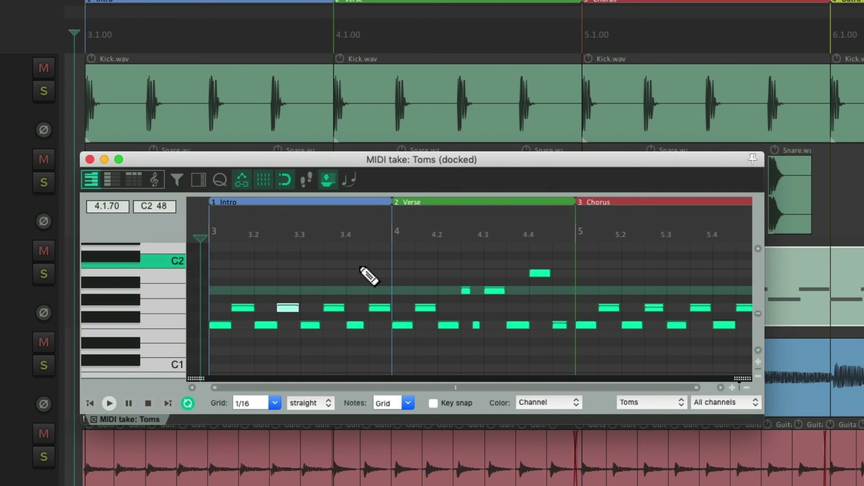
pyautogui.press('Escape')
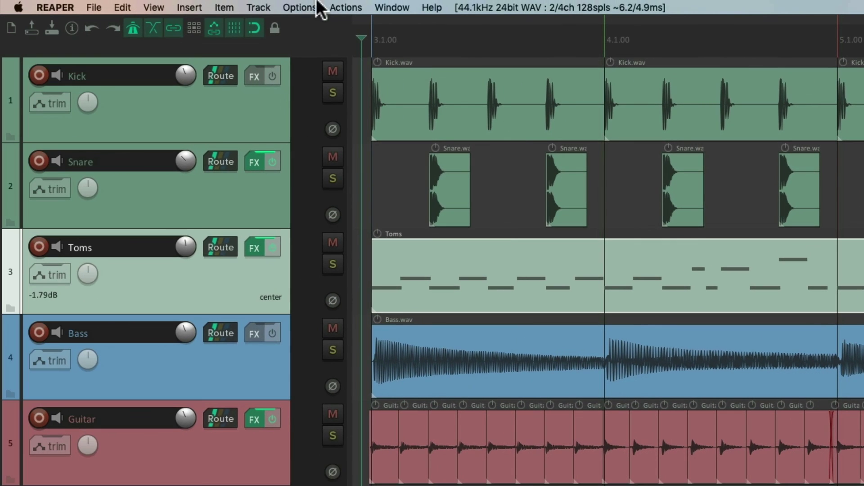
# Step: Open the Toms item in the inline editor, move the Intro's third upper-row note up in pitch, and close the inline editor
pyautogui.click(231, 6)
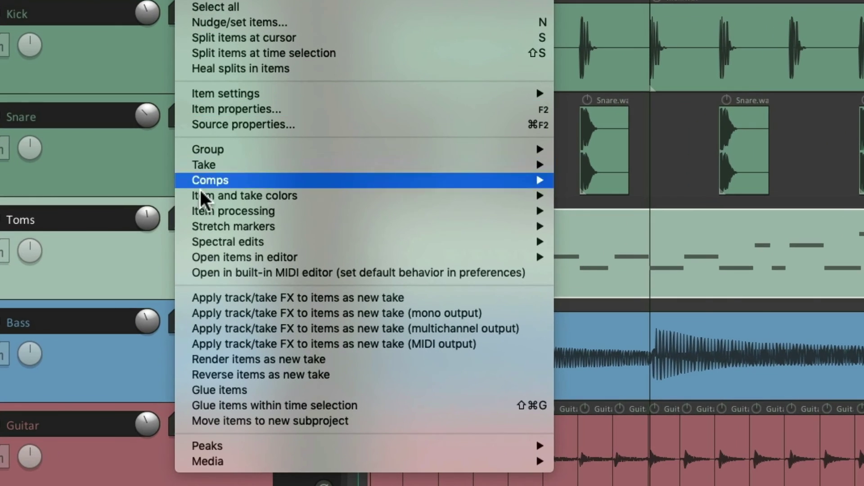
pyautogui.moveTo(214, 277)
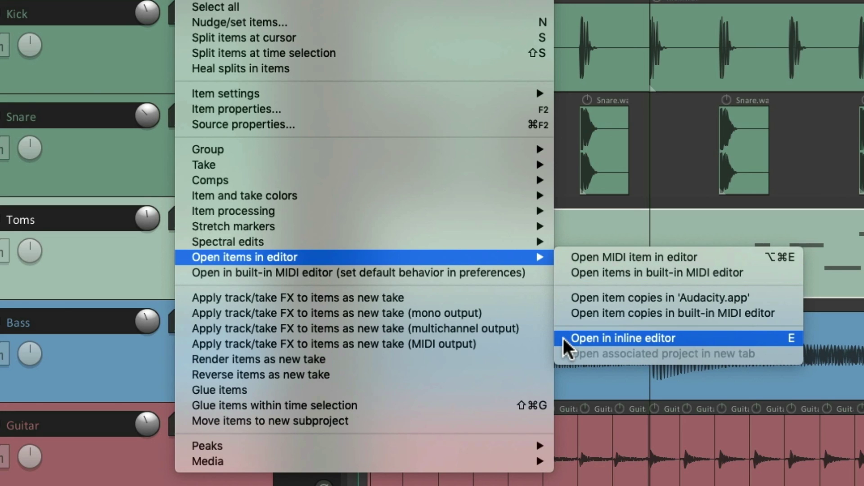
pyautogui.press('e')
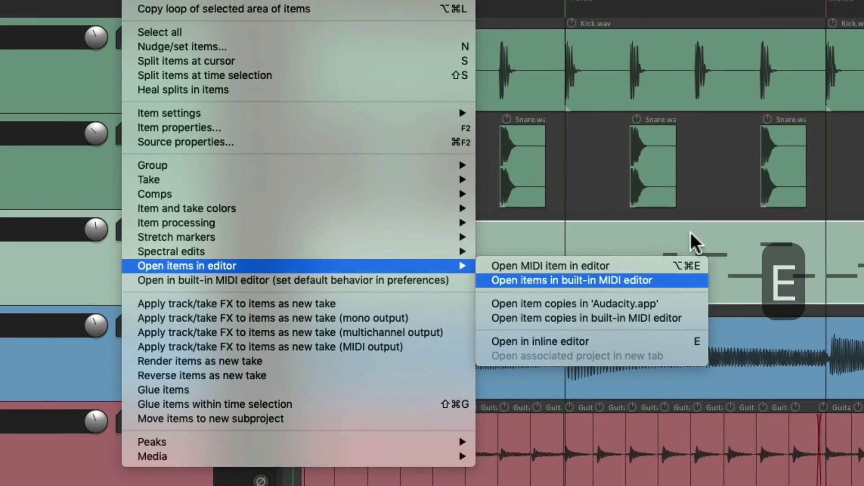
pyautogui.click(784, 205)
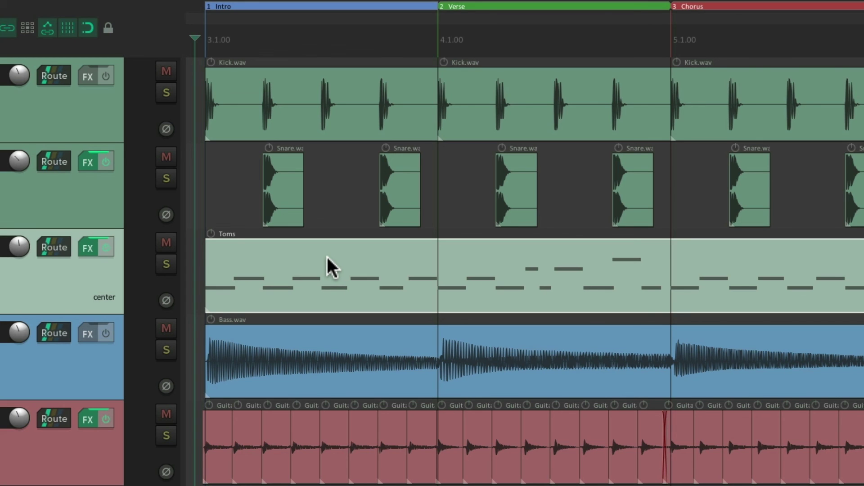
pyautogui.press('e')
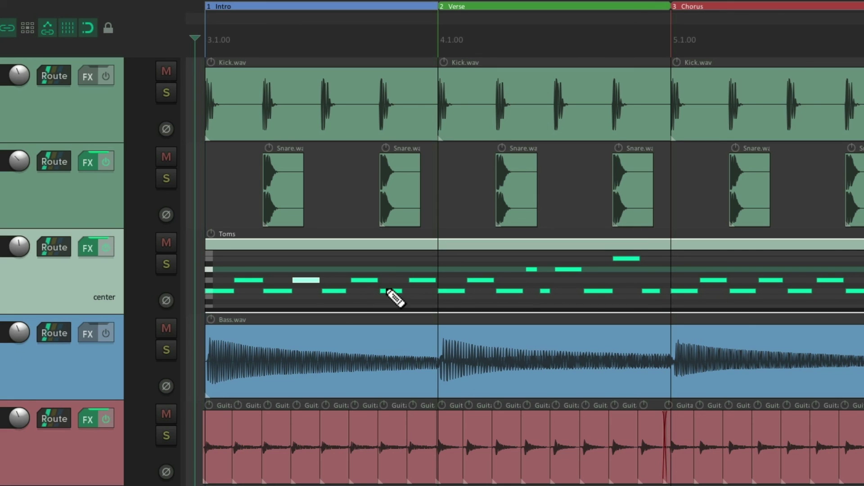
pyautogui.moveTo(363, 279)
pyautogui.mouseDown()
pyautogui.moveTo(366, 261)
pyautogui.moveTo(364, 287)
pyautogui.moveTo(365, 264)
pyautogui.moveTo(350, 263)
pyautogui.moveTo(360, 263)
pyautogui.mouseUp()
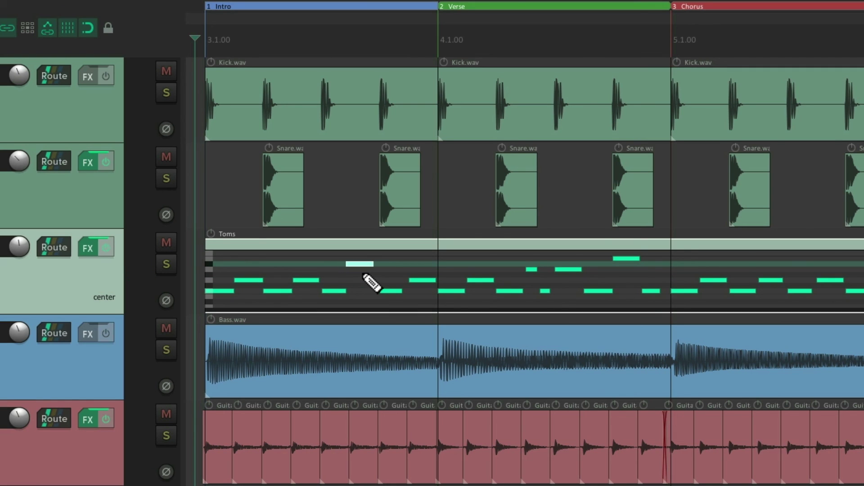
pyautogui.press('e')
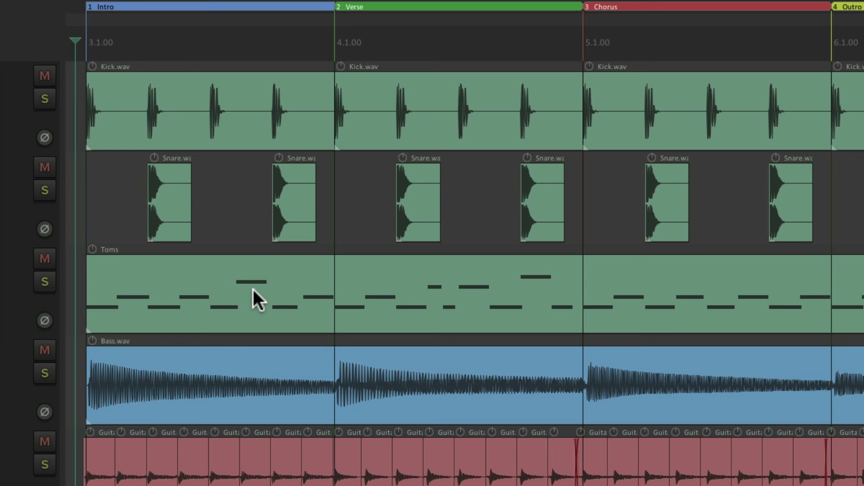
# Step: Select the two Verse snare items and review the commands for gluing items, with and without a time selection
pyautogui.click(410, 188)
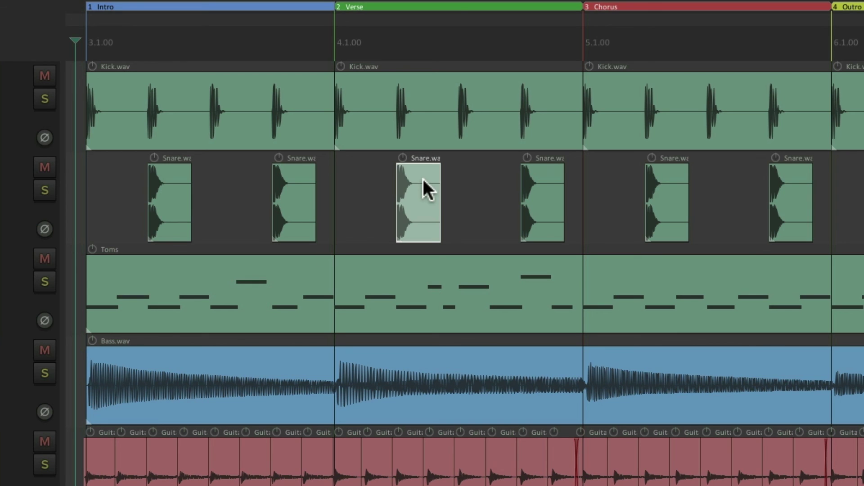
pyautogui.keyDown('shift'); pyautogui.click(545, 180); pyautogui.keyUp('shift')
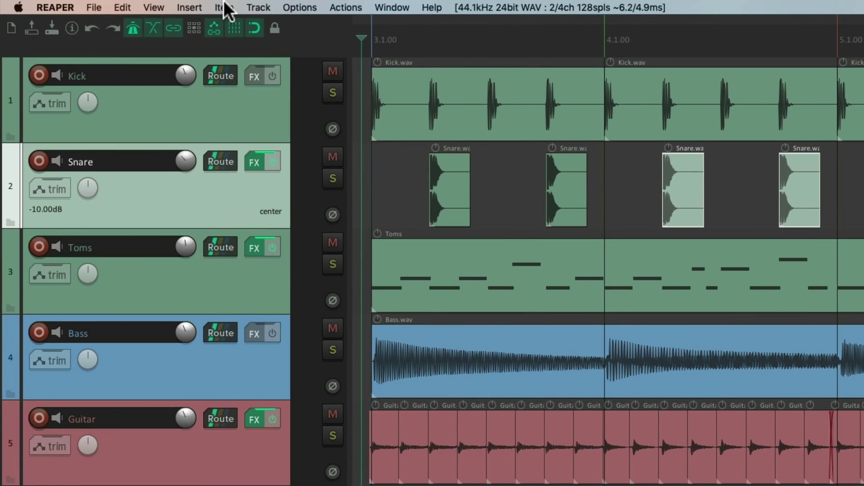
pyautogui.click(221, 8)
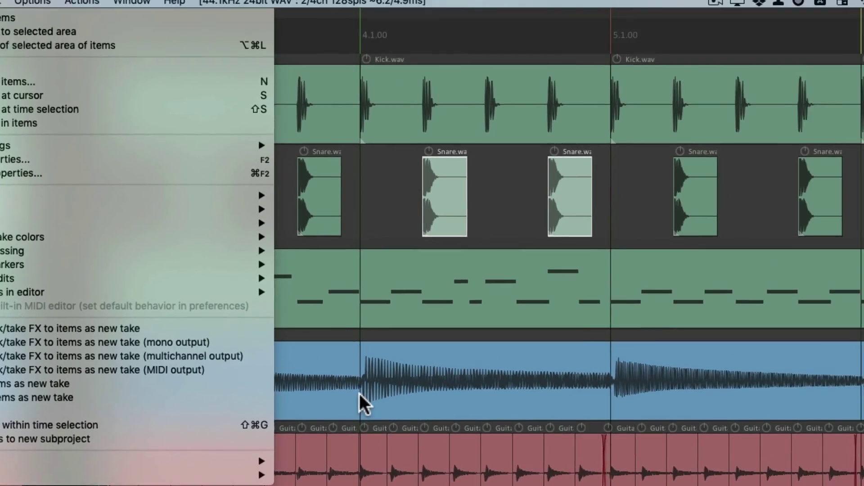
pyautogui.click(725, 330)
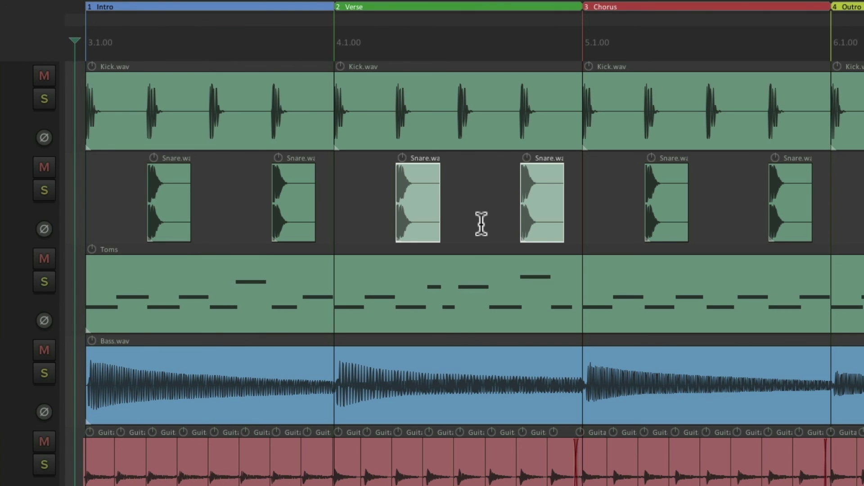
# Step: Glue the two selected Verse snare items within a time selection extending slightly beyond them, and undo the glue and the time selection
pyautogui.moveTo(376, 49); pyautogui.dragTo(570, 41)
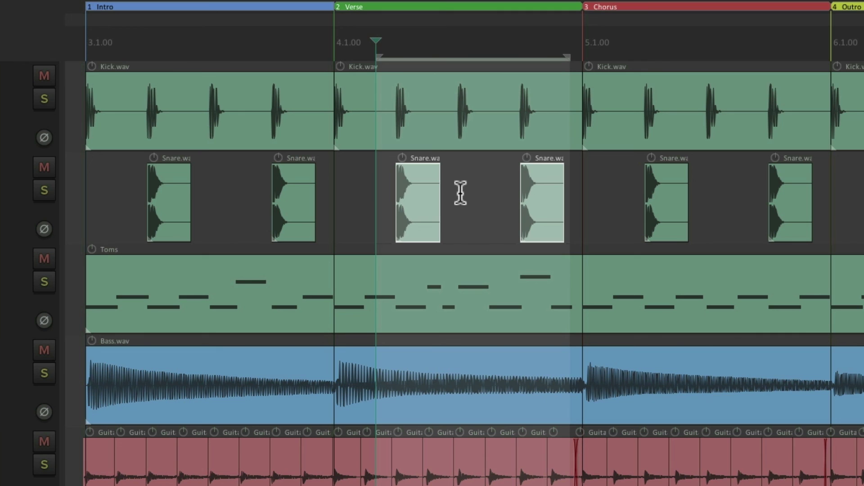
pyautogui.hotkey('ctrl', 'g')
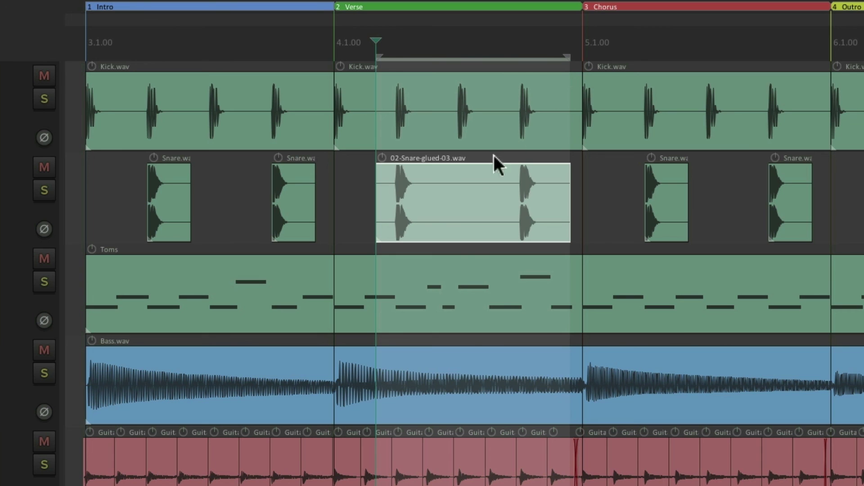
pyautogui.hotkey('ctrl', 'z')
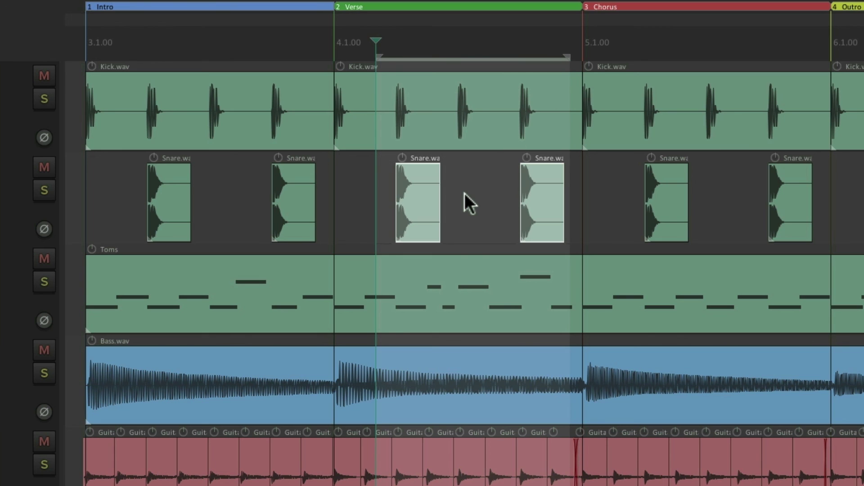
pyautogui.hotkey('ctrl', 'shift', 'z')
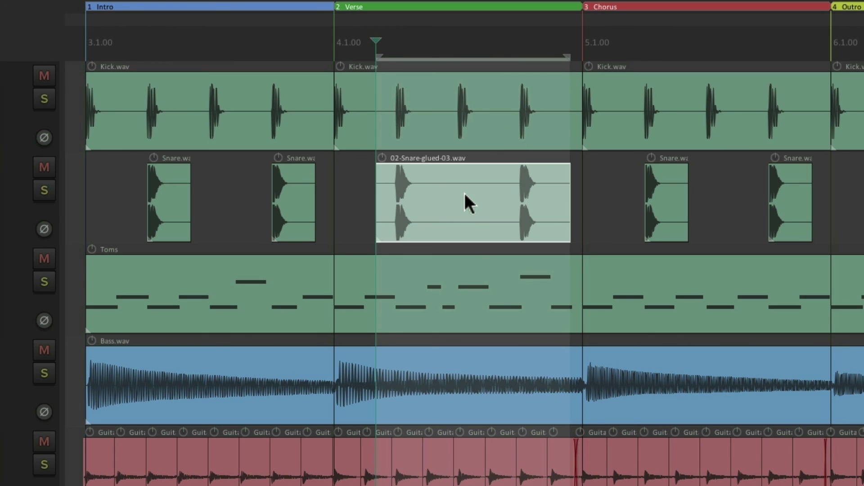
pyautogui.hotkey('ctrl', 'z')
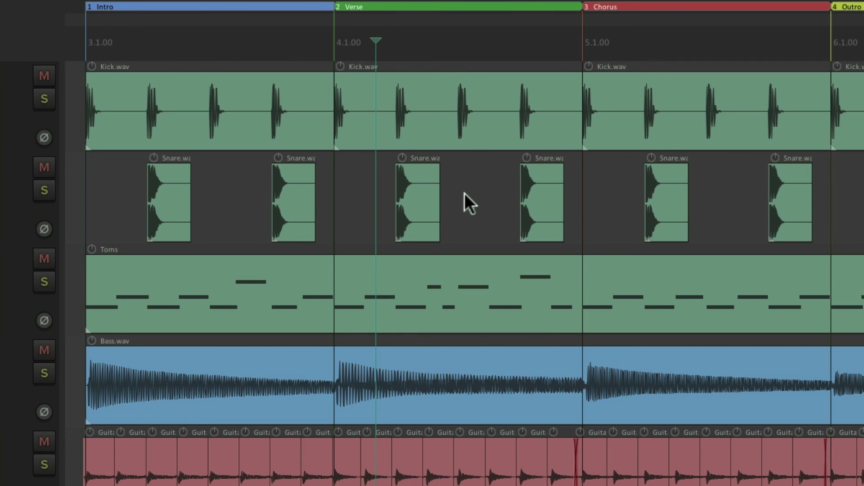
# Step: Select the two Verse snare items again, glue them without a time selection, and undo the glue
pyautogui.click(428, 184)
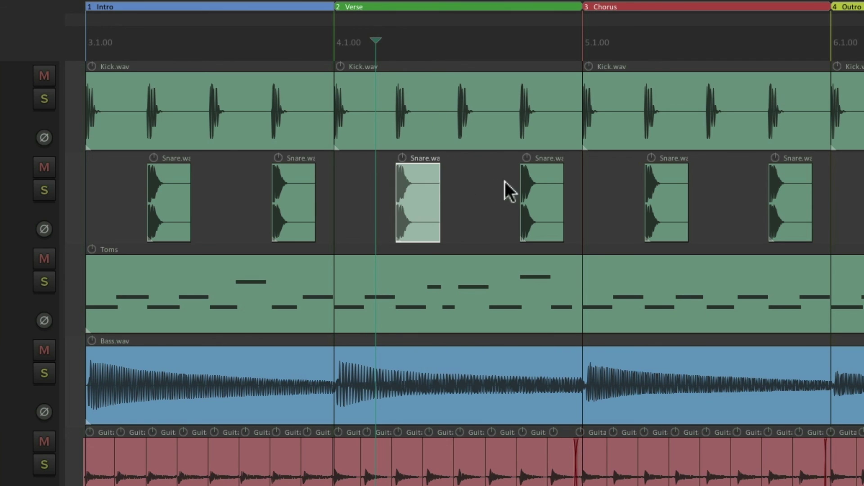
pyautogui.keyDown('ctrl'); pyautogui.click(541, 180); pyautogui.keyUp('ctrl')
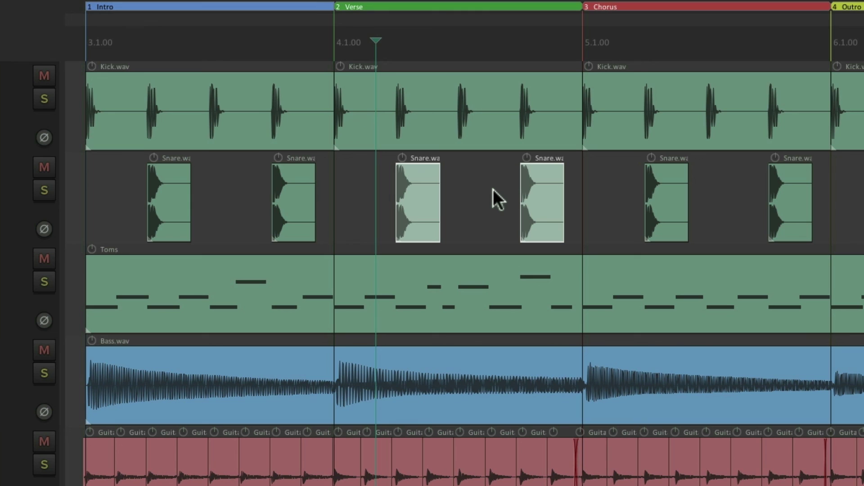
pyautogui.hotkey('ctrl', 'g')
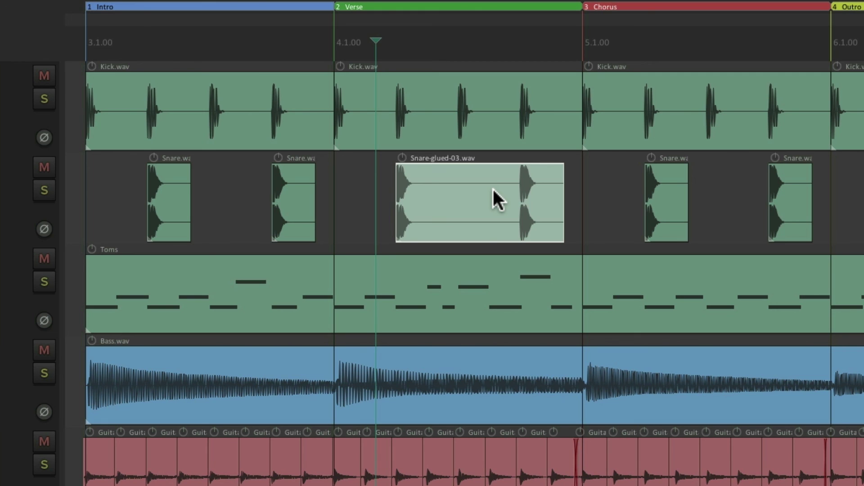
pyautogui.hotkey('ctrl', 'z')
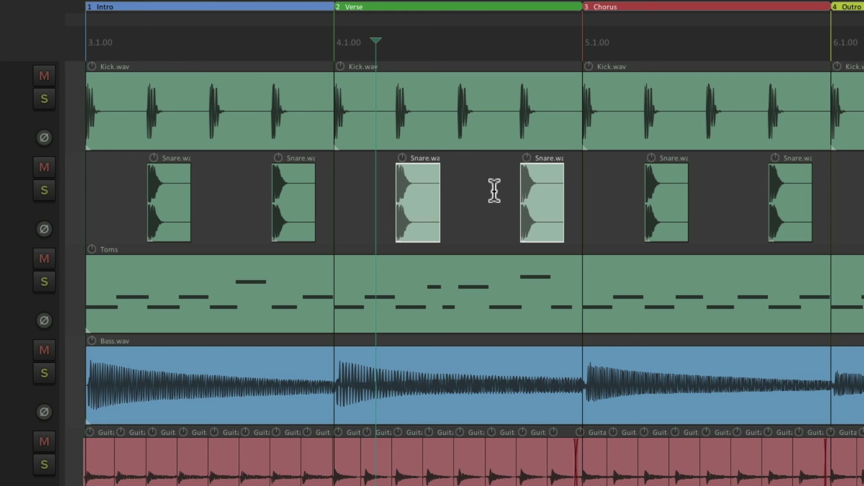
# Step: Add the last Intro snare item to the selection, glue the three snare items together, and undo the glue
pyautogui.keyDown('ctrl'); pyautogui.click(302, 174); pyautogui.keyUp('ctrl')
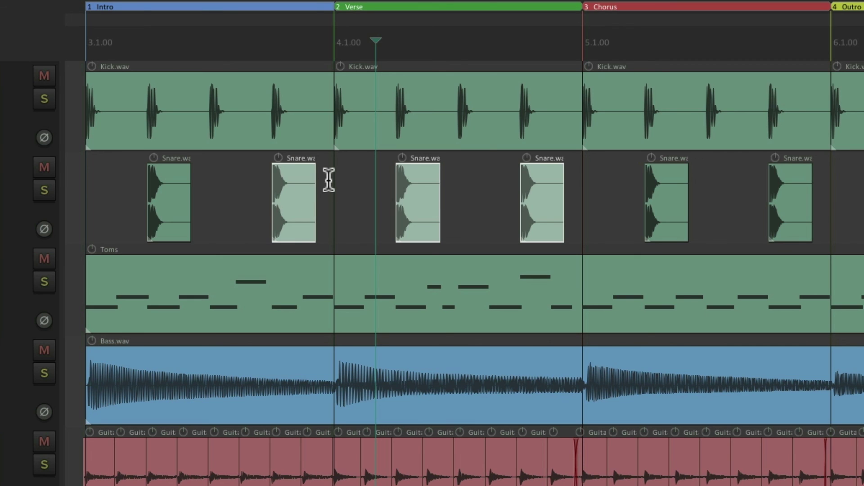
pyautogui.hotkey('ctrl', 'g')
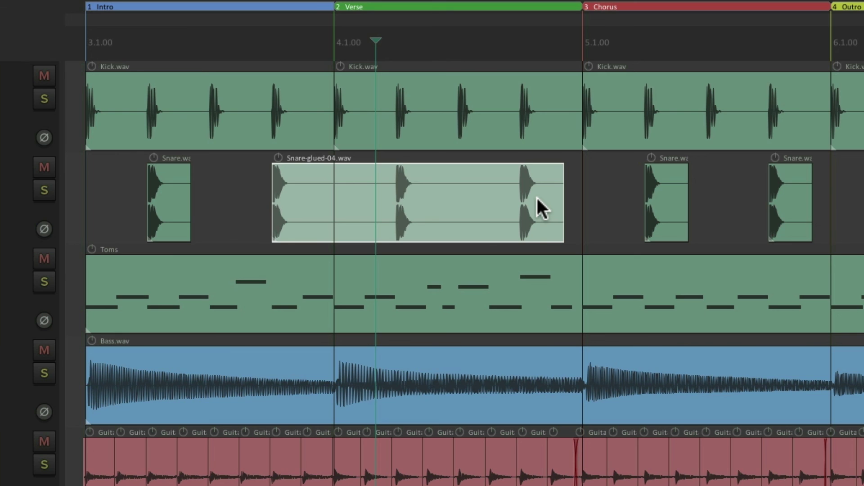
pyautogui.hotkey('ctrl', 'z')
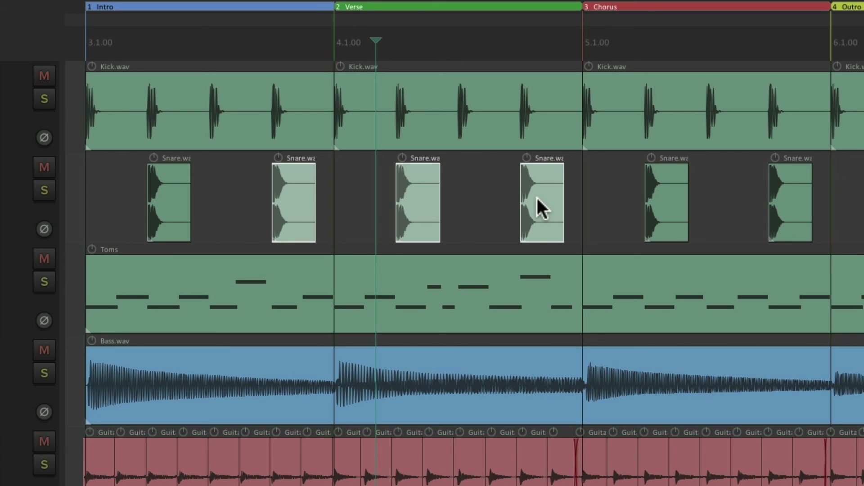
# Step: Glue the three selected snare items within a time selection from just before the last Intro snare to just past the Chorus start
pyautogui.moveTo(254, 43); pyautogui.dragTo(600, 52)
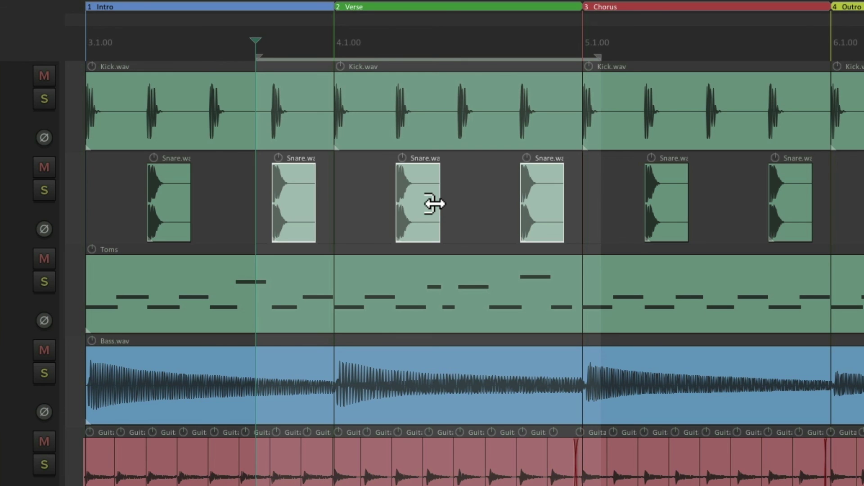
pyautogui.hotkey('ctrl', 'g')
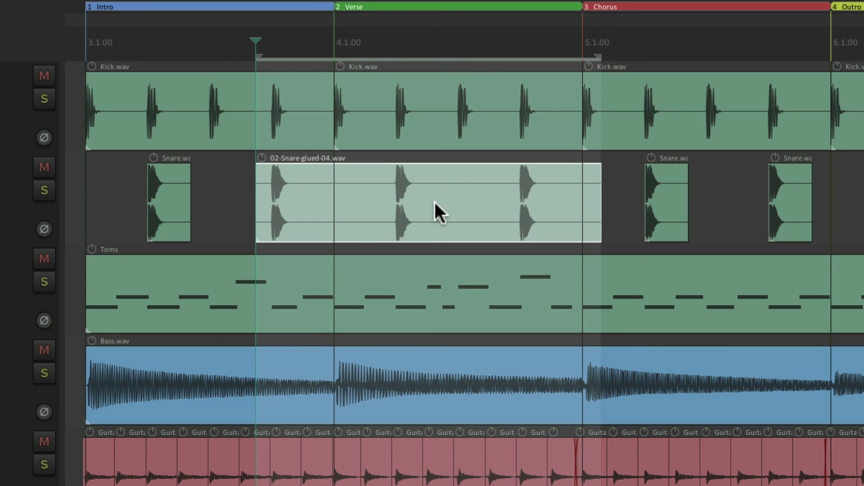